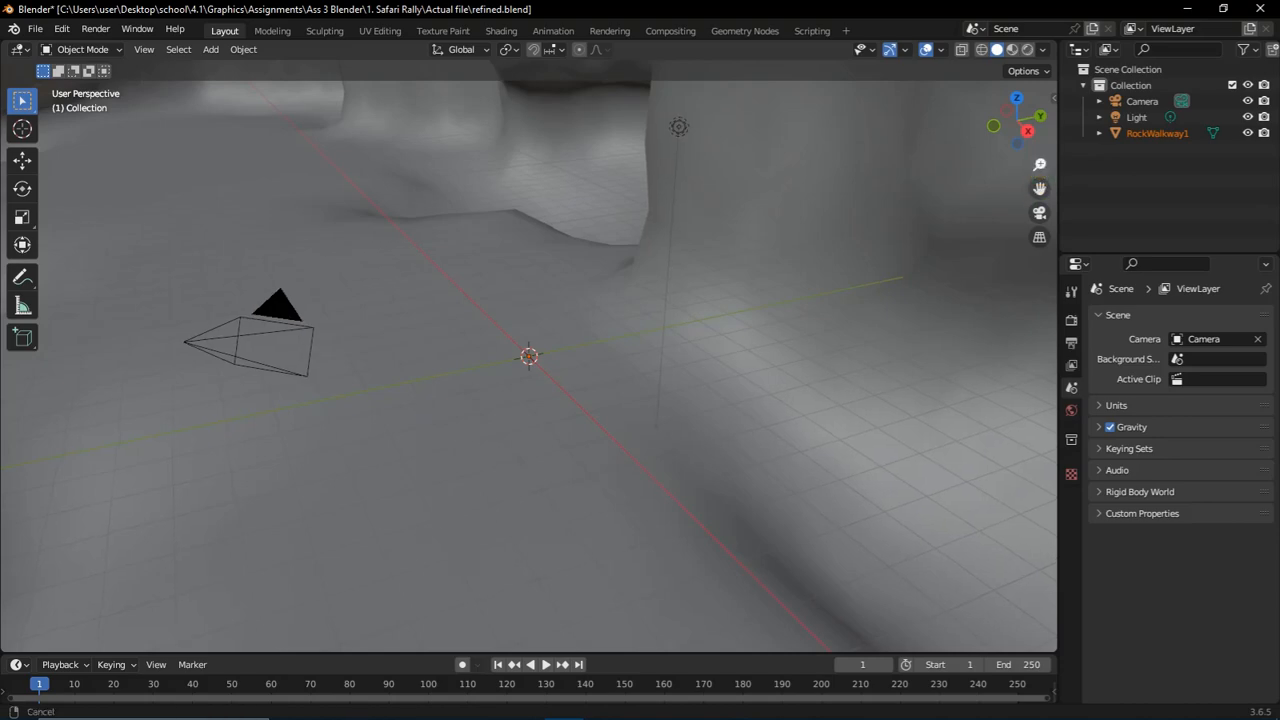
# Copy the dirt brown hex code 74663B from the colour codes page and switch back to Blender
pyautogui.scroll(-6, 528, 356)
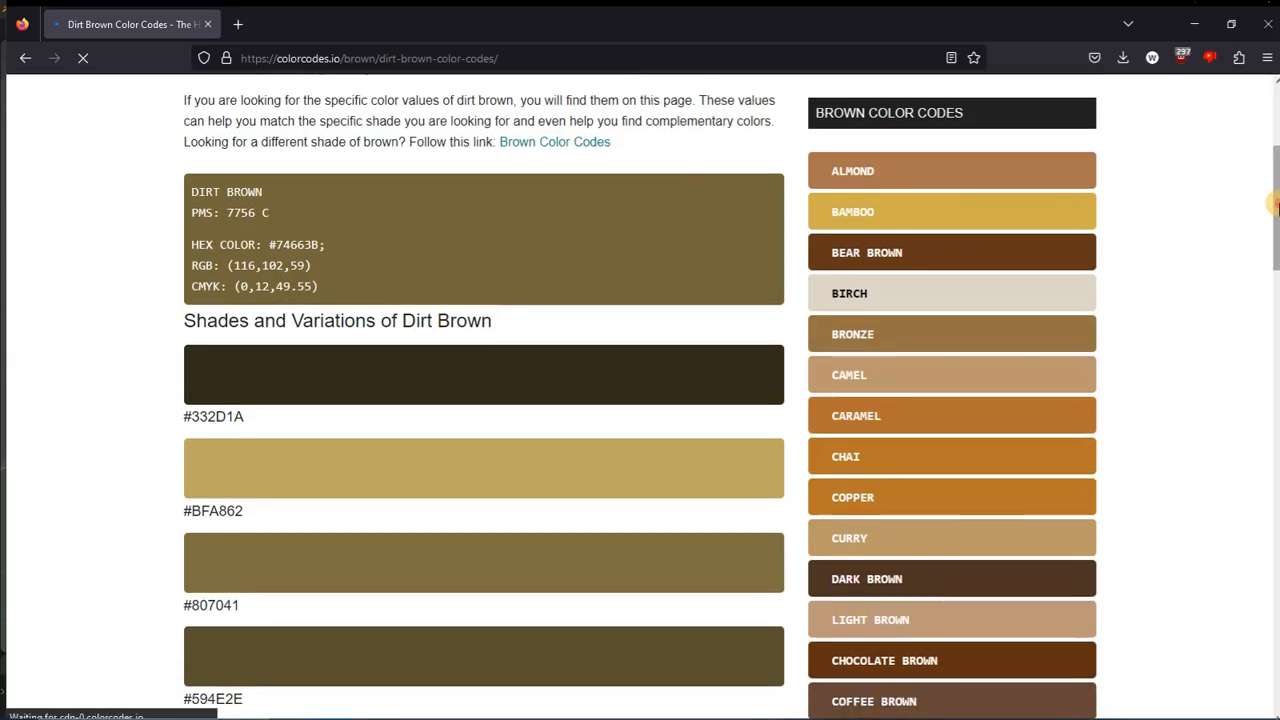
pyautogui.rightClick(316, 241)
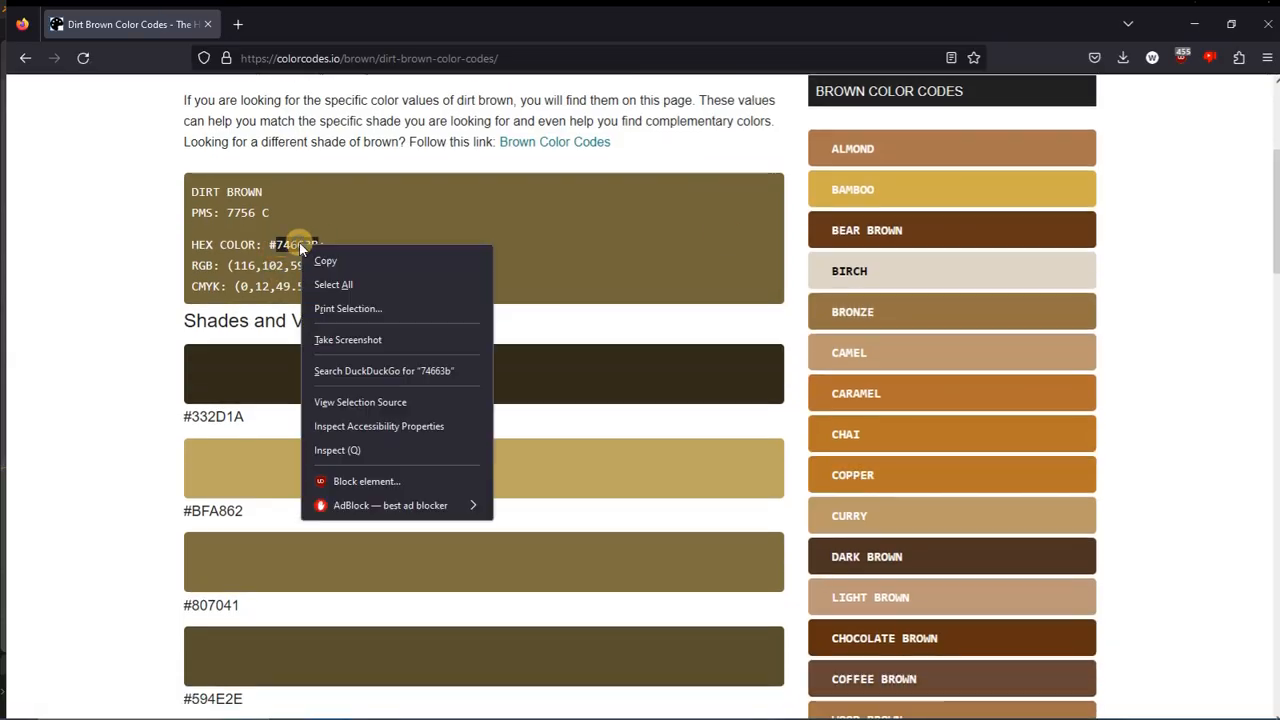
pyautogui.click(328, 260)
pyautogui.click(1194, 23)
# Set the base color of the RockWalkway material to hex BFA862
pyautogui.click(1205, 487)
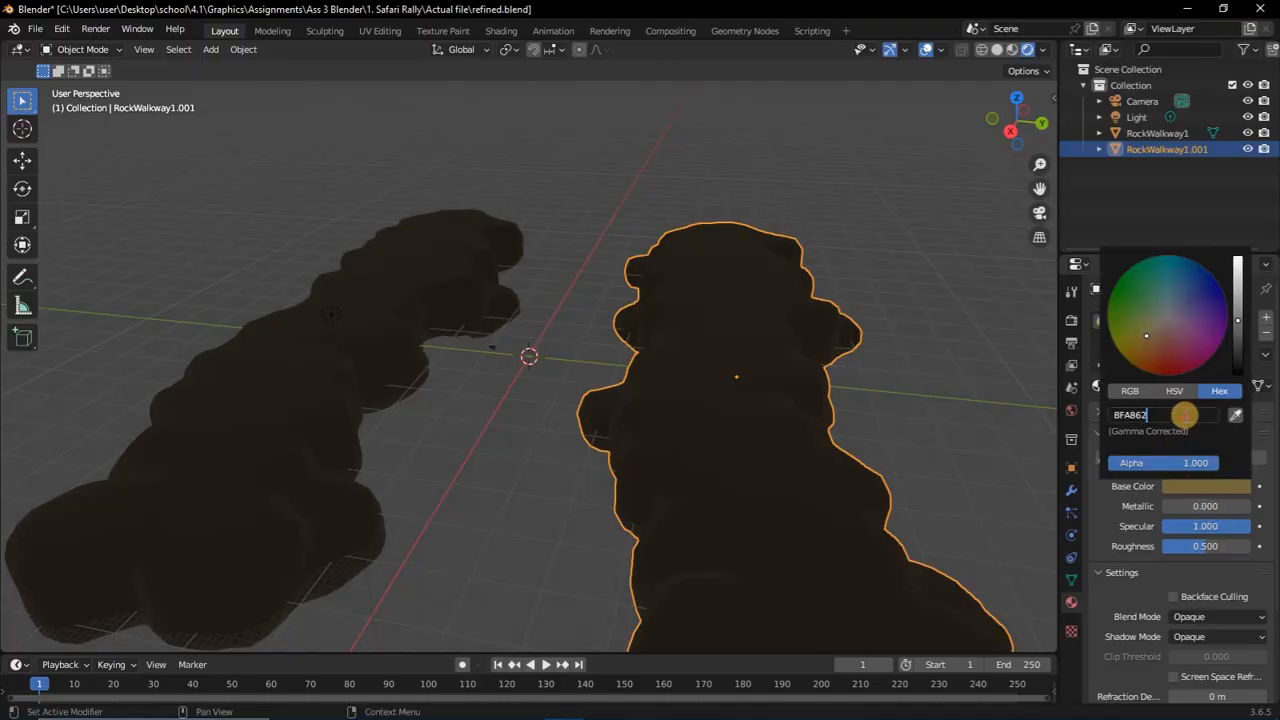
pyautogui.press('Return')
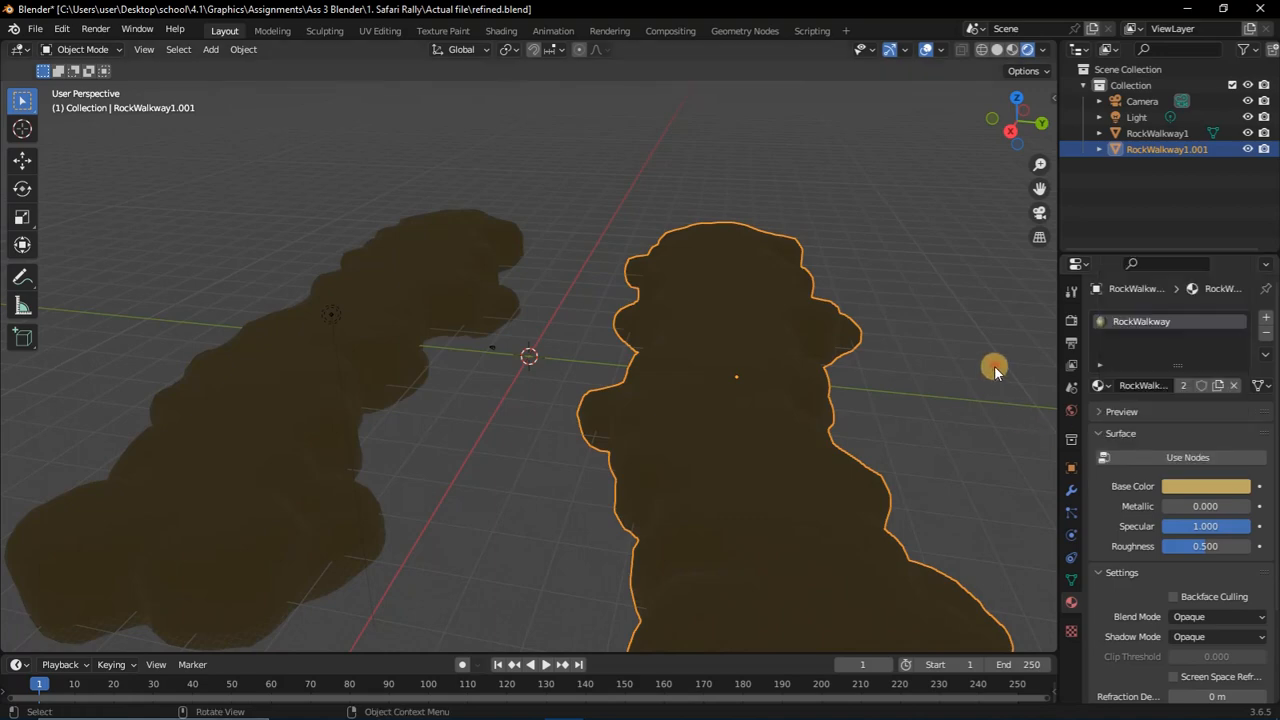
pyautogui.click(990, 367)
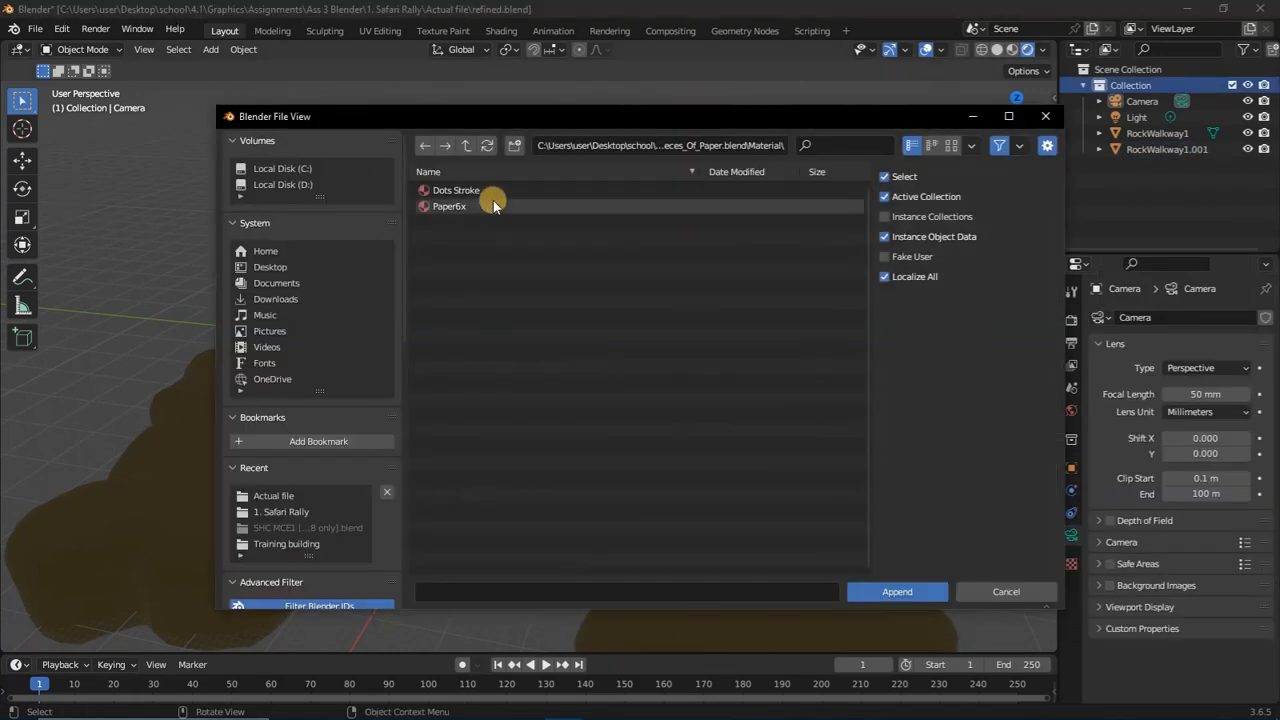
# Append the objects Paper_01_GEO to Paper_06_GEO from the Random_Pieces_Of_Paper blend file
pyautogui.click(460, 149)
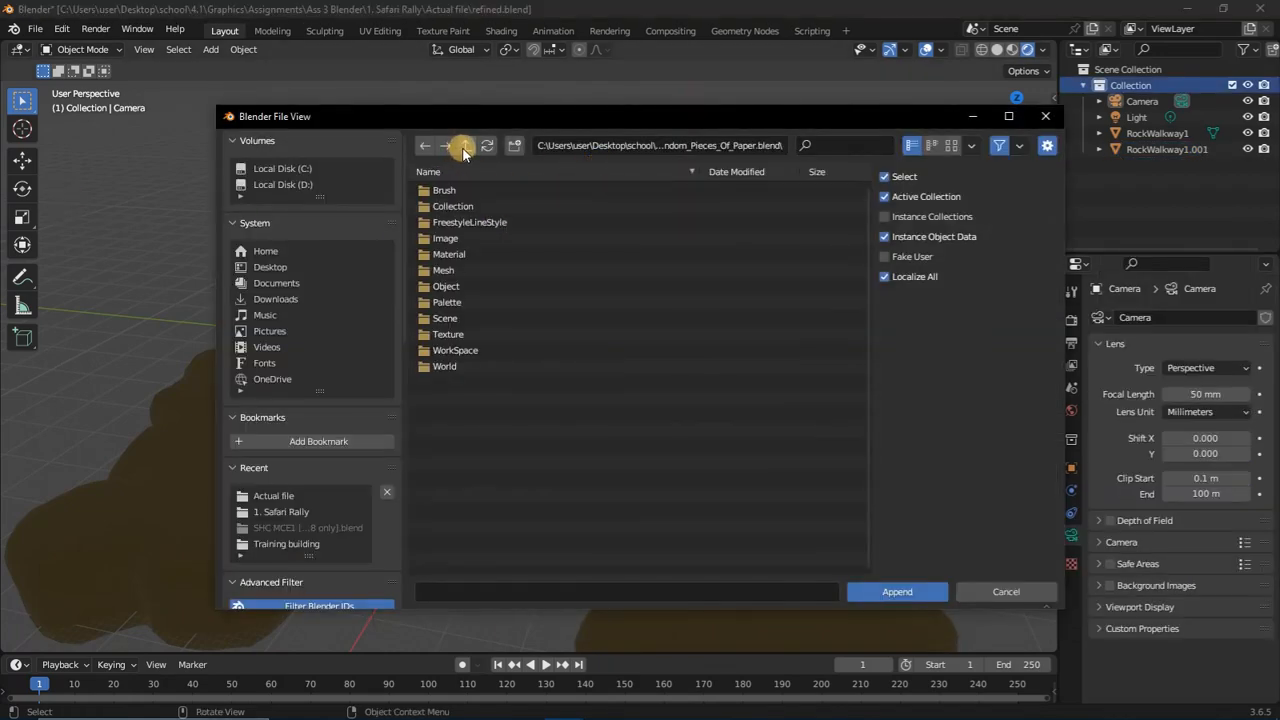
pyautogui.click(458, 290)
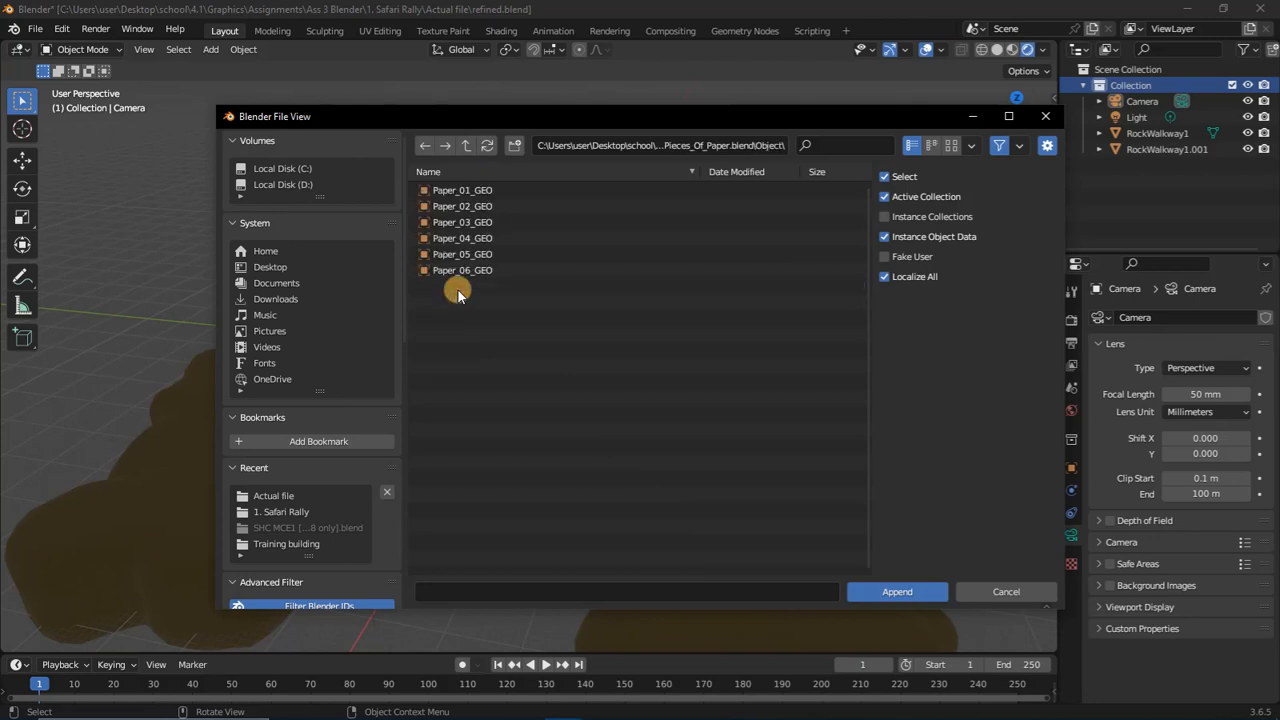
pyautogui.moveTo(485, 307); pyautogui.dragTo(478, 179)
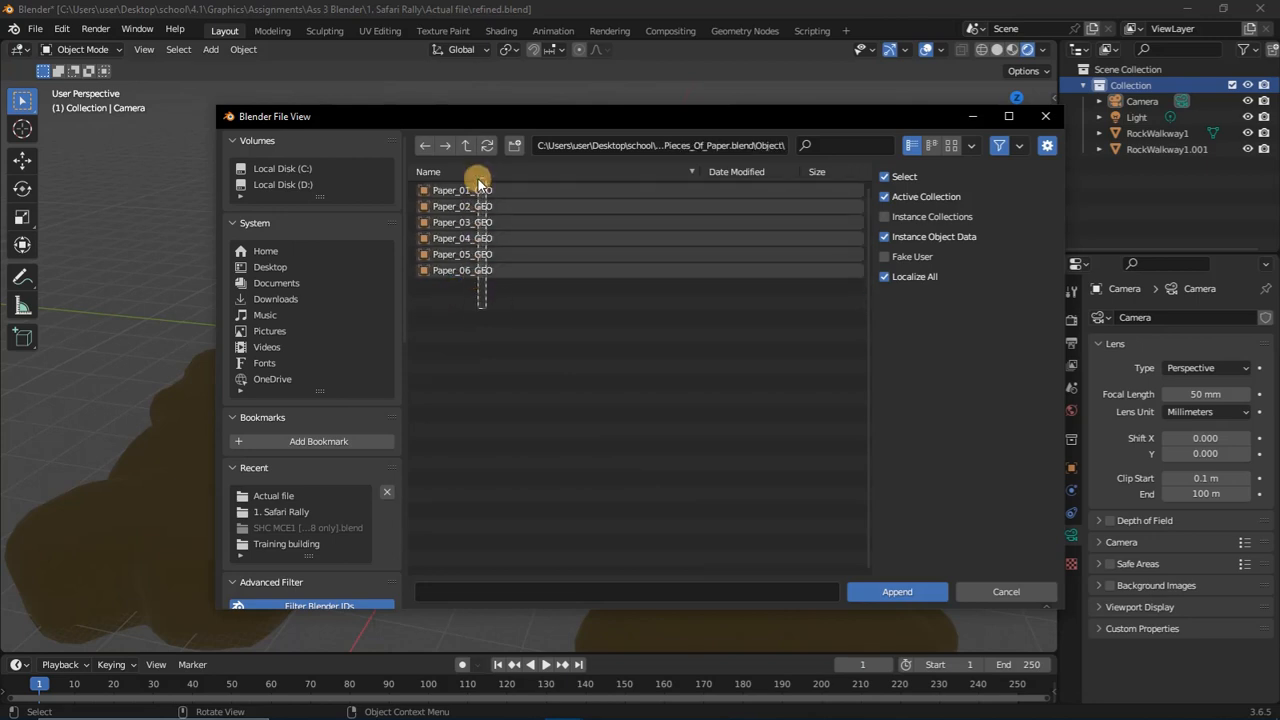
pyautogui.click(909, 590)
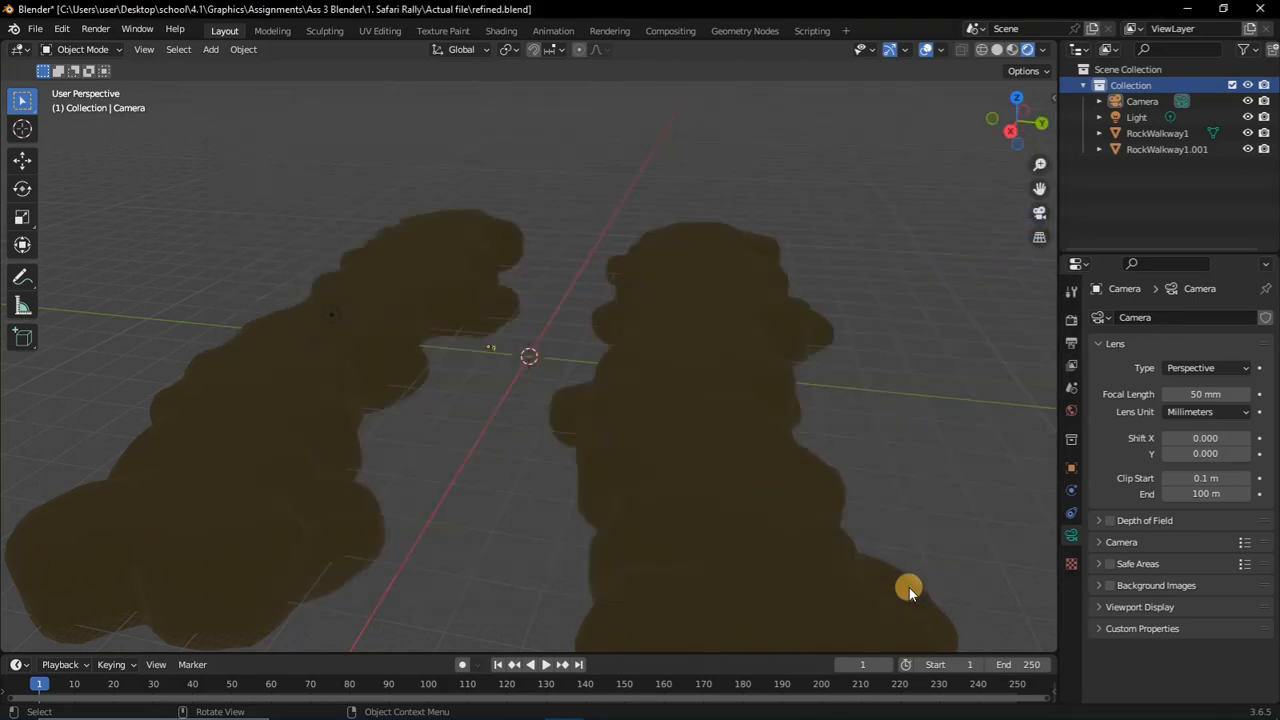
# Delete the appended paper objects Paper_04_GEO, Paper_05_GEO and Paper_06_GEO
pyautogui.moveTo(1040, 164); pyautogui.dragTo(1040, 80)
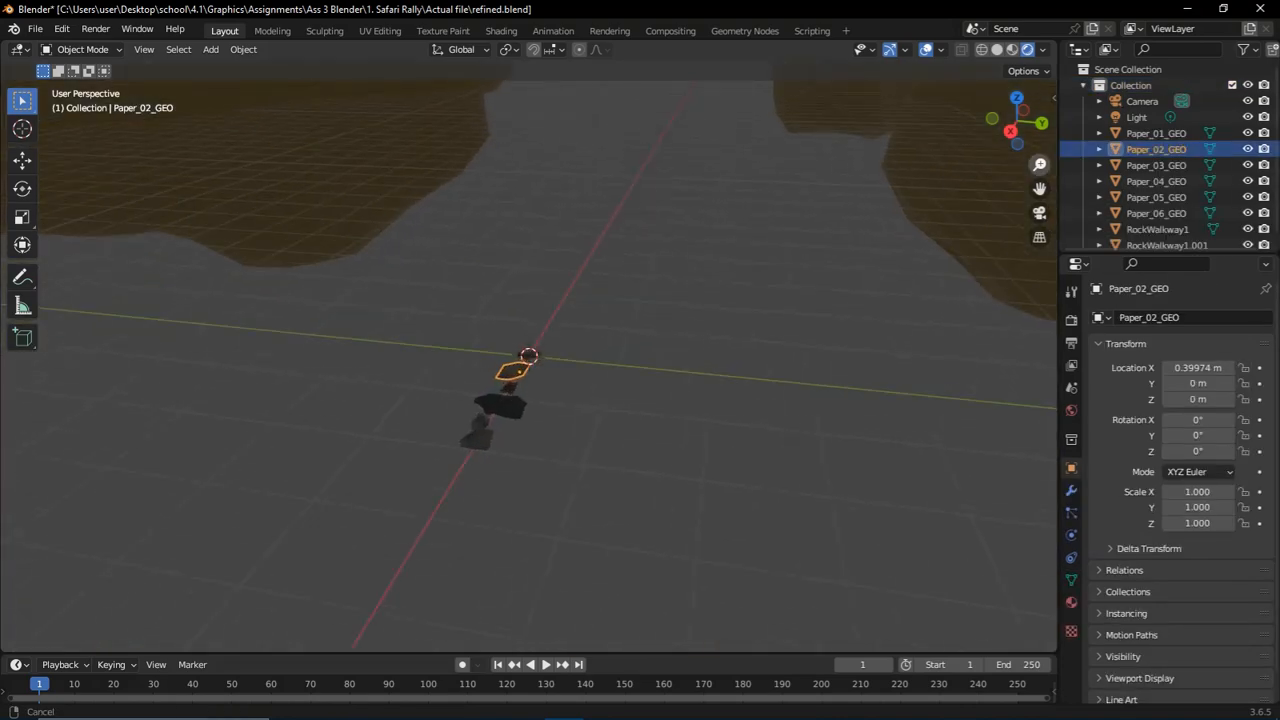
pyautogui.moveTo(1020, 122); pyautogui.dragTo(780, 160)
pyautogui.moveTo(1040, 165); pyautogui.dragTo(915, 124)
pyautogui.moveTo(1040, 188); pyautogui.dragTo(1040, 374)
pyautogui.click(648, 251)
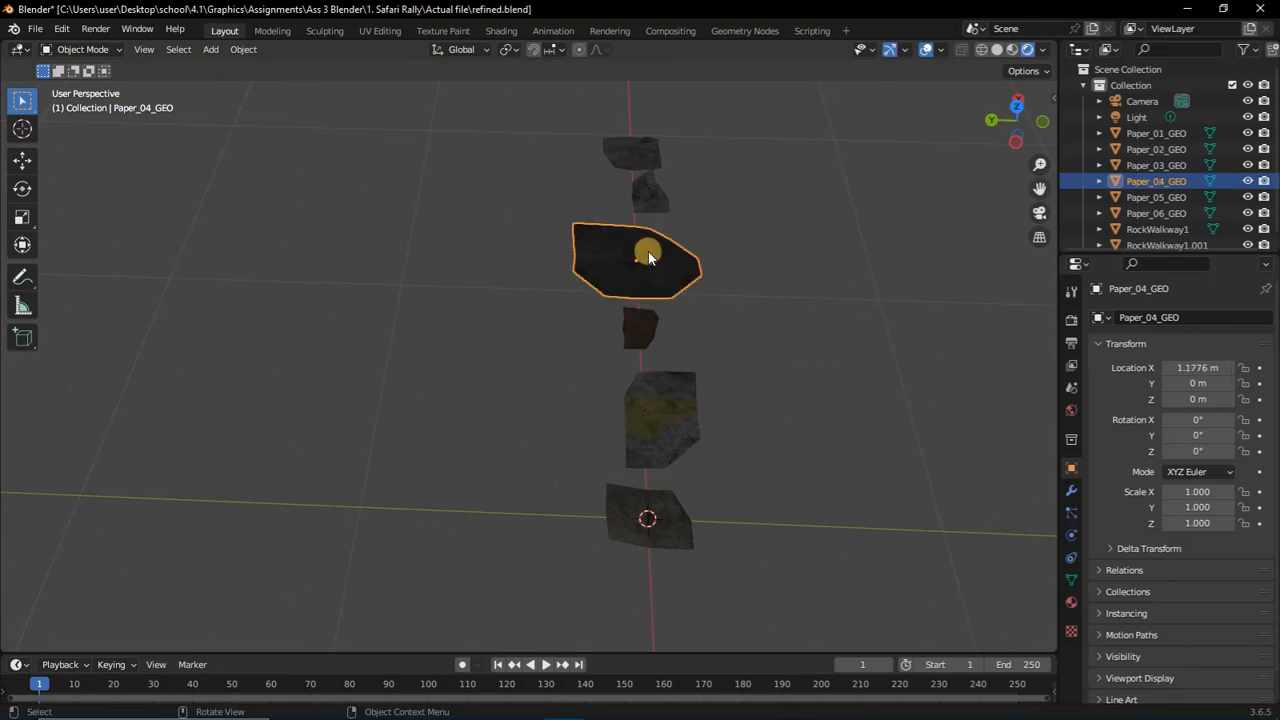
pyautogui.press('Delete')
pyautogui.click(649, 204)
pyautogui.press('Delete')
pyautogui.click(630, 152)
pyautogui.press('Delete')
# Delete Paper_02_GEO and Paper_01_GEO, keeping only Paper_03_GEO
pyautogui.click(656, 431)
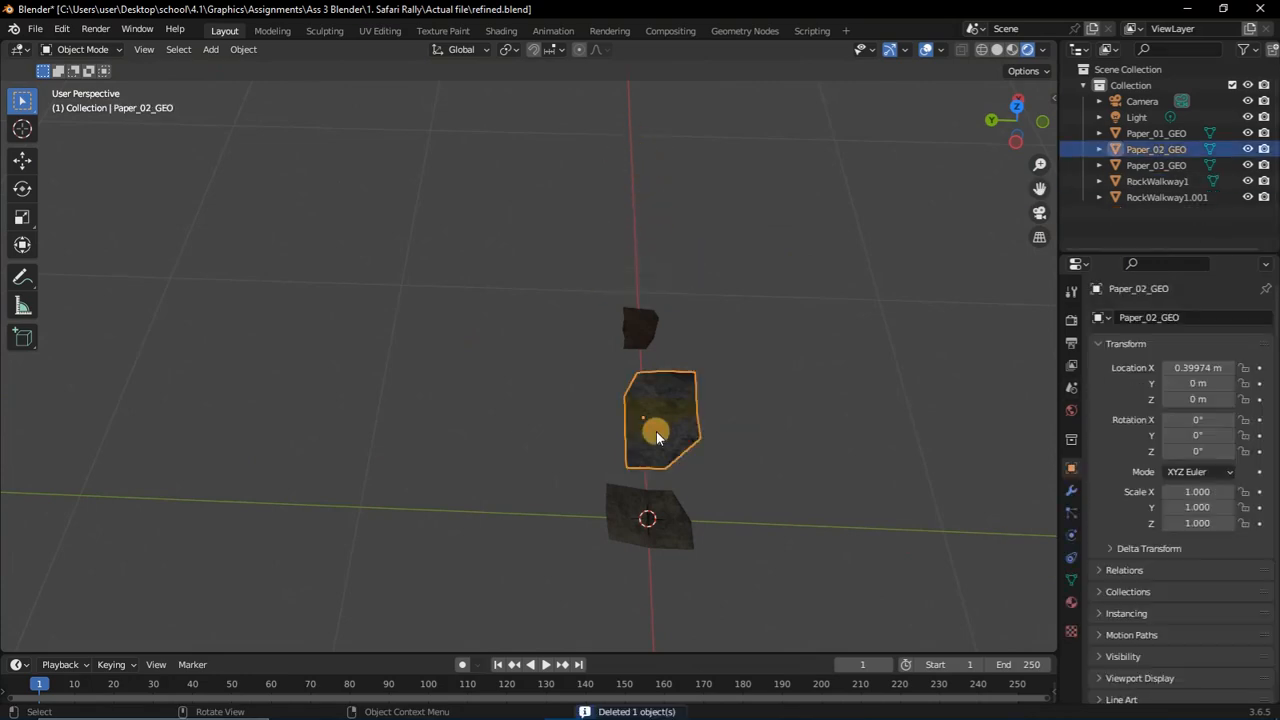
pyautogui.press('Delete')
pyautogui.click(642, 510)
pyautogui.press('Delete')
# Scale Paper_03_GEO up to about 941 in X and Y so it spans the ground beneath both rock walkways
pyautogui.click(646, 322)
pyautogui.moveTo(1040, 165); pyautogui.dragTo(1040, 310)
pyautogui.moveTo(1007, 120); pyautogui.dragTo(900, 60)
pyautogui.press('s')
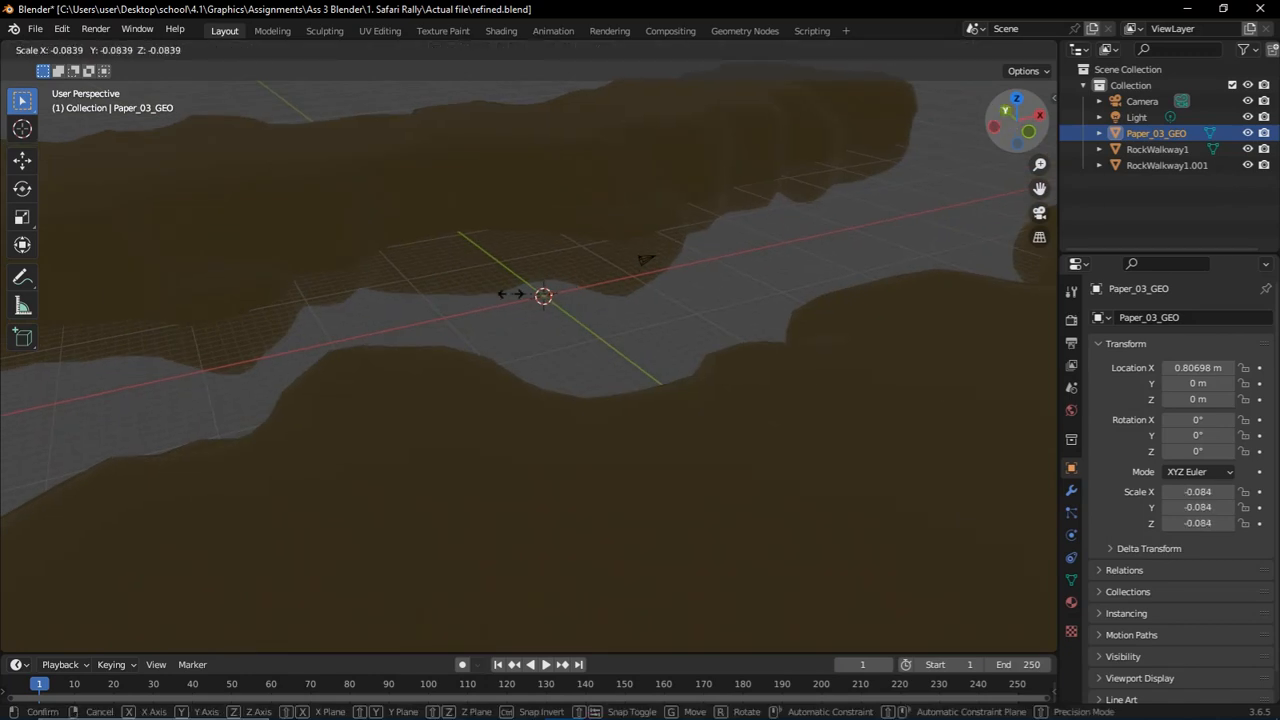
pyautogui.press('z')
pyautogui.click(242, 296)
pyautogui.press('s')
pyautogui.click(205, 296)
pyautogui.press('s')
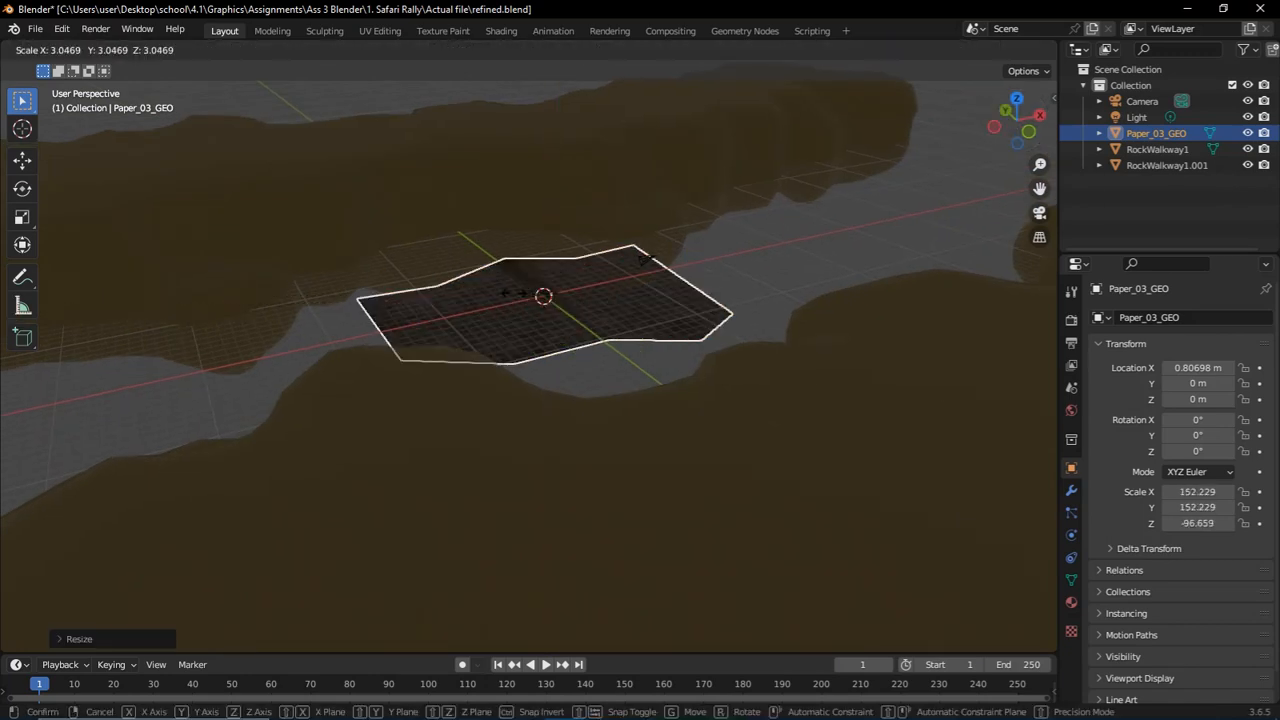
pyautogui.click(357, 300)
# Raise the Paper_03_GEO ground along Z to a height of about 7.9 m
pyautogui.moveTo(1026, 130); pyautogui.dragTo(875, 132)
pyautogui.press('g')
pyautogui.press('z')
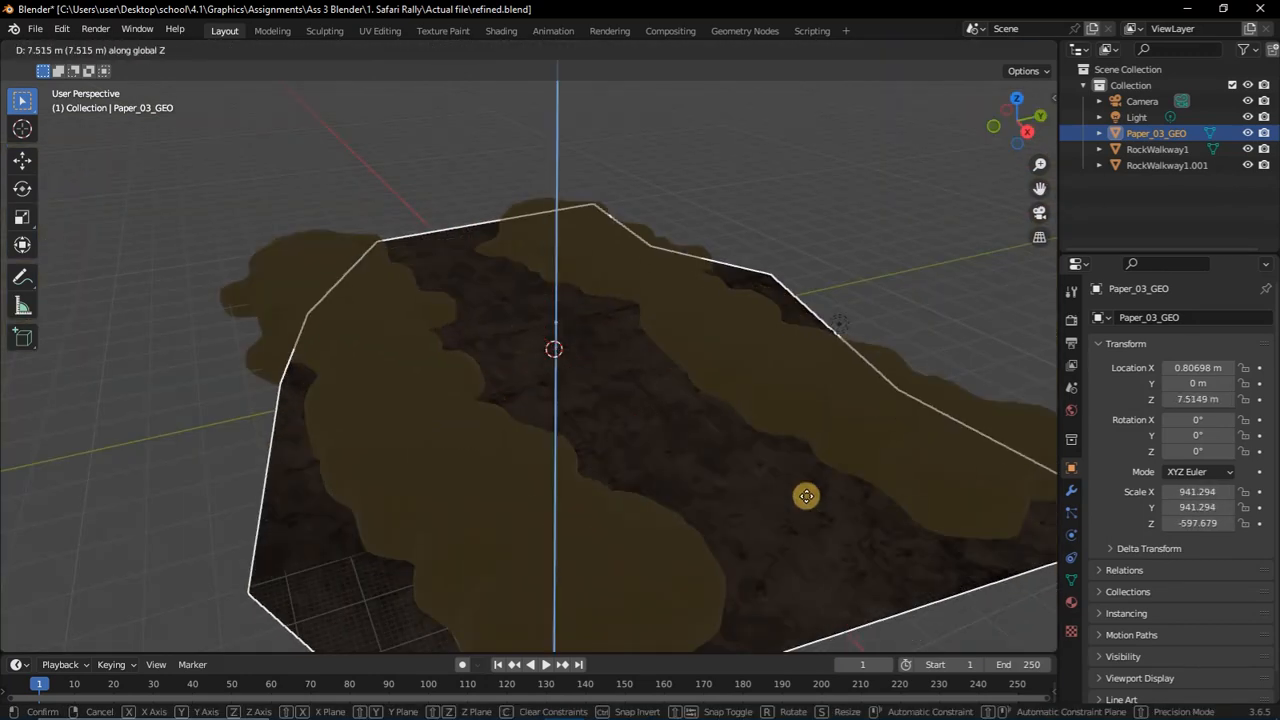
pyautogui.click(804, 492)
pyautogui.click(949, 184)
# Try stretching RockWalkway1 along the Y axis, and undo the scaling
pyautogui.moveTo(1028, 128); pyautogui.dragTo(748, 134)
pyautogui.click(704, 265)
pyautogui.press('s')
pyautogui.press('y')
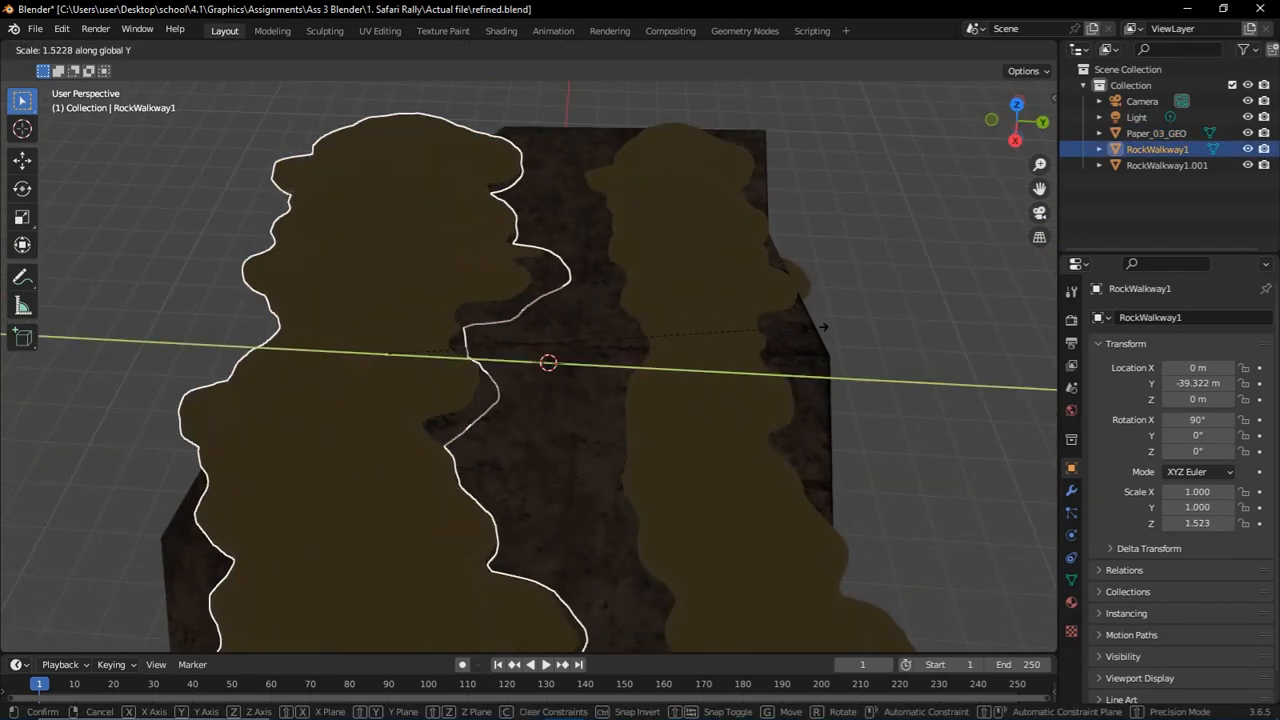
pyautogui.click(860, 352)
pyautogui.moveTo(1022, 128); pyautogui.dragTo(1052, 128)
pyautogui.hotkey('ctrl', 'z')
# Widen RockWalkway1 and RockWalkway1.001 along the Y axis to narrow the path between them
pyautogui.press('s')
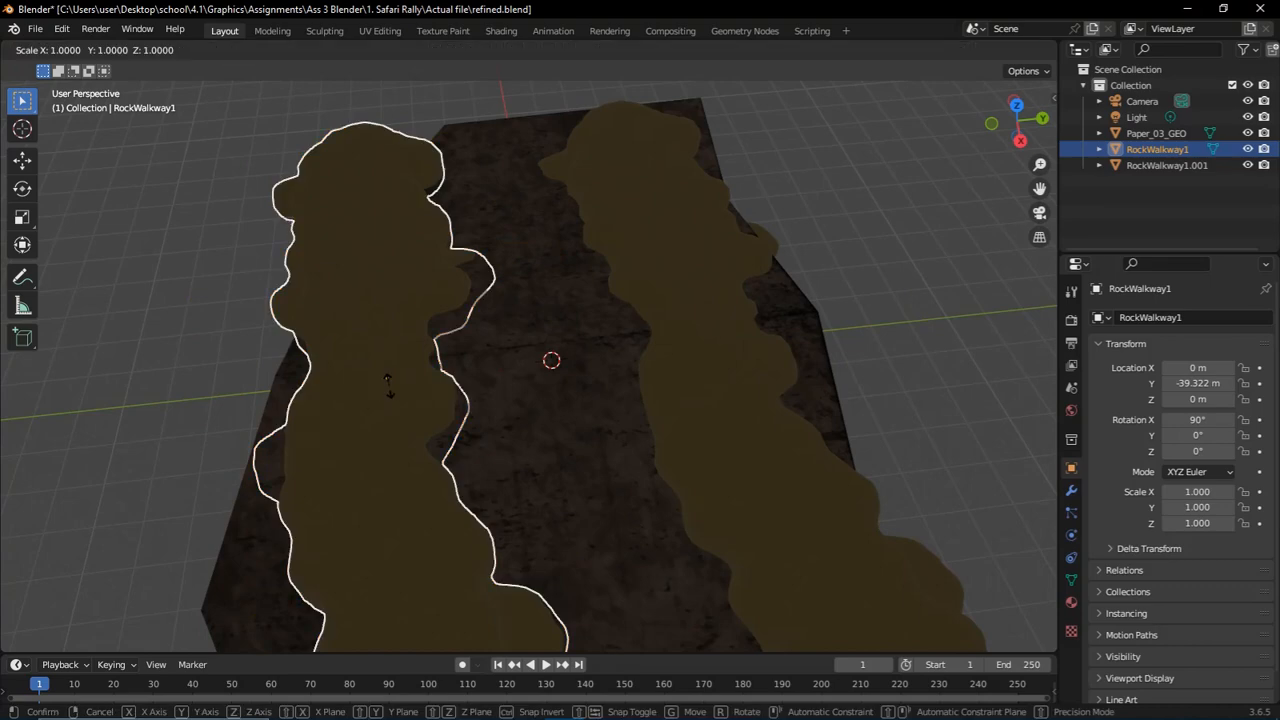
pyautogui.press('y')
pyautogui.click(382, 402)
pyautogui.click(787, 446)
pyautogui.press('s')
pyautogui.press('y')
pyautogui.click(805, 448)
# Narrow the Paper_03_GEO ground along Y and shift it along Y so its sides stay under the rock walkways
pyautogui.click(384, 430)
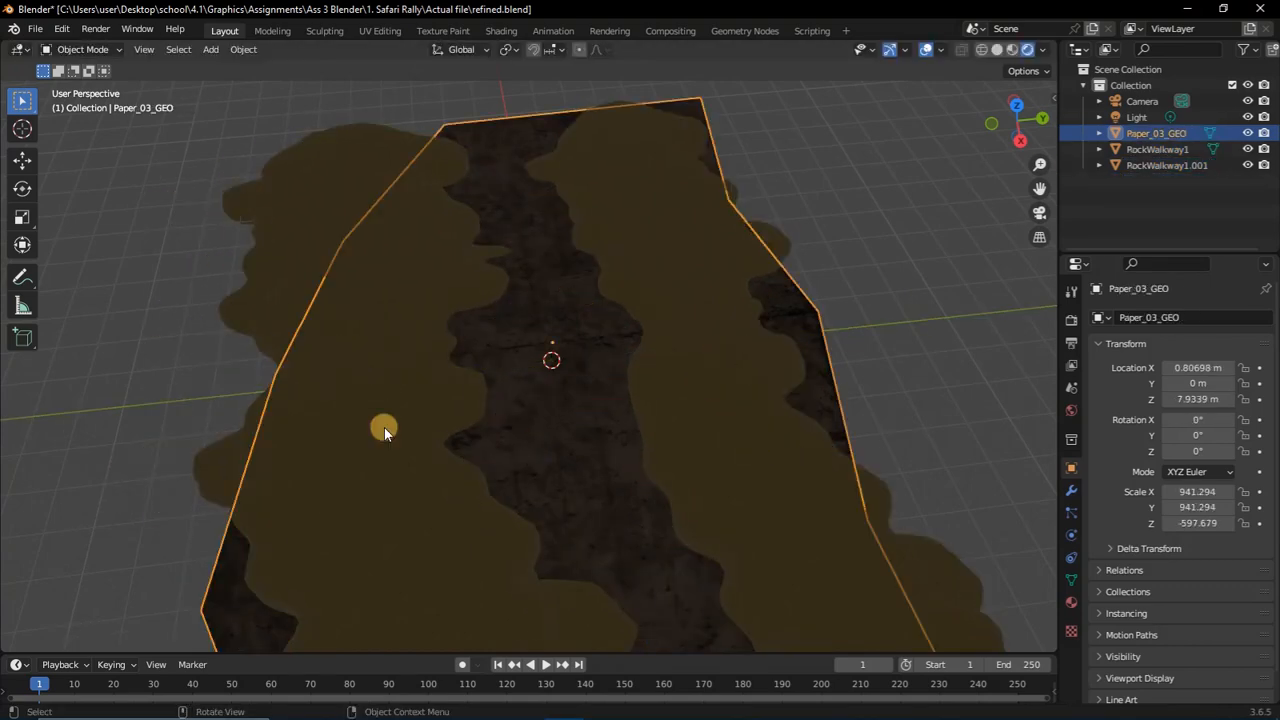
pyautogui.press('s')
pyautogui.press('y')
pyautogui.click(425, 360)
pyautogui.moveTo(1022, 128); pyautogui.dragTo(826, 291)
pyautogui.press('g')
pyautogui.press('y')
pyautogui.click(574, 374)
# Raise the camera to a Z location of about 44.4 m and move it along X to the path's near end
pyautogui.moveTo(1022, 128); pyautogui.dragTo(950, 98)
pyautogui.click(1142, 101)
pyautogui.press('g')
pyautogui.press('z')
pyautogui.click(655, 182)
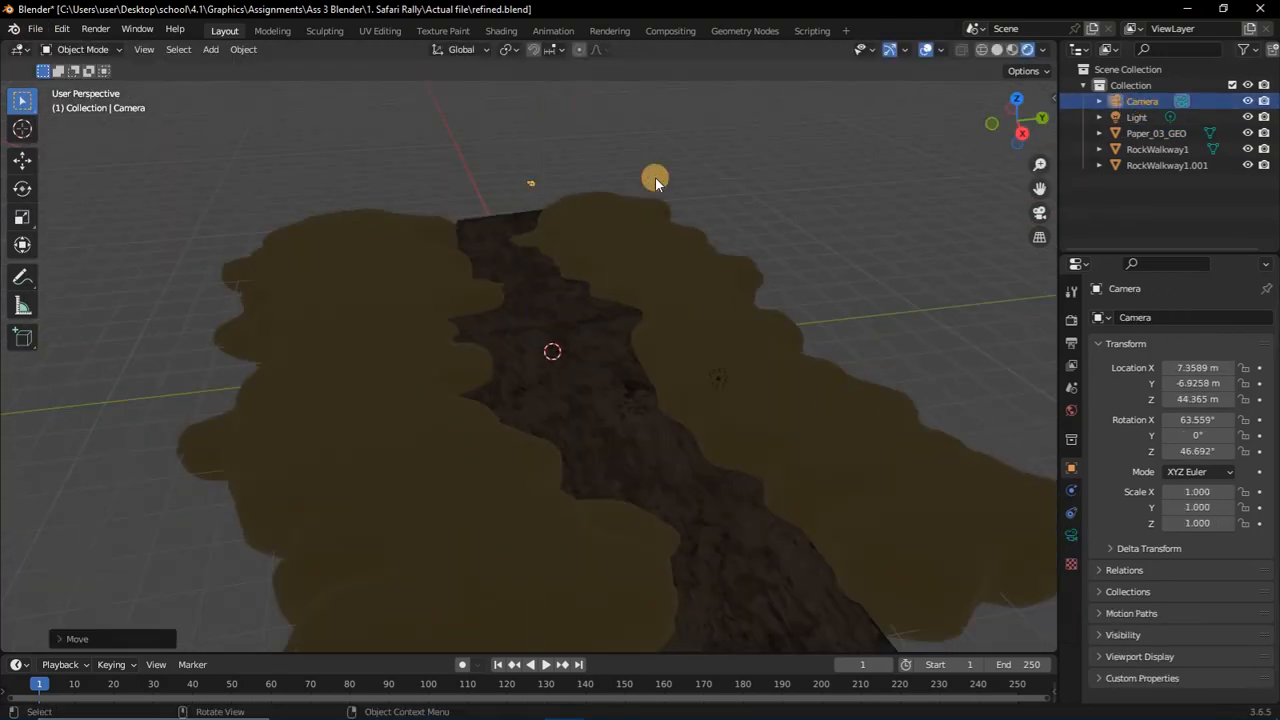
pyautogui.press('g')
pyautogui.press('y')
pyautogui.press('x')
pyautogui.click(294, 434)
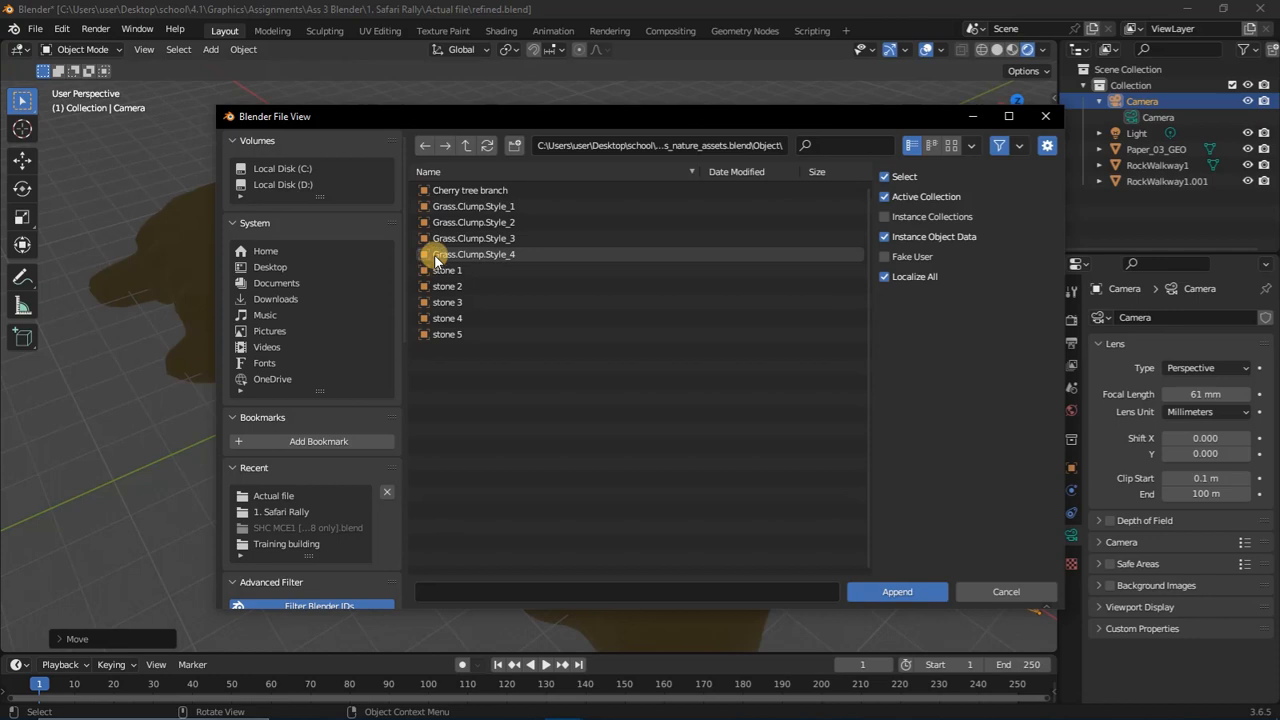
# Append Grass.Clump.Style_1 to Grass.Clump.Style_4 from the nature assets blend file
pyautogui.click(435, 256)
pyautogui.doubleClick(438, 250)
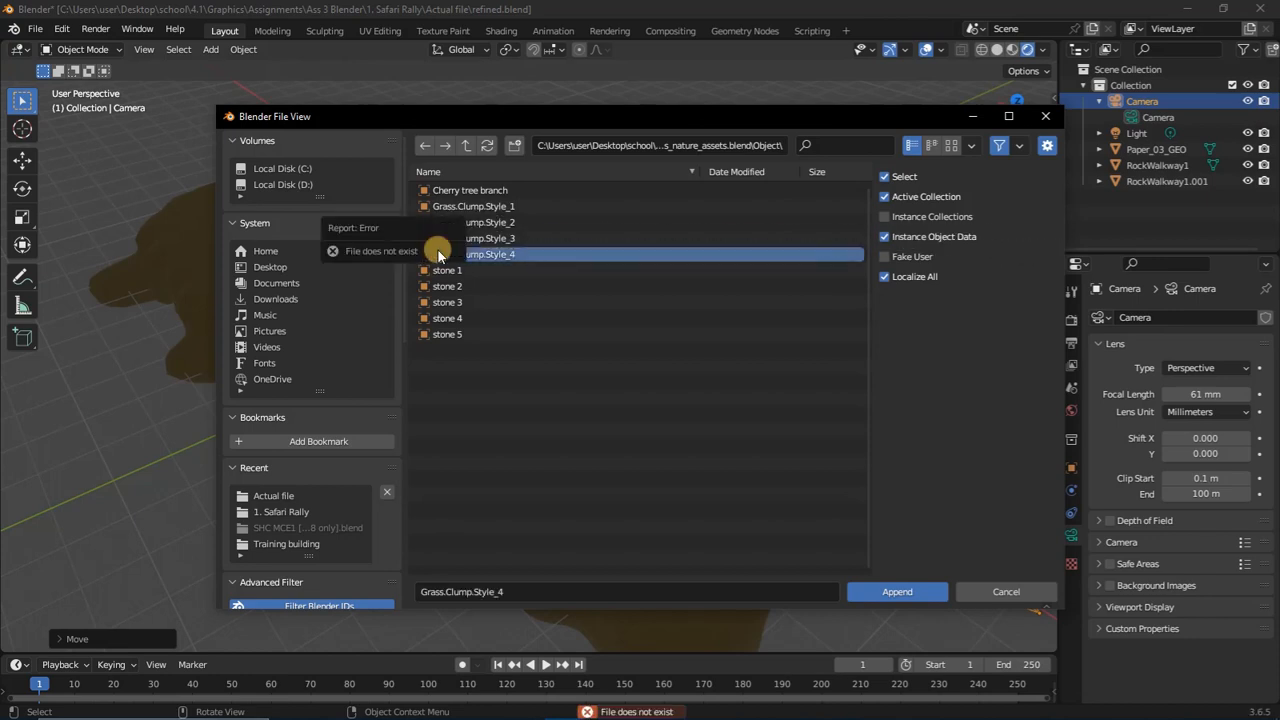
pyautogui.click(515, 237)
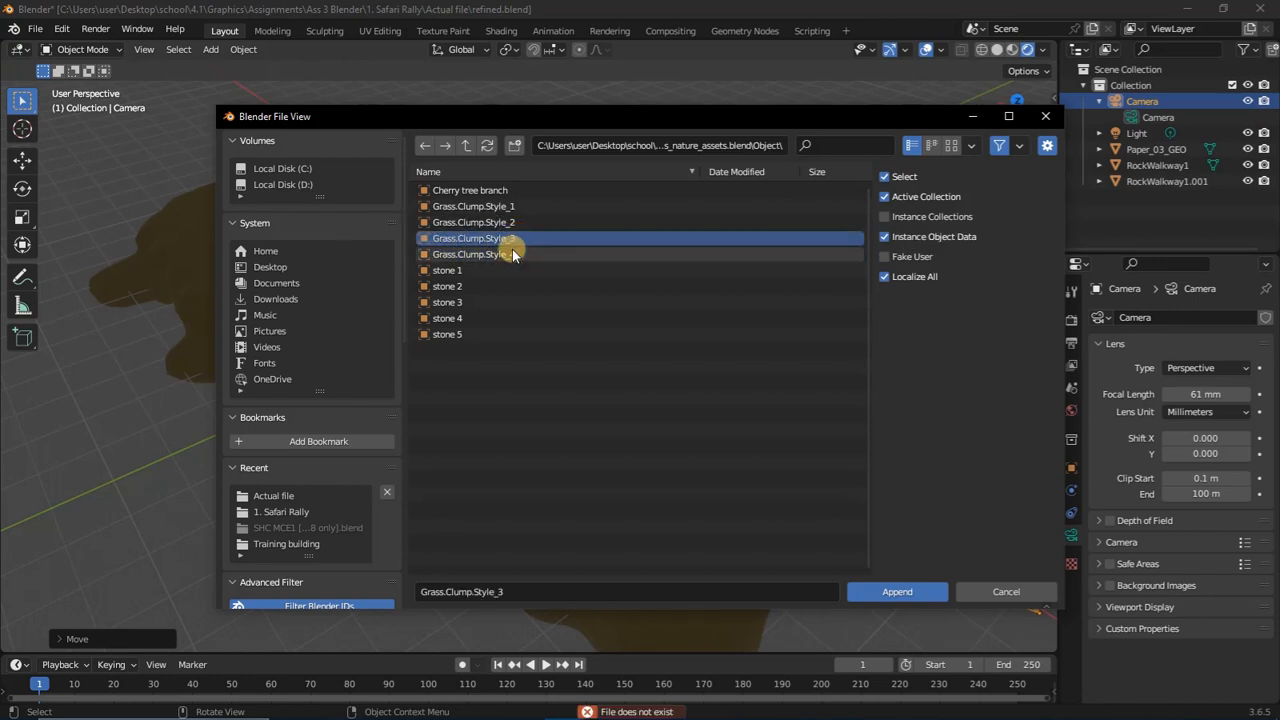
pyautogui.moveTo(512, 254); pyautogui.dragTo(511, 209)
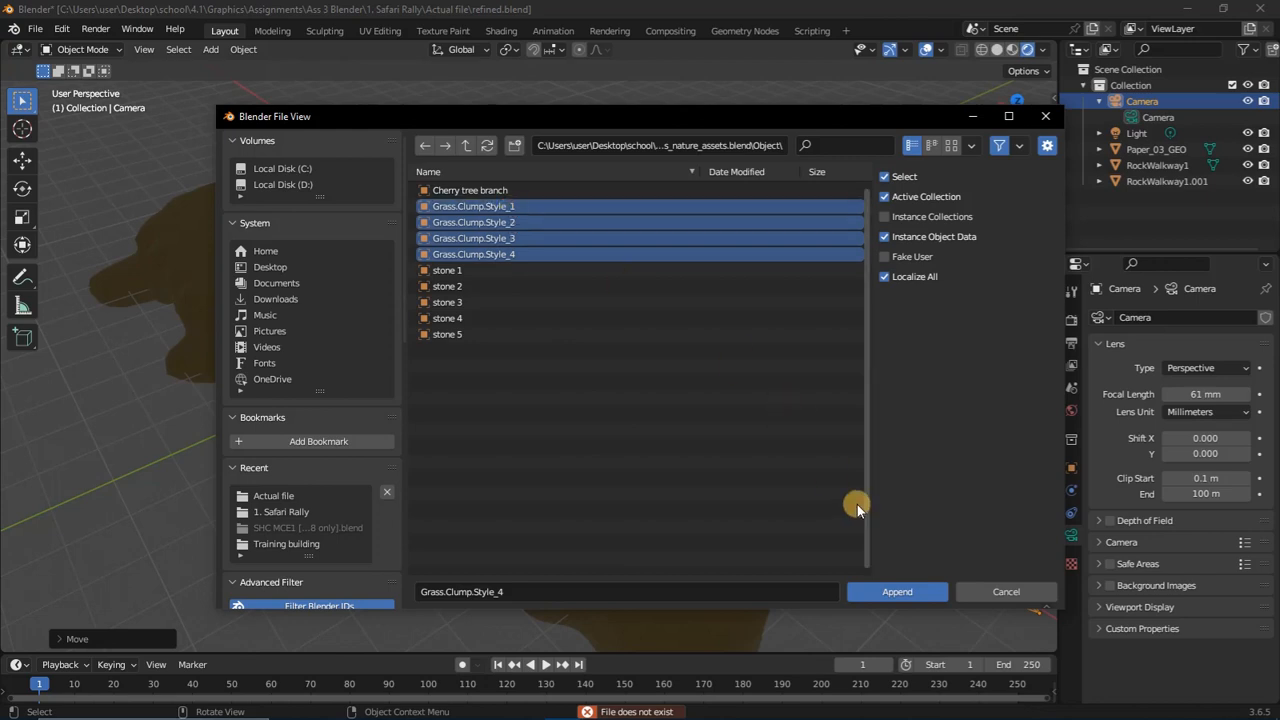
pyautogui.click(883, 591)
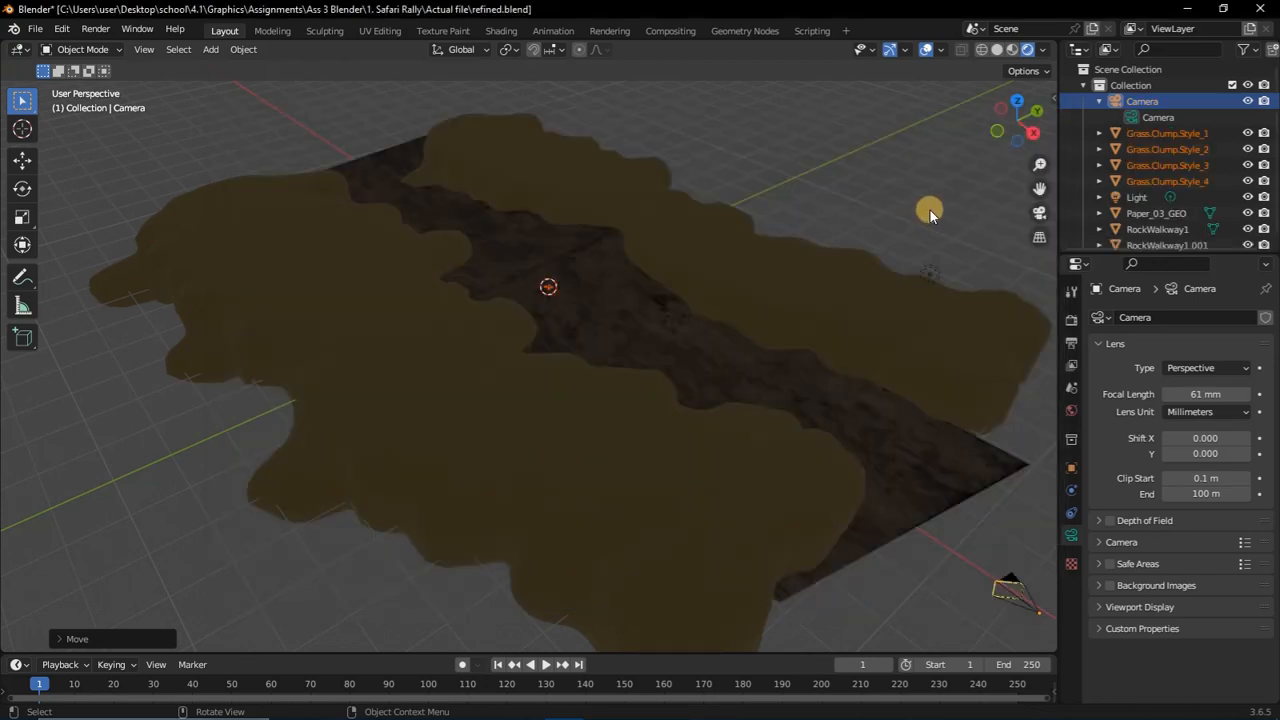
# Raise the four grass clumps along the Z axis above the path
pyautogui.press('g')
pyautogui.press('z')
pyautogui.click(918, 151)
# Try moving the four grass clumps freely, and undo the move
pyautogui.press('g')
pyautogui.click(580, 228)
pyautogui.hotkey('ctrl', 'z')
# Scale the four grass clumps up along the Y and X axes
pyautogui.press('g')
pyautogui.press('s')
pyautogui.press('y')
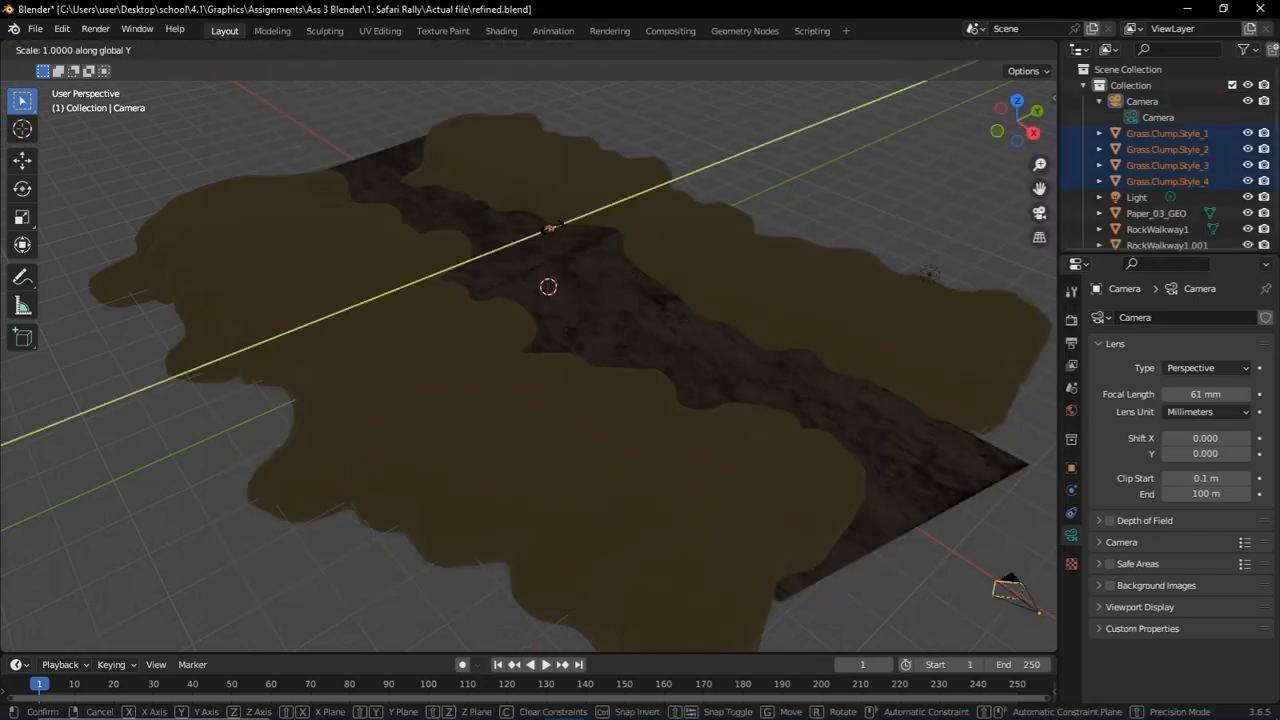
pyautogui.click(597, 209)
pyautogui.press('s')
pyautogui.press('x')
pyautogui.click(592, 238)
# Reposition the four grass clumps slightly and scale them along the Z axis
pyautogui.press('g')
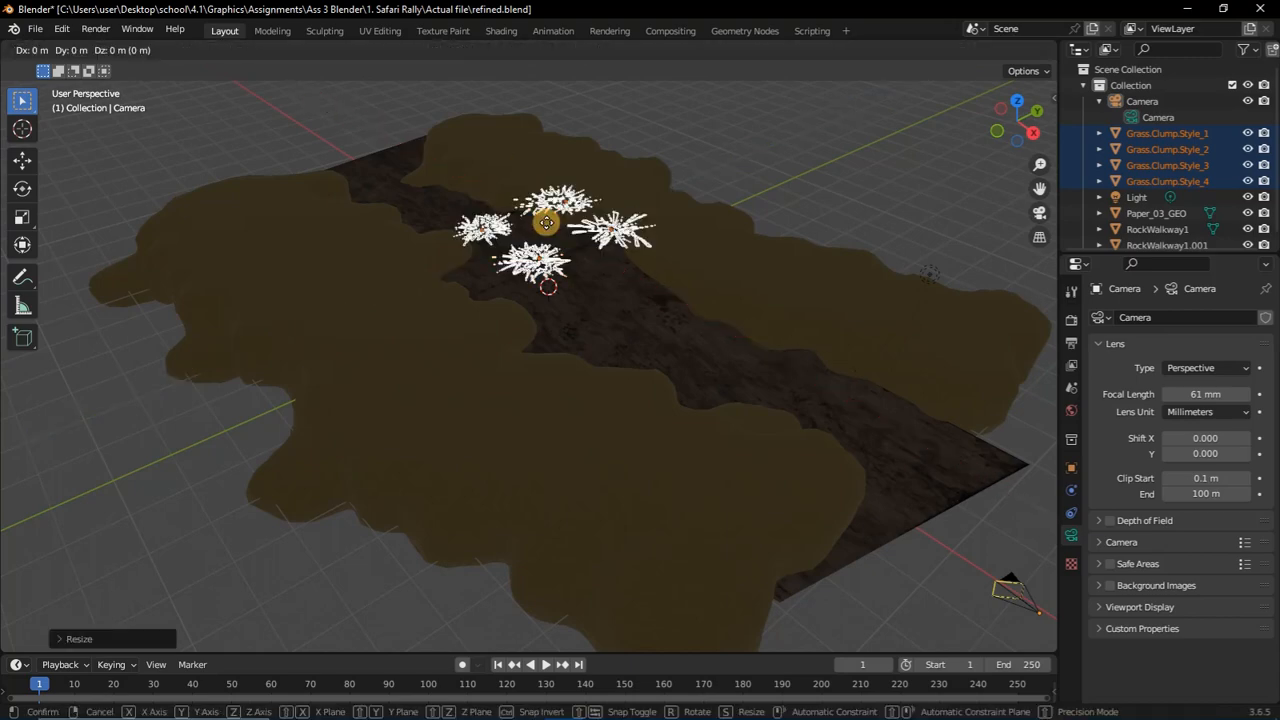
pyautogui.click(545, 245)
pyautogui.press('s')
pyautogui.press('z')
pyautogui.click(537, 271)
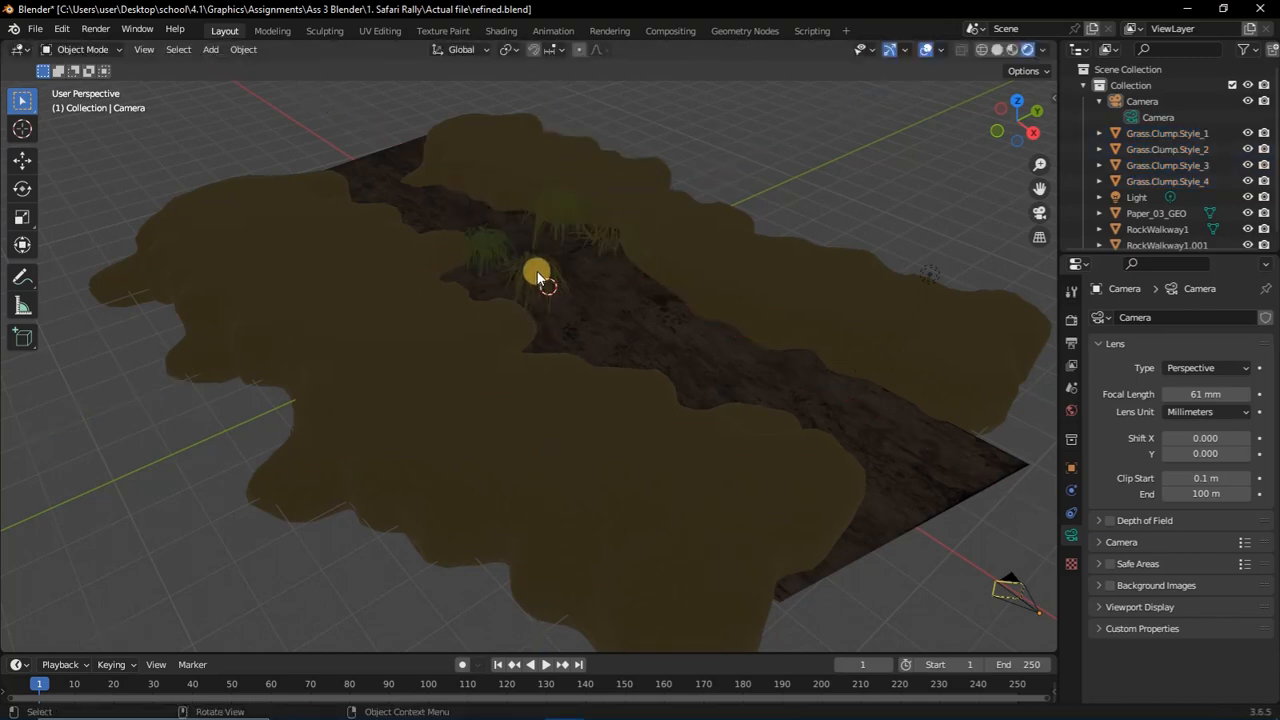
# Rotate all four grass clumps together about the X axis so their blades point upward
pyautogui.click(557, 215)
pyautogui.click(544, 281)
pyautogui.keyDown('shift'); pyautogui.click(609, 226); pyautogui.keyUp('shift')
pyautogui.keyDown('shift'); pyautogui.click(559, 212); pyautogui.keyUp('shift')
pyautogui.keyDown('shift'); pyautogui.click(490, 247); pyautogui.keyUp('shift')
pyautogui.press('g')
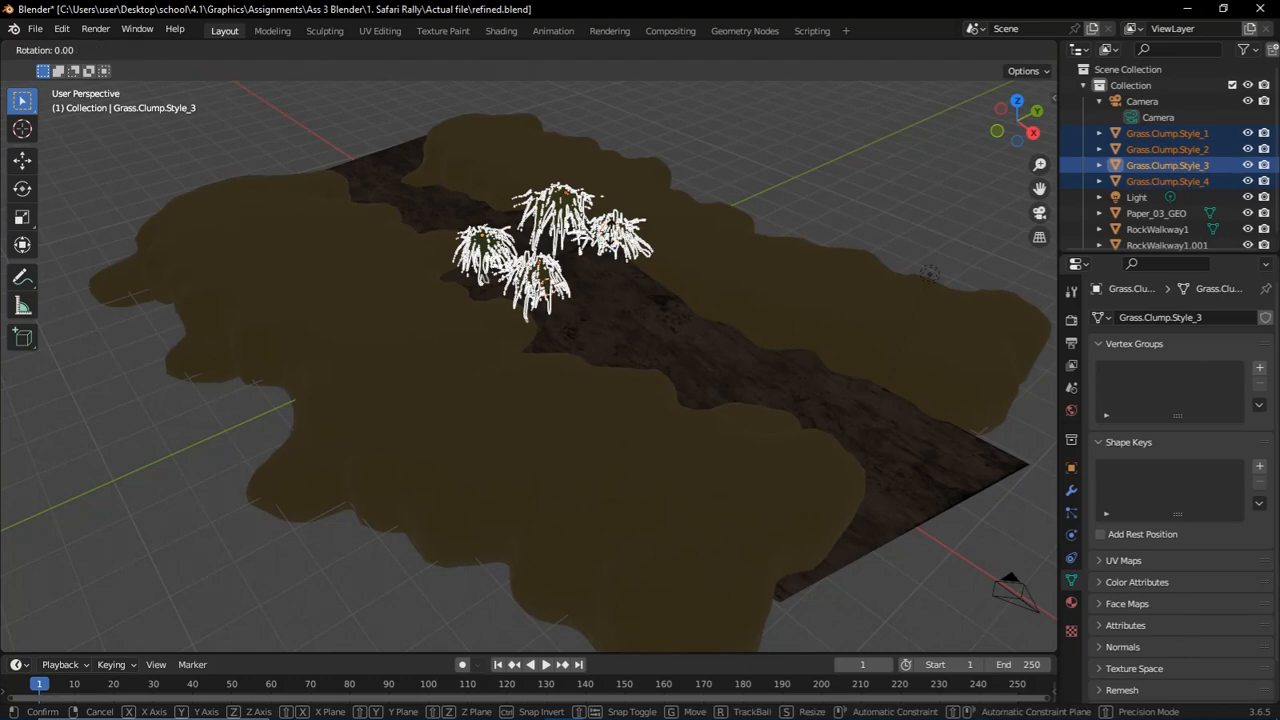
pyautogui.press('x')
pyautogui.click(716, 238)
pyautogui.click(716, 238)
# Move Grass.Clump.Style_1 along Z, Y and X to the far end of RockWalkway1
pyautogui.click(496, 241)
pyautogui.press('g')
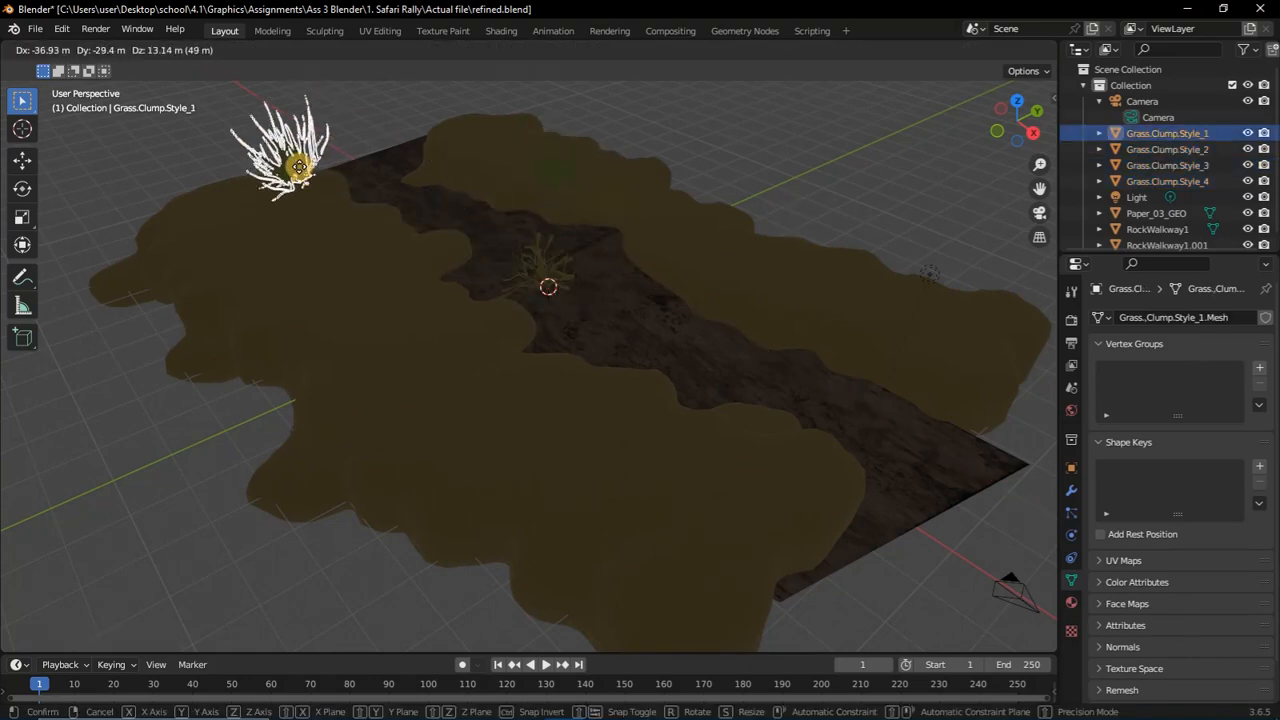
pyautogui.press('z')
pyautogui.click(446, 264)
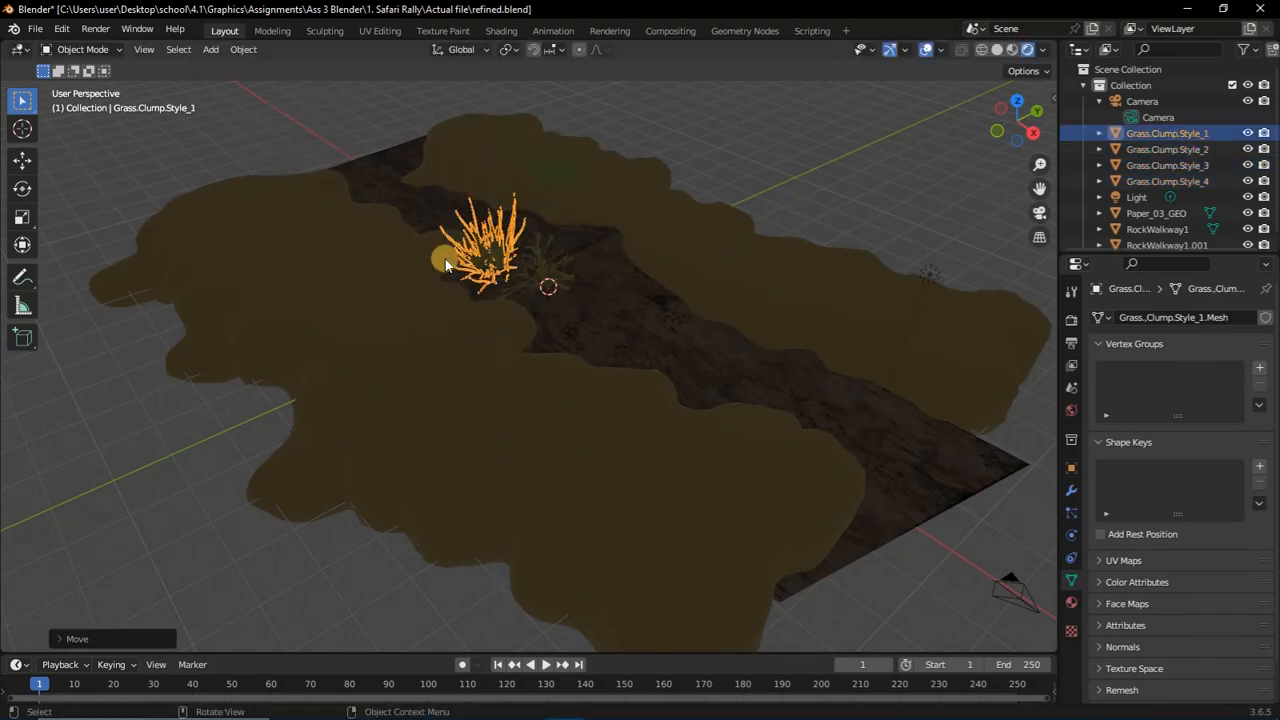
pyautogui.press('g')
pyautogui.press('y')
pyautogui.click(414, 292)
pyautogui.press('g')
pyautogui.press('x')
pyautogui.click(298, 205)
# Duplicate Grass.Clump.Style_1 three times and spread the copies along the inner edge of RockWalkway1
pyautogui.hotkey('shift', 'd')
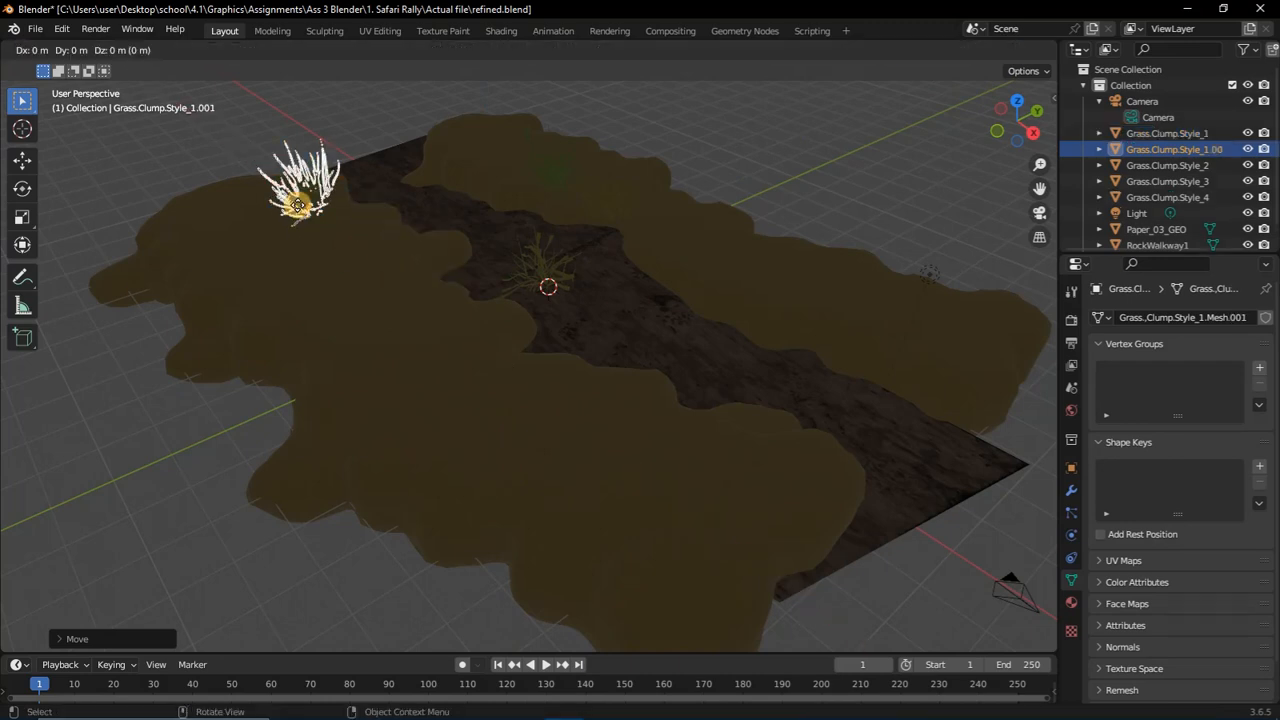
pyautogui.click(345, 233)
pyautogui.hotkey('shift', 'd')
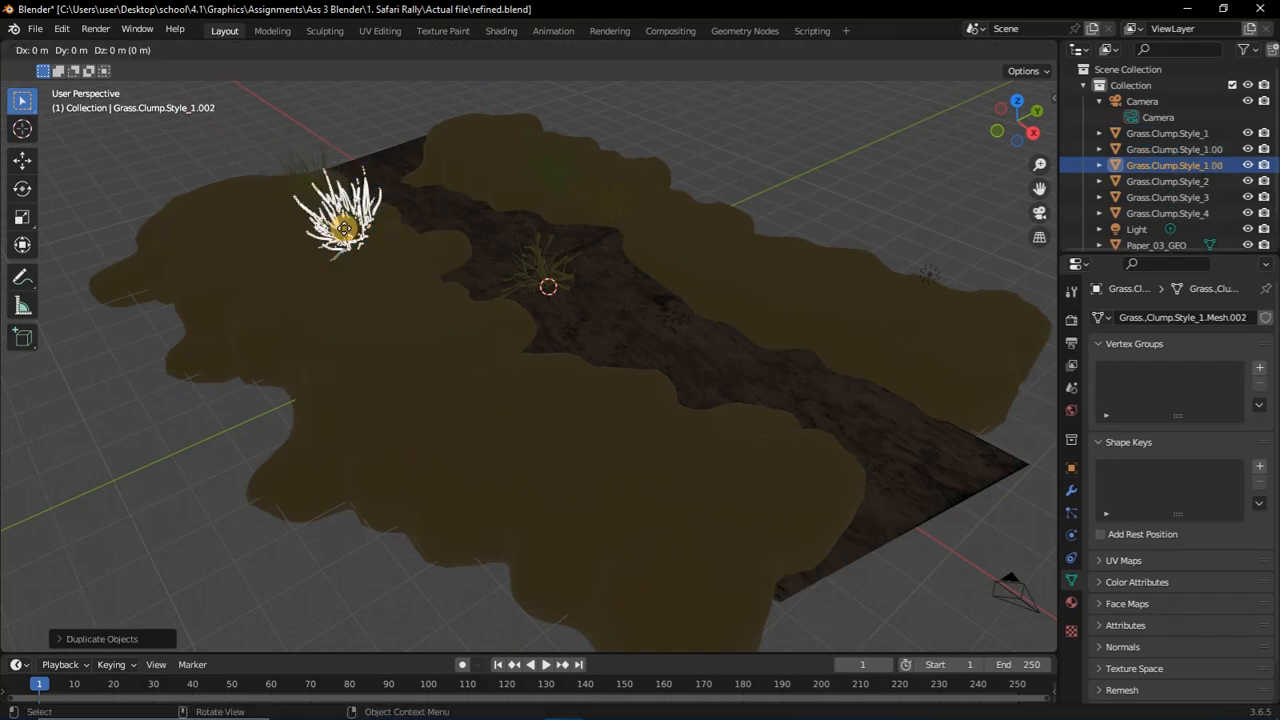
pyautogui.click(345, 233)
pyautogui.hotkey('shift', 'd')
pyautogui.press('x')
pyautogui.click(441, 308)
# Move Grass.Clump.Style_2 along X and Y from the path onto RockWalkway1
pyautogui.click(543, 269)
pyautogui.press('g')
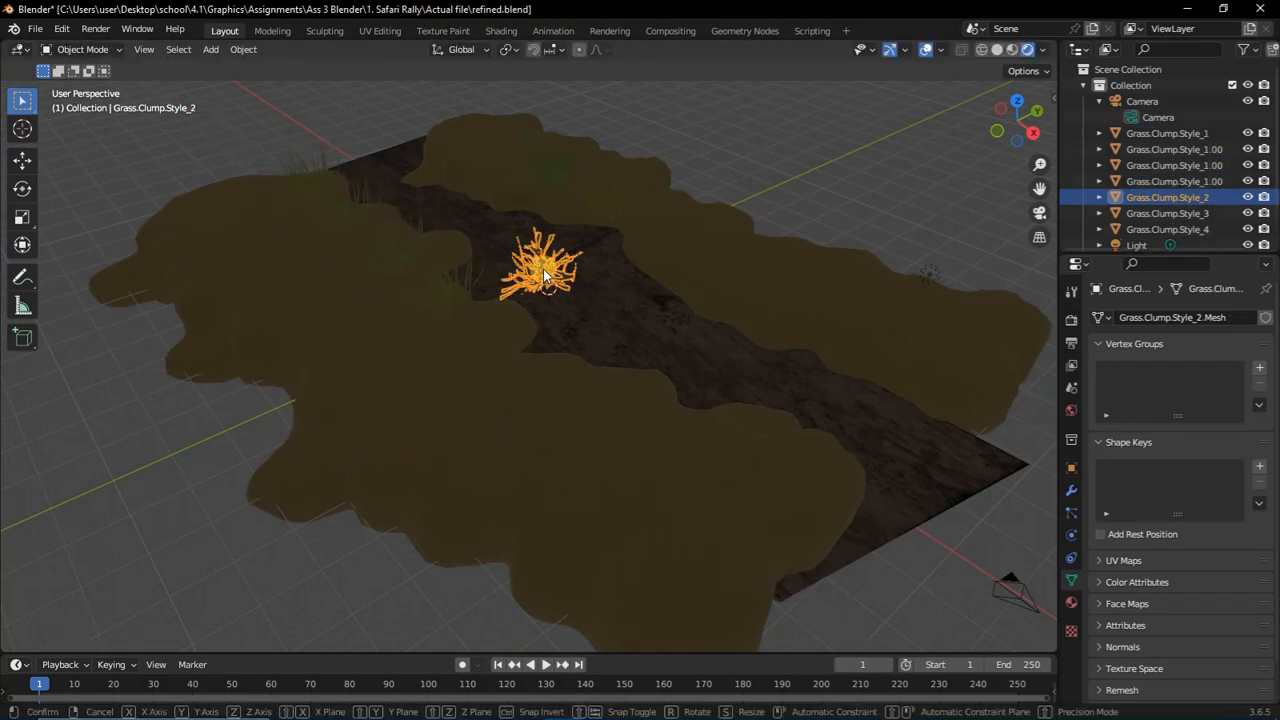
pyautogui.press('x')
pyautogui.click(593, 319)
pyautogui.press('g')
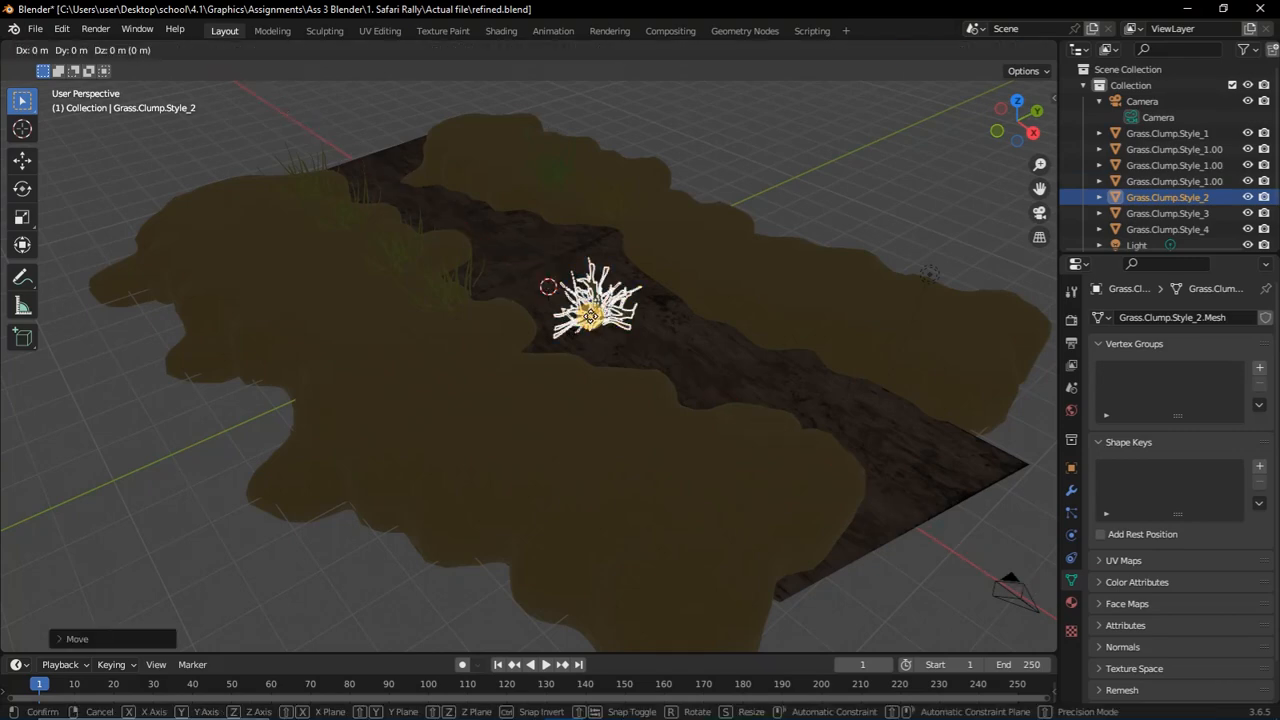
pyautogui.press('y')
pyautogui.click(501, 378)
# Duplicate Grass.Clump.Style_2 three times along X, spacing the copies along RockWalkway1
pyautogui.hotkey('shift', 'd')
pyautogui.press('x')
pyautogui.click(543, 409)
pyautogui.hotkey('shift', 'd')
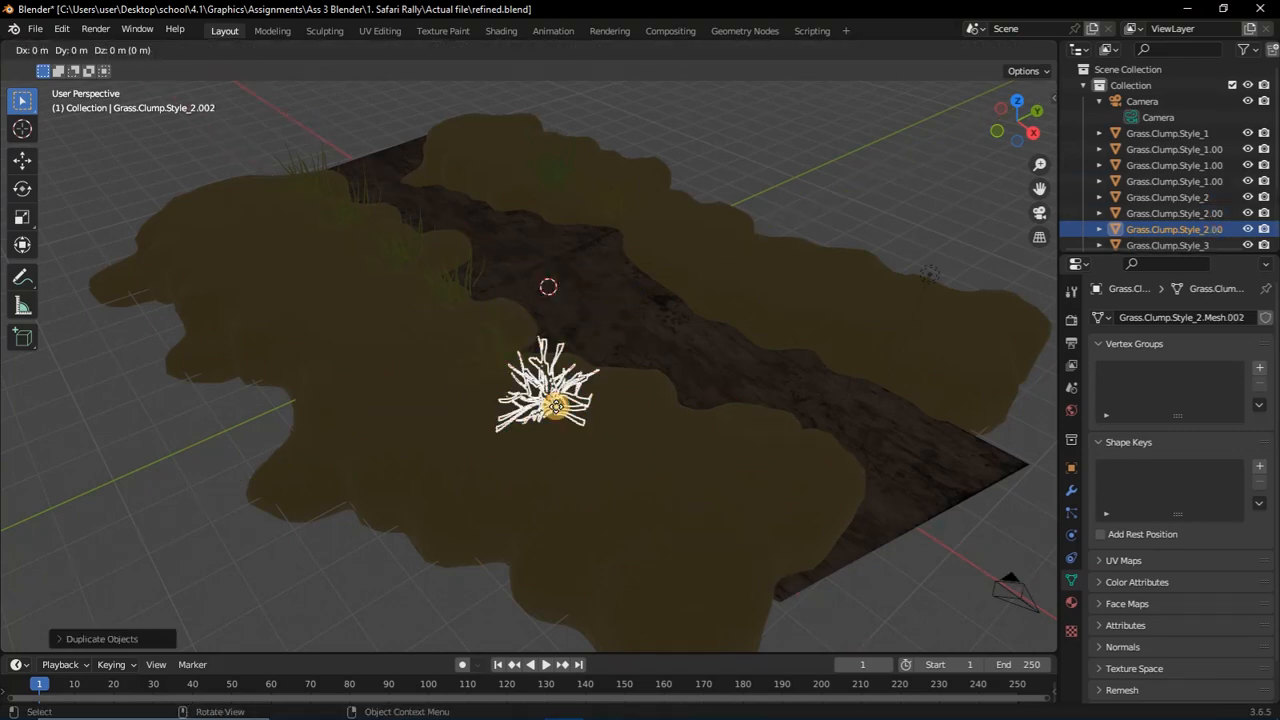
pyautogui.press('x')
pyautogui.click(620, 456)
pyautogui.hotkey('shift', 'd')
pyautogui.press('x')
pyautogui.click(720, 518)
# Move Grass.Clump.Style_3 along Y and Z from the path down onto the opposite rock walkway
pyautogui.moveTo(1017, 121); pyautogui.dragTo(665, 135)
pyautogui.click(475, 277)
pyautogui.press('g')
pyautogui.press('y')
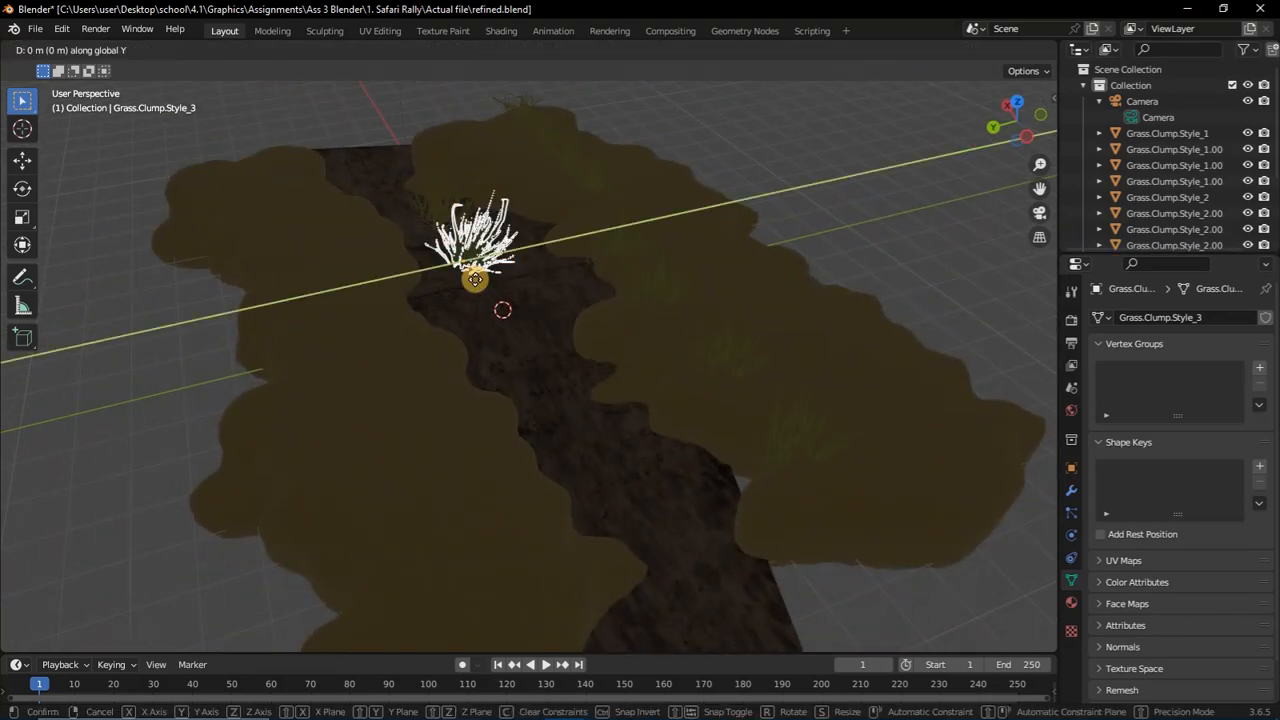
pyautogui.click(401, 323)
pyautogui.press('g')
pyautogui.press('z')
pyautogui.click(423, 390)
# Duplicate Grass.Clump.Style_3 three times along X, spacing the copies along the inner edge of its walkway
pyautogui.hotkey('shift', 'd')
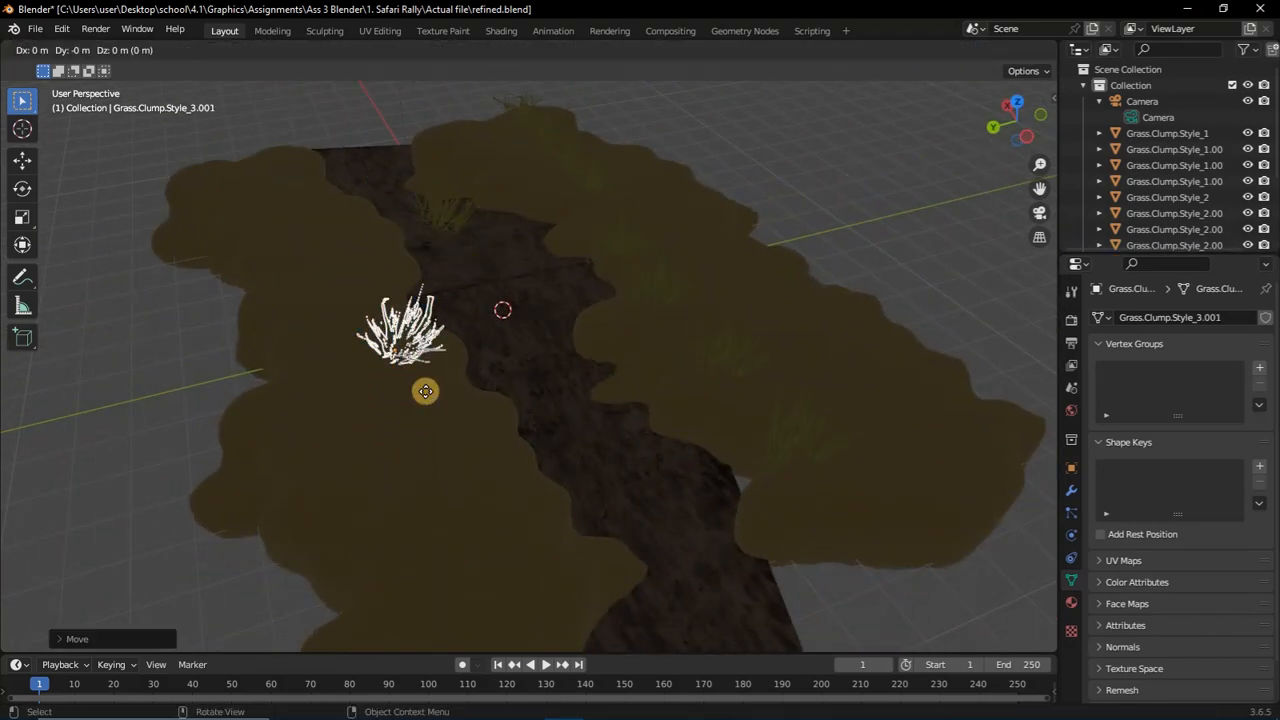
pyautogui.press('x')
pyautogui.click(447, 446)
pyautogui.hotkey('shift', 'd')
pyautogui.press('x')
pyautogui.click(489, 514)
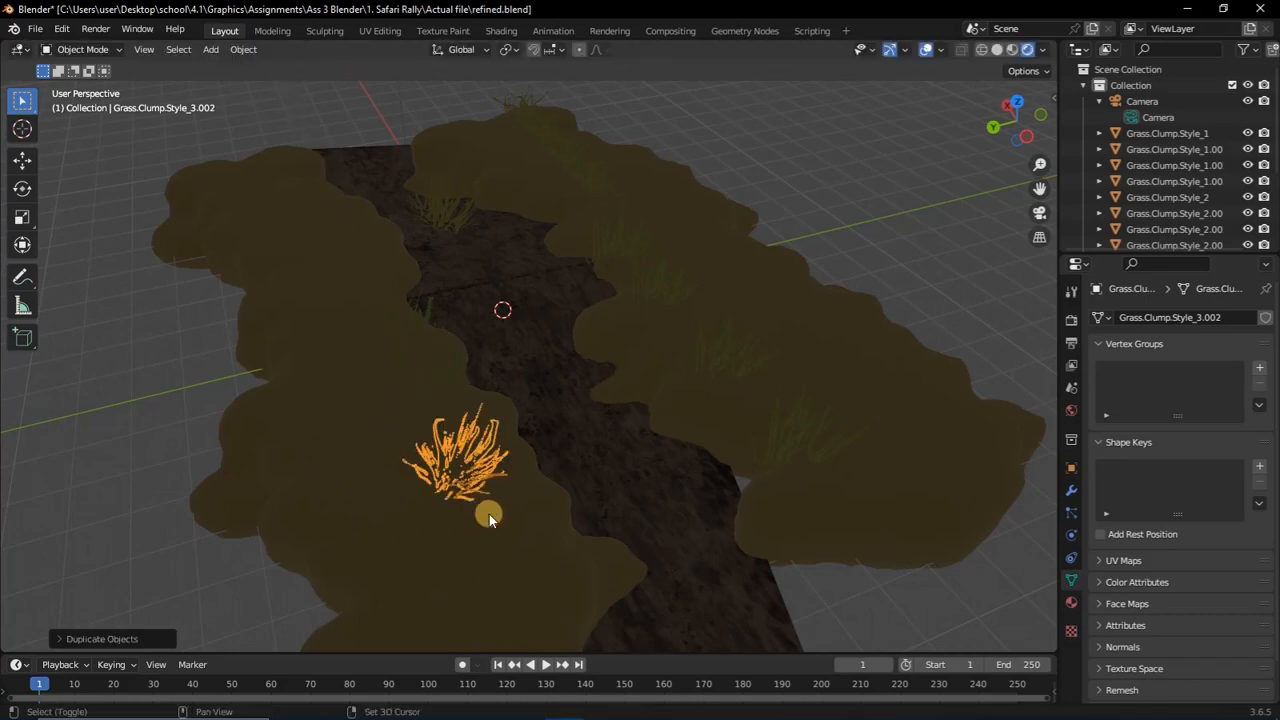
pyautogui.hotkey('shift', 'd')
pyautogui.press('x')
pyautogui.click(523, 574)
pyautogui.click(450, 217)
pyautogui.hotkey('shift', 'd')
pyautogui.click(375, 253)
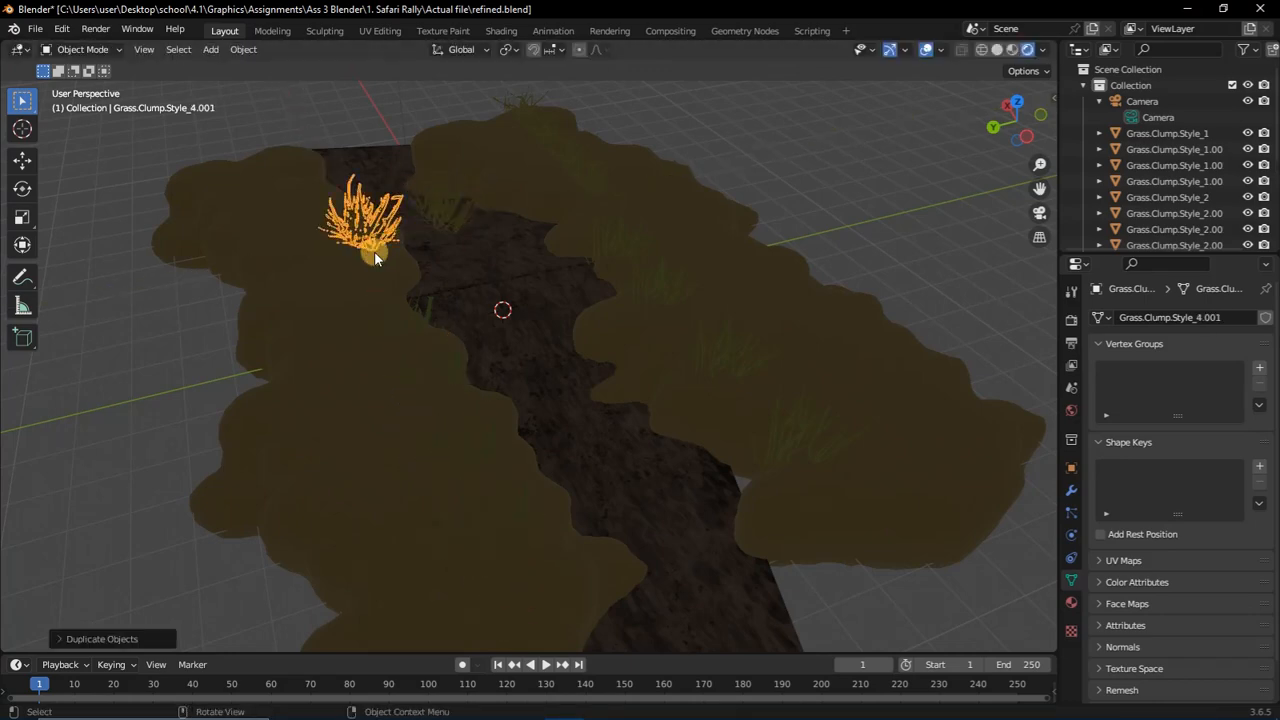
pyautogui.hotkey('ctrl', 'z')
# Move Grass.Clump.Style_4 along Y, X and Z to the far end of the walkway that holds the Style_3 clumps
pyautogui.press('g')
pyautogui.press('y')
pyautogui.click(378, 251)
pyautogui.press('g')
pyautogui.press('x')
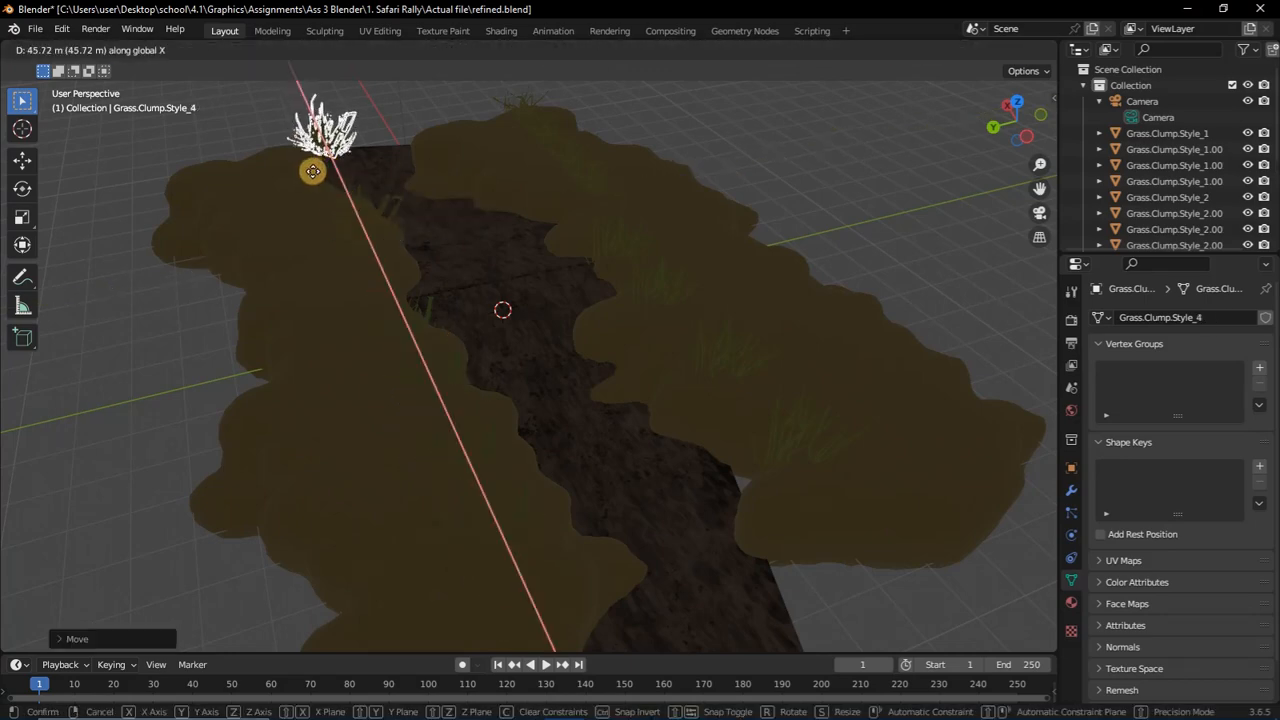
pyautogui.click(311, 171)
pyautogui.press('g')
pyautogui.press('z')
pyautogui.click(309, 232)
# Lower Grass.Clump.Style_4.001 along Z onto the walkway and duplicate it twice along X toward the far end
pyautogui.click(375, 230)
pyautogui.press('g')
pyautogui.press('z')
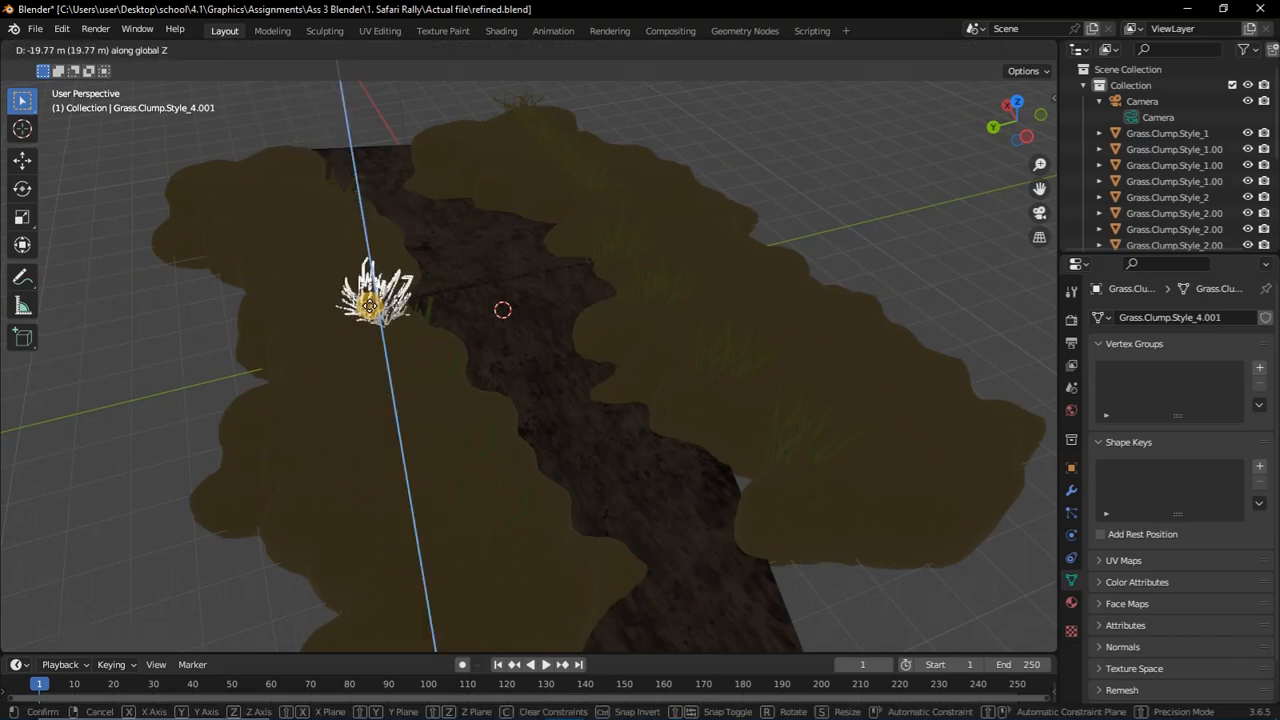
pyautogui.click(381, 300)
pyautogui.hotkey('shift', 'd')
pyautogui.press('x')
pyautogui.click(378, 228)
pyautogui.hotkey('shift', 'd')
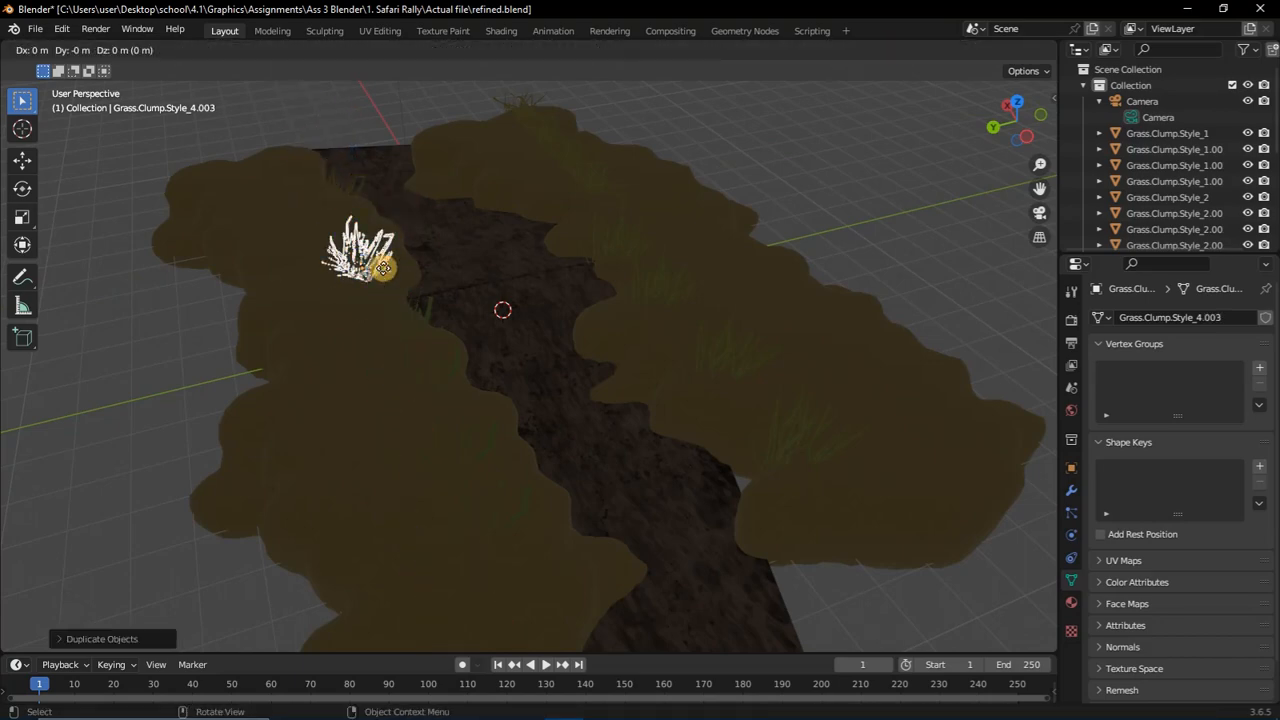
pyautogui.press('x')
pyautogui.click(355, 224)
# Append the suited man object from the rp_dennis_posed_004 model in the Humans import folder
pyautogui.hotkey('shift', 'F1')
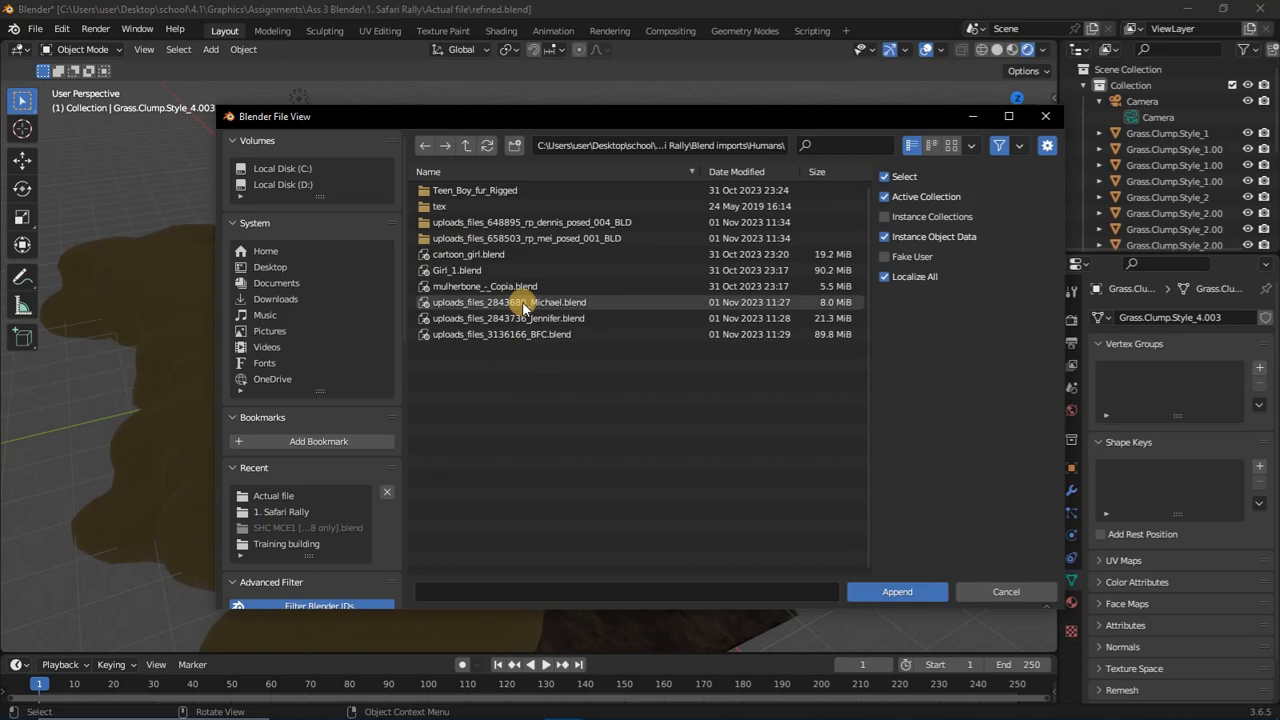
pyautogui.doubleClick(531, 224)
pyautogui.doubleClick(513, 208)
pyautogui.doubleClick(452, 270)
pyautogui.doubleClick(443, 333)
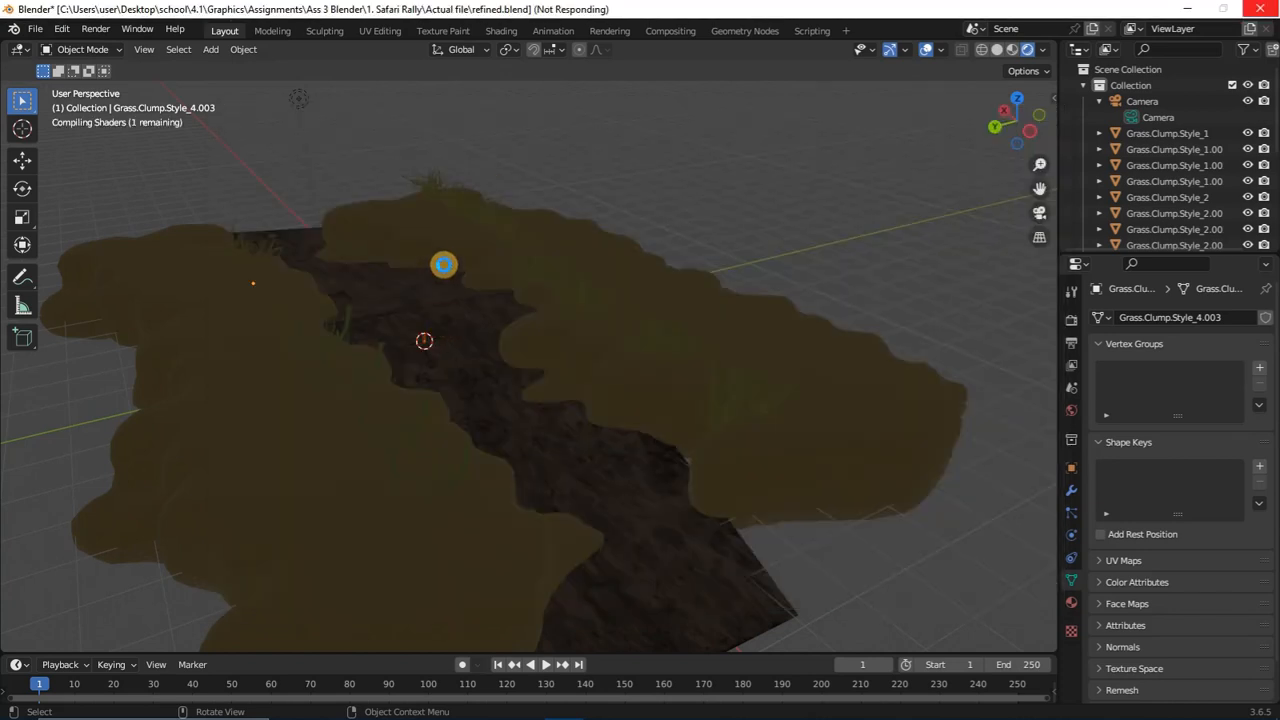
# Raise the appended man along Z above the path and scale him up to suit the landscape
pyautogui.press('g')
pyautogui.press('z')
pyautogui.press('z')
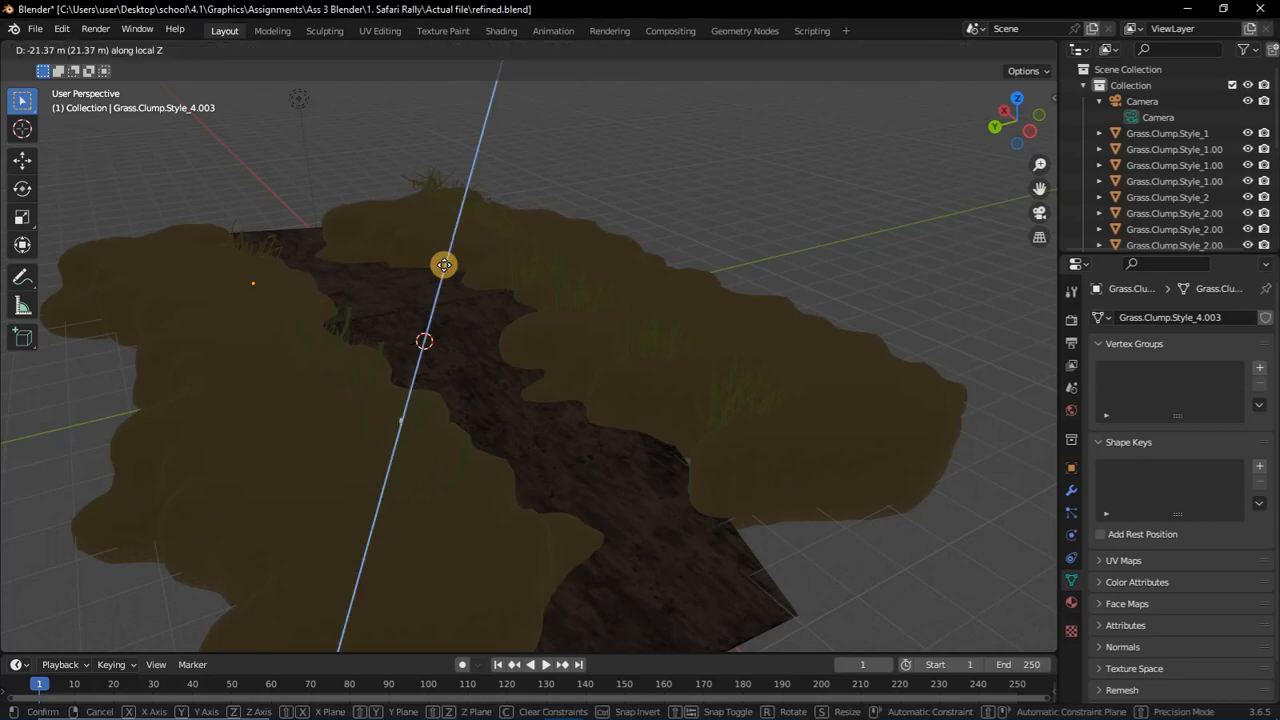
pyautogui.click(492, 119)
pyautogui.press('s')
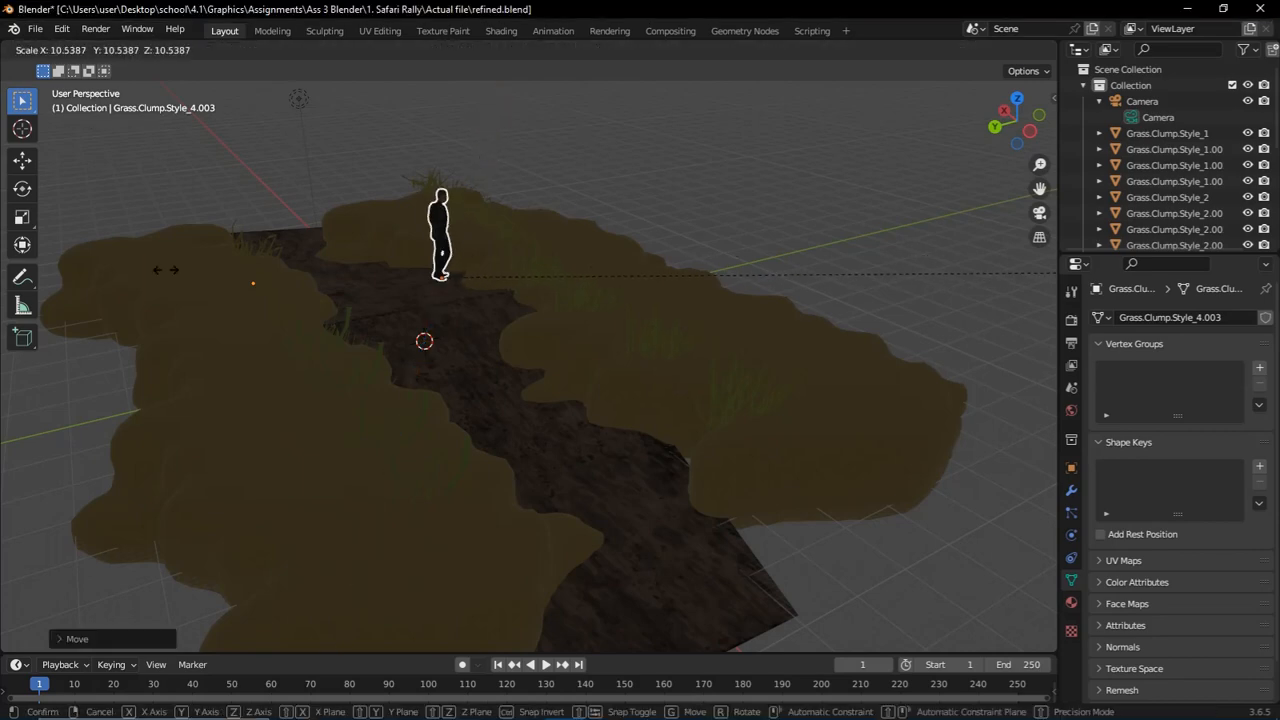
pyautogui.click(819, 260)
# Move the man along Y onto the walkway that holds the Style_3 and Style_4 grass
pyautogui.press('g')
pyautogui.press('y')
pyautogui.click(609, 325)
# Duplicate the man along Y onto RockWalkway1 and rotate the copy about Z to face the path
pyautogui.hotkey('shift', 'd')
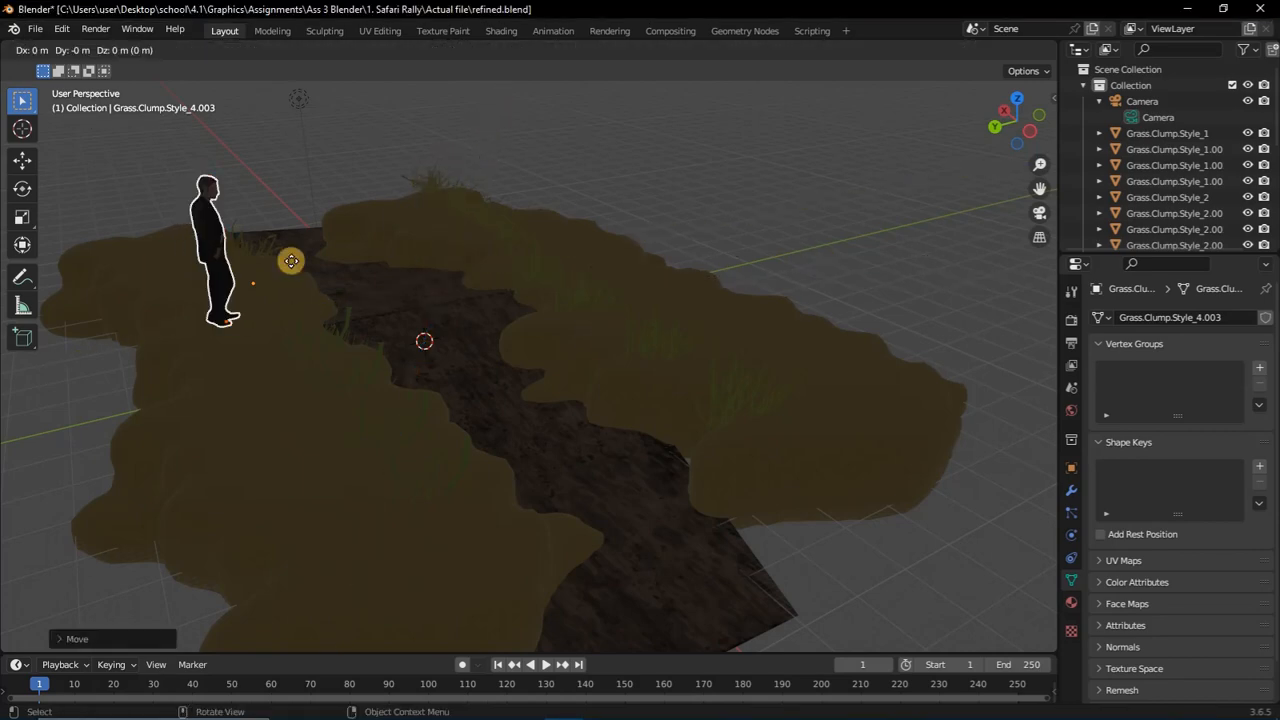
pyautogui.press('y')
pyautogui.click(607, 209)
pyautogui.press('r')
pyautogui.press('z')
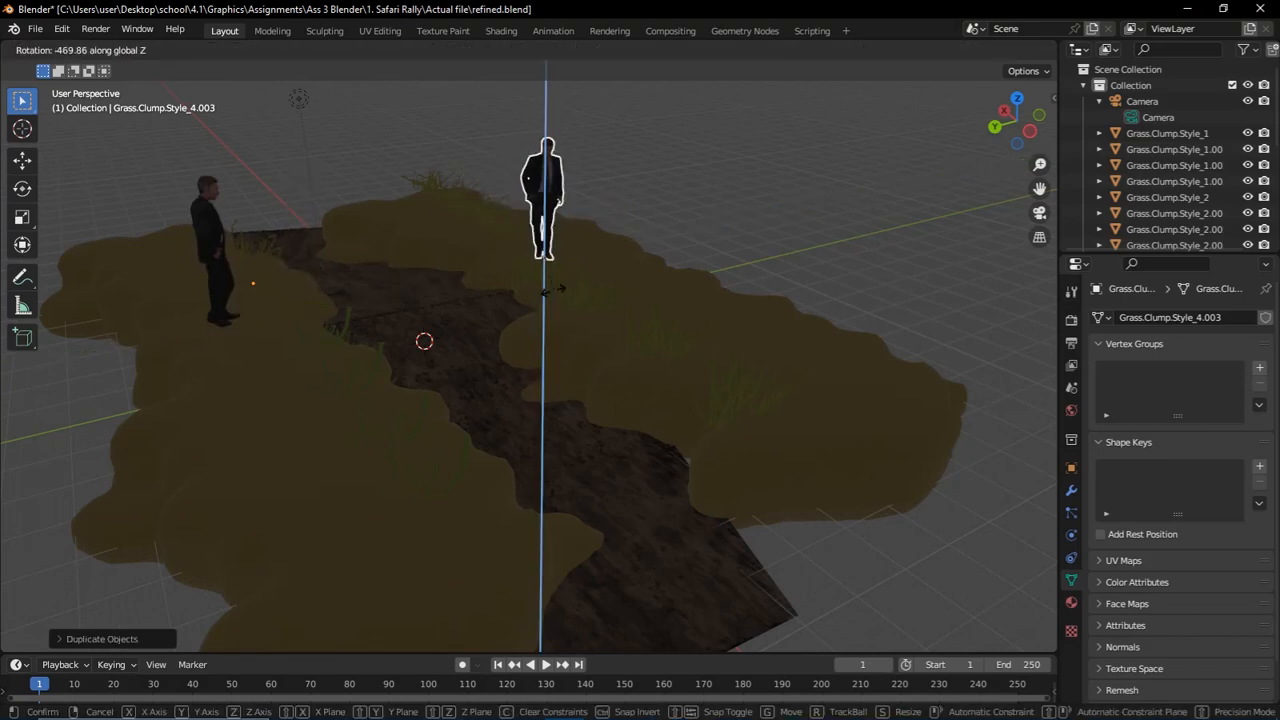
pyautogui.click(122, 597)
# Append the woman object from the rp_mei_posed_001_30k.blend file in the Humans import folder
pyautogui.click(35, 29)
pyautogui.click(74, 207)
pyautogui.click(468, 148)
pyautogui.click(468, 148)
pyautogui.click(468, 148)
pyautogui.doubleClick(480, 239)
pyautogui.doubleClick(478, 209)
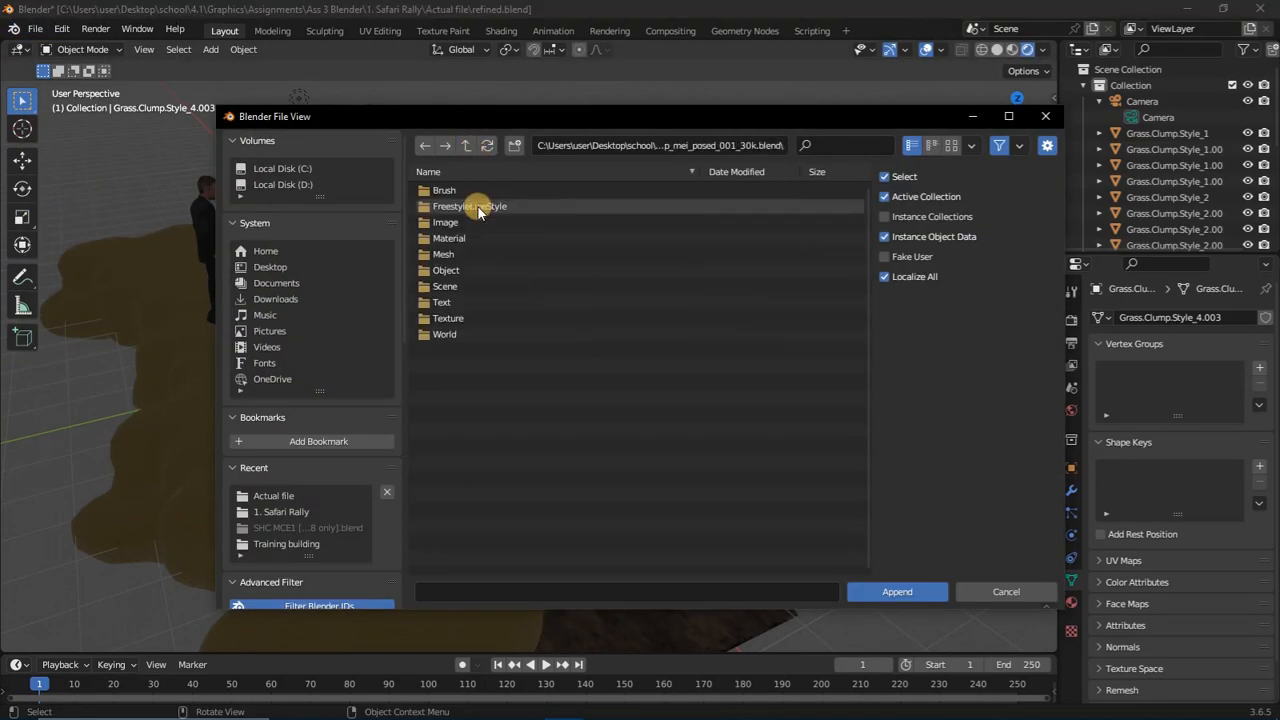
pyautogui.doubleClick(446, 270)
pyautogui.click(897, 592)
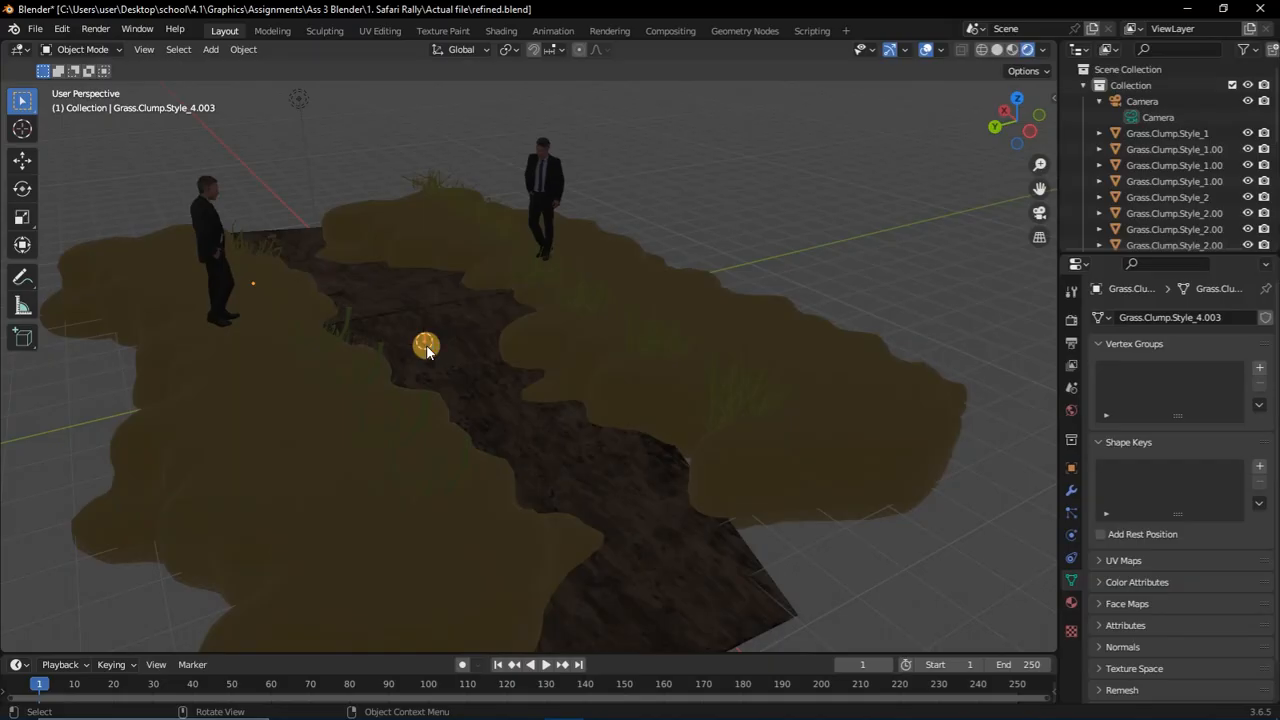
# Raise the appended woman along Z above the path and scale her up to match the men's height
pyautogui.press('g')
pyautogui.press('z')
pyautogui.click(427, 267)
pyautogui.press('s')
pyautogui.click(583, 299)
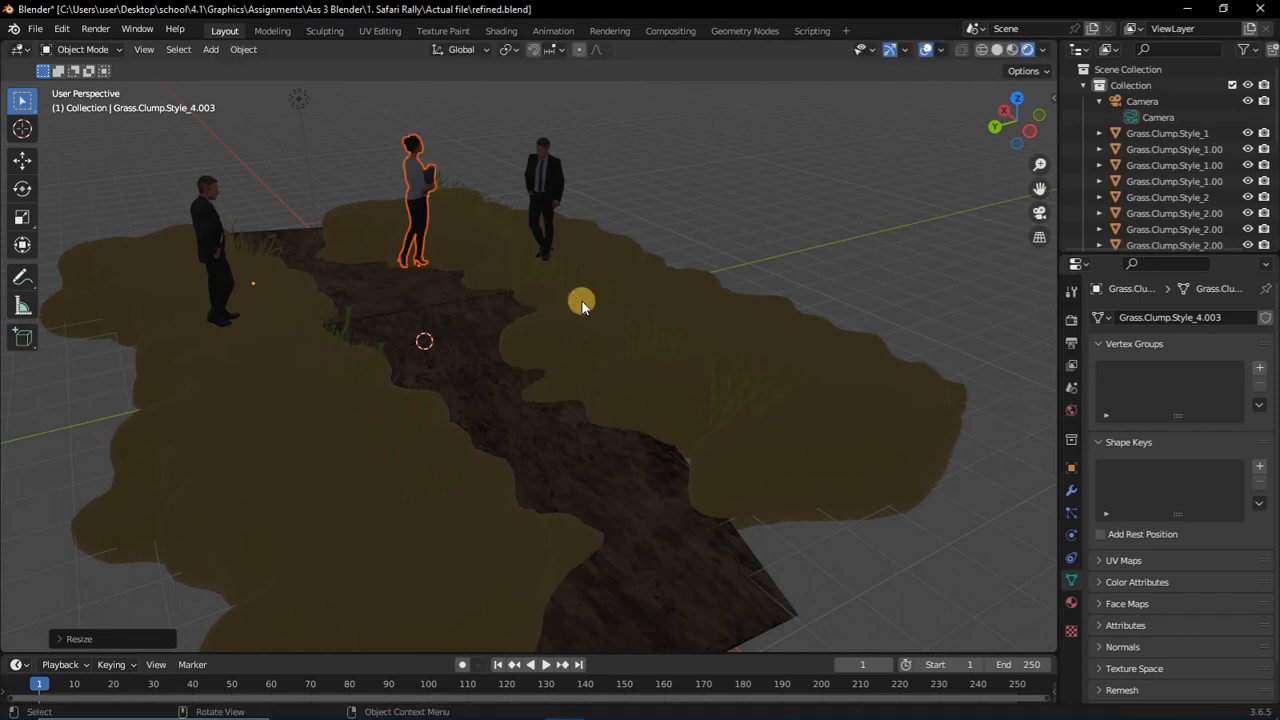
# Move the woman along Y, X and Z onto the walkway with the first man, nearer the viewer than him
pyautogui.press('g')
pyautogui.press('y')
pyautogui.click(414, 371)
pyautogui.press('g')
pyautogui.press('x')
pyautogui.press('z')
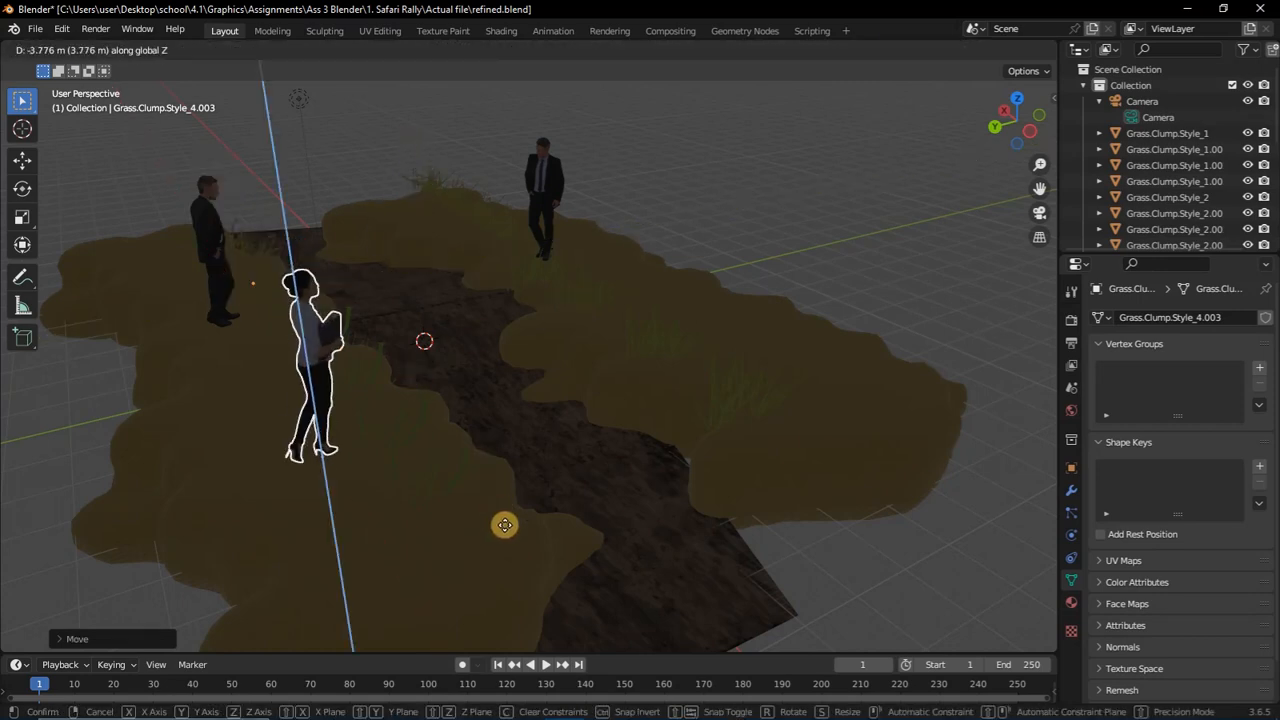
pyautogui.rightClick(516, 560)
# Duplicate the woman along Y onto RockWalkway1 and rotate the copy about Z to face the path
pyautogui.hotkey('shift', 'd')
pyautogui.press('y')
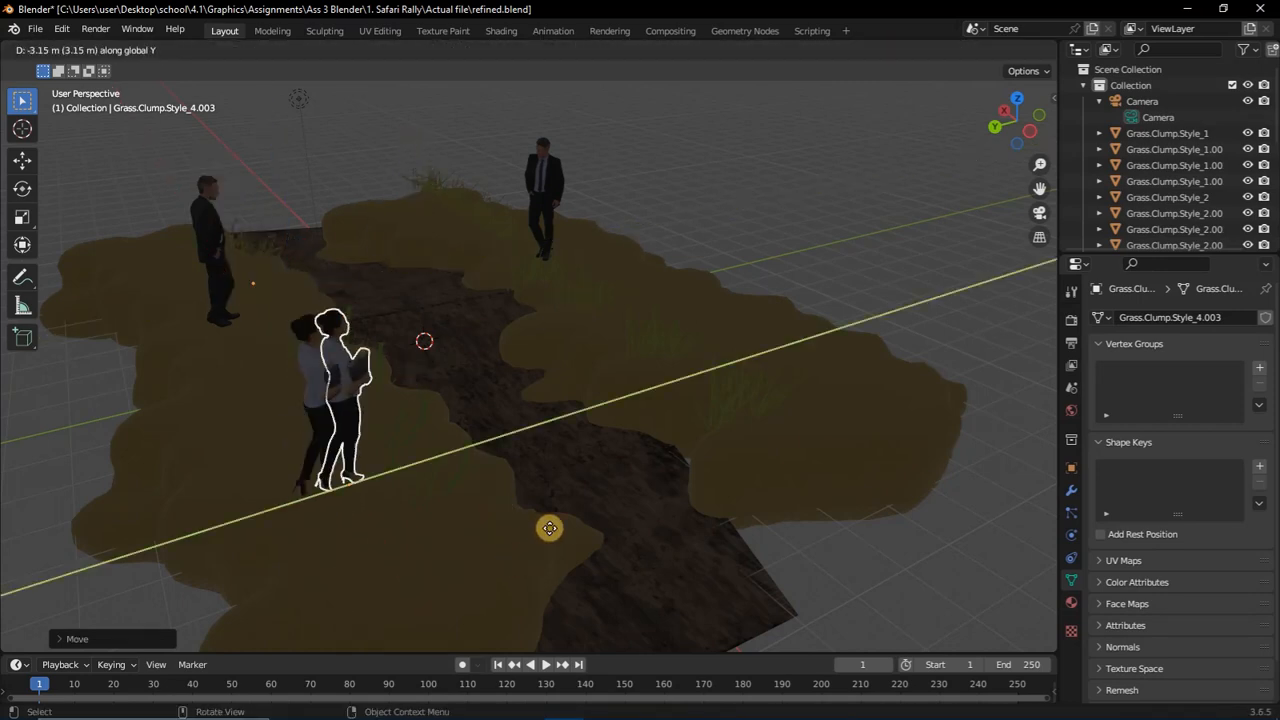
pyautogui.click(863, 354)
pyautogui.press('r')
pyautogui.press('z')
pyautogui.click(675, 377)
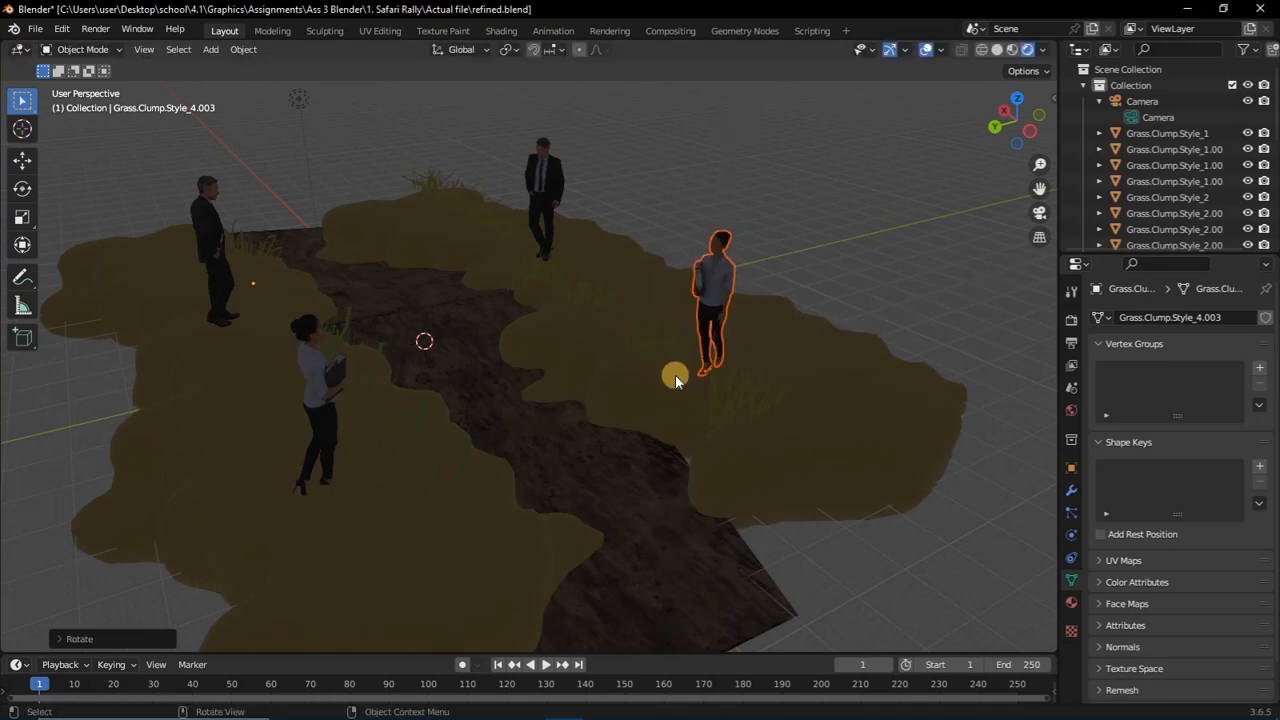
# Save the file and move the 18girafFinal giraffe onto the walkway beside the first man
pyautogui.click(69, 135)
pyautogui.hotkey('ctrl', 's')
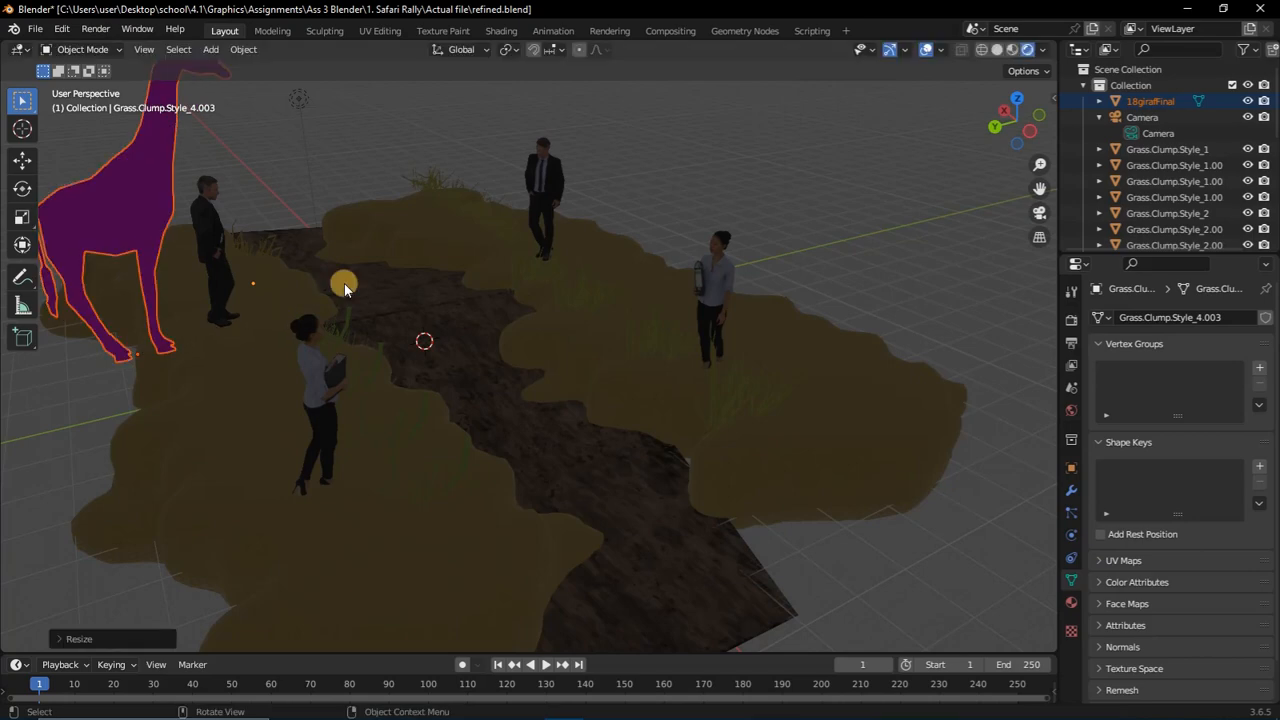
pyautogui.press('g')
pyautogui.click(391, 400)
# Append the Mesh object from the boar-blend257b.blend file in the animal imports
pyautogui.click(35, 28)
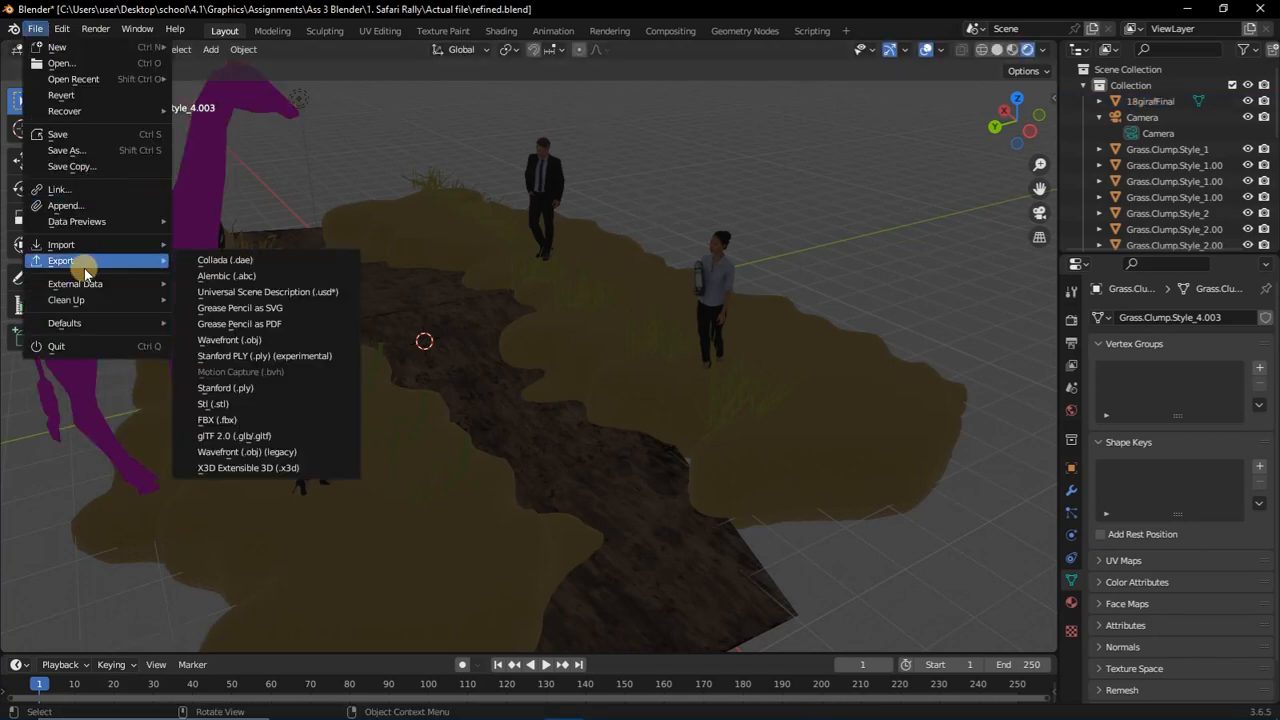
pyautogui.click(45, 212)
pyautogui.click(467, 146)
pyautogui.click(467, 146)
pyautogui.click(467, 146)
pyautogui.doubleClick(456, 207)
pyautogui.doubleClick(460, 191)
pyautogui.doubleClick(449, 270)
pyautogui.click(449, 222)
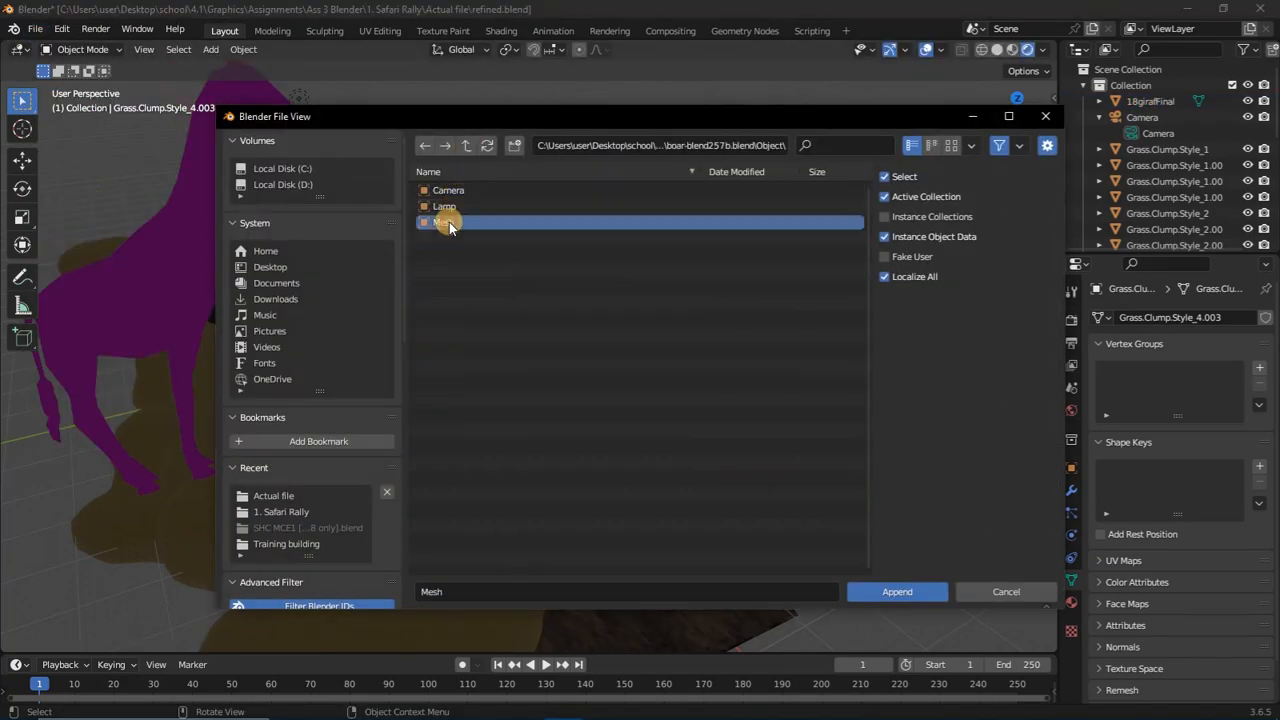
pyautogui.click(897, 592)
# Raise the boar along Z above the path and scale it up by about 10.19
pyautogui.press('g')
pyautogui.press('z')
pyautogui.click(434, 294)
pyautogui.press('s')
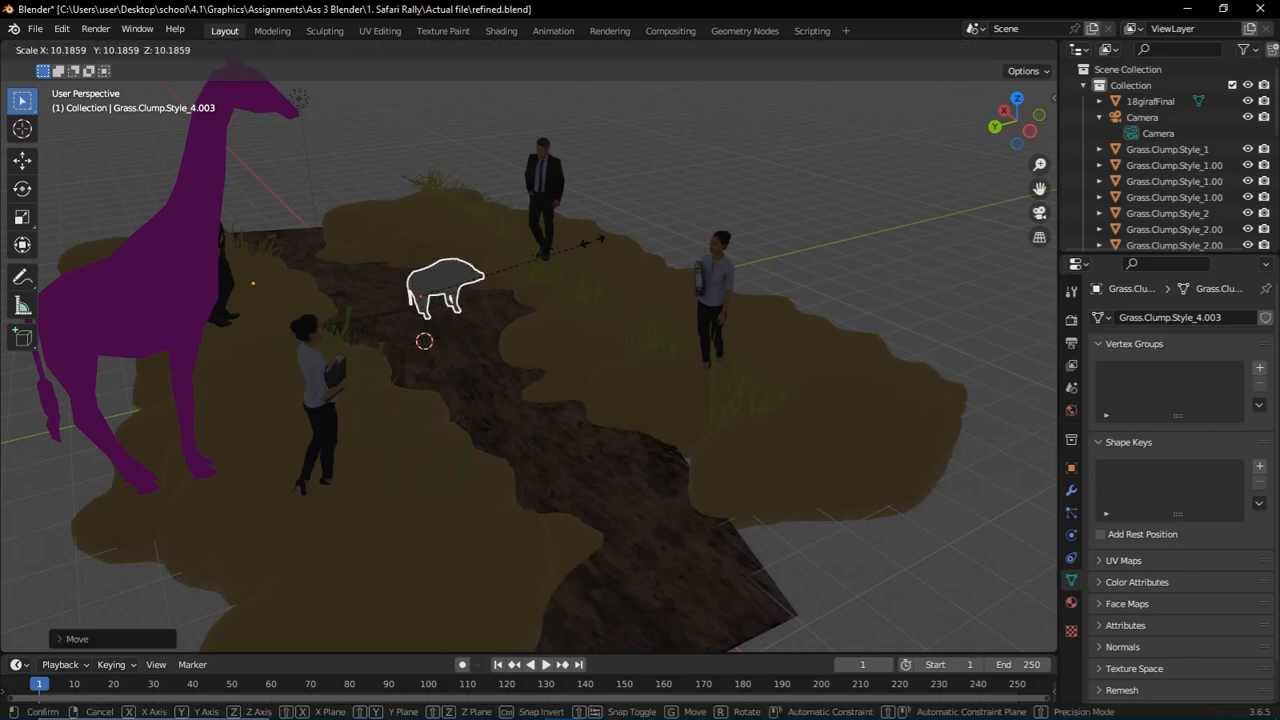
pyautogui.click(593, 241)
# Move the boar along Y and X onto RockWalkway1 between the two people and rotate it about -150° around Z
pyautogui.press('g')
pyautogui.press('y')
pyautogui.click(758, 181)
pyautogui.press('r')
pyautogui.press('z')
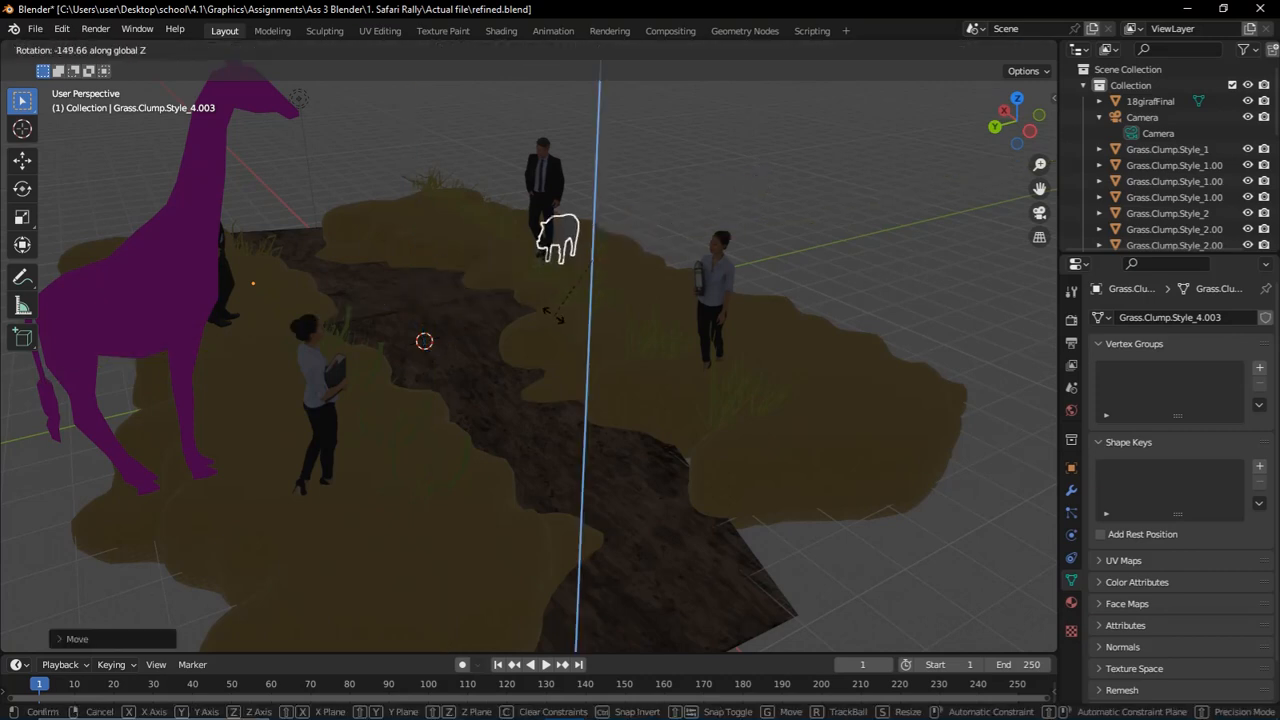
pyautogui.click(549, 311)
pyautogui.press('g')
pyautogui.press('x')
pyautogui.click(606, 323)
pyautogui.click(697, 117)
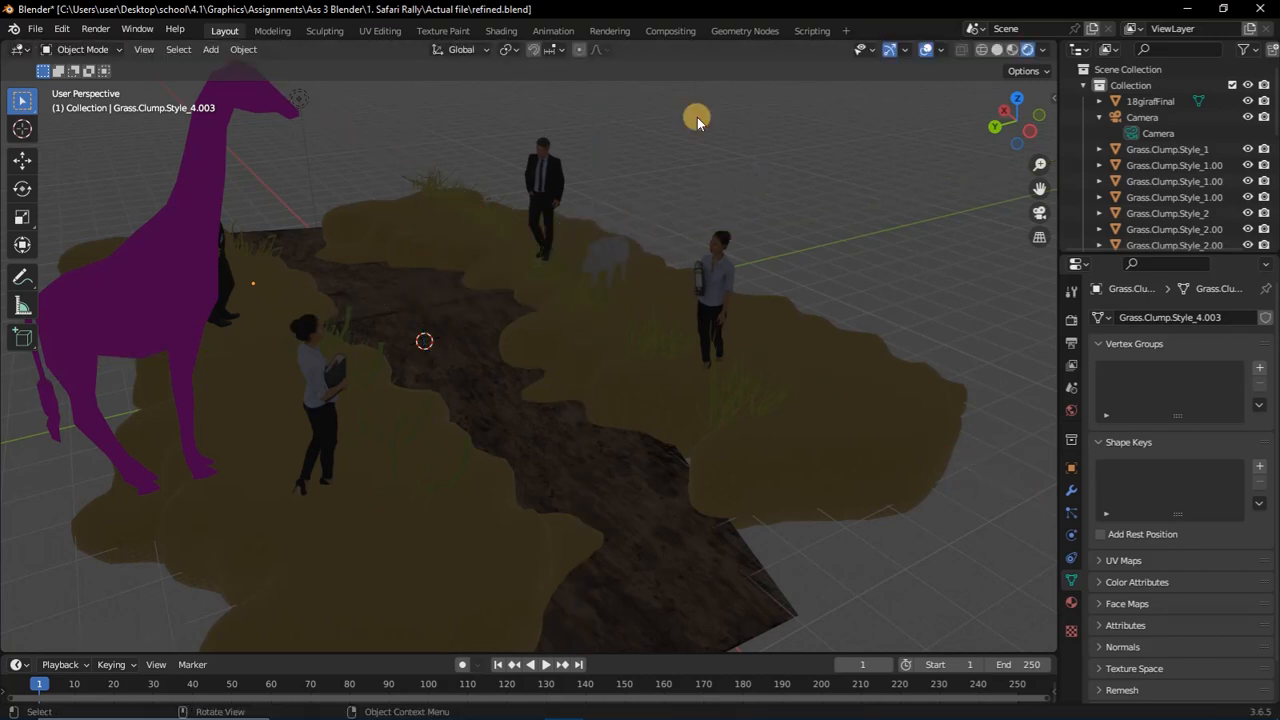
pyautogui.click(607, 710)
# Append the Cadillac_CT4_V_2022_LowPoly object from Cadillac_CT4_V_2022.blend in the Car import folder
pyautogui.click(37, 29)
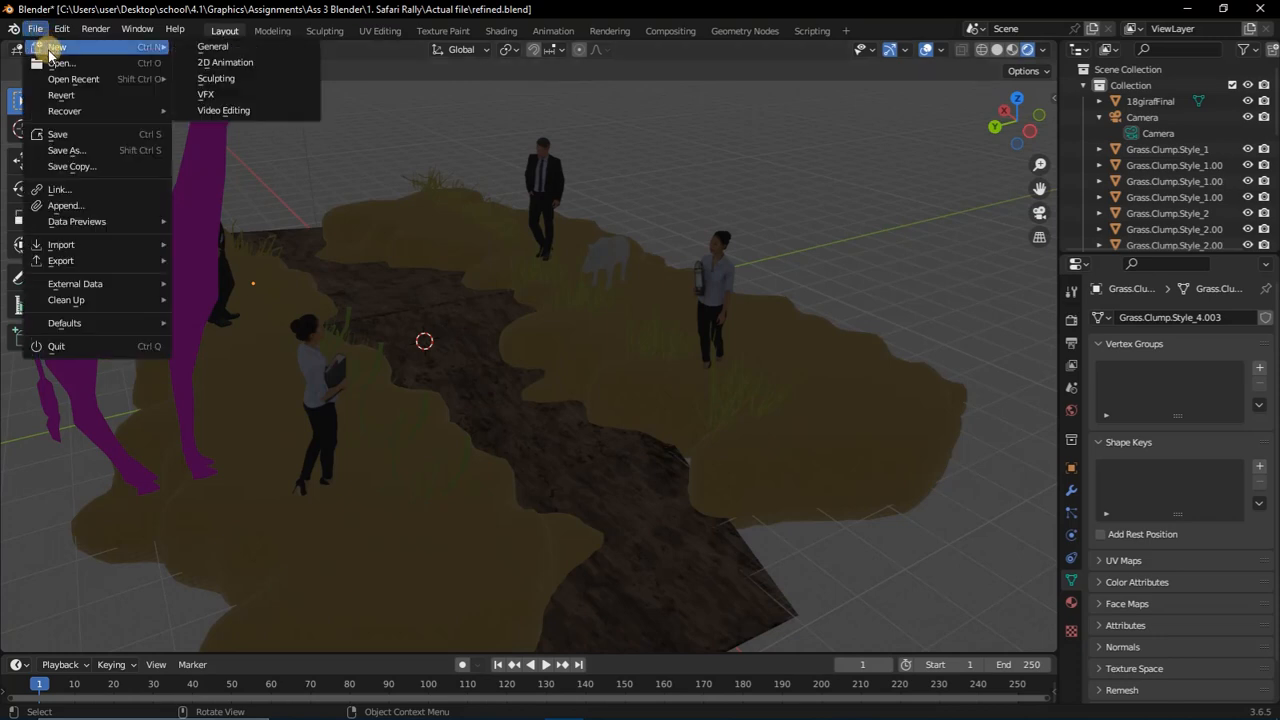
pyautogui.click(68, 206)
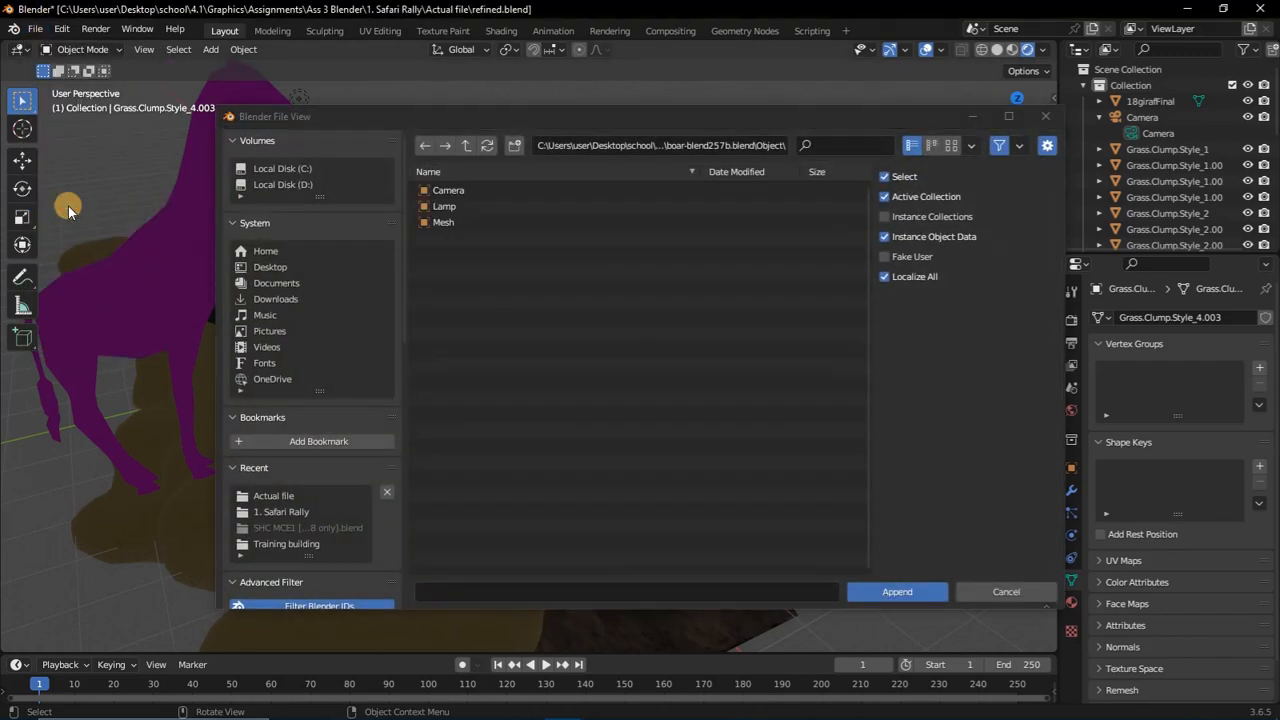
pyautogui.click(467, 147)
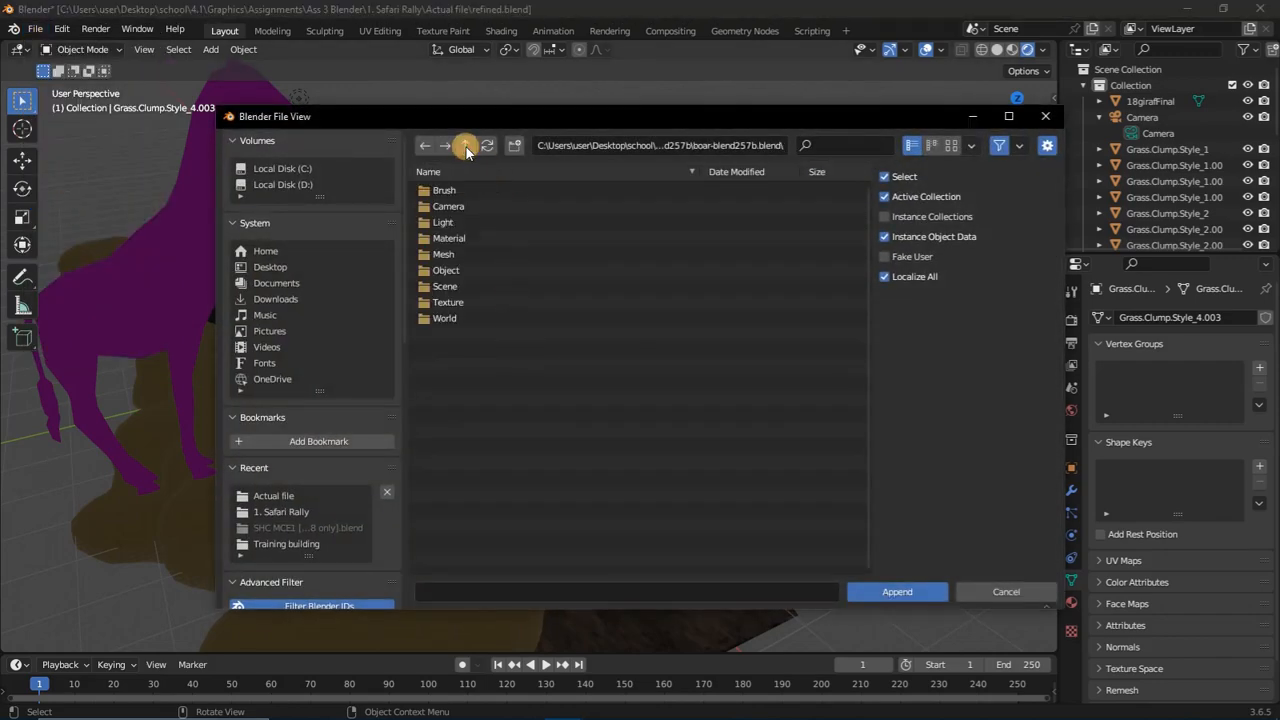
pyautogui.click(466, 147)
pyautogui.click(466, 147)
pyautogui.click(466, 147)
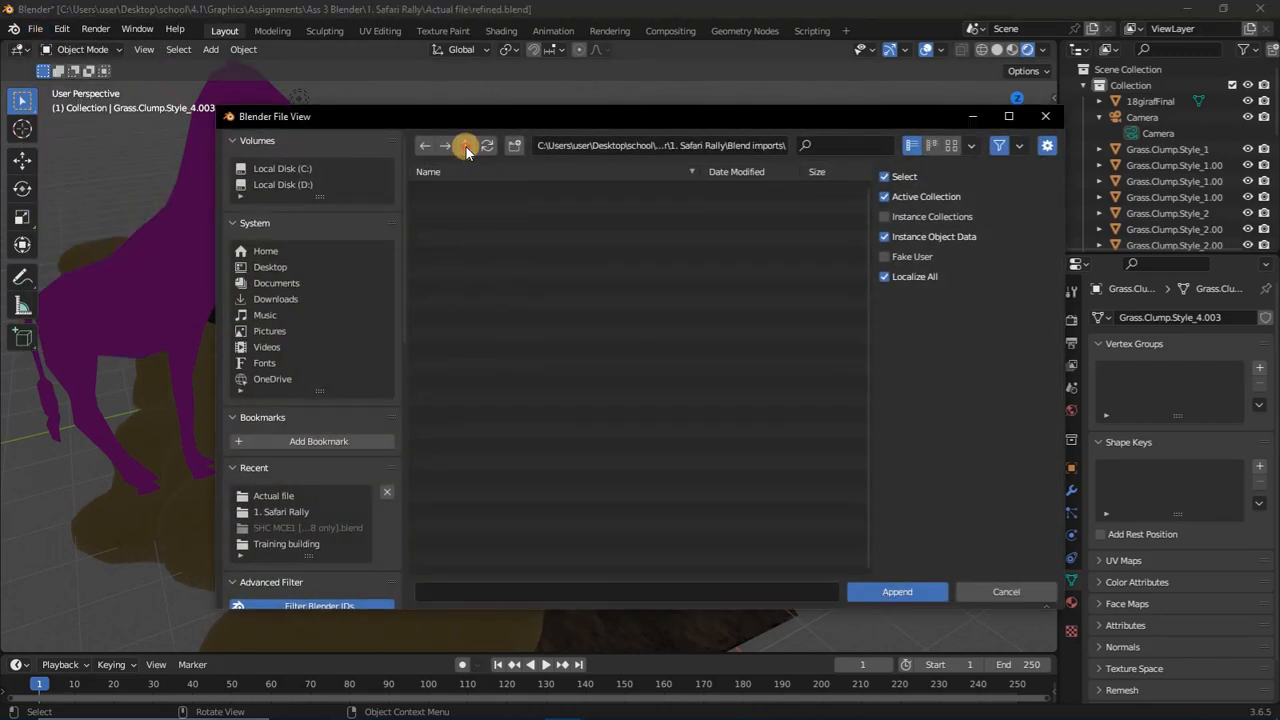
pyautogui.doubleClick(462, 190)
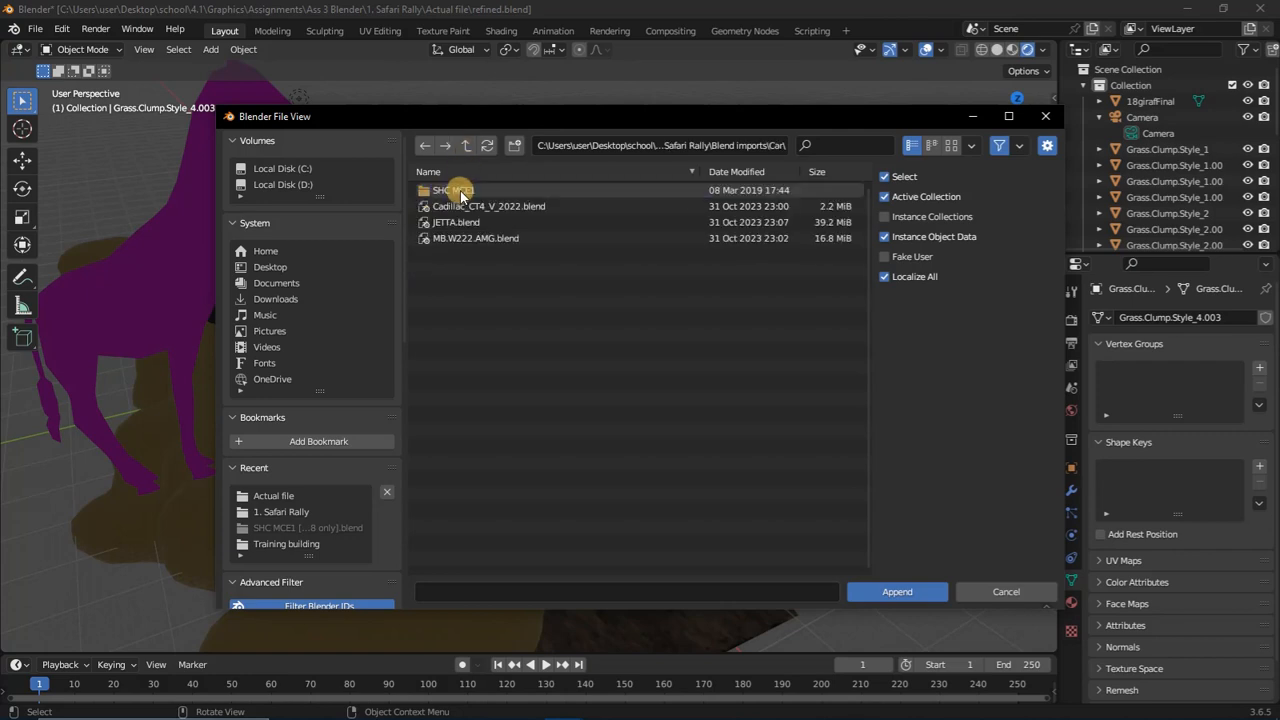
pyautogui.doubleClick(460, 208)
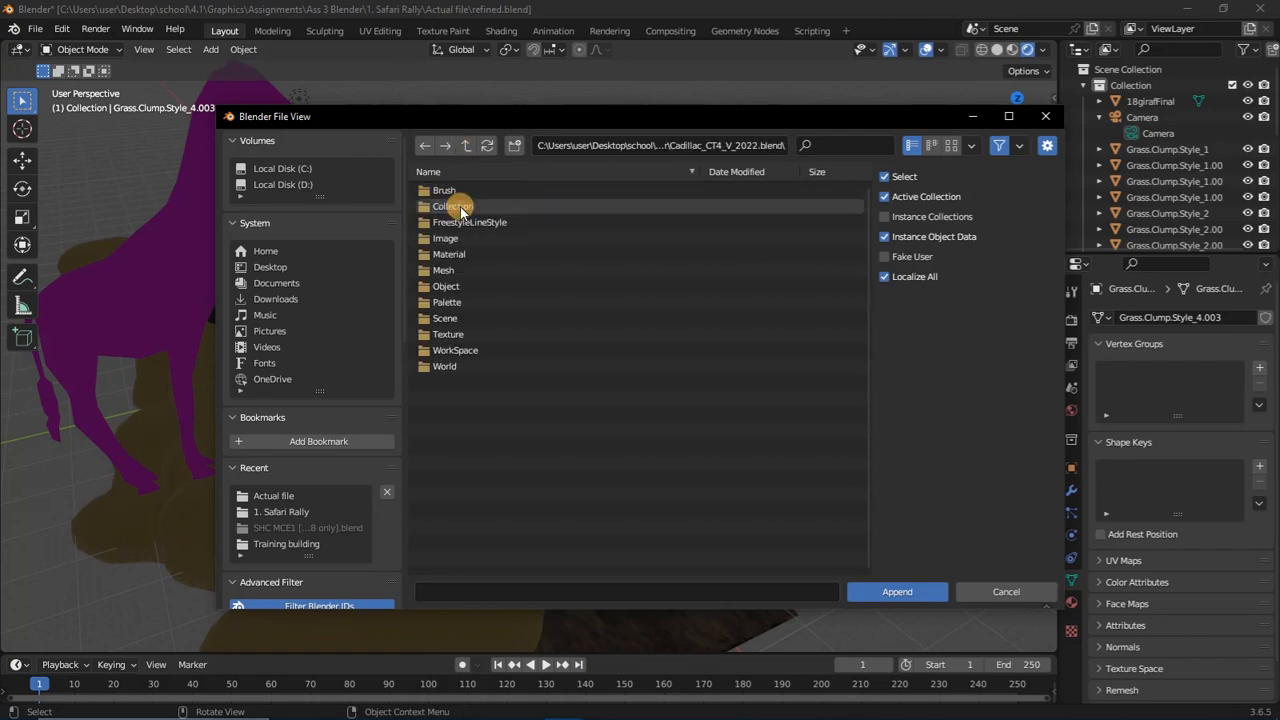
pyautogui.click(449, 288)
pyautogui.doubleClick(450, 289)
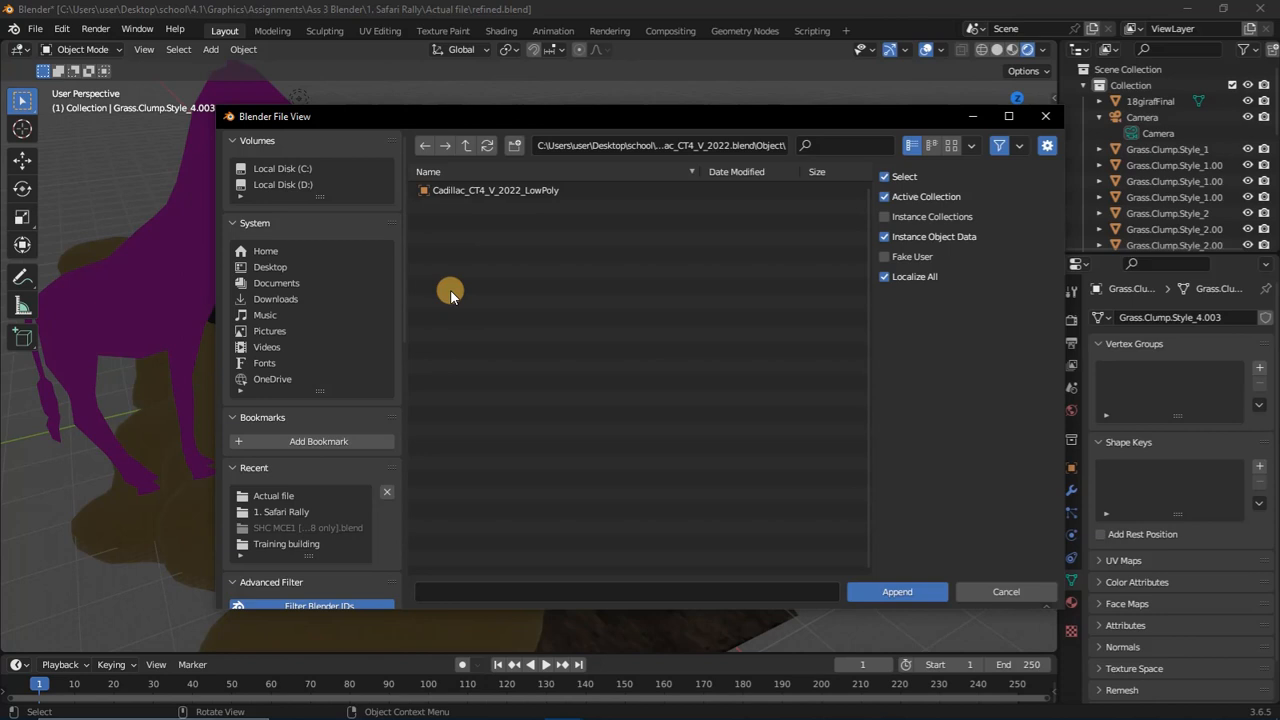
pyautogui.doubleClick(475, 189)
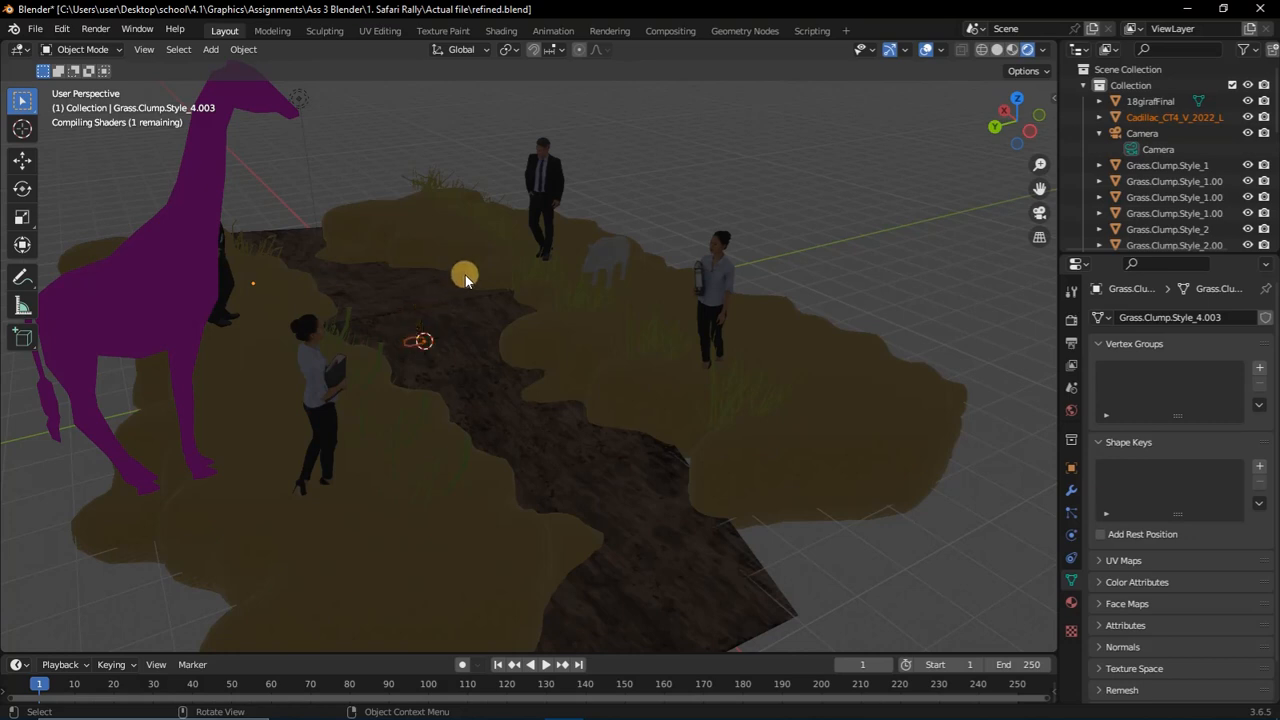
# Raise the appended Cadillac about 12.8 m along Z and rotate it about -76° around Z to align with the path
pyautogui.press('g')
pyautogui.press('z')
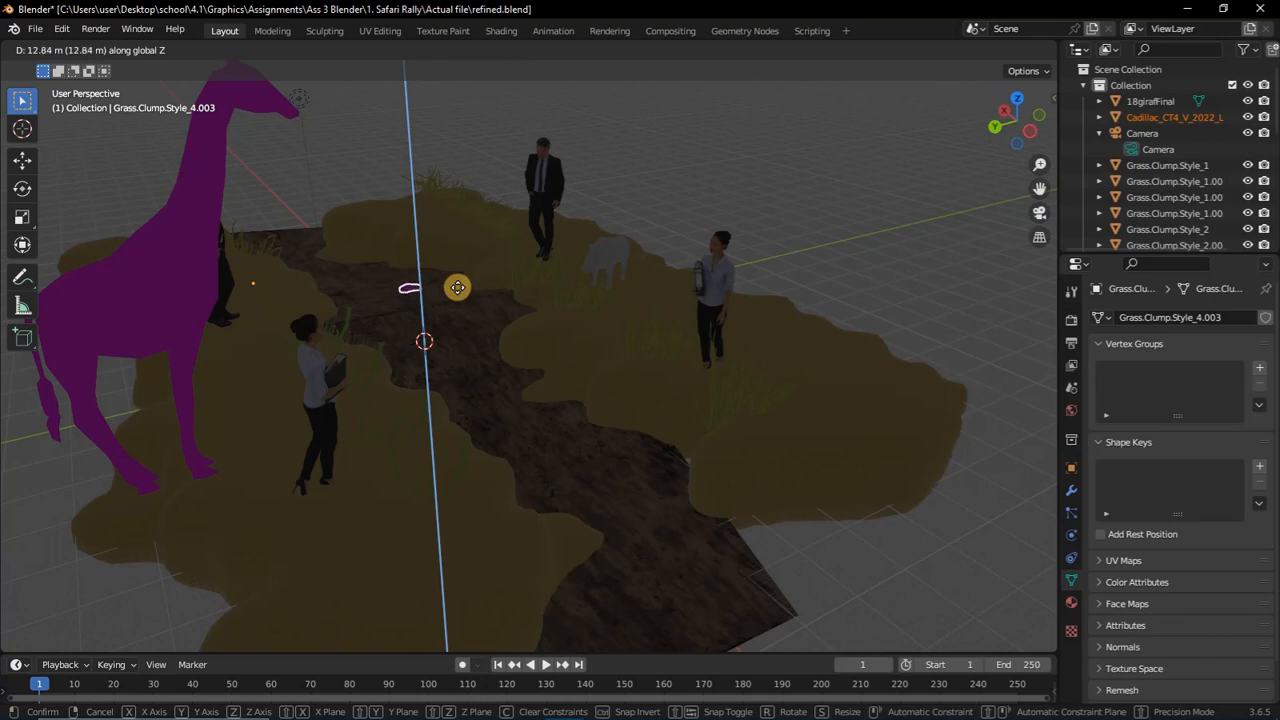
pyautogui.click(457, 288)
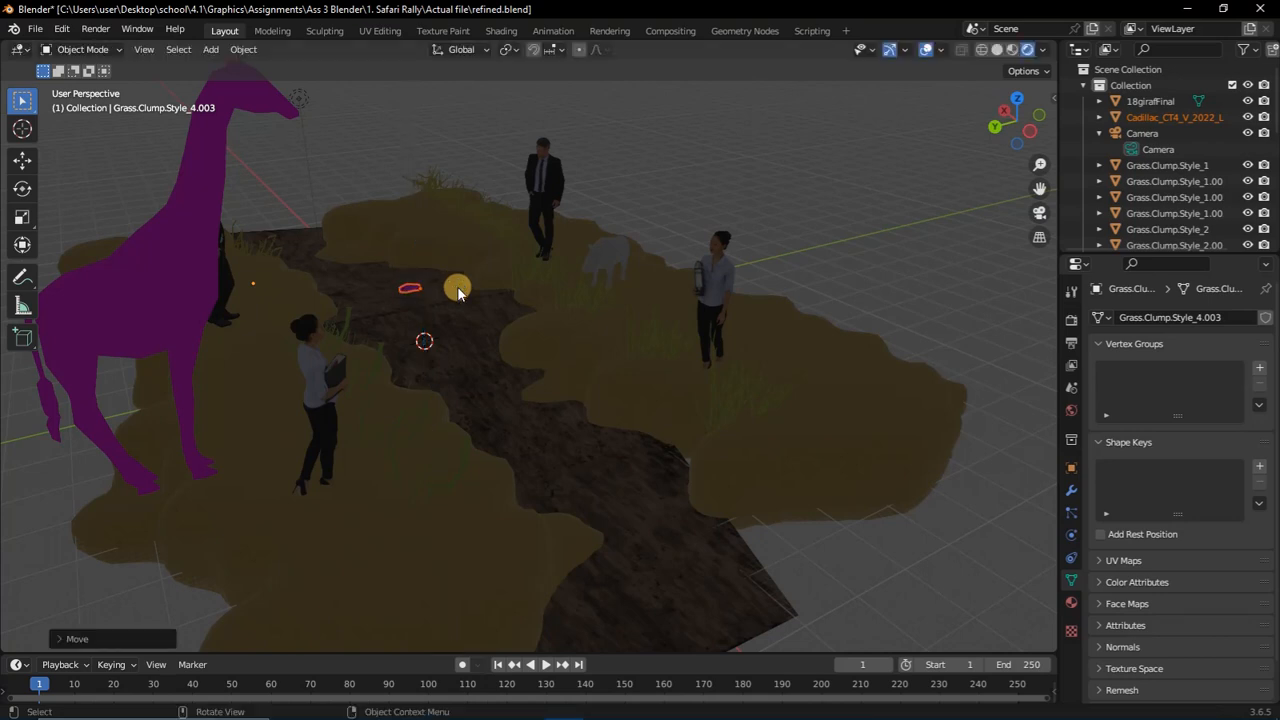
pyautogui.press('r')
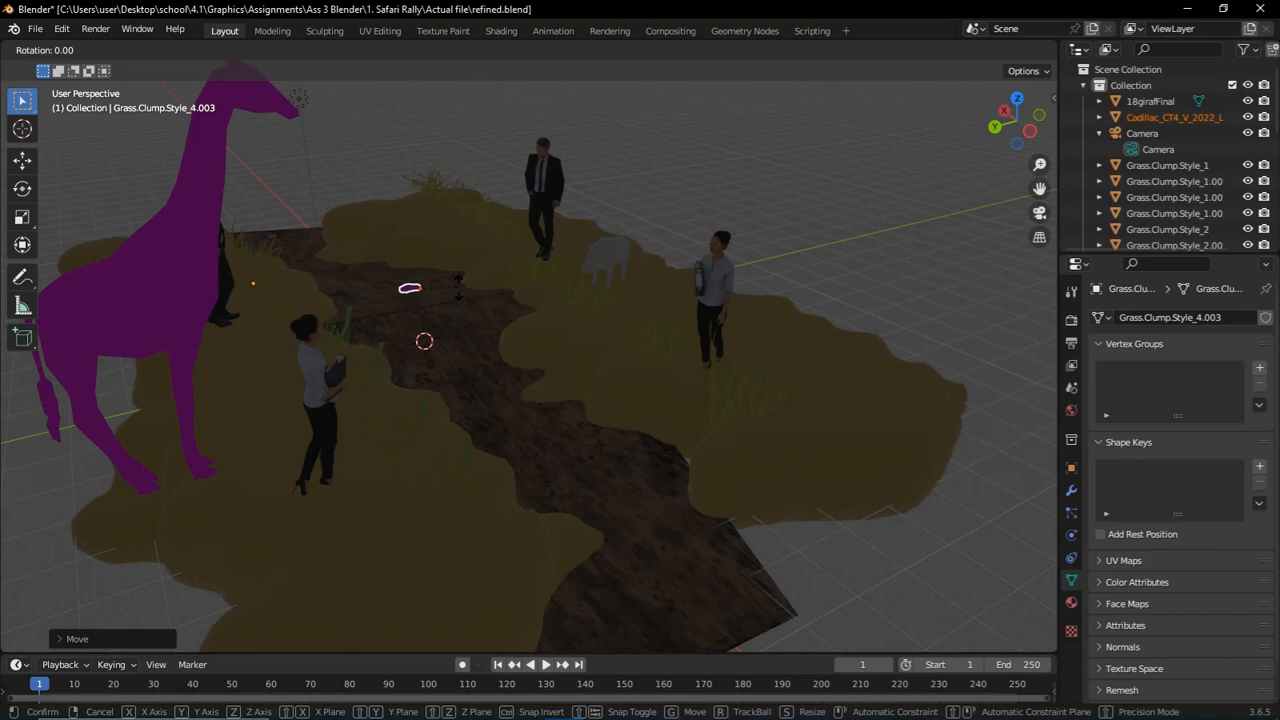
pyautogui.press('z')
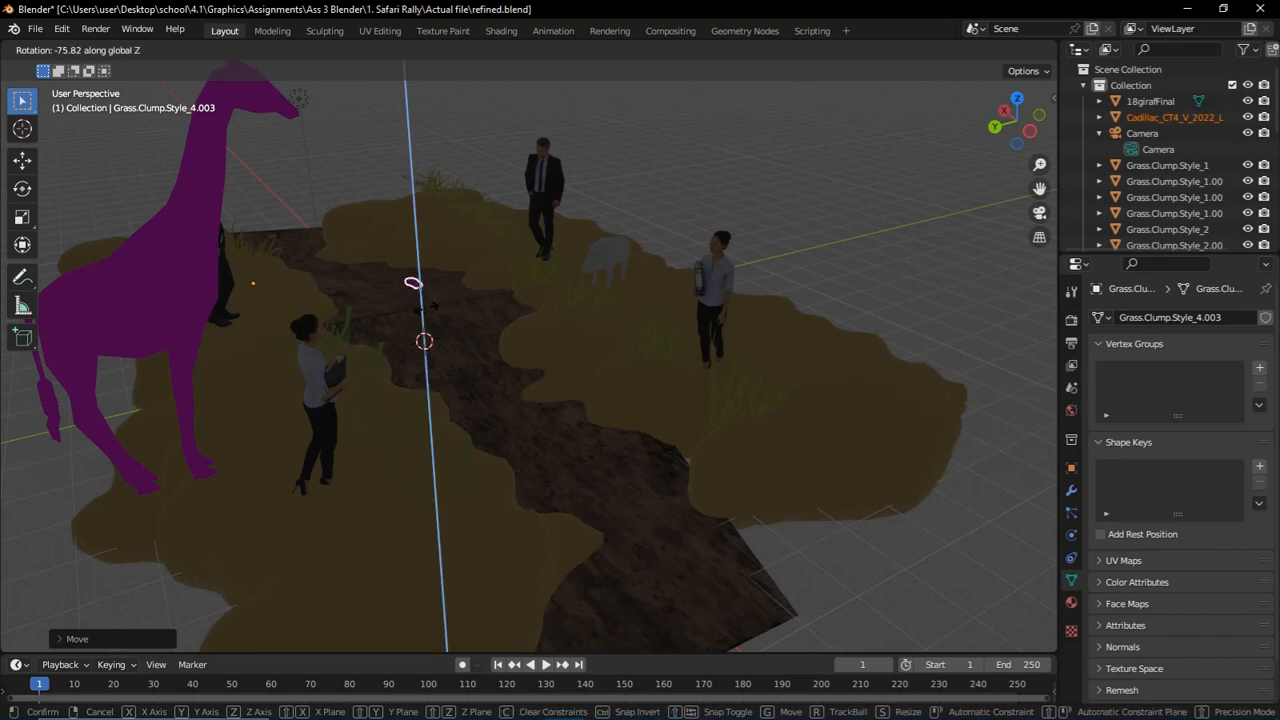
pyautogui.click(426, 313)
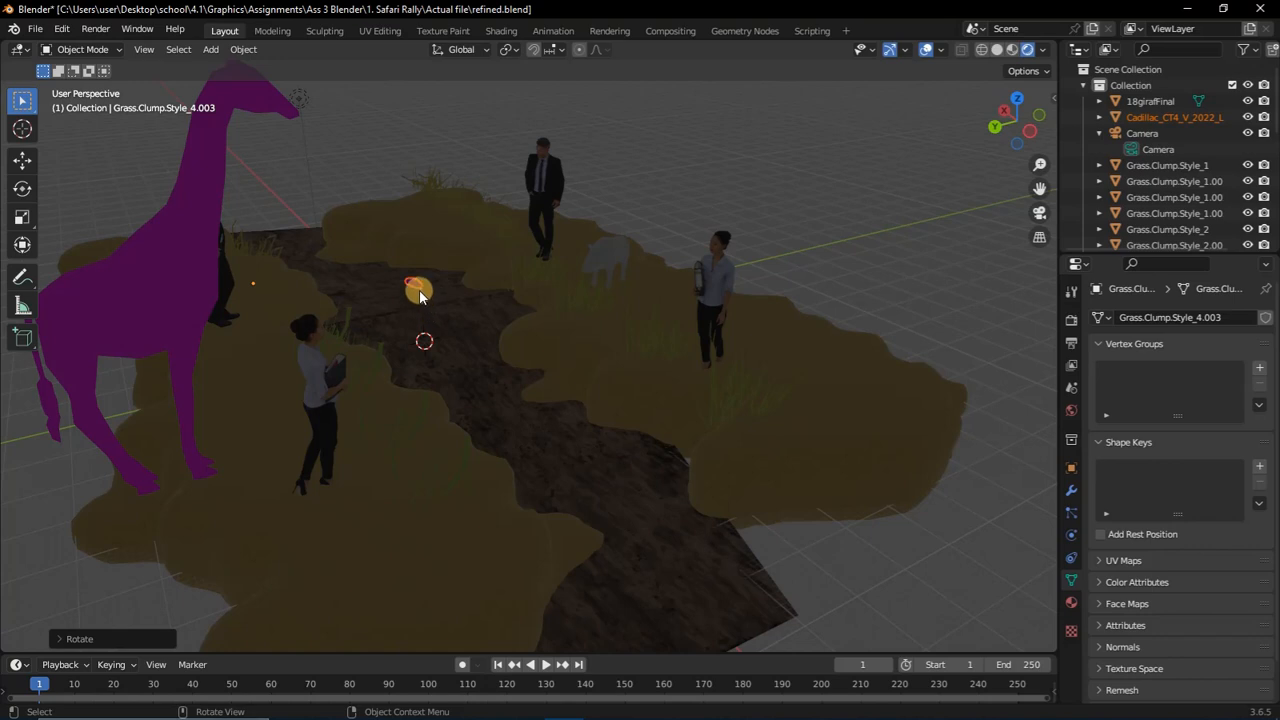
# Scale the Cadillac up by about 13.5 and lower it about 7.2 m along Z onto the dirt path
pyautogui.press('s')
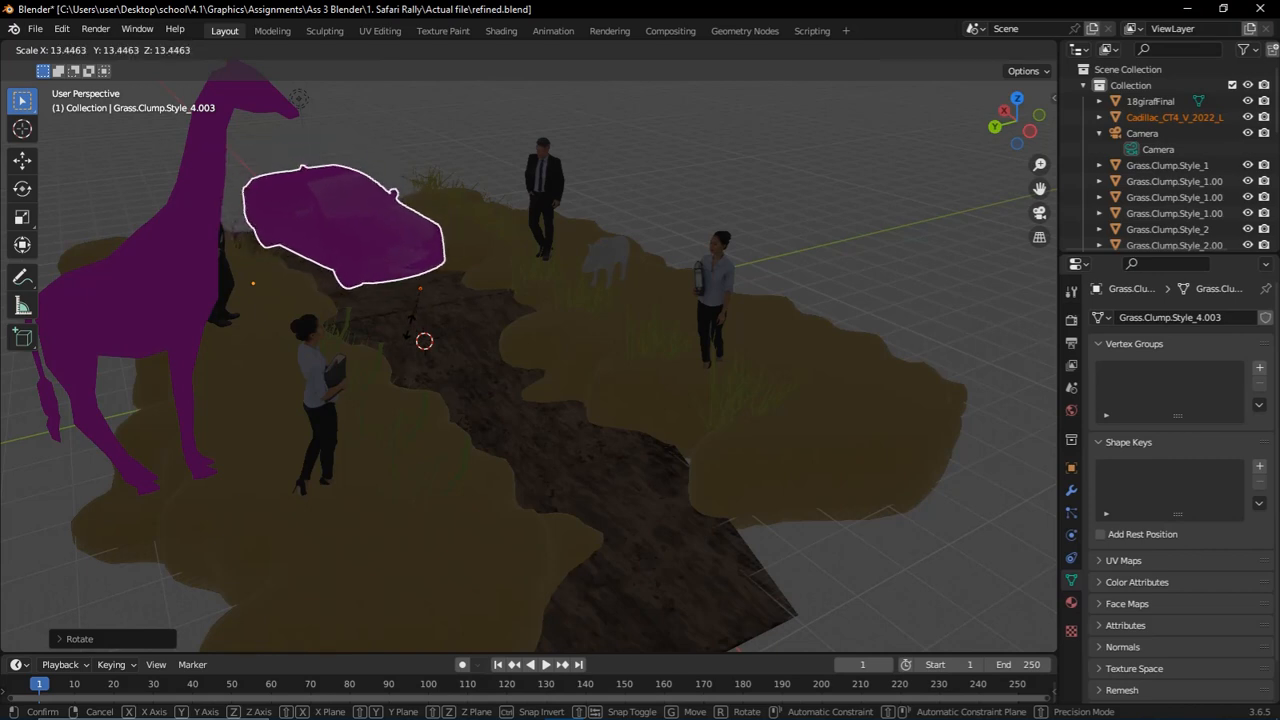
pyautogui.click(405, 330)
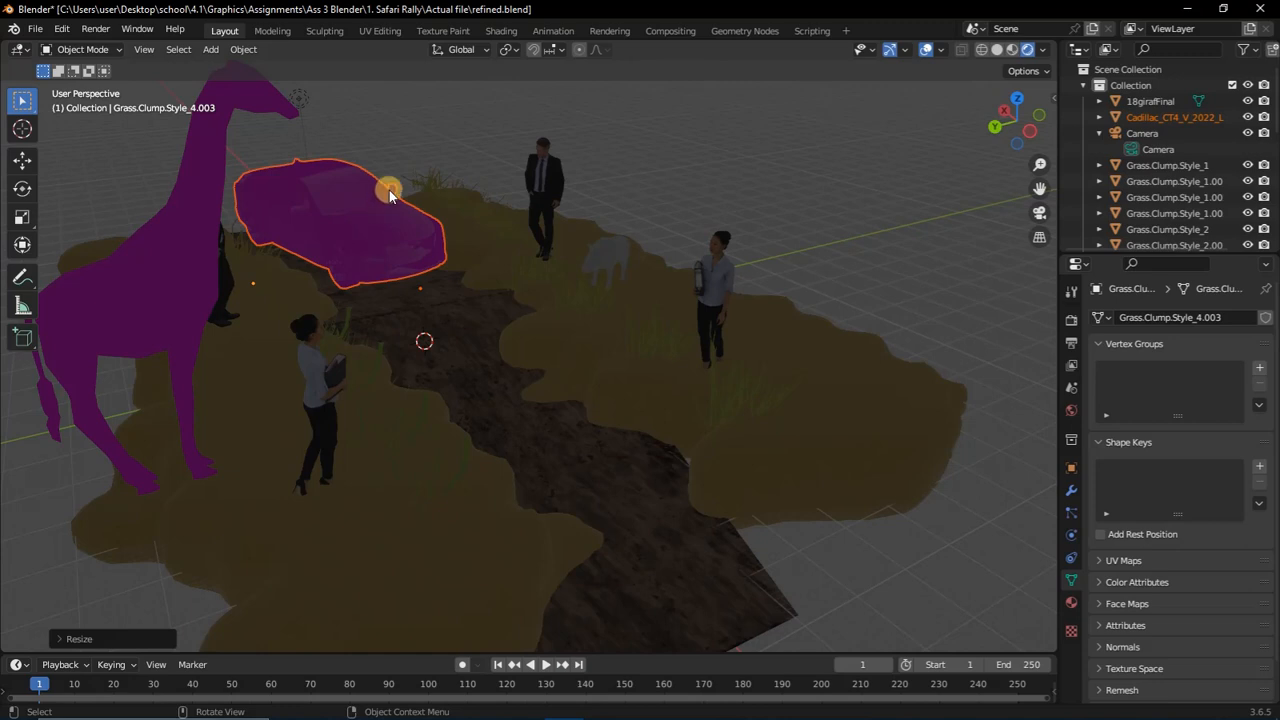
pyautogui.press('g')
pyautogui.press('z')
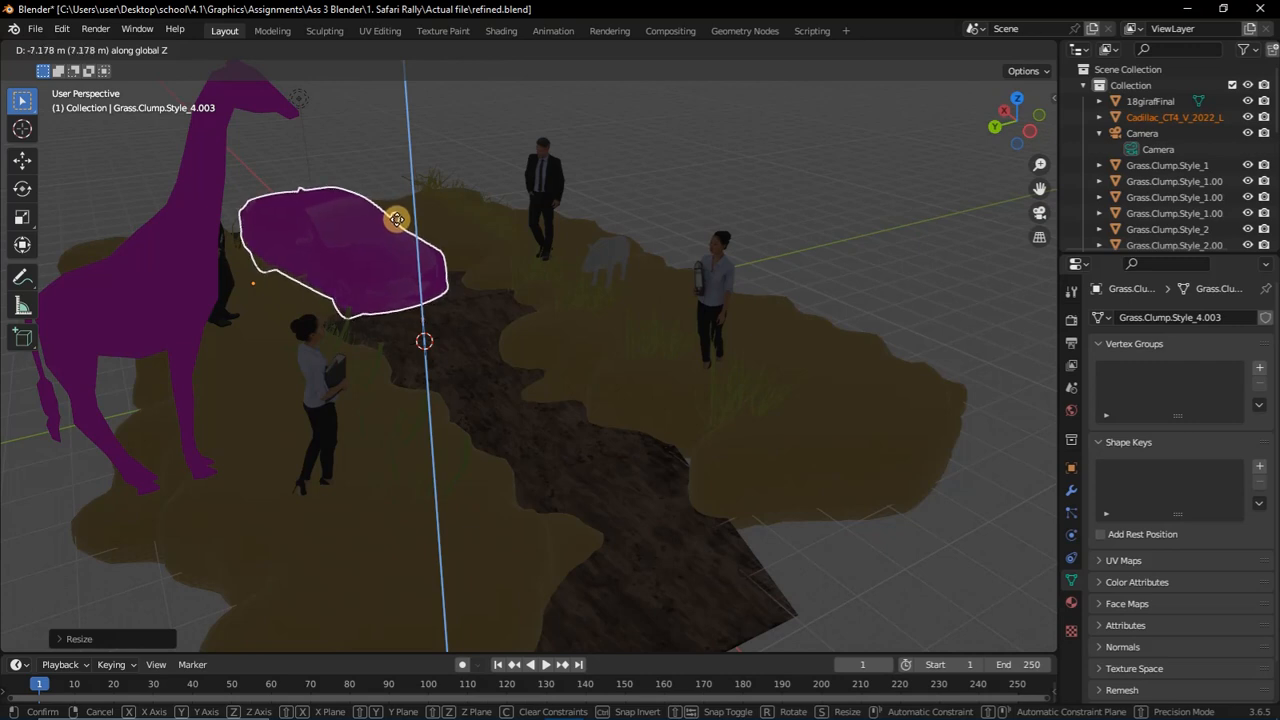
pyautogui.click(397, 219)
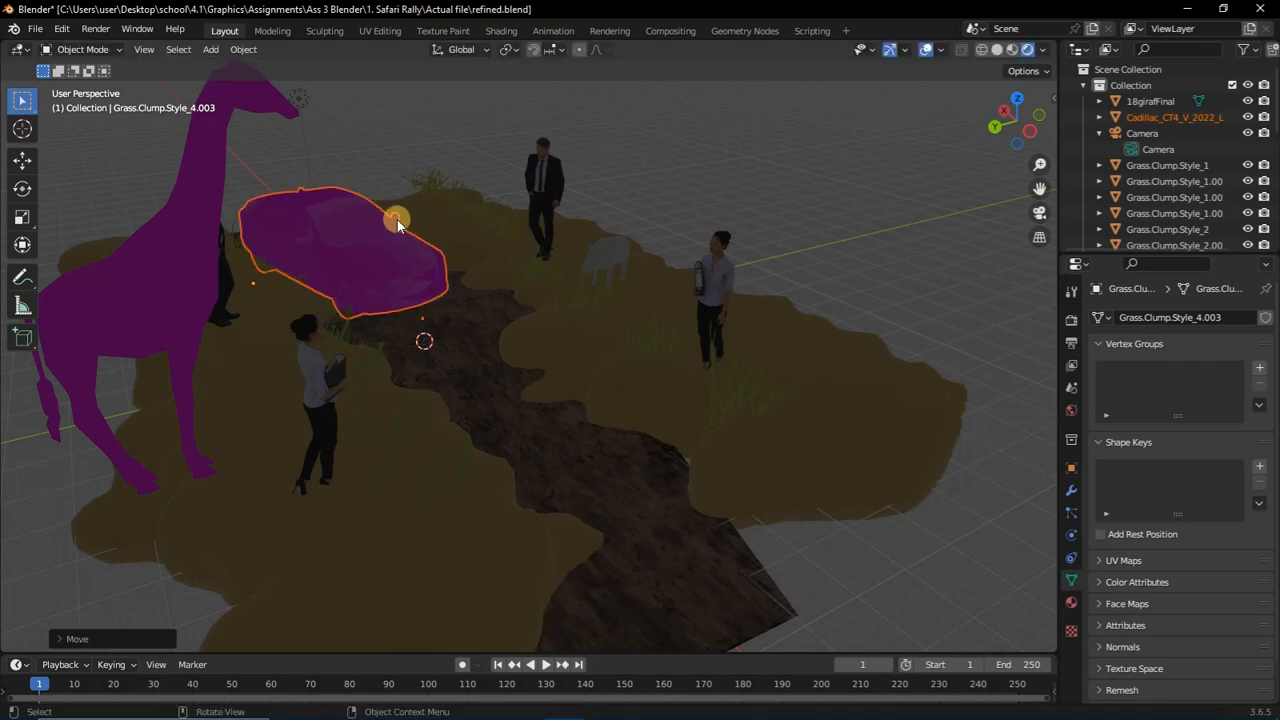
# Move the Cadillac about -5.5 m along Y and about 39 m along X to the starting end of the dirt path
pyautogui.press('g')
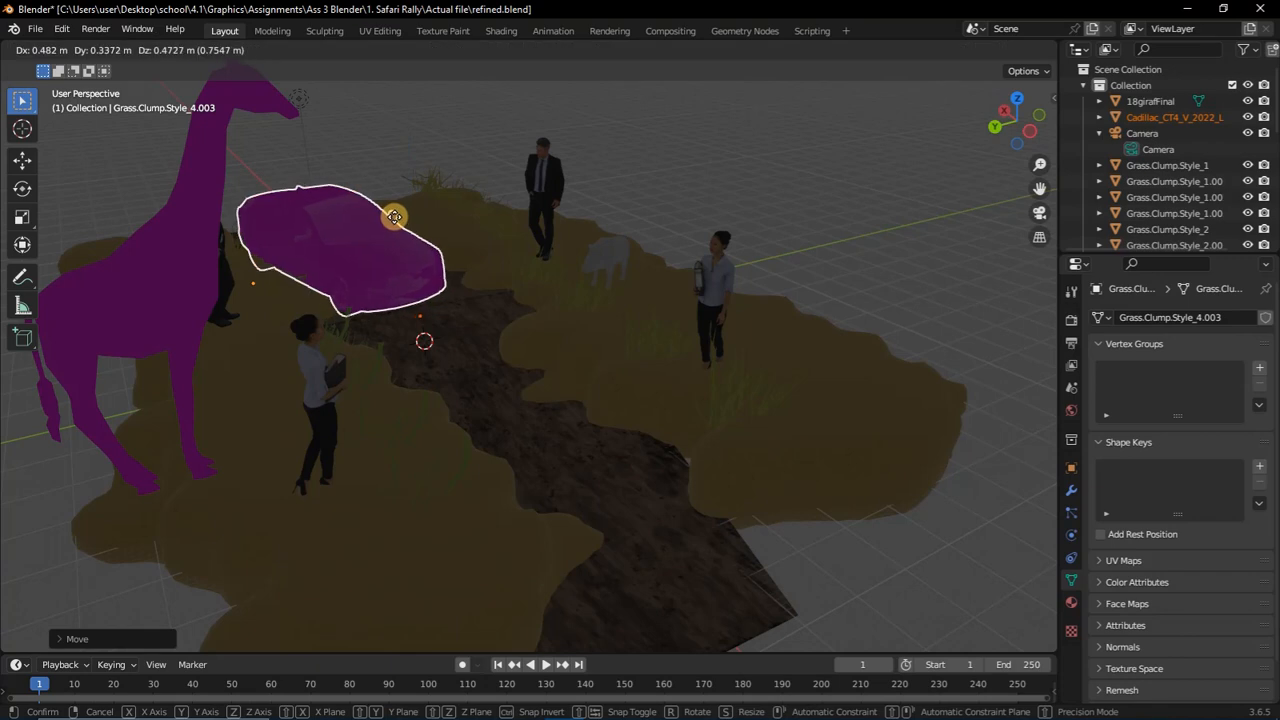
pyautogui.press('y')
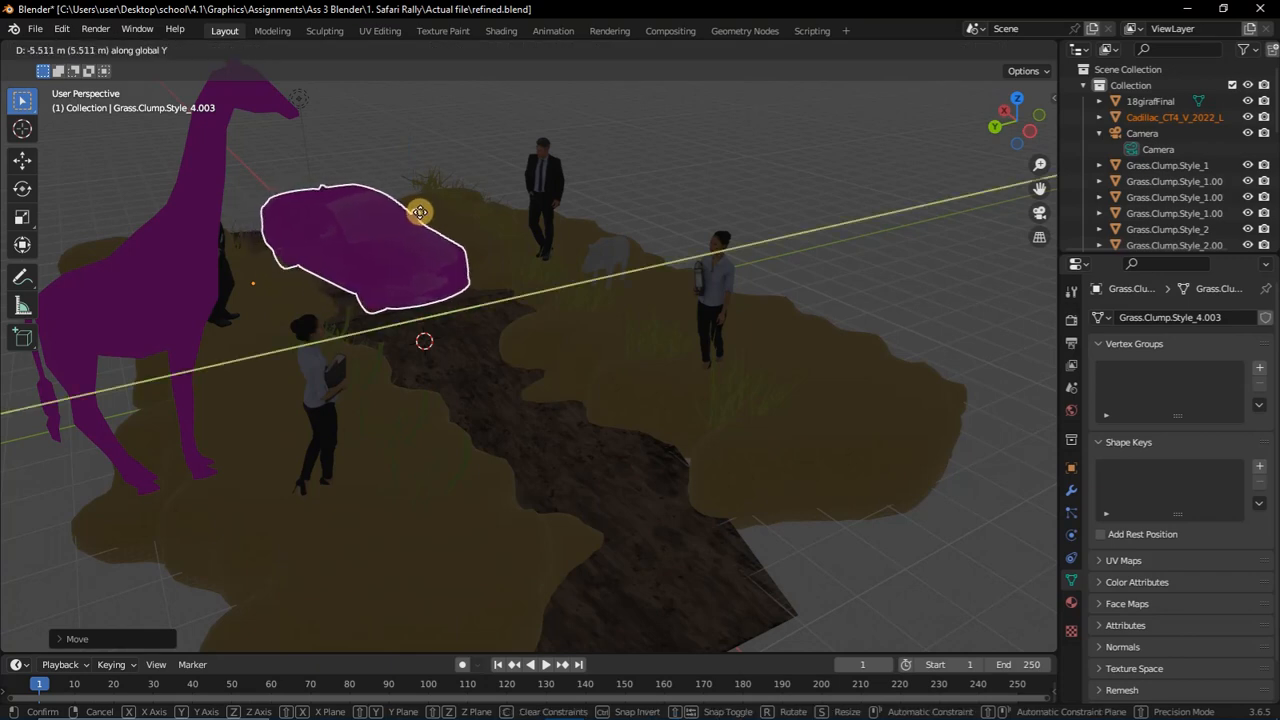
pyautogui.click(420, 213)
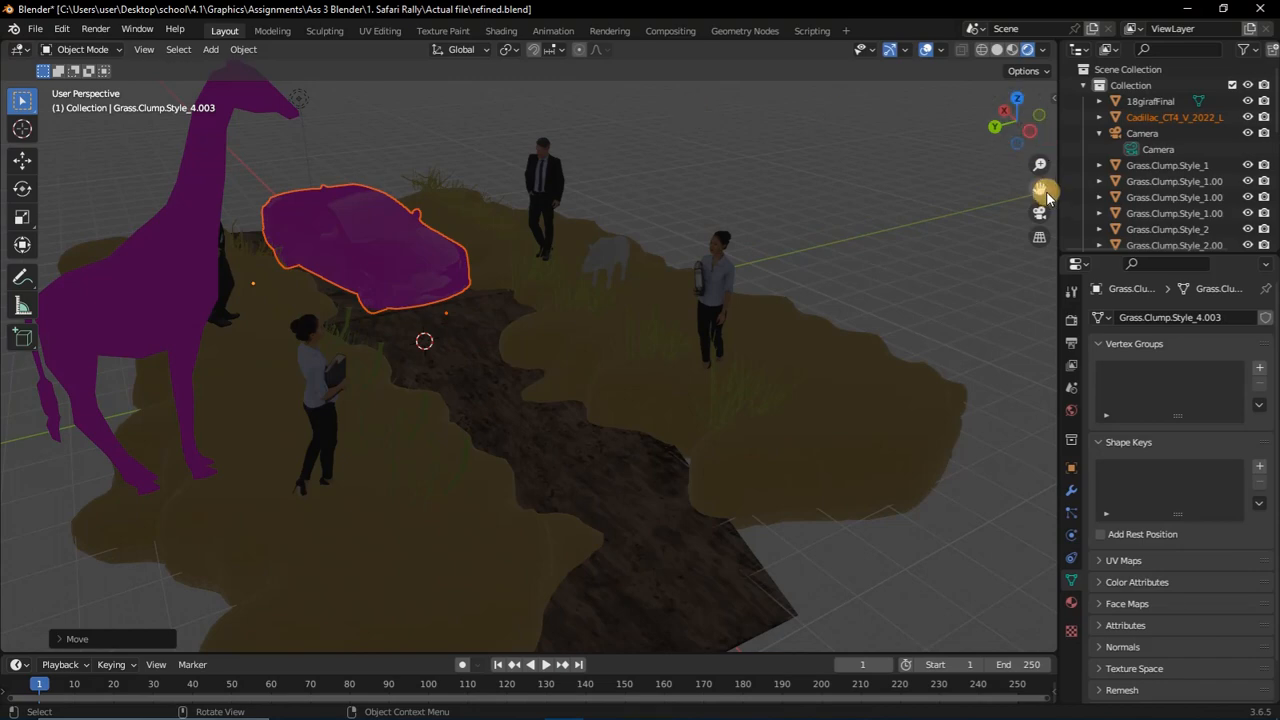
pyautogui.moveTo(1015, 117); pyautogui.dragTo(869, 253)
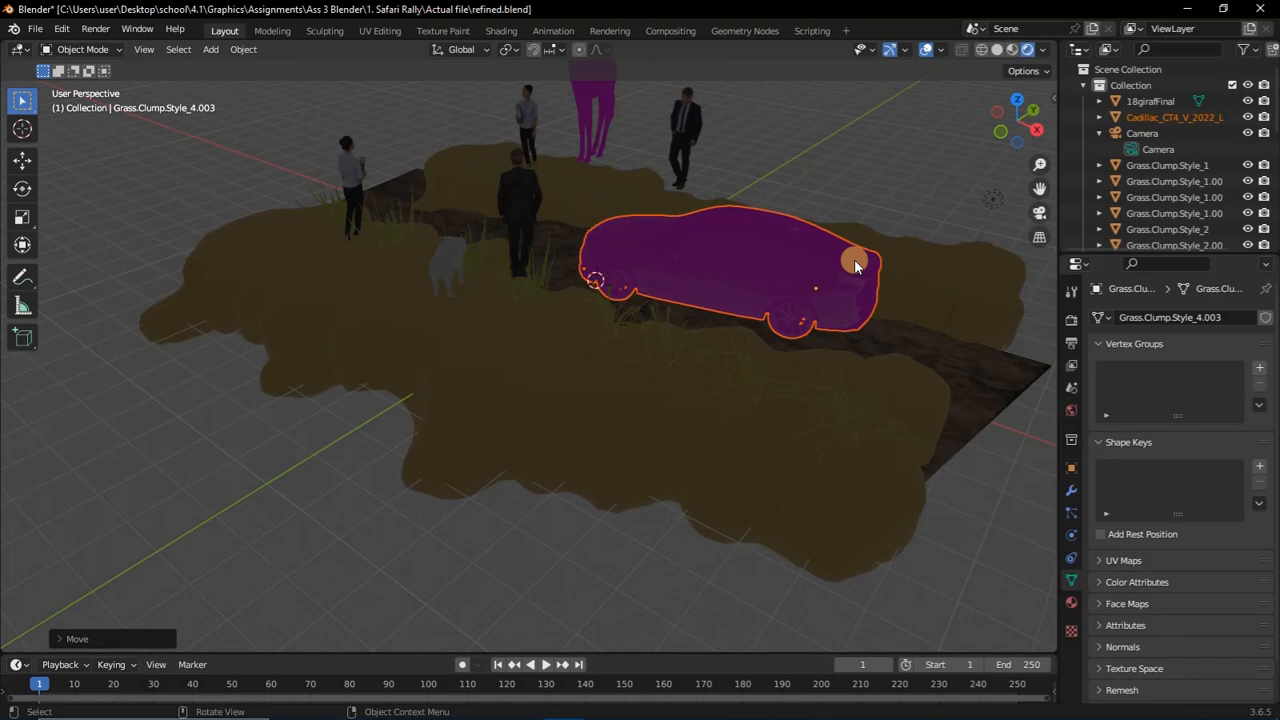
pyautogui.press('g')
pyautogui.press('x')
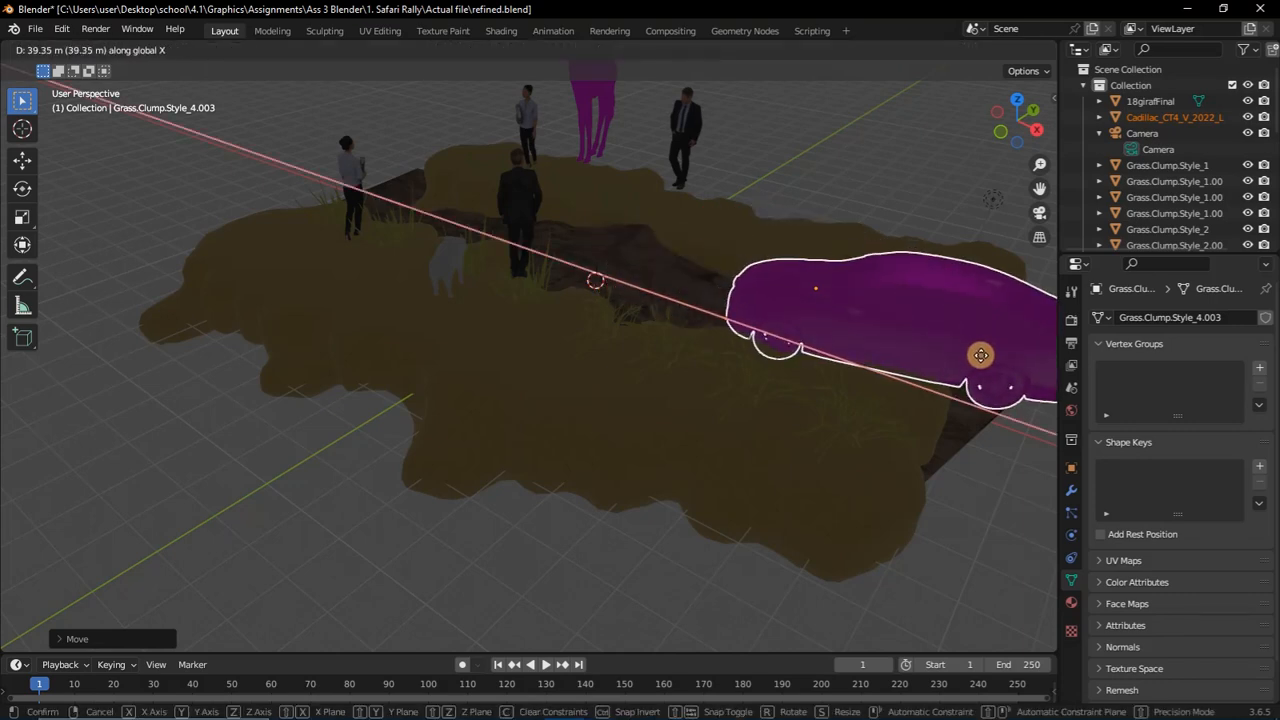
pyautogui.click(977, 355)
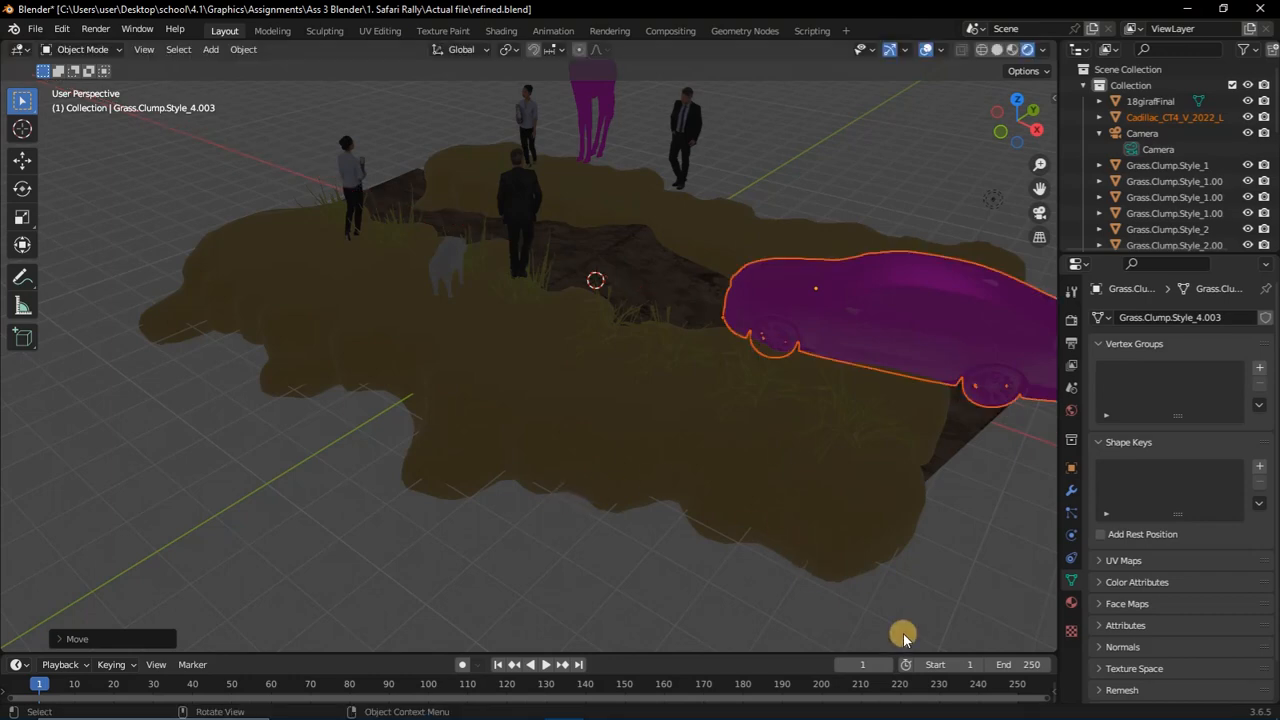
# Set the animation's end frame to 24 and fit the timeline to the frame 1 to 24 range
pyautogui.click(1018, 665)
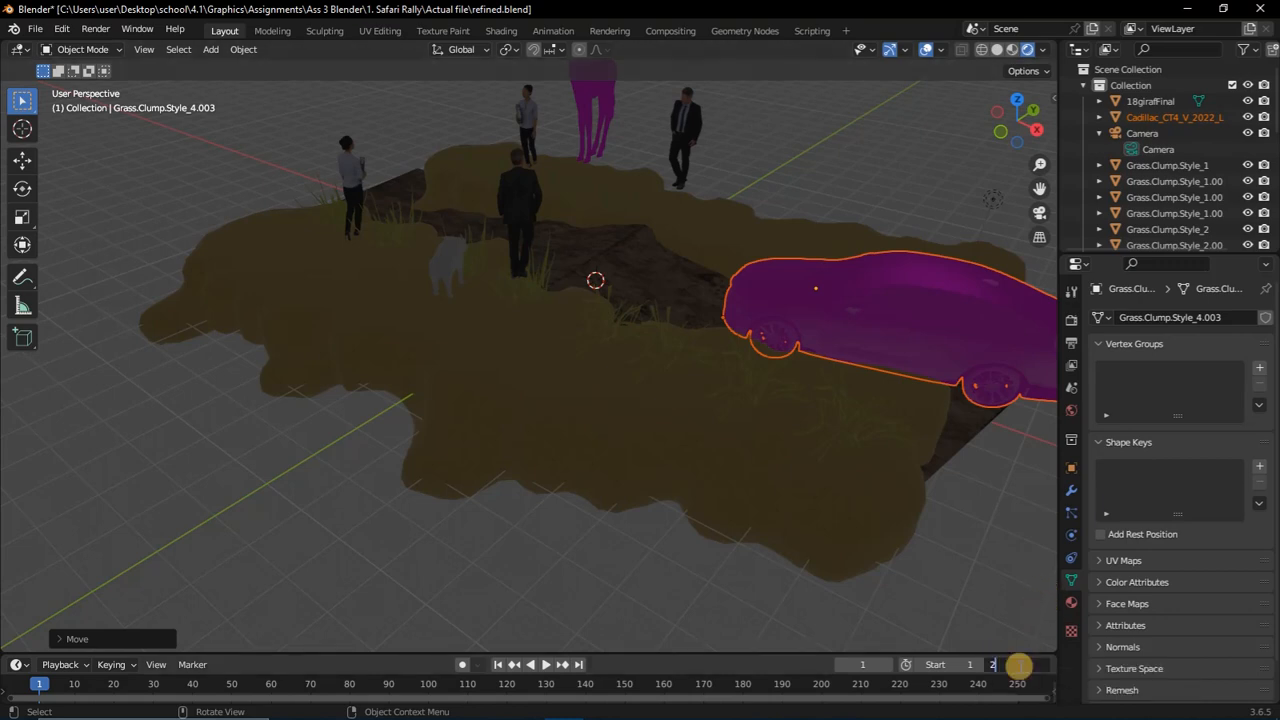
pyautogui.press('Return')
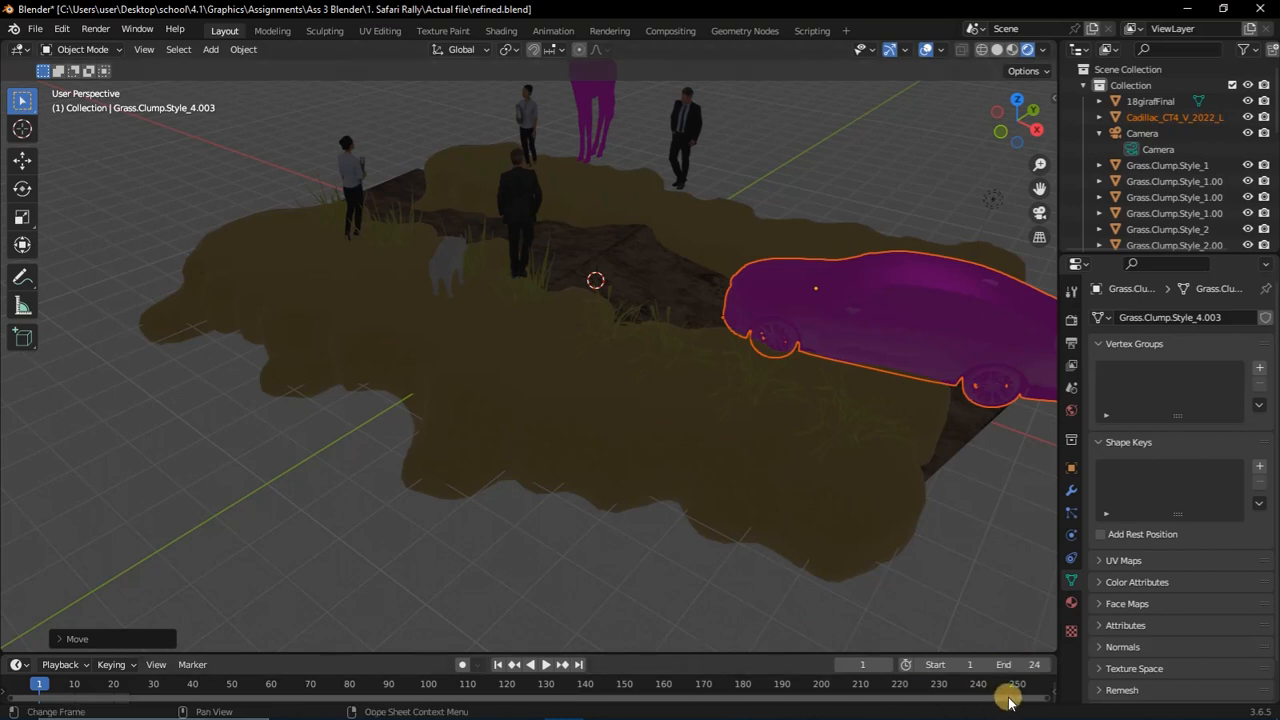
pyautogui.scroll(3, 651, 703)
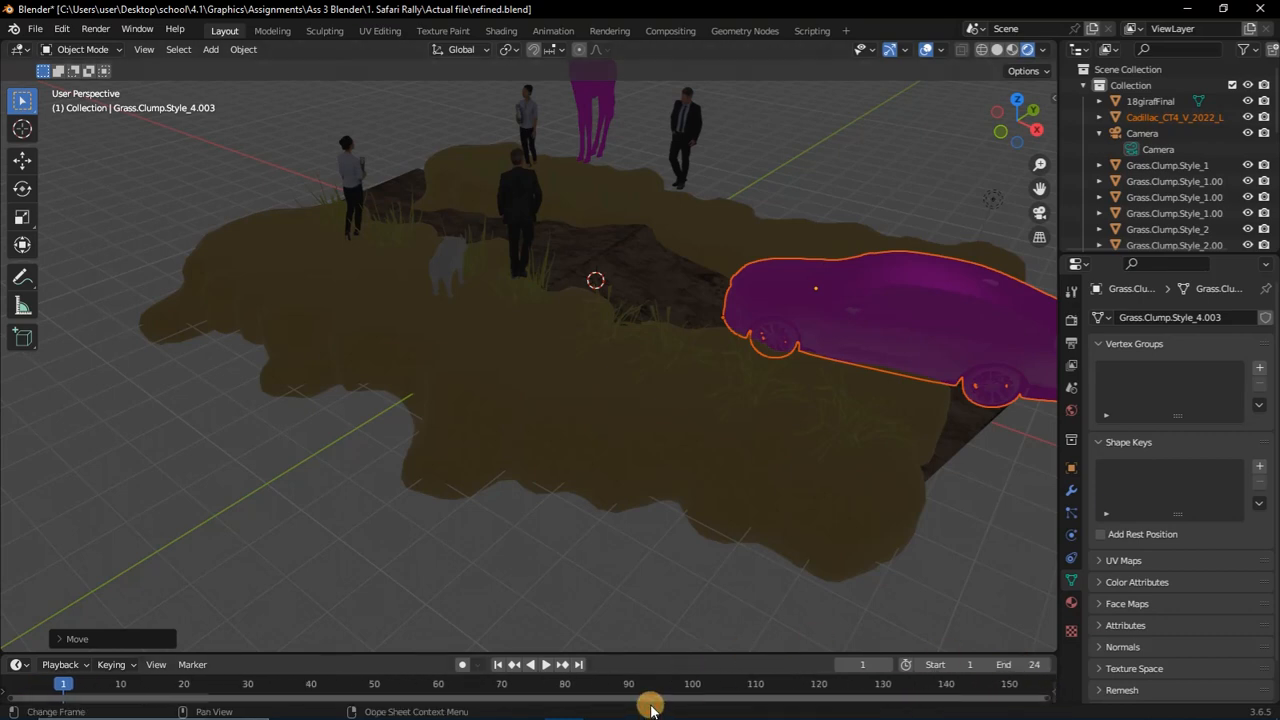
pyautogui.scroll(5, 300, 710)
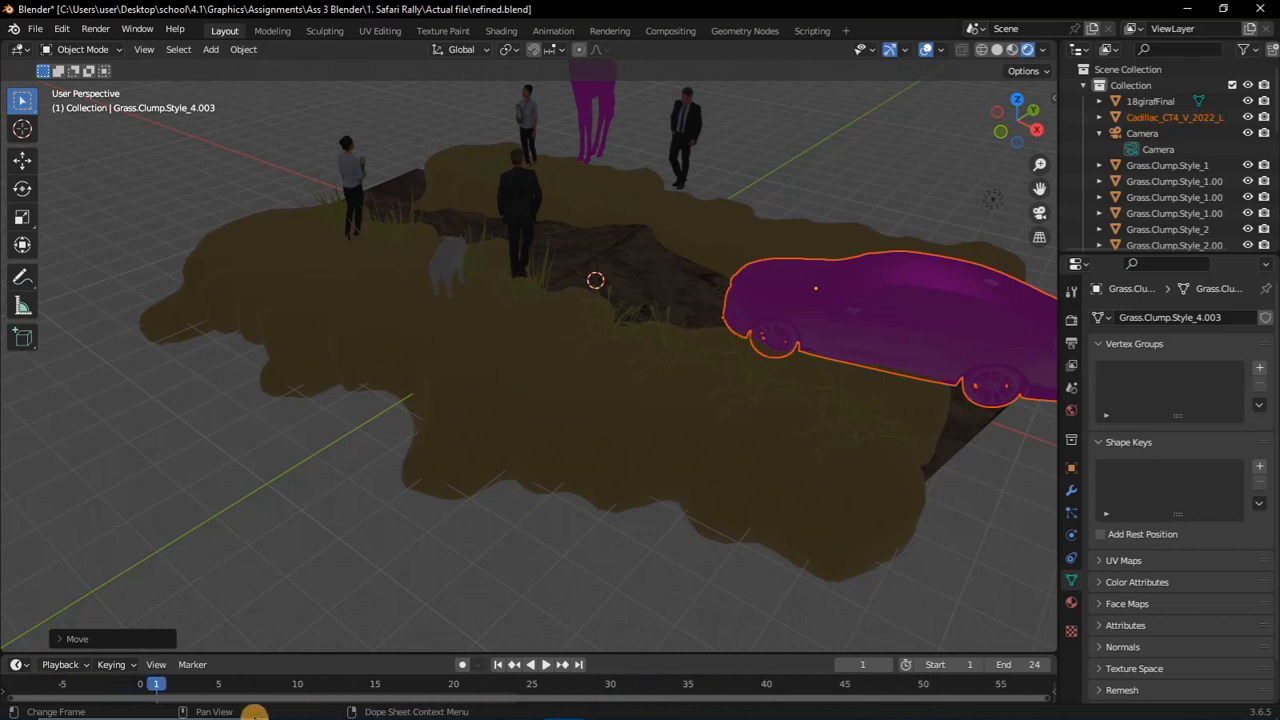
pyautogui.scroll(4, 160, 705)
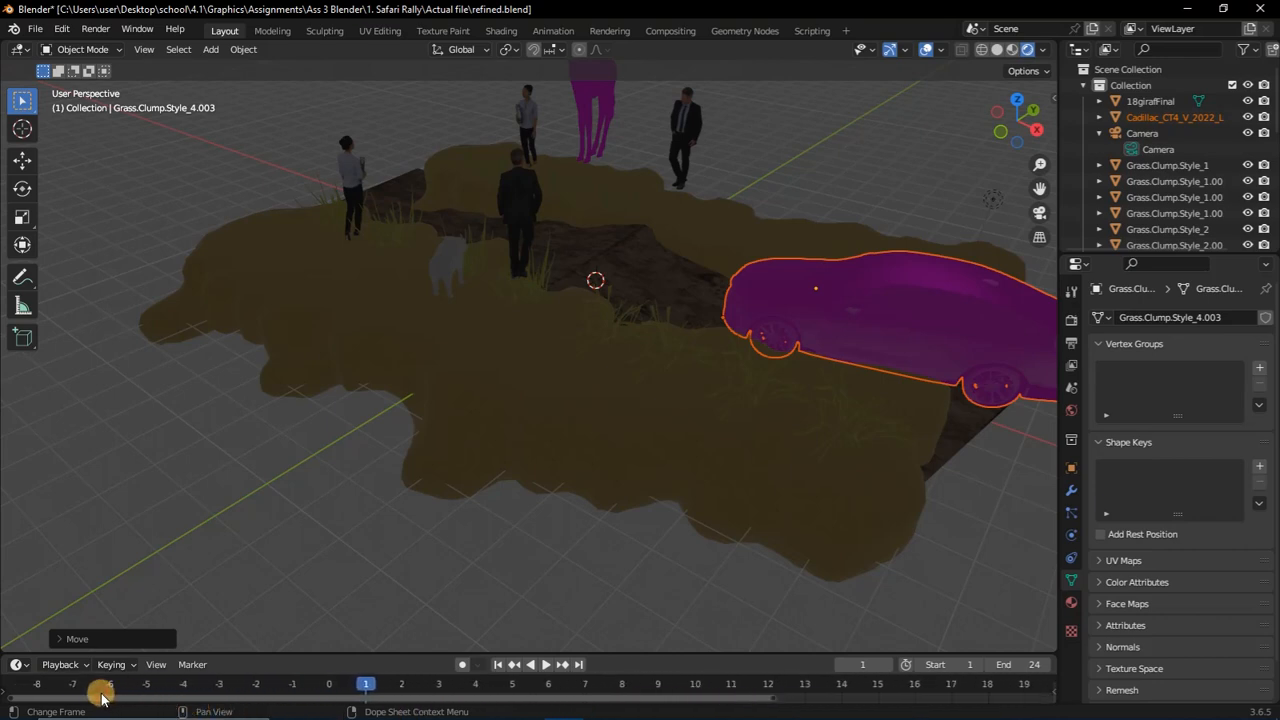
pyautogui.scroll(-1, 124, 697)
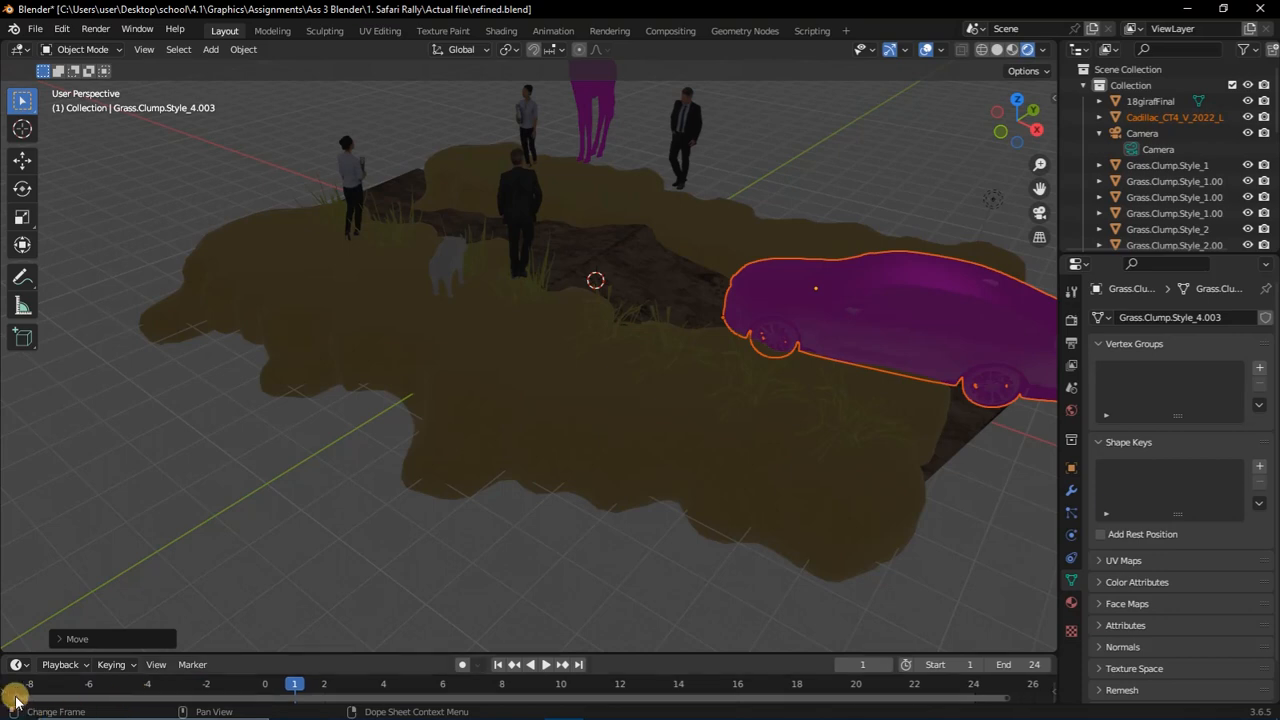
pyautogui.moveTo(10, 701); pyautogui.dragTo(231, 701)
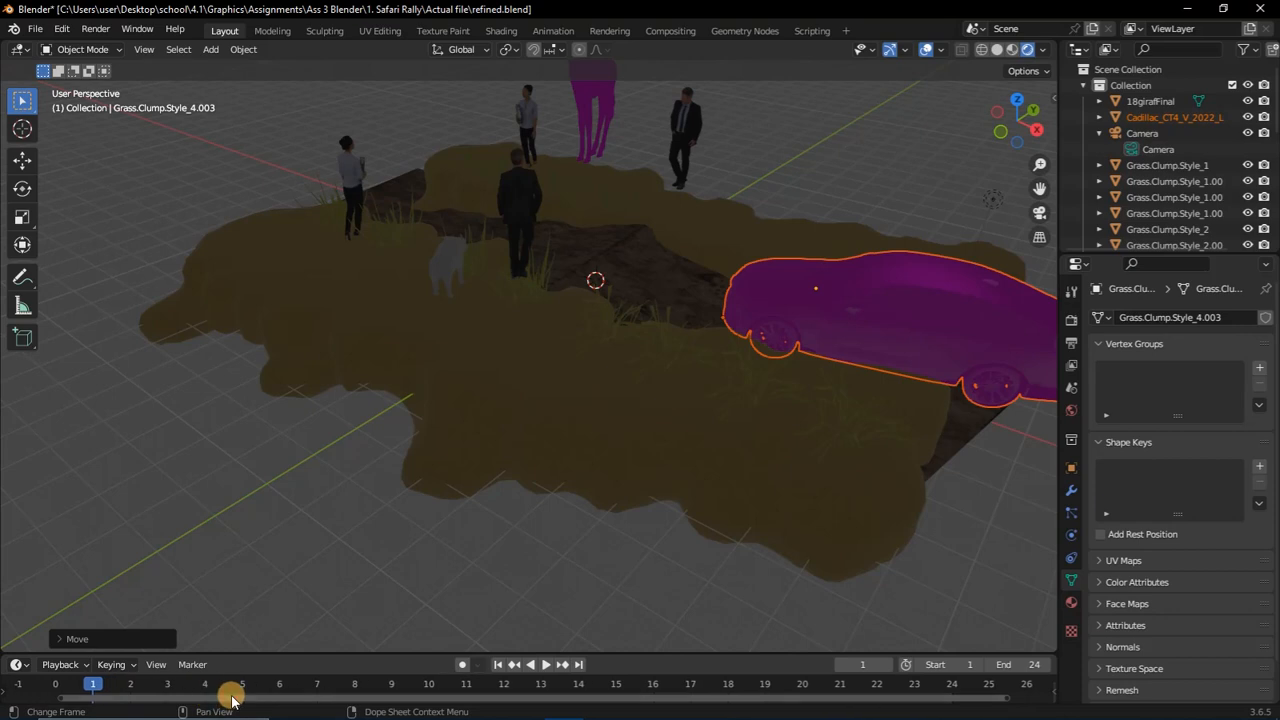
# Insert a Location keyframe for the Cadillac at frame 1
pyautogui.rightClick(816, 286)
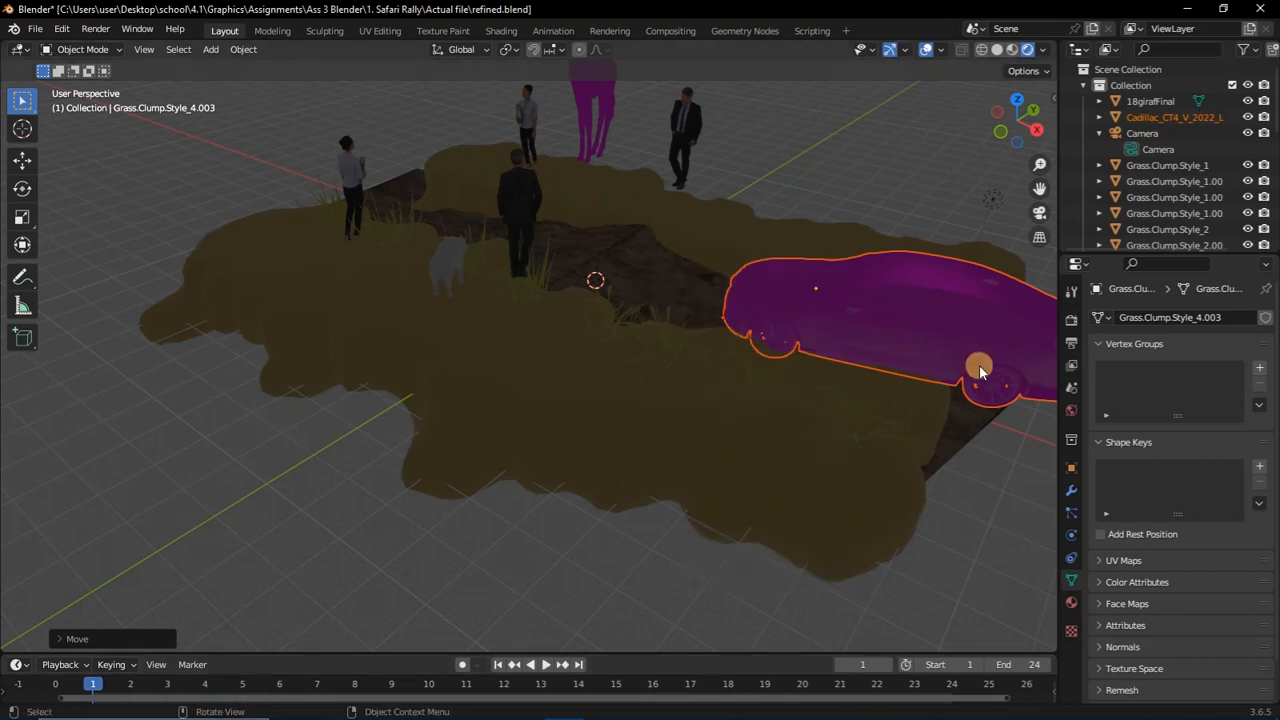
pyautogui.press('i')
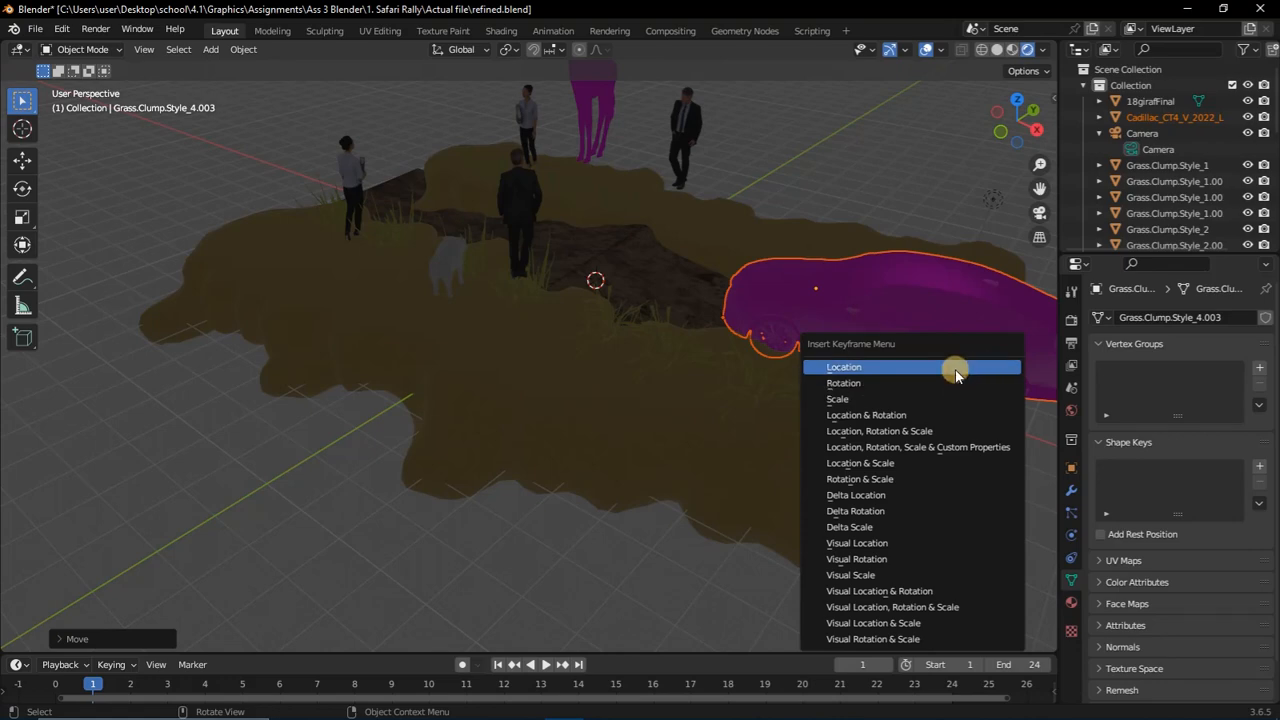
pyautogui.click(955, 368)
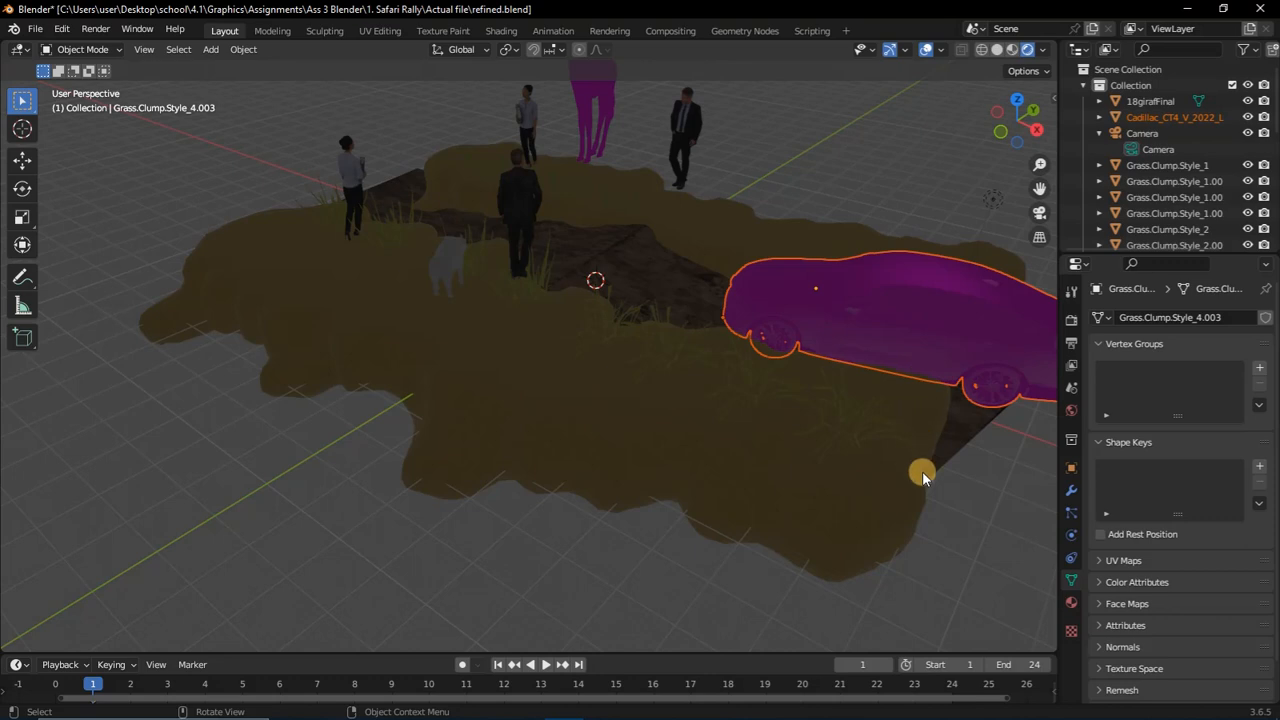
# At frame 24, move the Cadillac about -163.6 m along X to the far end of the path and insert a Location keyframe
pyautogui.click(951, 690)
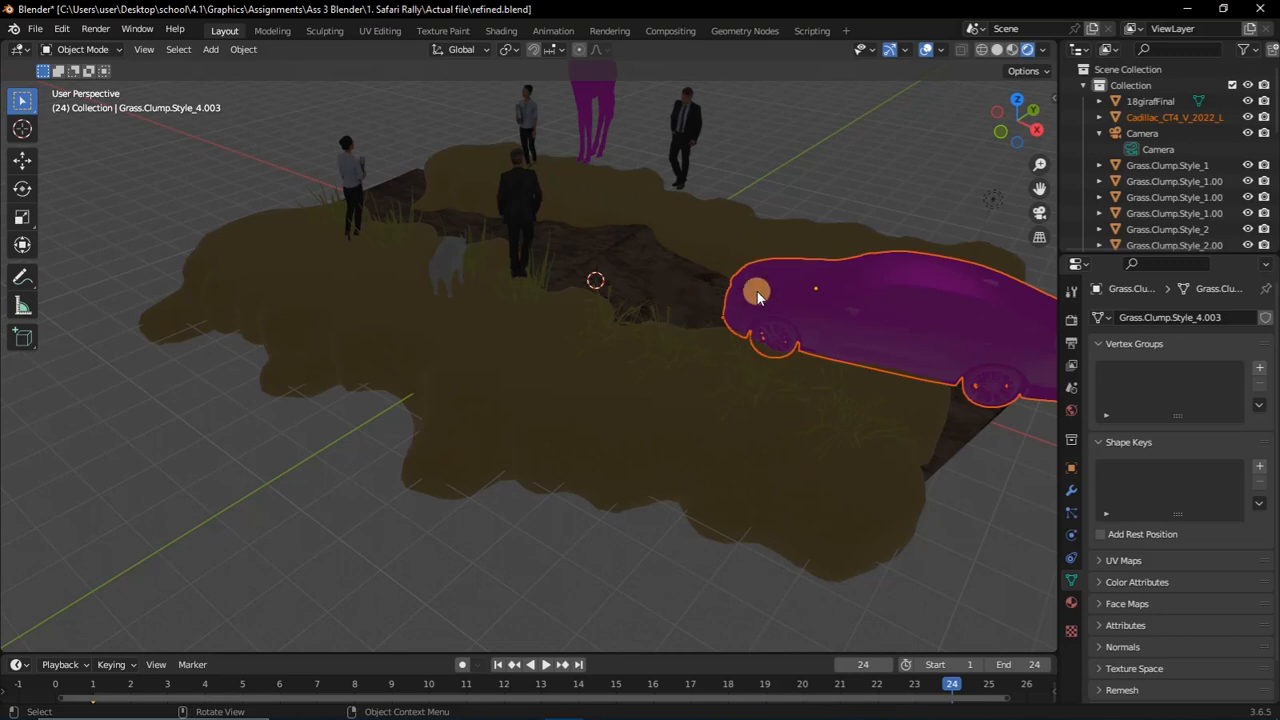
pyautogui.press('g')
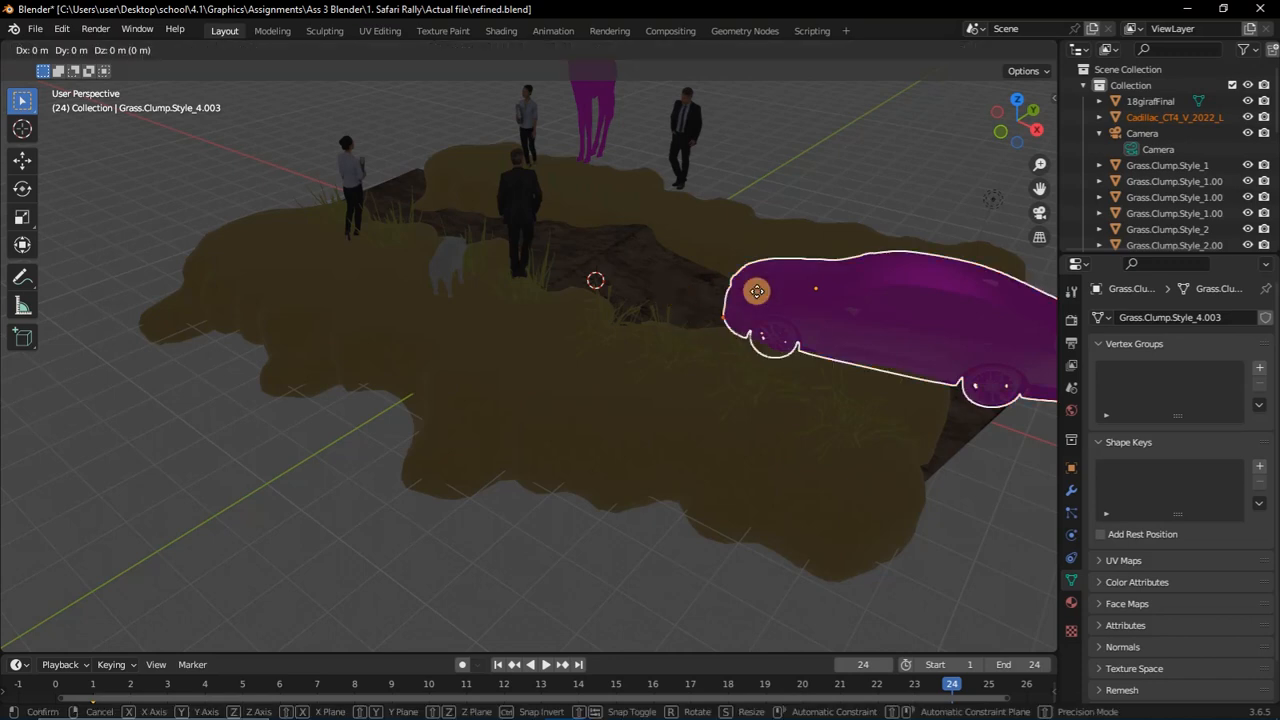
pyautogui.press('y')
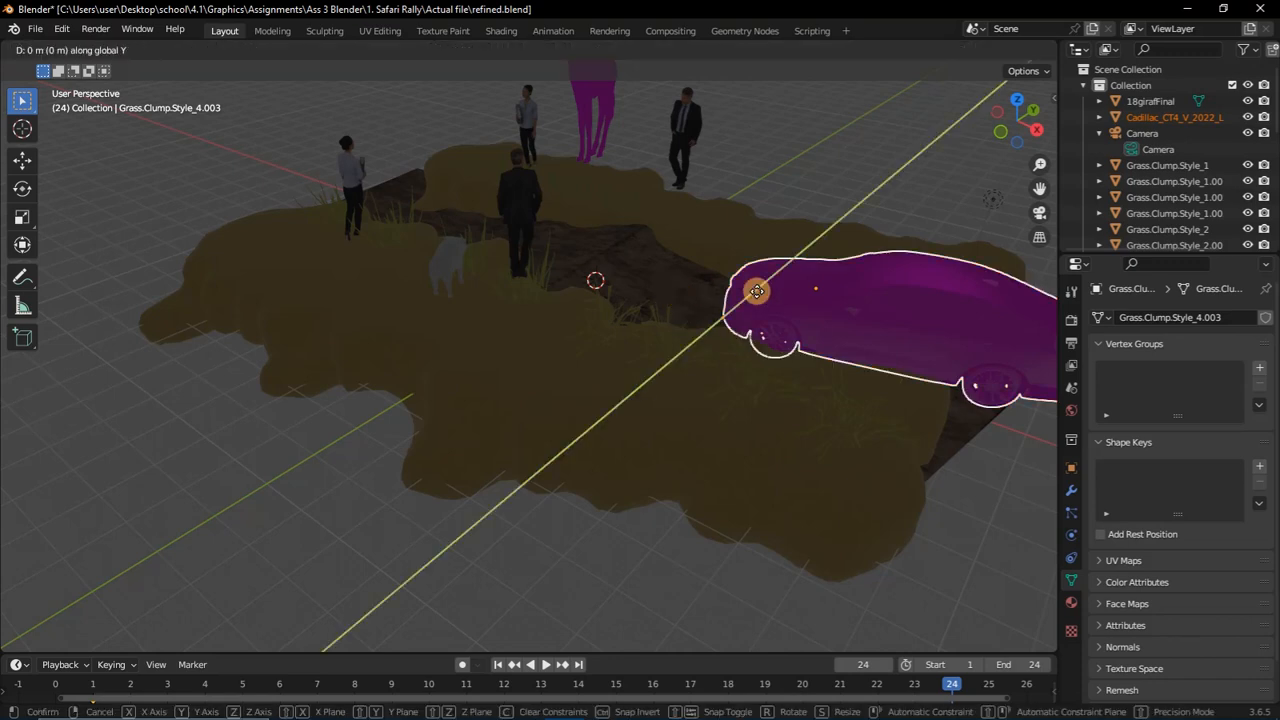
pyautogui.press('x')
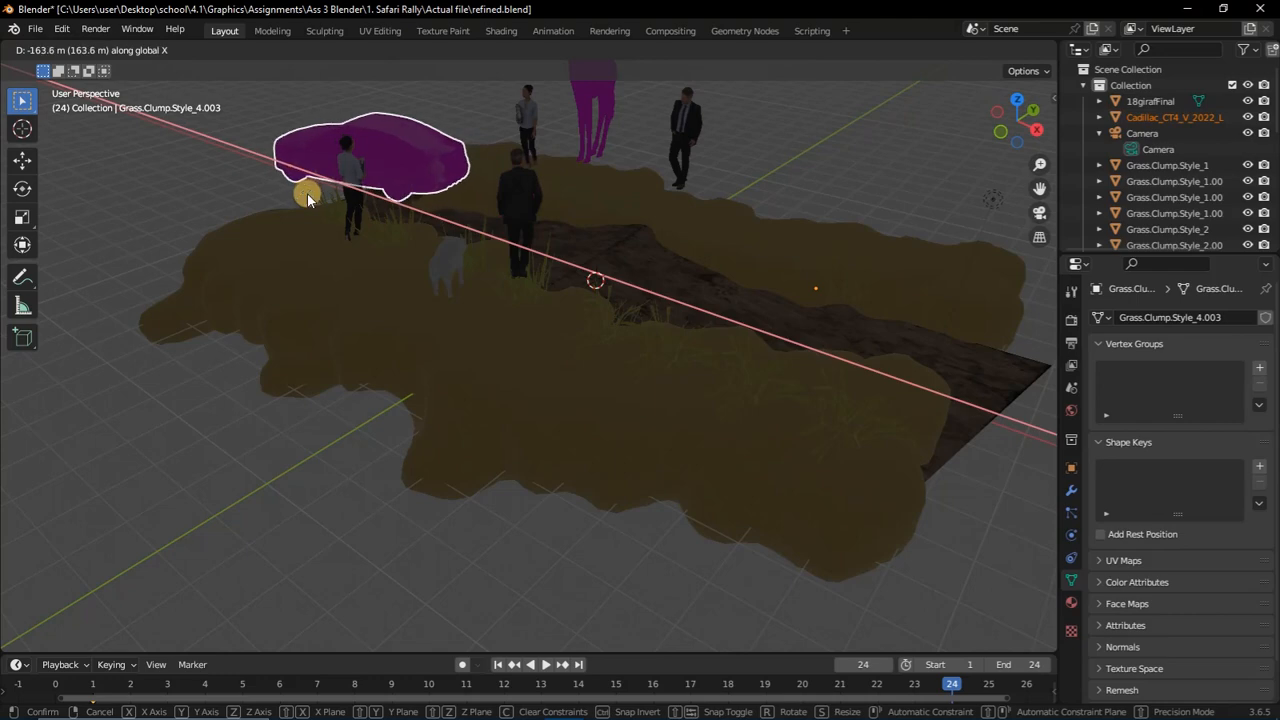
pyautogui.click(307, 193)
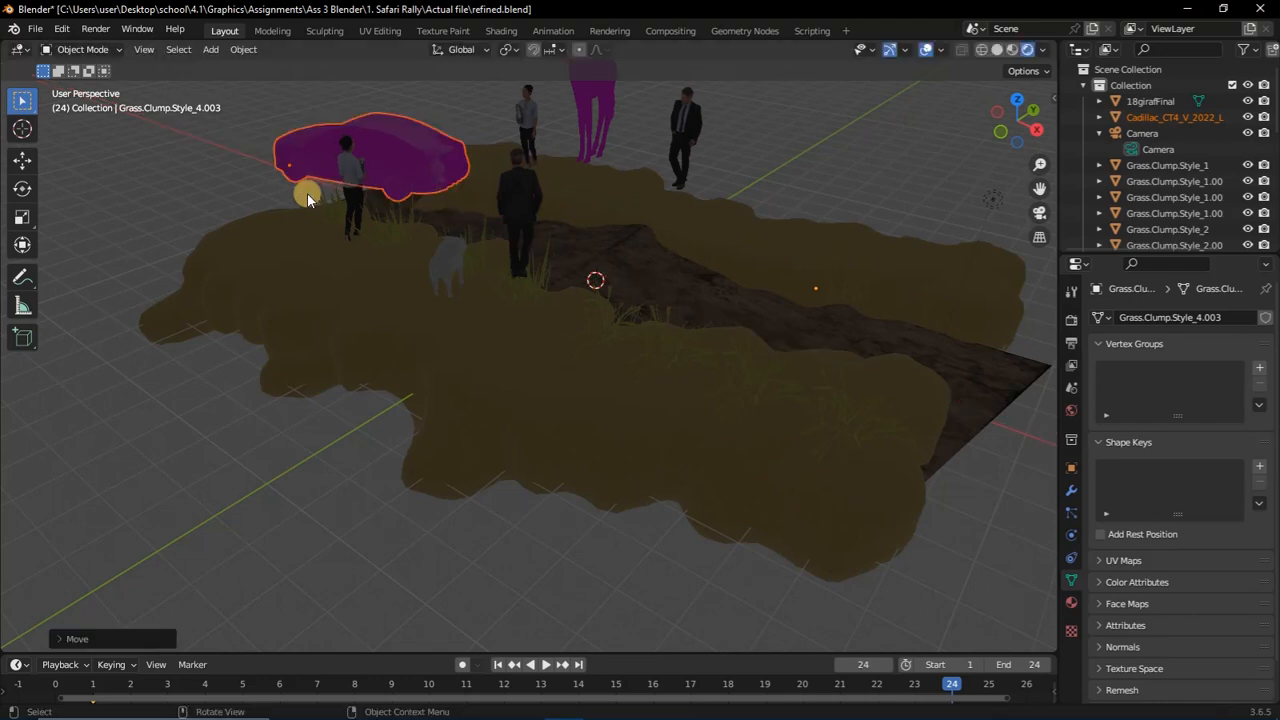
pyautogui.press('i')
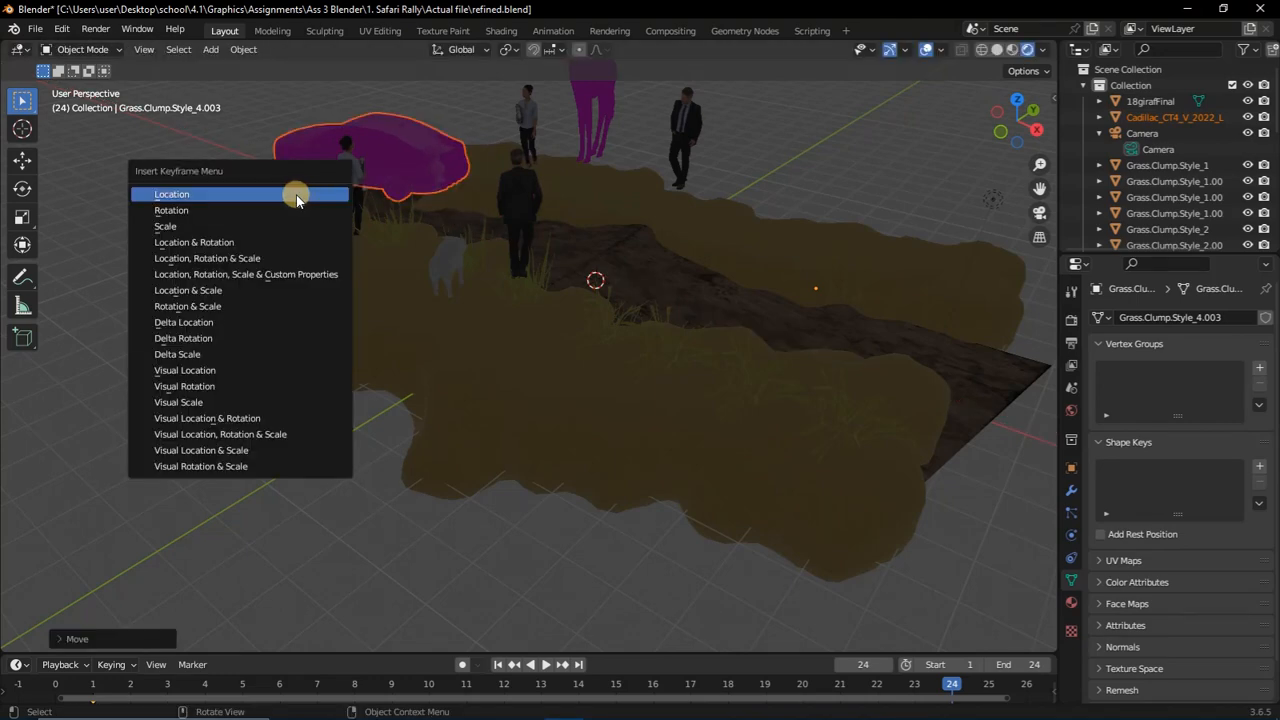
pyautogui.click(296, 194)
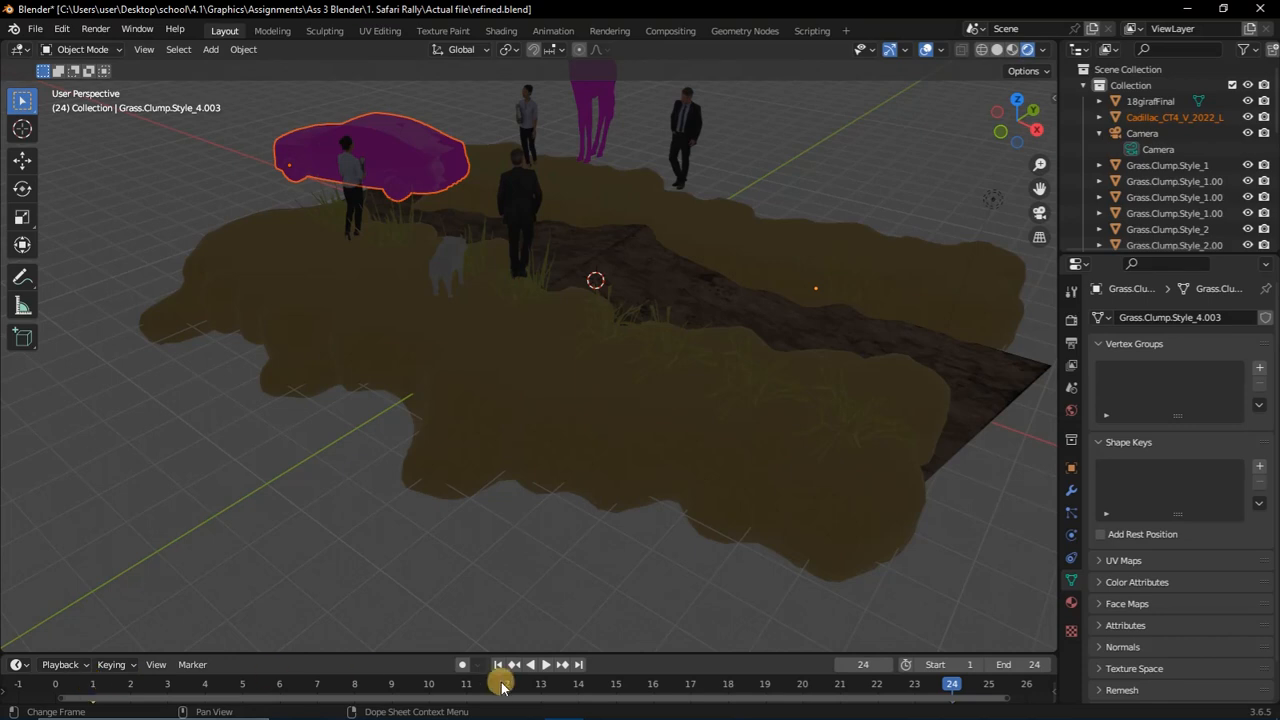
# Play the Cadillac's animation forward, stop it, and play it in reverse to check its travel along the path
pyautogui.click(545, 665)
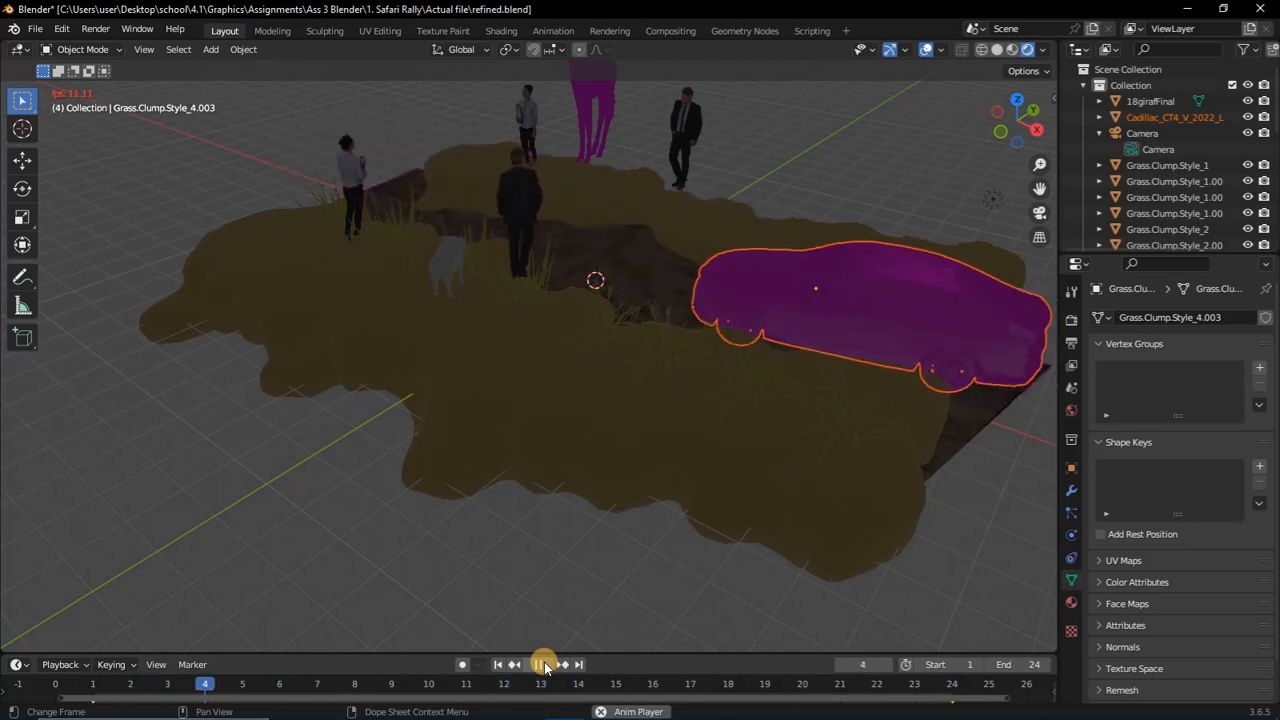
pyautogui.click(545, 665)
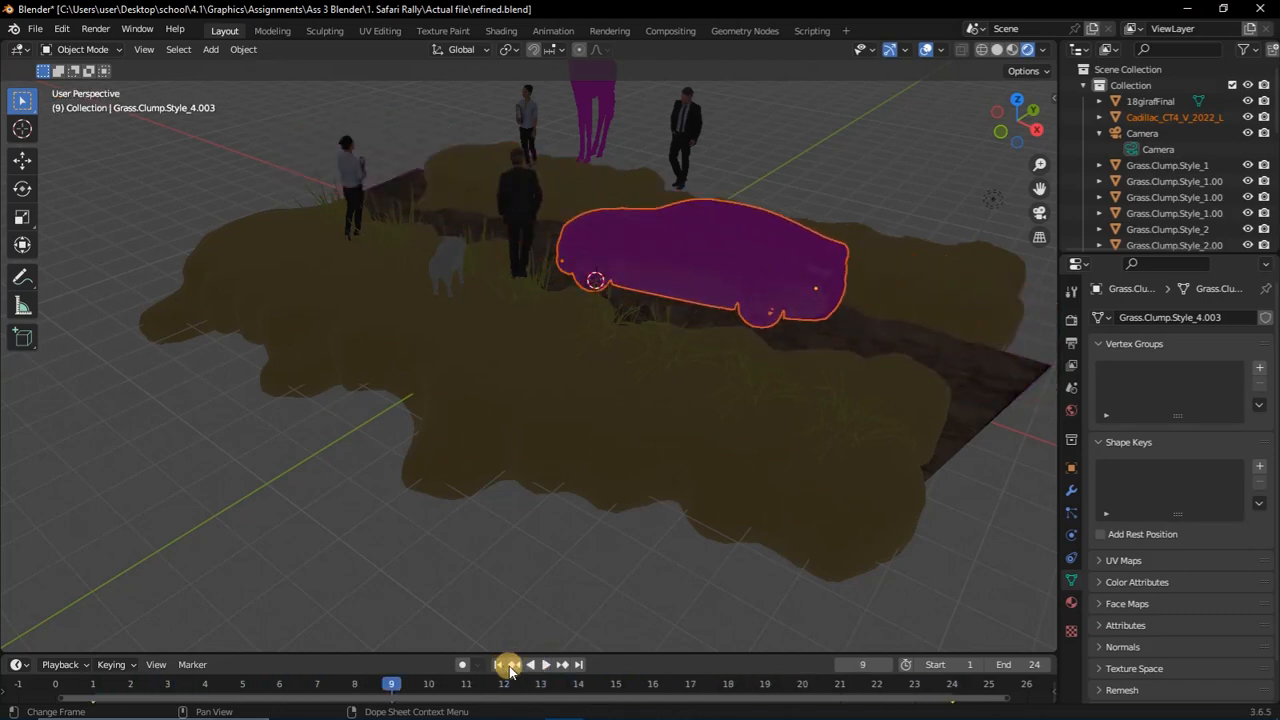
pyautogui.click(529, 665)
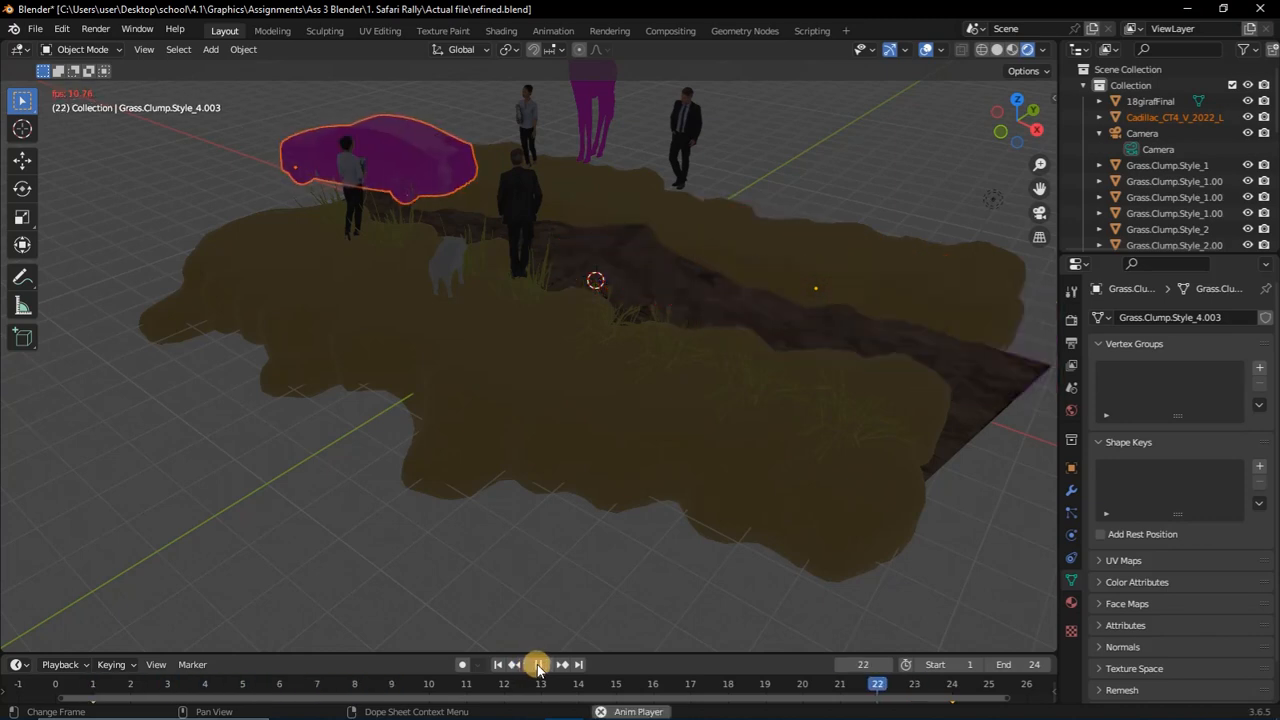
# Stop the reverse playback and return the timeline to frame 0
pyautogui.click(531, 665)
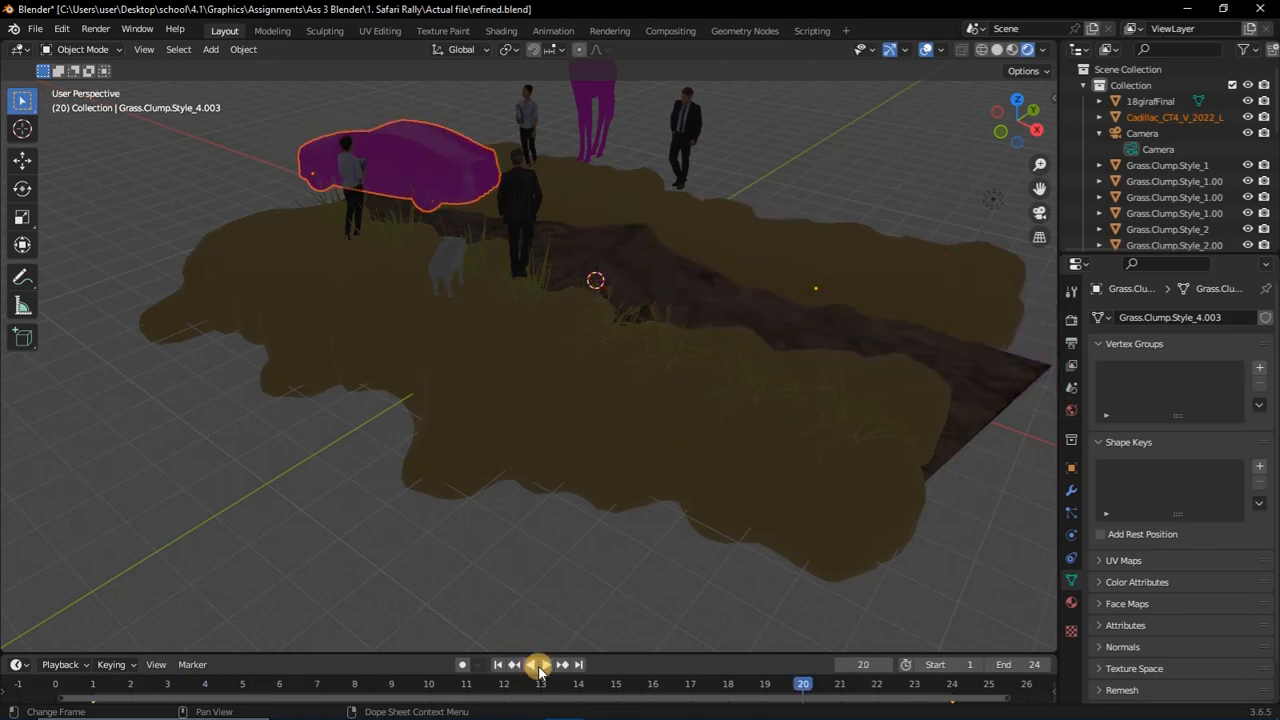
pyautogui.click(92, 685)
pyautogui.click(55, 686)
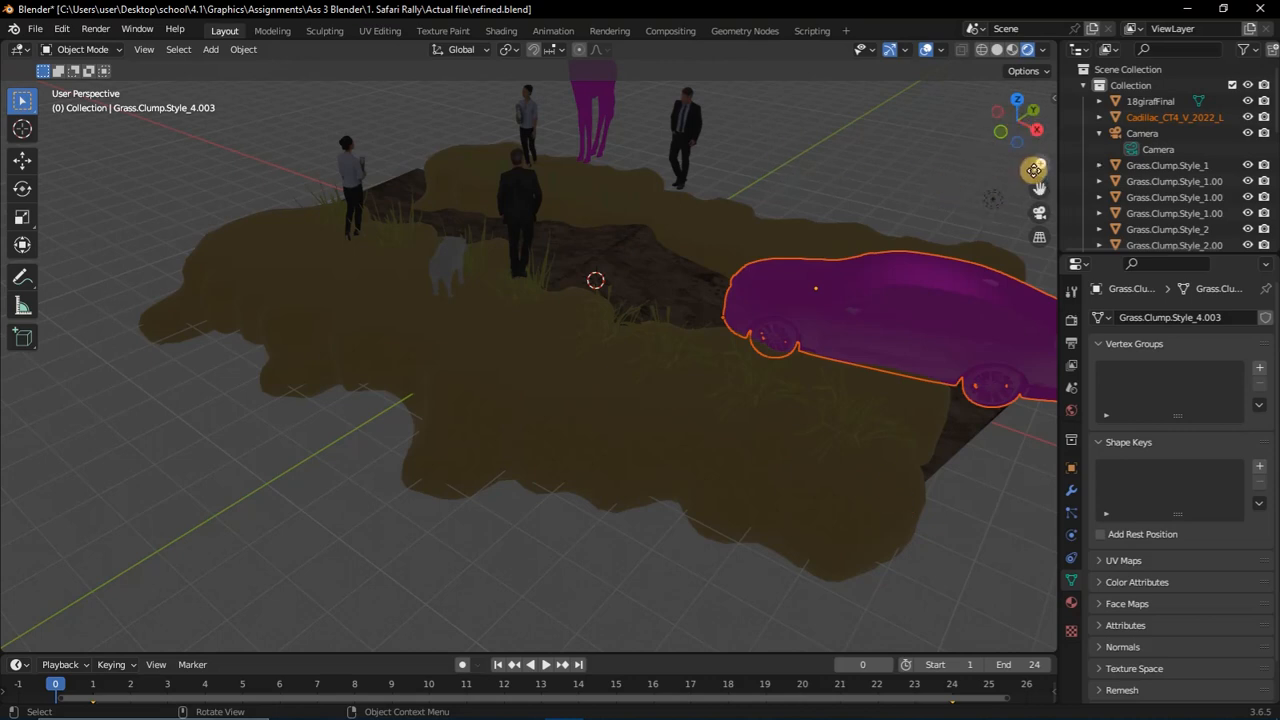
# Show the material properties with the preview expanded and select the Cadillac to display its material
pyautogui.moveTo(1017, 141)
pyautogui.mouseDown()
pyautogui.moveTo(980, 156)
pyautogui.moveTo(981, 142)
pyautogui.moveTo(966, 145)
pyautogui.moveTo(1020, 133)
pyautogui.mouseUp()
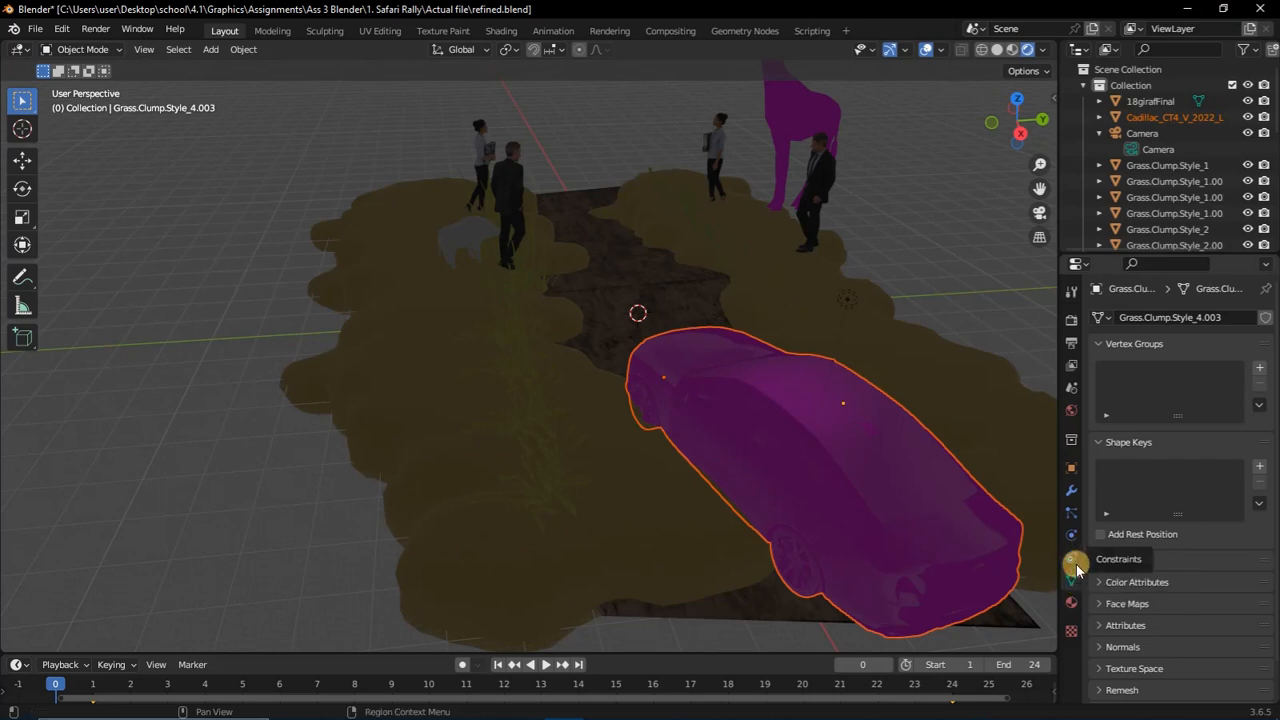
pyautogui.click(1071, 410)
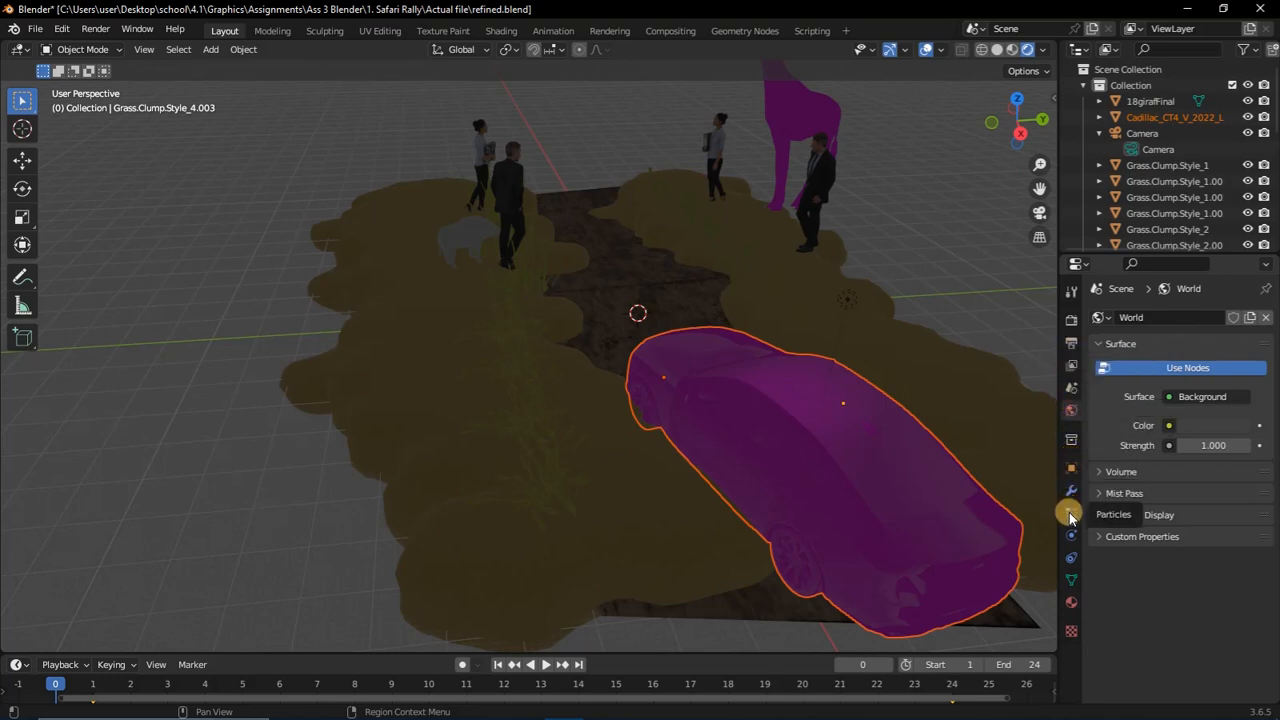
pyautogui.click(1071, 600)
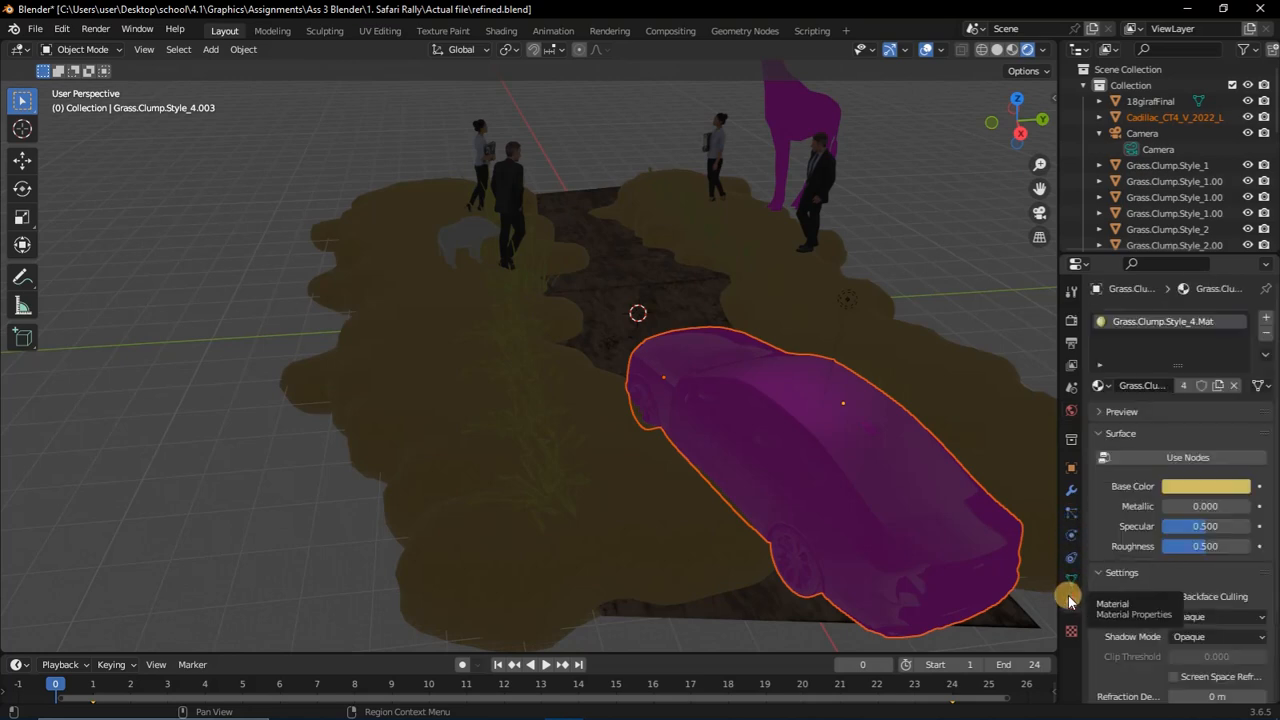
pyautogui.click(1203, 487)
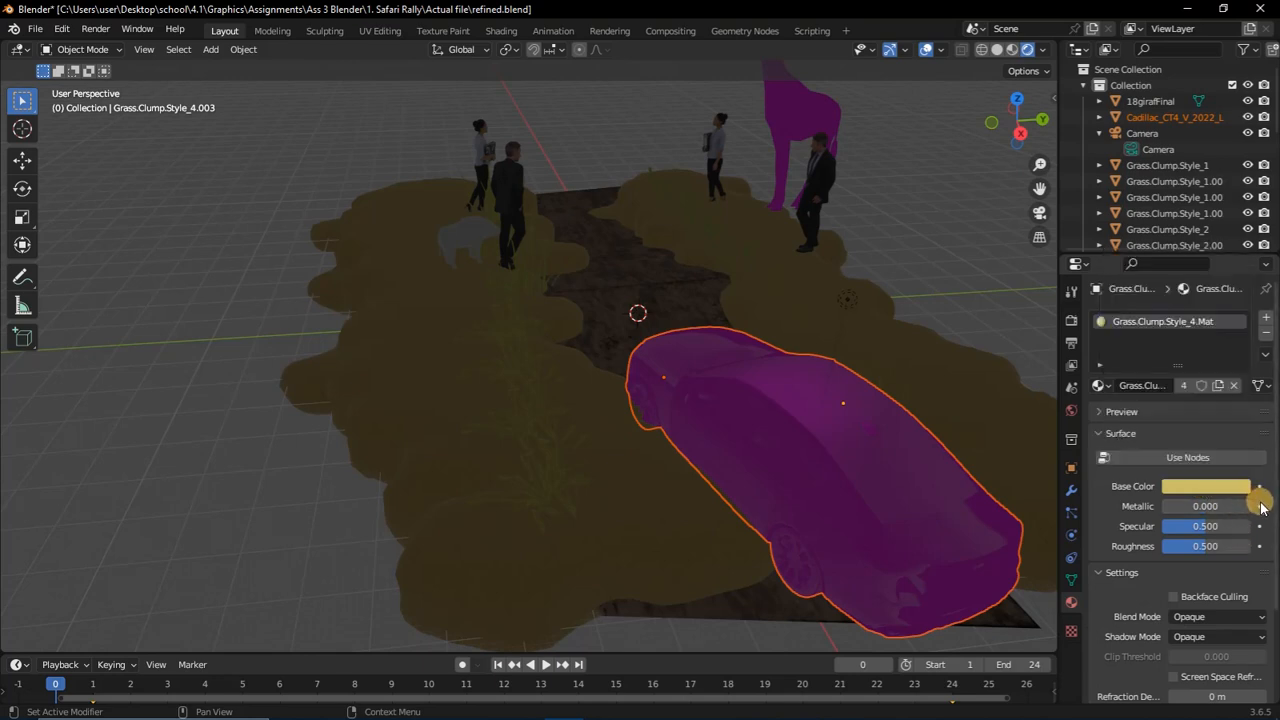
pyautogui.scroll(-1, 1275, 485)
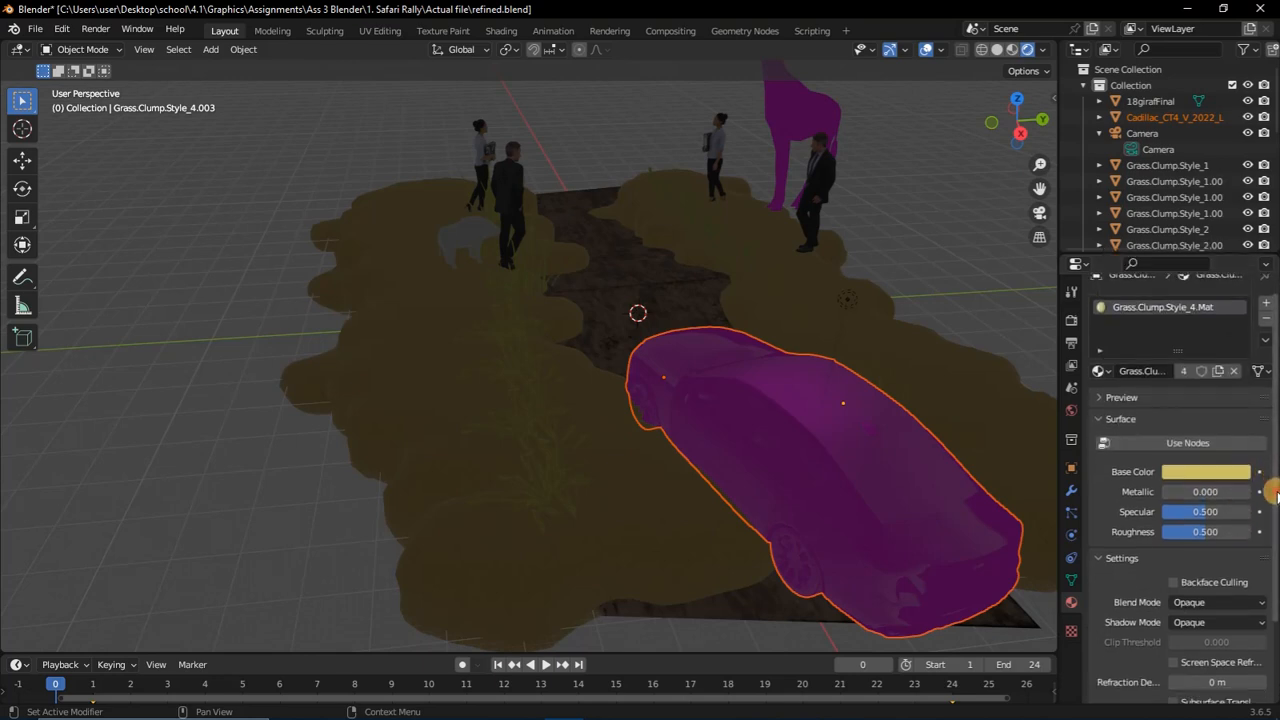
pyautogui.click(1100, 398)
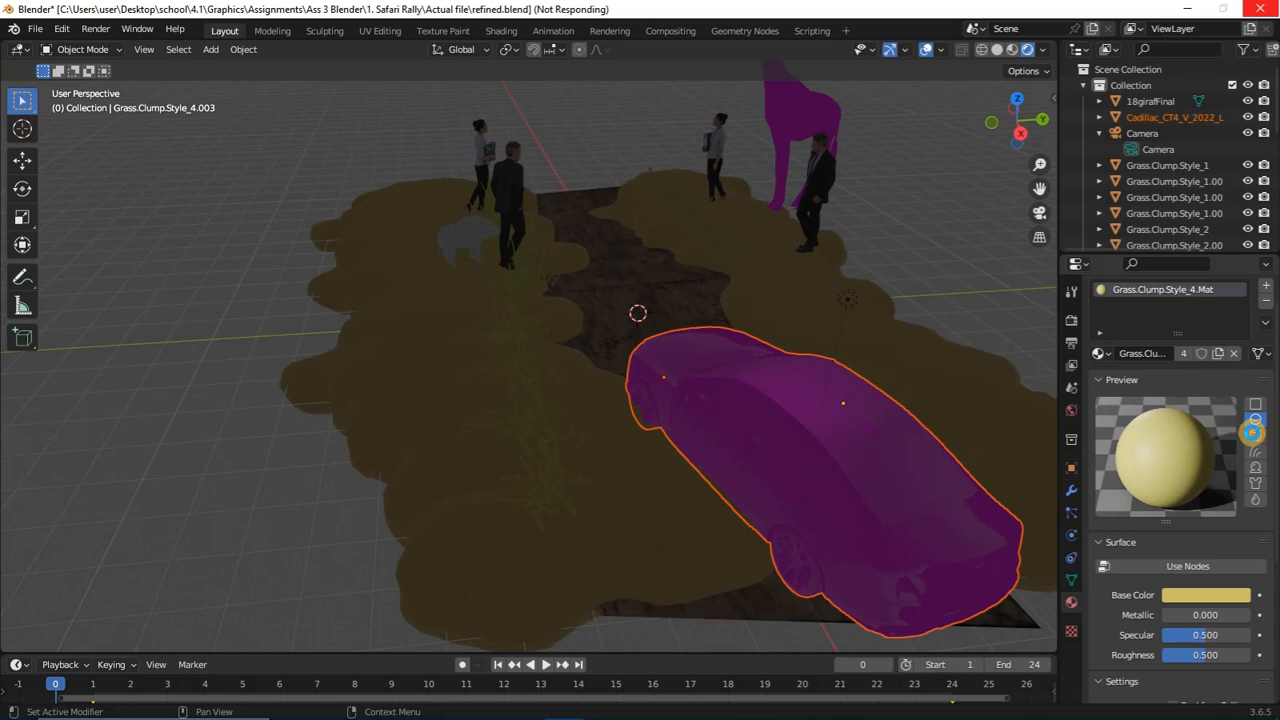
pyautogui.click(1016, 238)
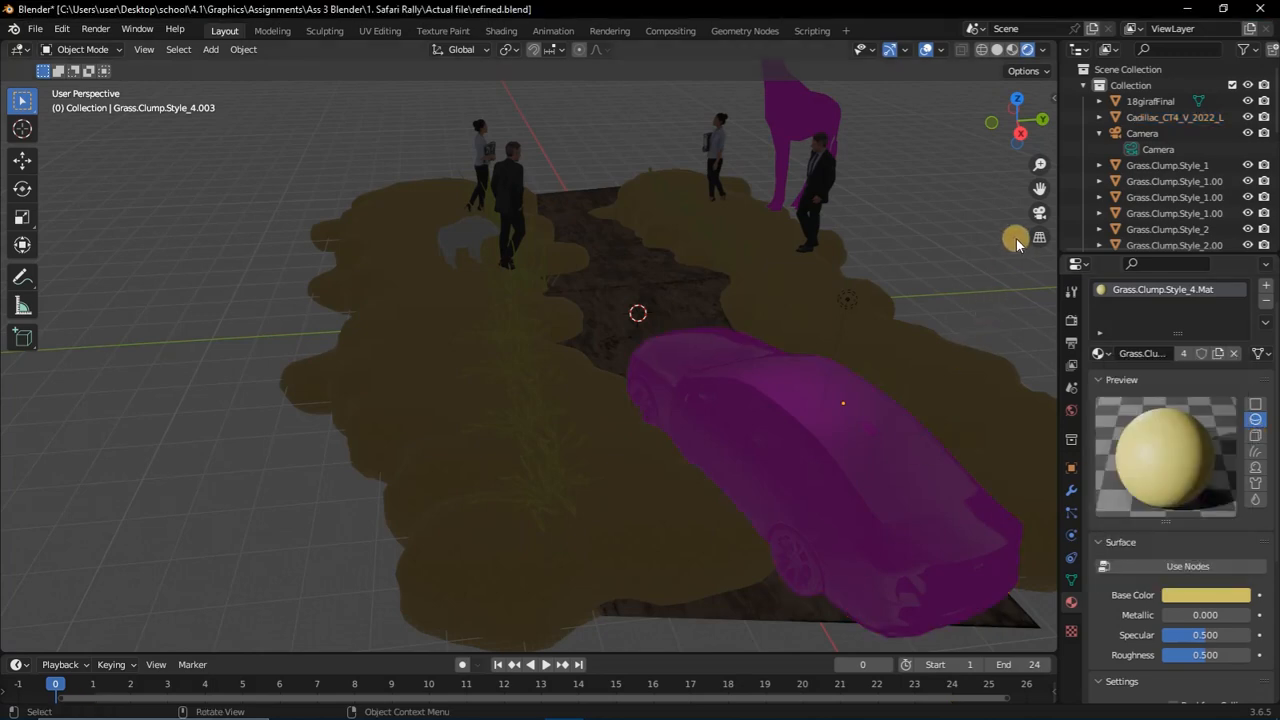
pyautogui.click(843, 485)
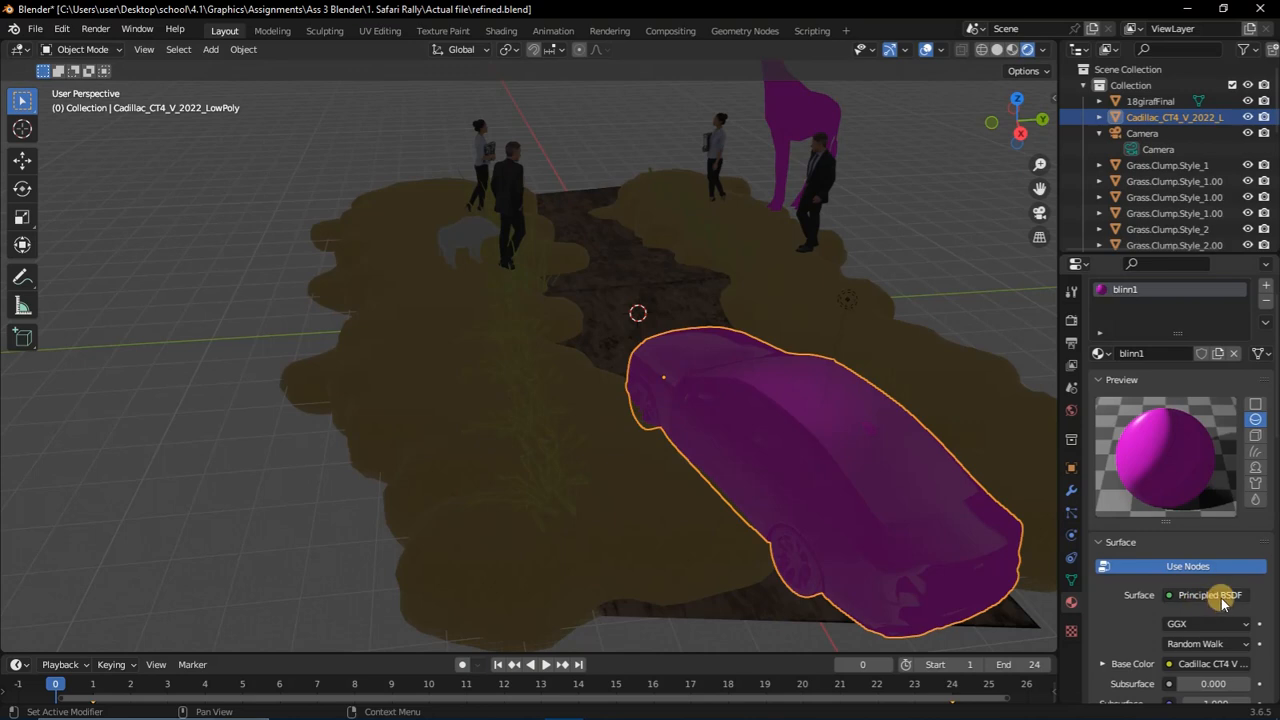
# Replace the image feeding the Cadillac material's Base Color with a White Noise Texture
pyautogui.scroll(-2, 1276, 449)
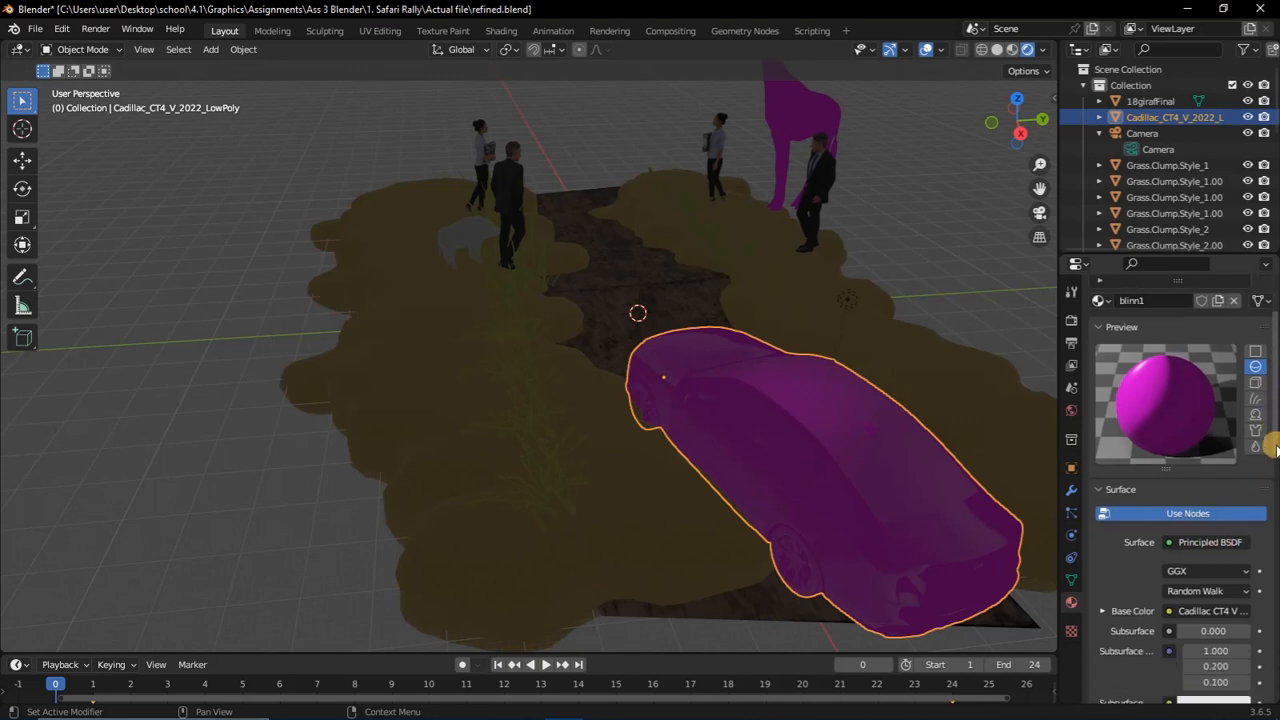
pyautogui.moveTo(1276, 449); pyautogui.dragTo(1275, 497)
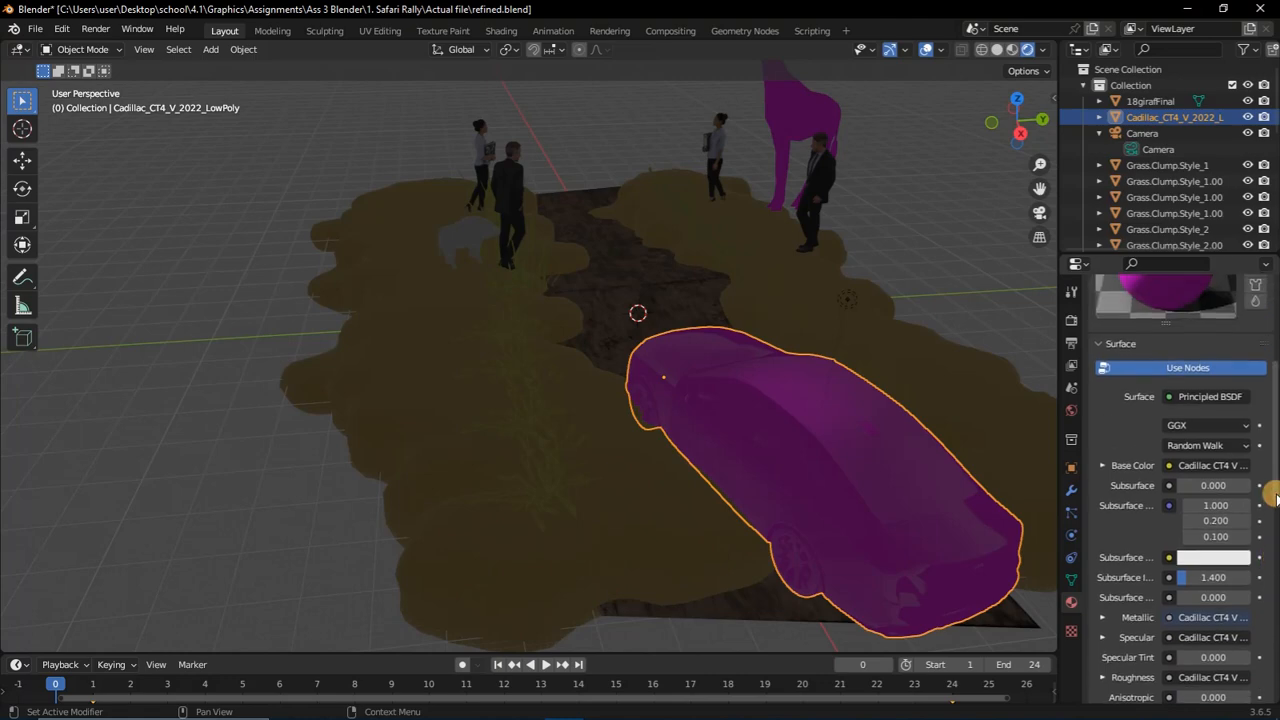
pyautogui.click(1228, 465)
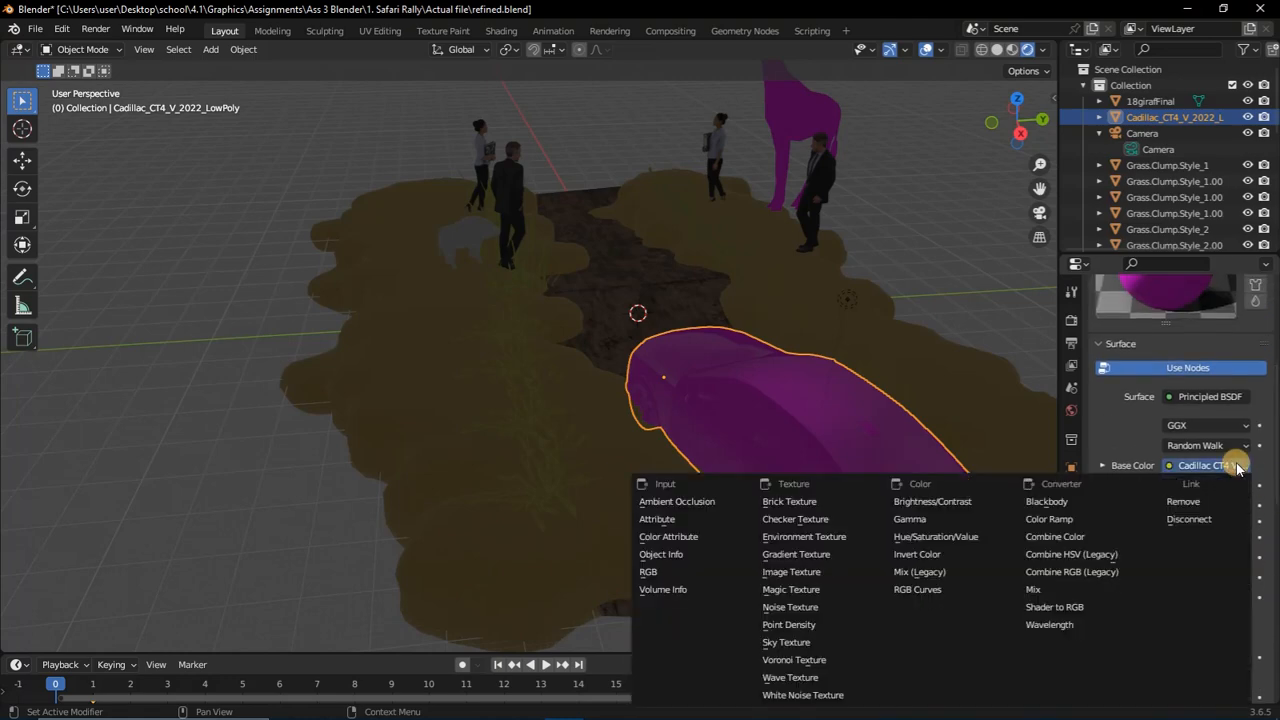
pyautogui.click(985, 461)
pyautogui.click(1200, 463)
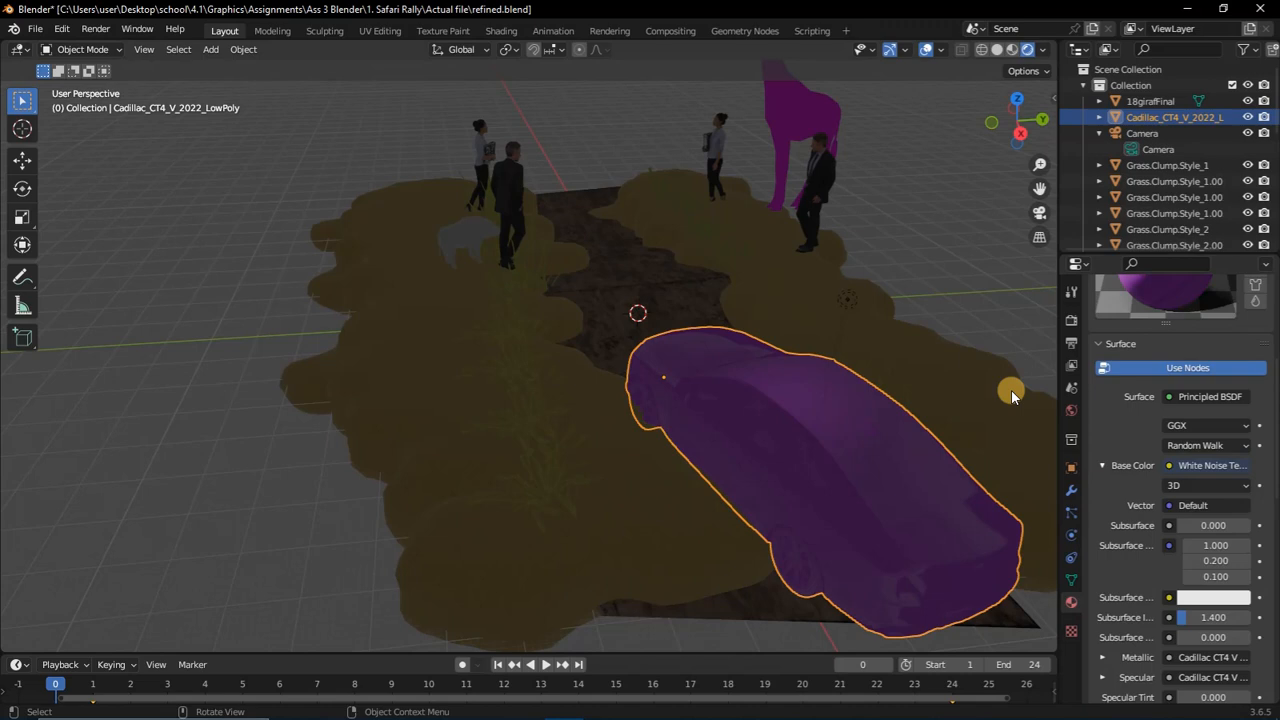
# Change the Cadillac material's surface shader to Translucent BSDF and expand its Normal/Map and image color settings
pyautogui.click(1209, 396)
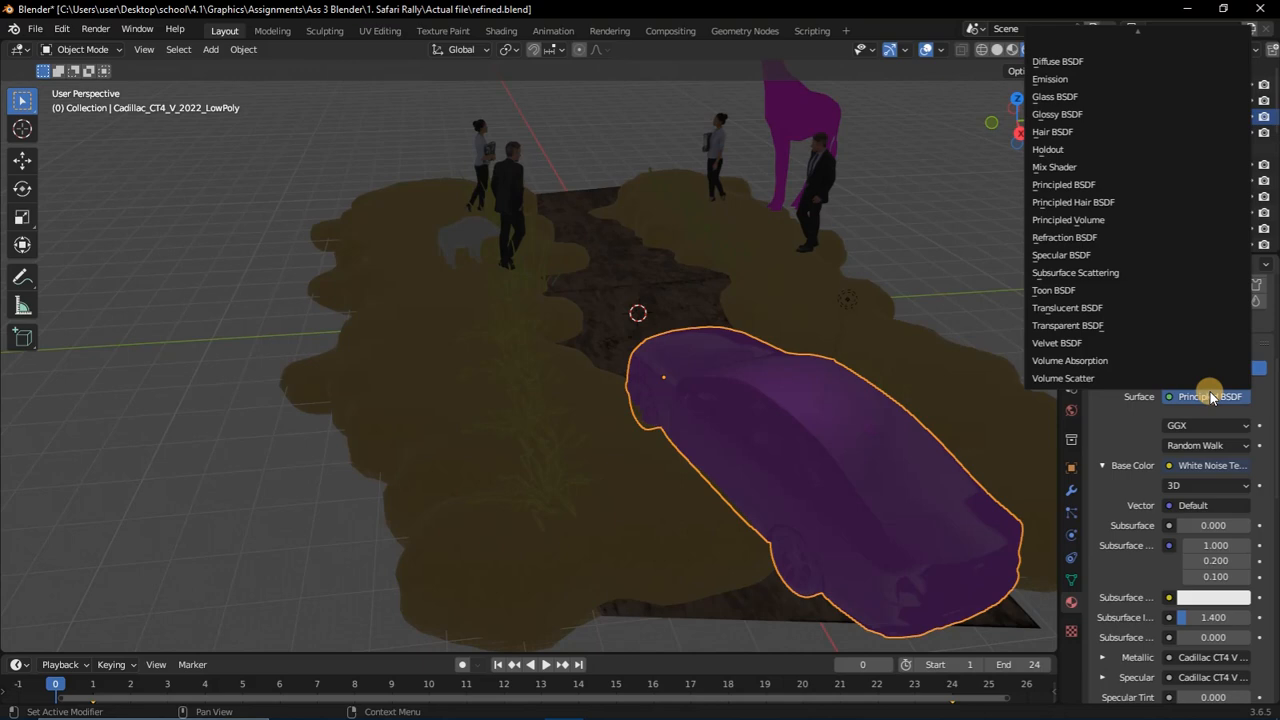
pyautogui.click(1130, 308)
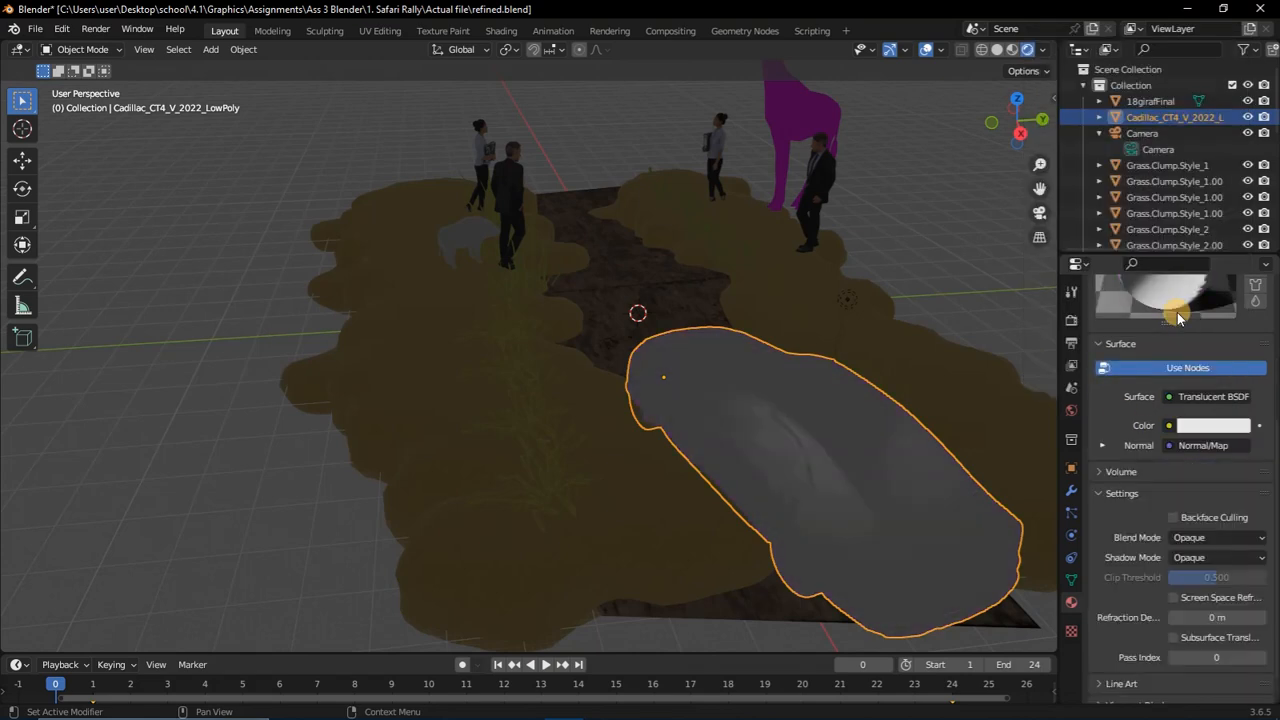
pyautogui.click(1200, 426)
pyautogui.click(1102, 446)
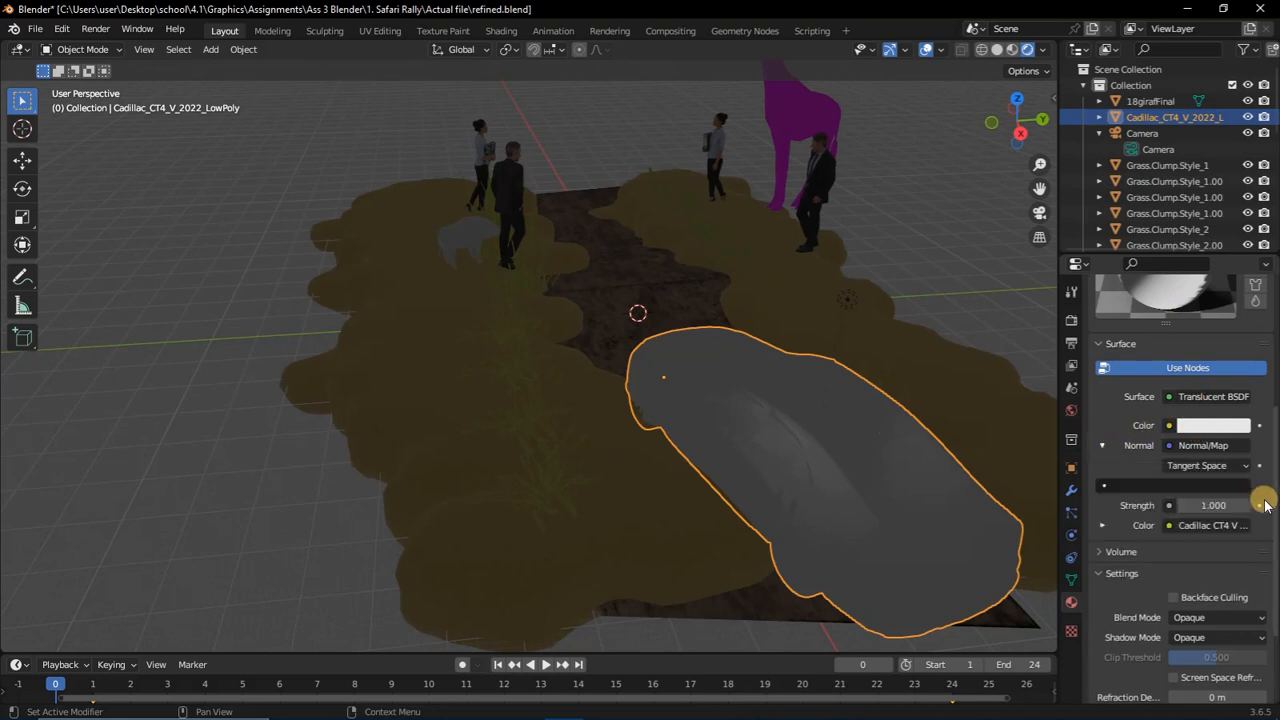
pyautogui.click(1240, 467)
pyautogui.click(1240, 466)
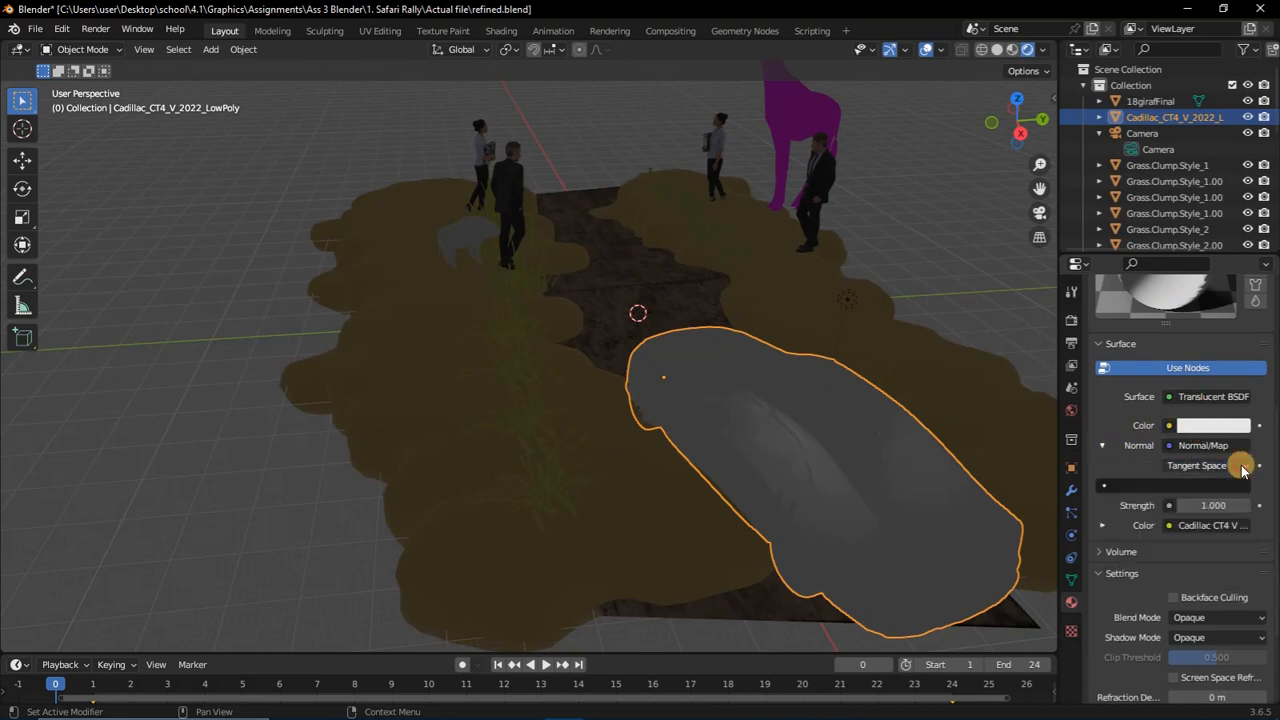
pyautogui.click(1104, 528)
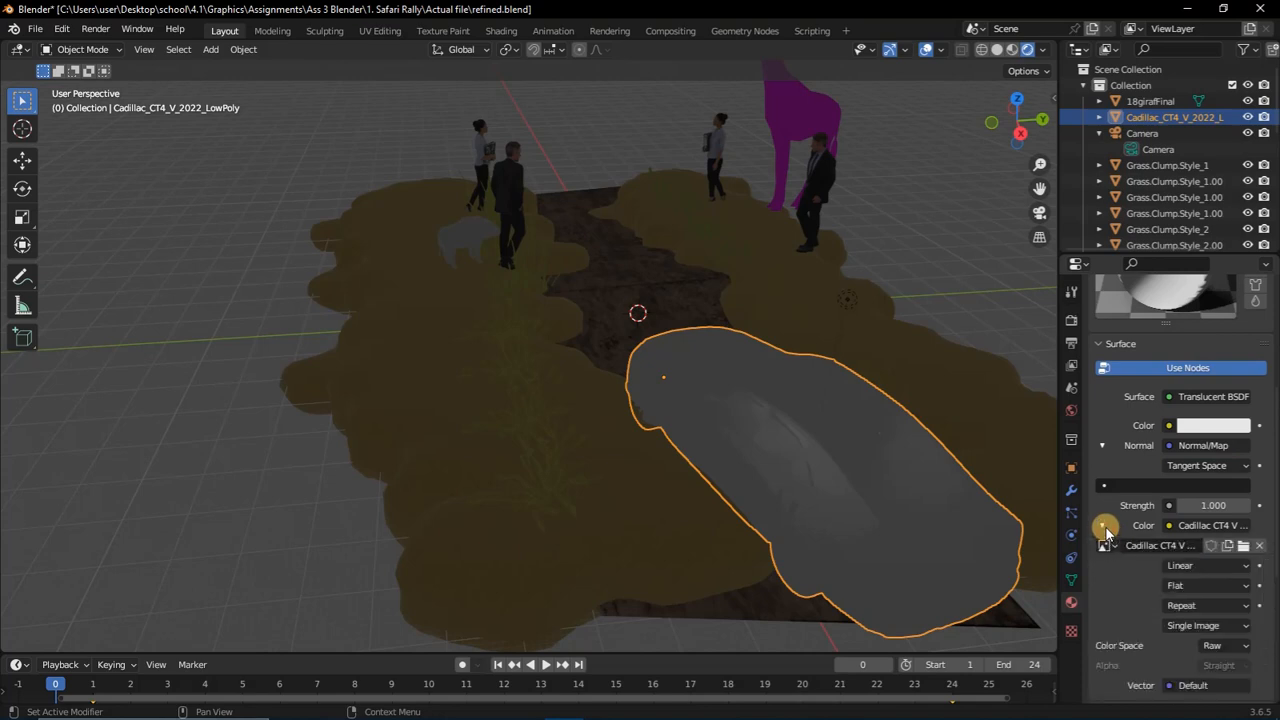
# Change the Cadillac material's surface shader to Subsurface Scattering
pyautogui.click(1214, 425)
pyautogui.click(1232, 396)
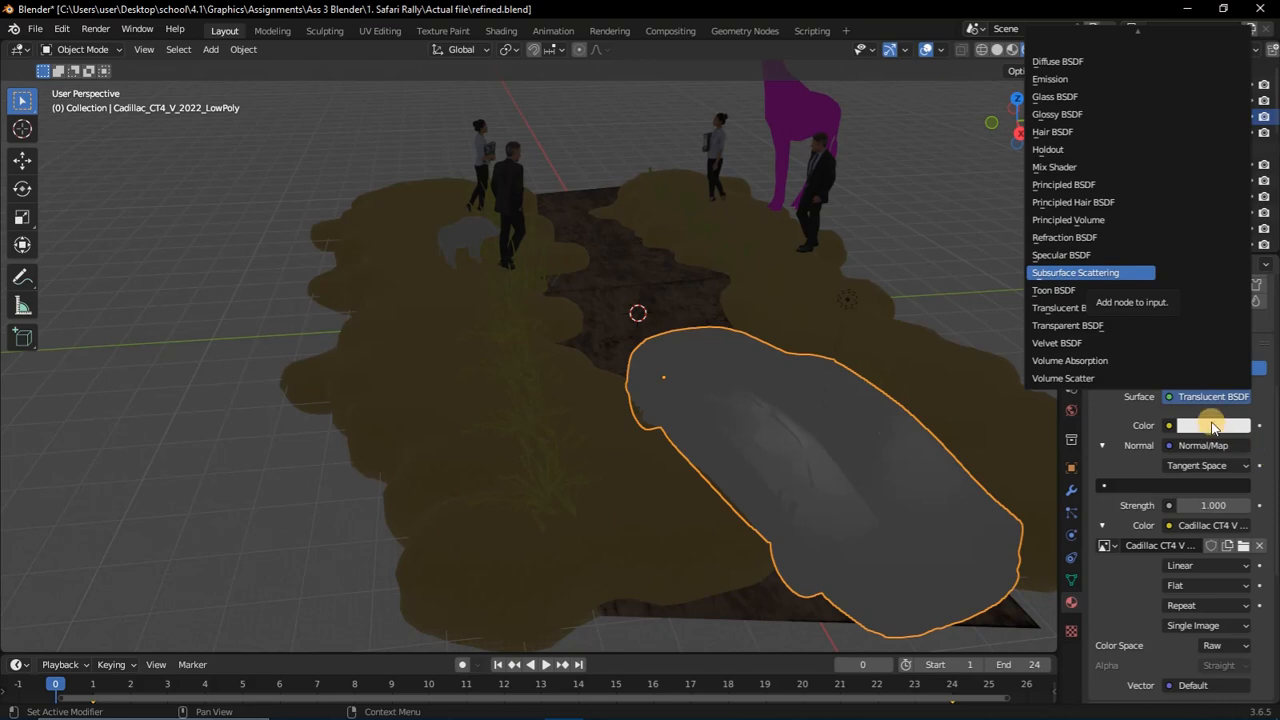
pyautogui.press('Return')
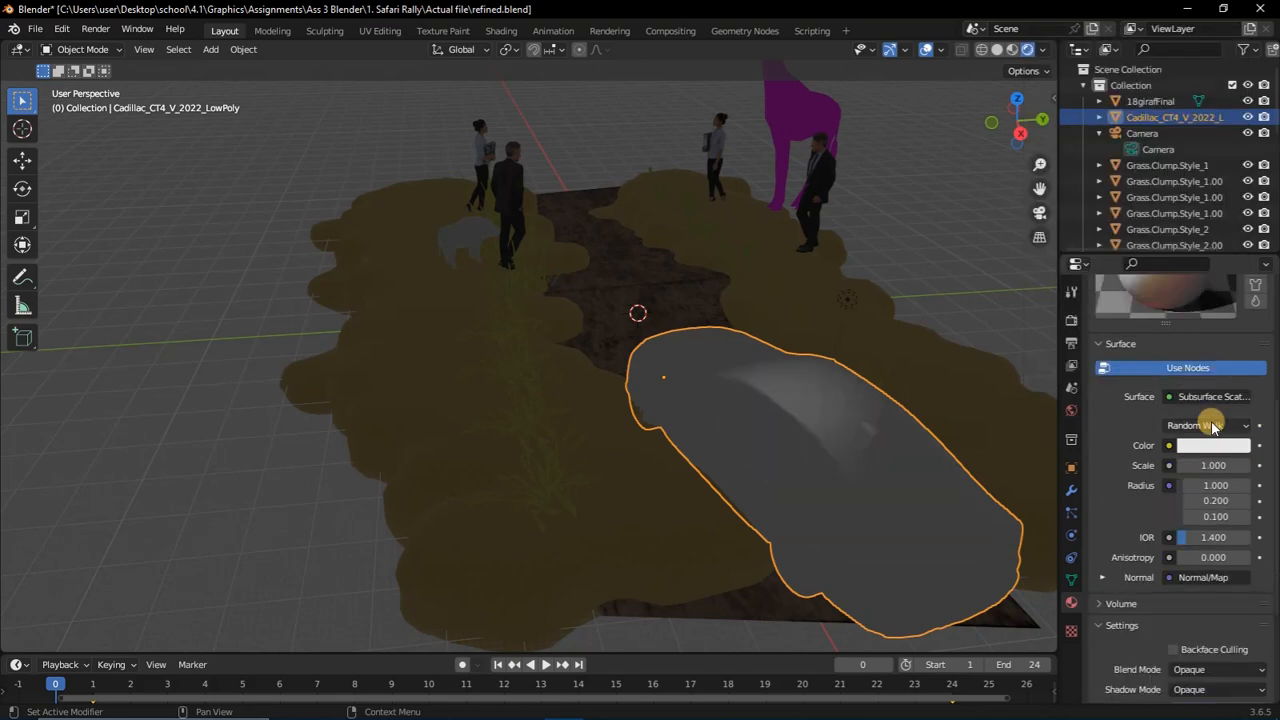
# Set the Subsurface Scattering color of the Cadillac's material to light green
pyautogui.moveTo(1266, 443); pyautogui.dragTo(1272, 408)
pyautogui.click(1207, 518)
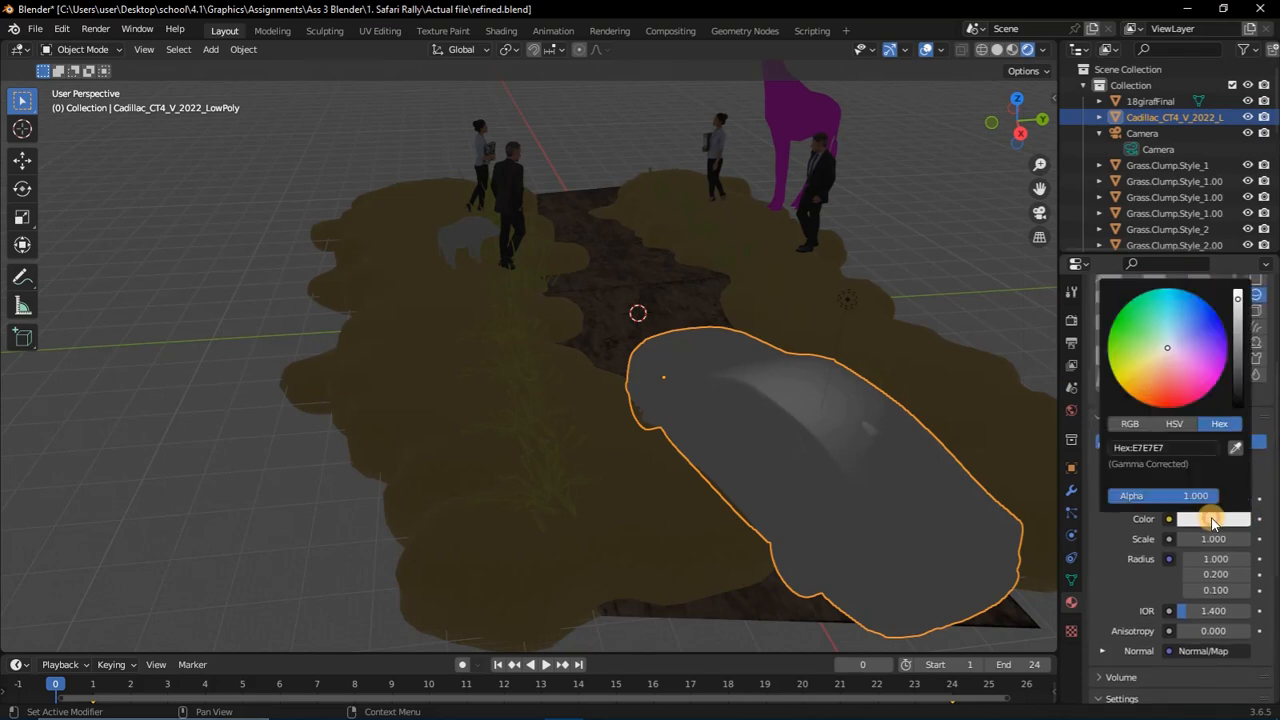
pyautogui.moveTo(1146, 345); pyautogui.dragTo(1140, 336)
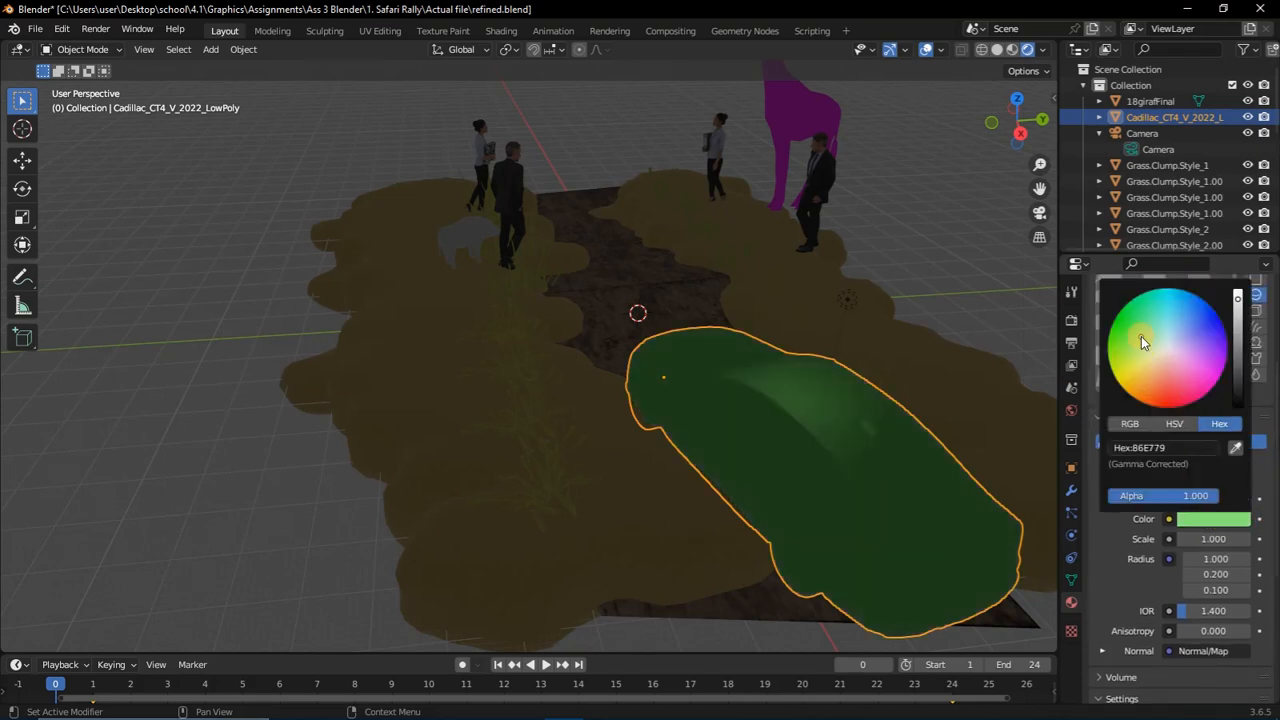
pyautogui.click(1148, 348)
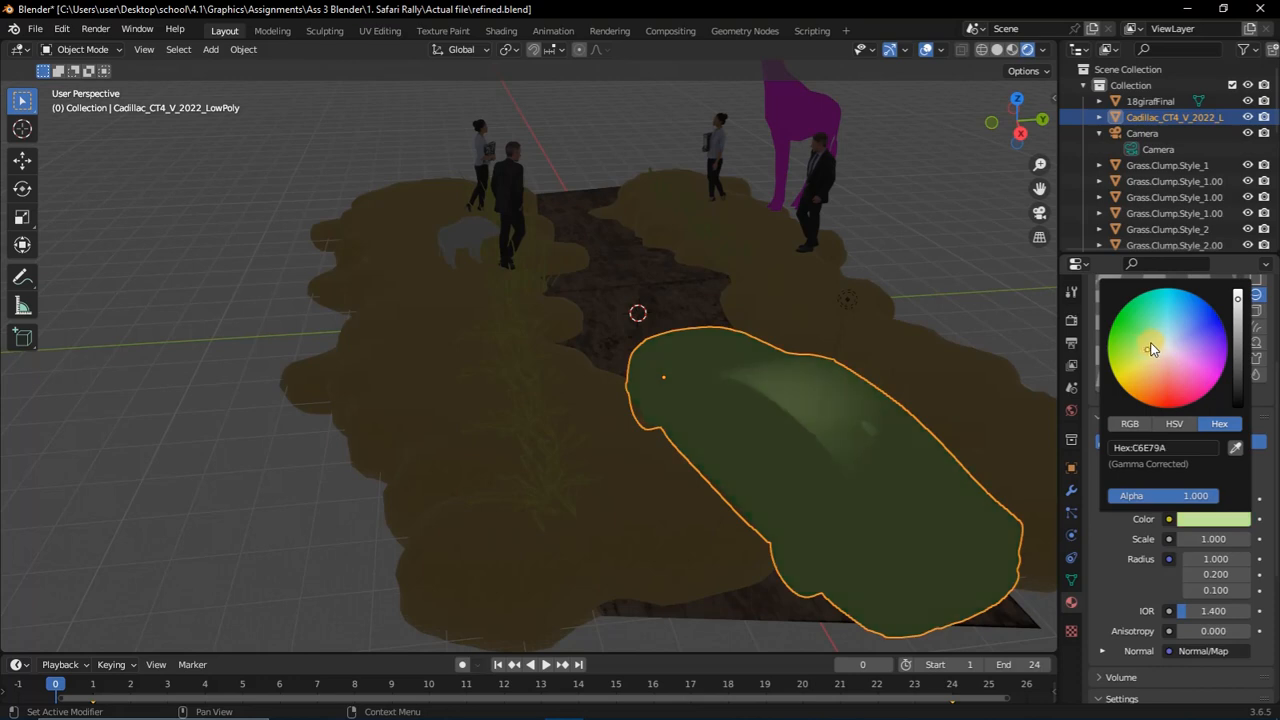
pyautogui.click(1140, 338)
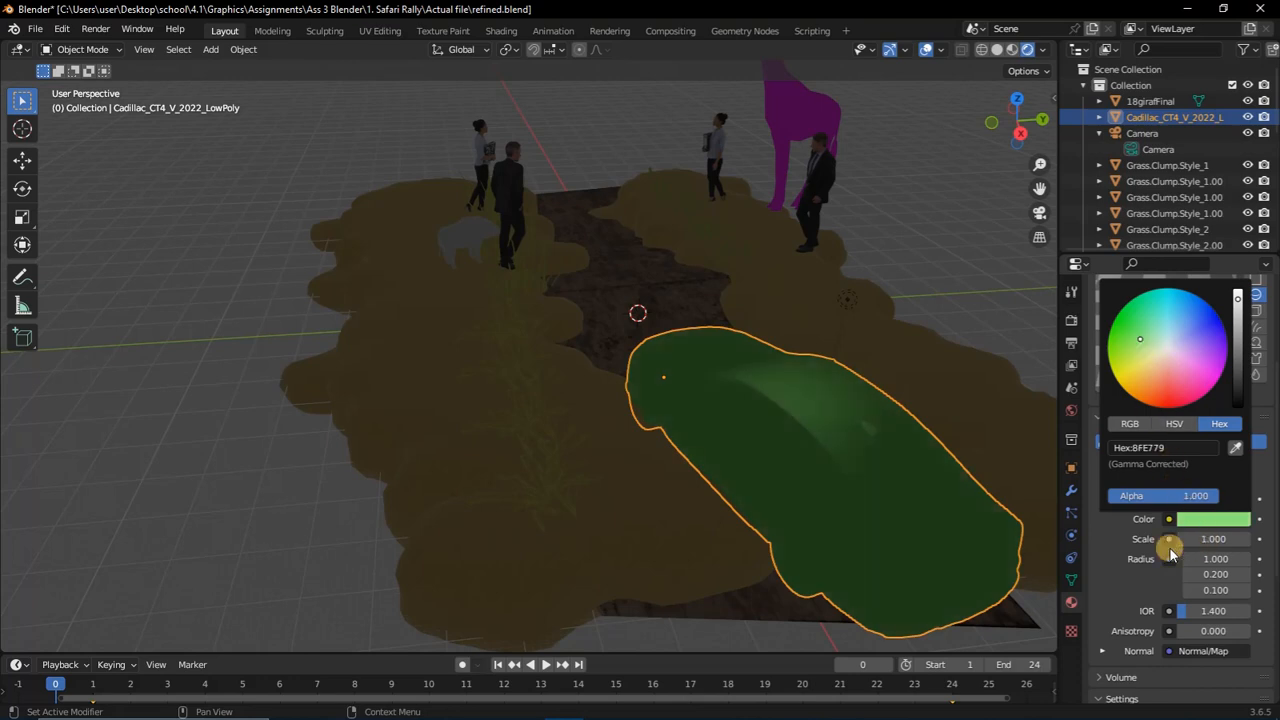
# Expand the shader's Normal/Map settings and replace the image in its Color input with a Brick Texture
pyautogui.moveTo(1275, 491); pyautogui.dragTo(1275, 554)
pyautogui.click(1191, 506)
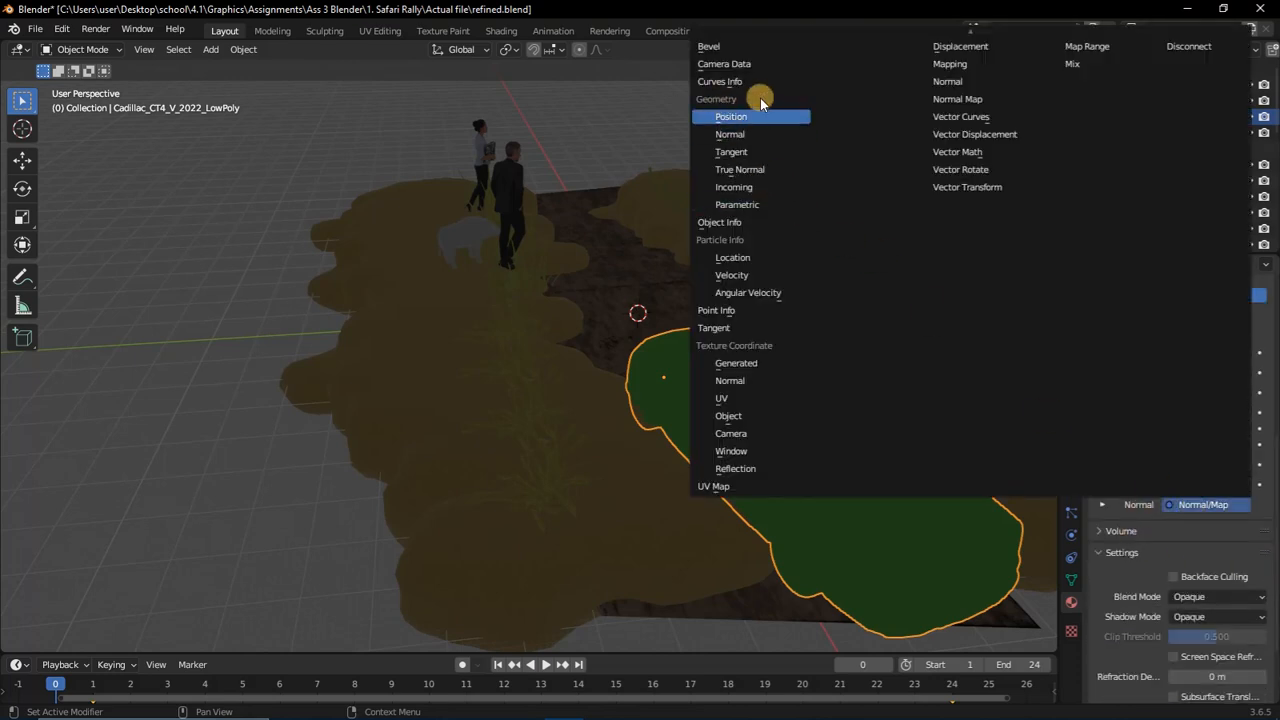
pyautogui.click(1101, 505)
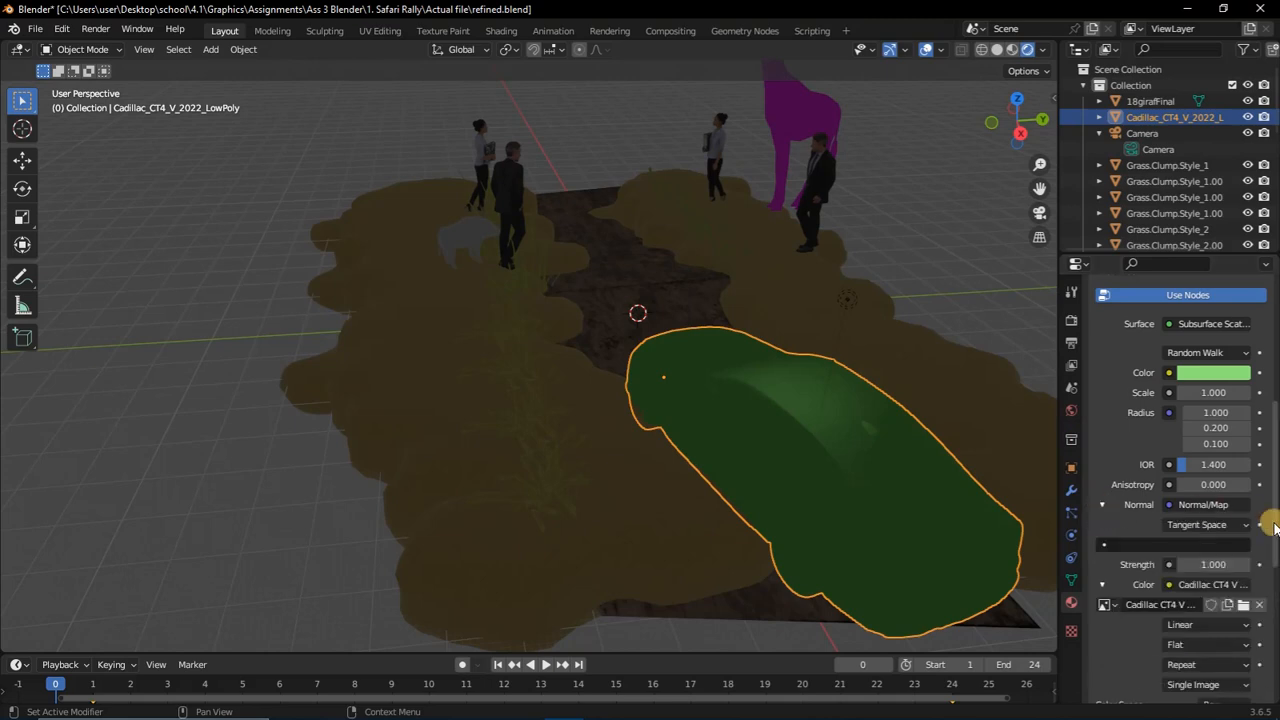
pyautogui.moveTo(1275, 512); pyautogui.dragTo(1276, 556)
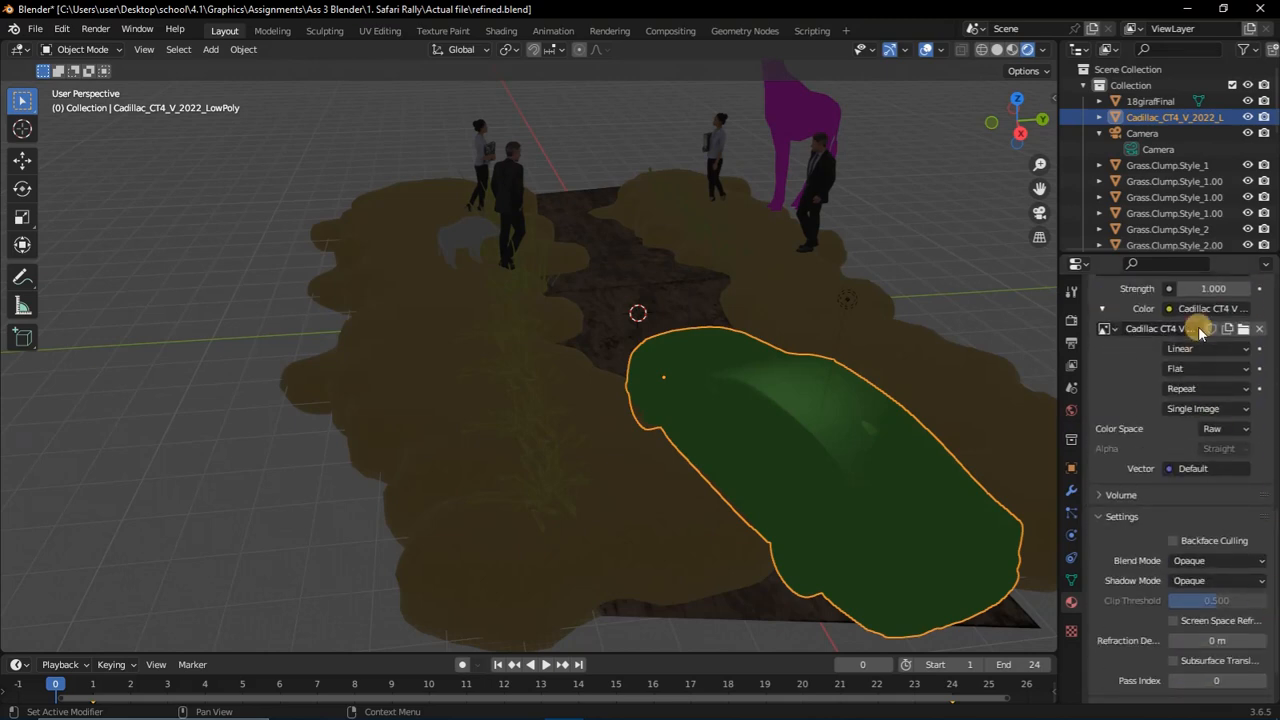
pyautogui.click(1200, 306)
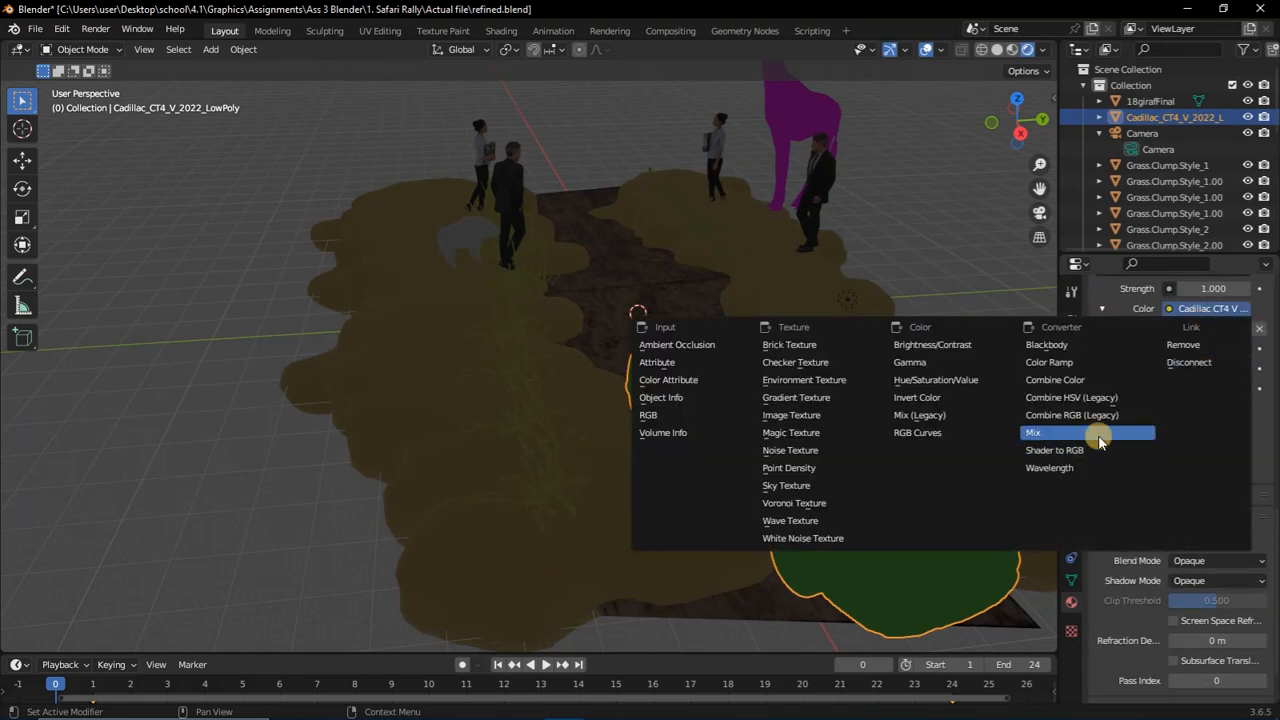
pyautogui.click(791, 344)
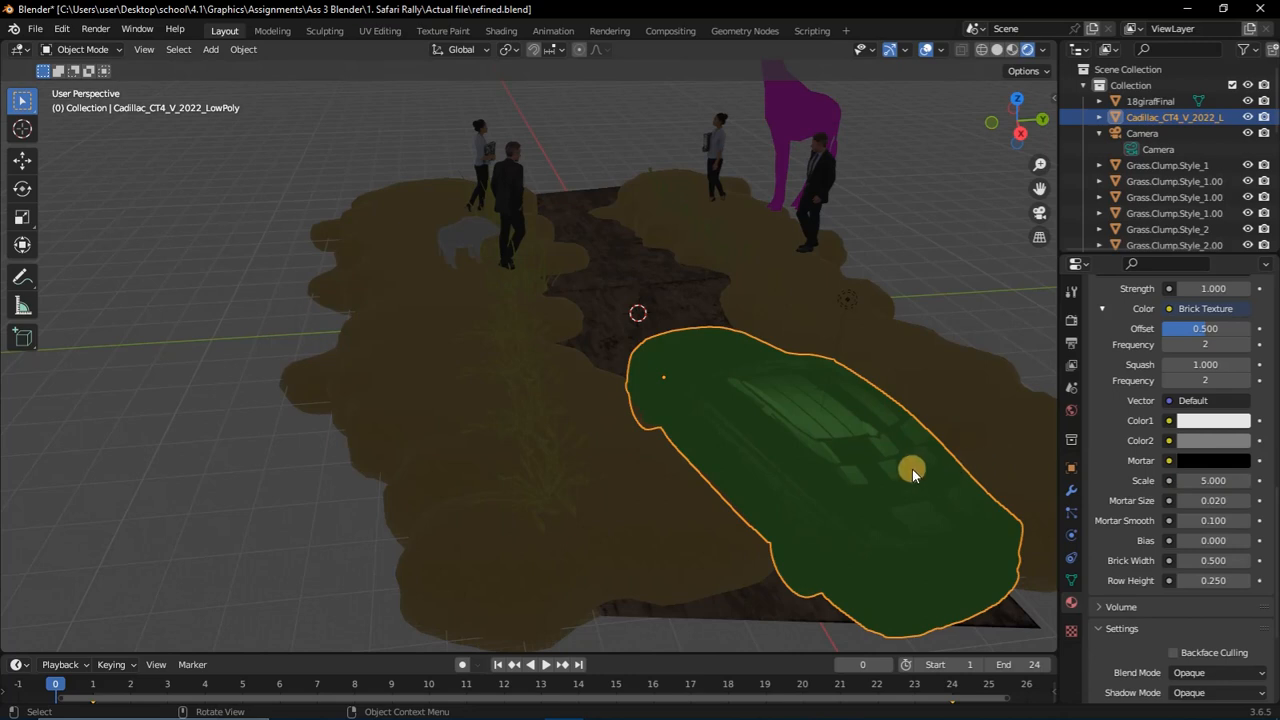
# Set Color1 of the Brick Texture to a bright sky blue
pyautogui.click(1170, 421)
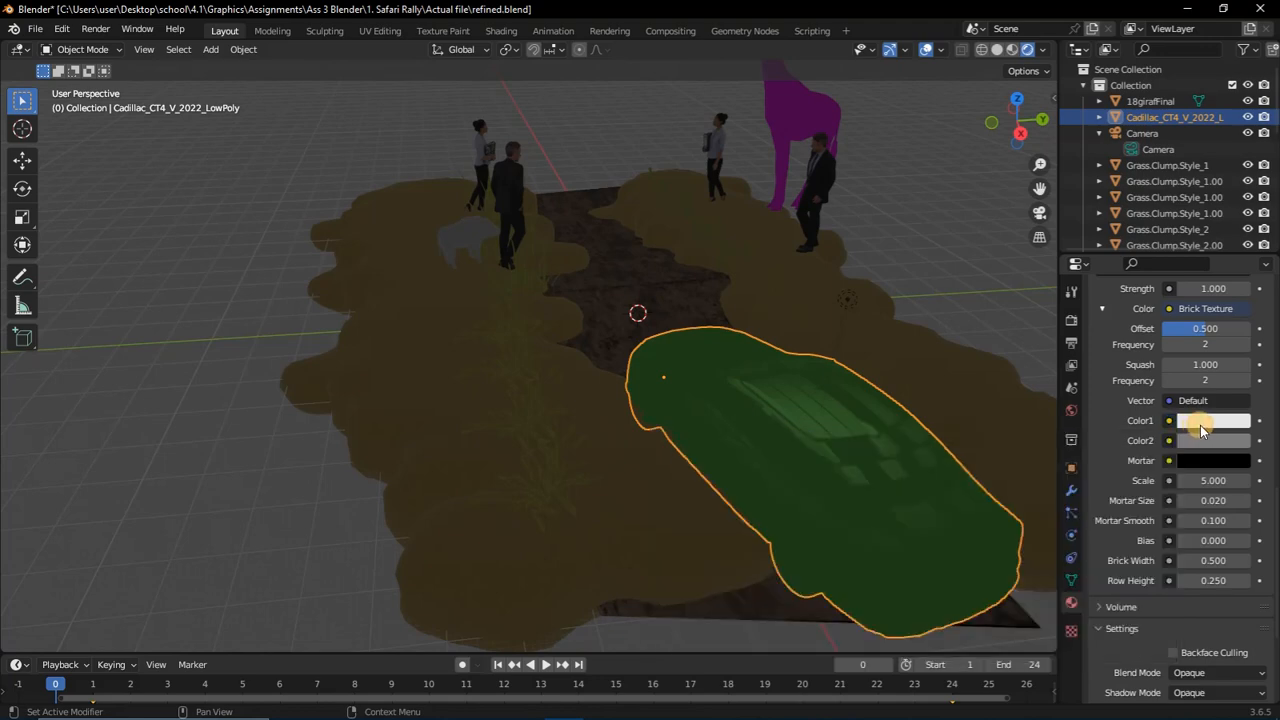
pyautogui.click(1200, 425)
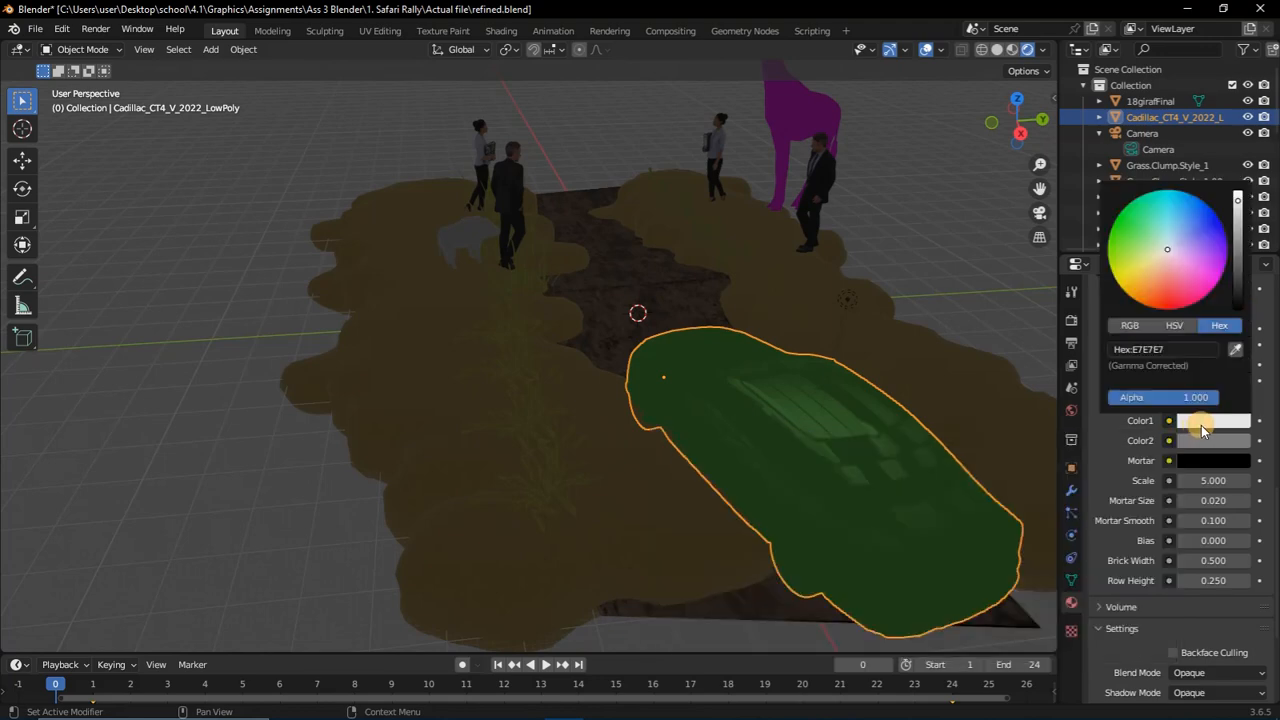
pyautogui.moveTo(1160, 242); pyautogui.dragTo(1175, 274)
pyautogui.click(1153, 256)
pyautogui.click(1184, 246)
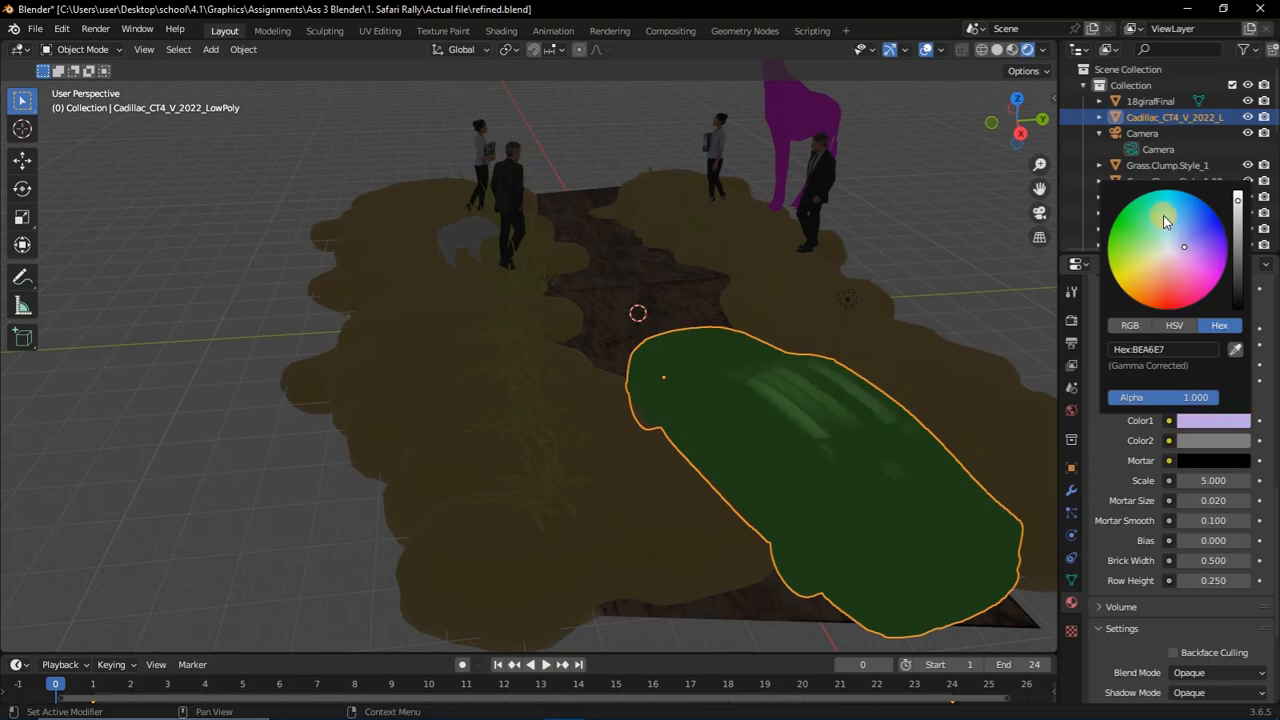
pyautogui.click(1171, 205)
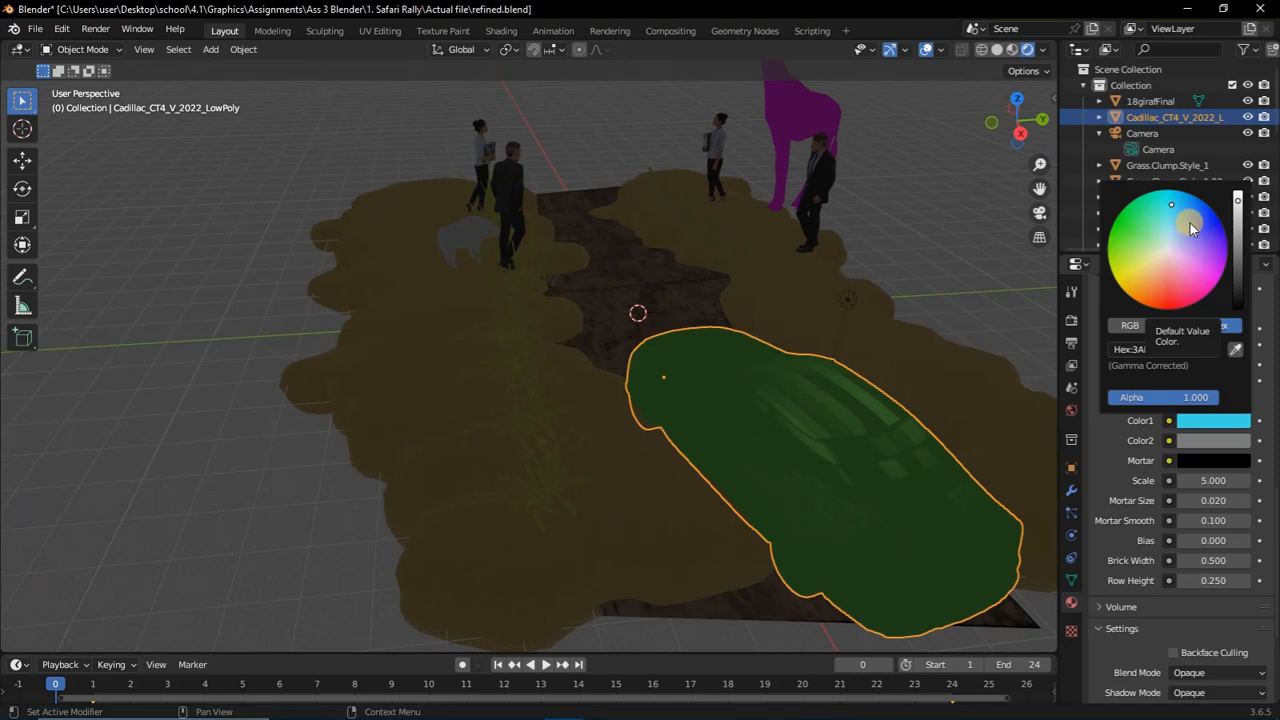
# Set Color2 of the Cadillac material's Brick Texture to a light green
pyautogui.click(1214, 440)
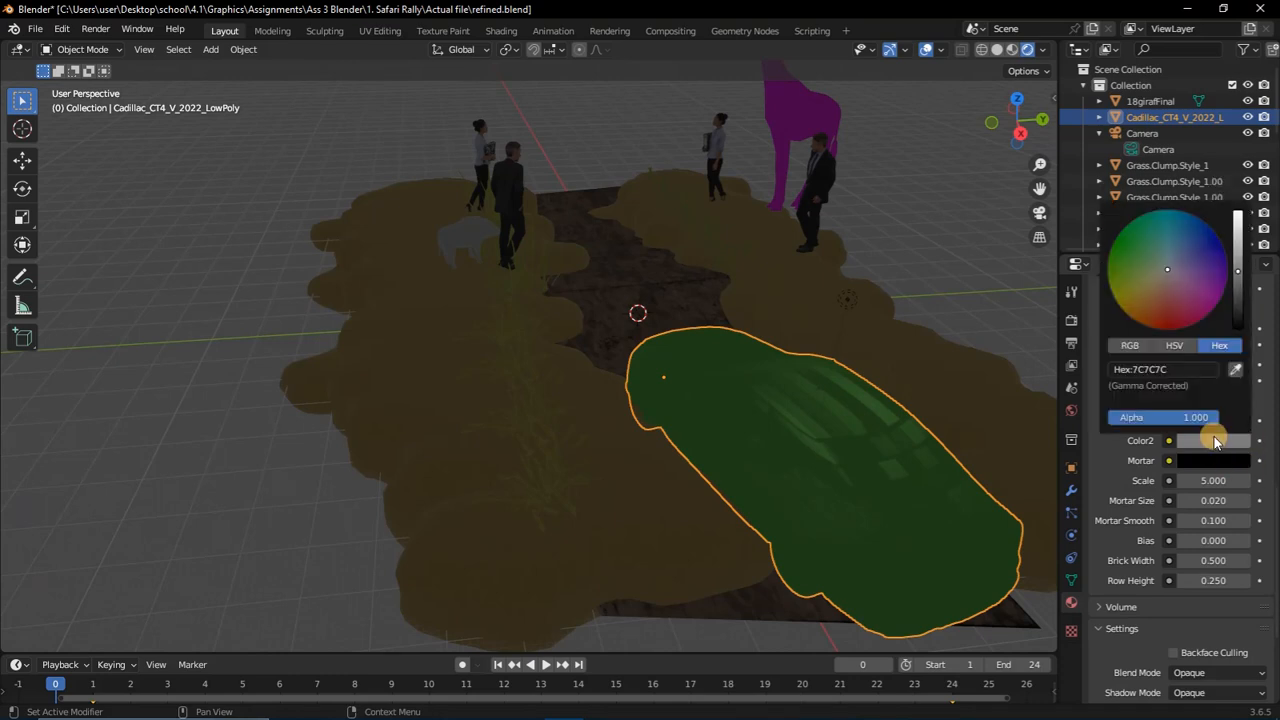
pyautogui.moveTo(1168, 306); pyautogui.dragTo(1238, 212)
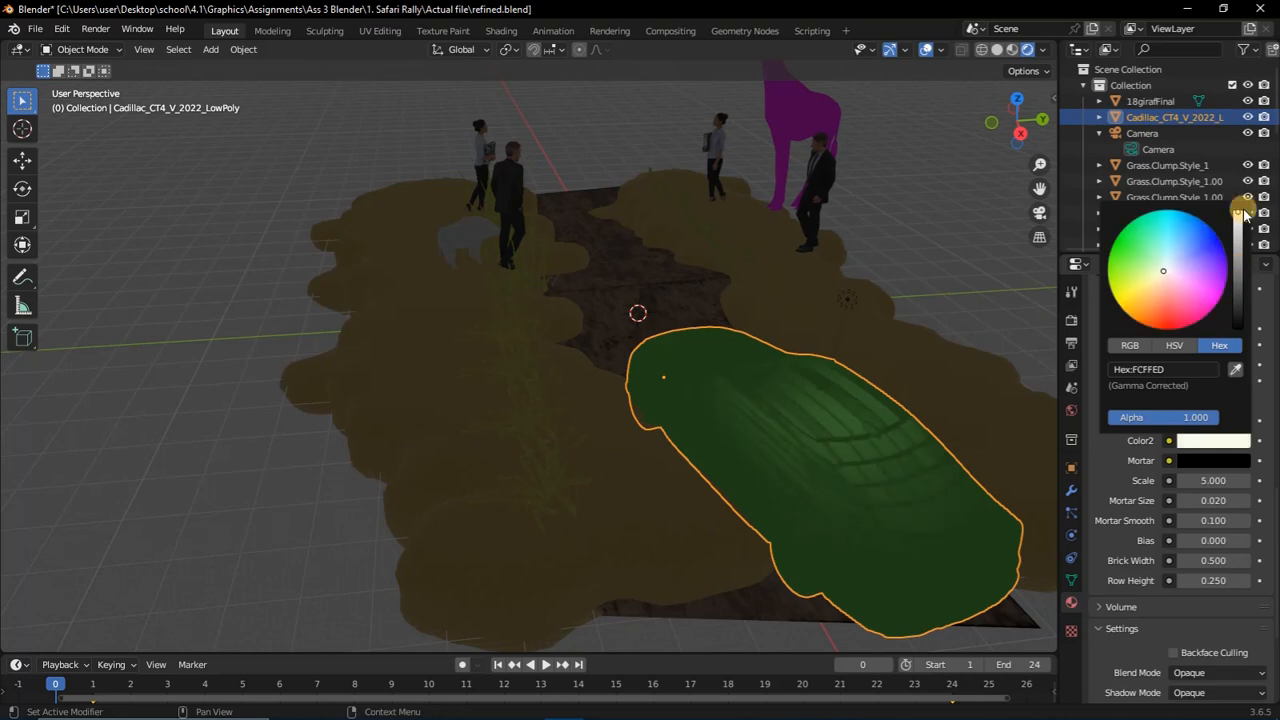
pyautogui.moveTo(1140, 277); pyautogui.dragTo(1140, 262)
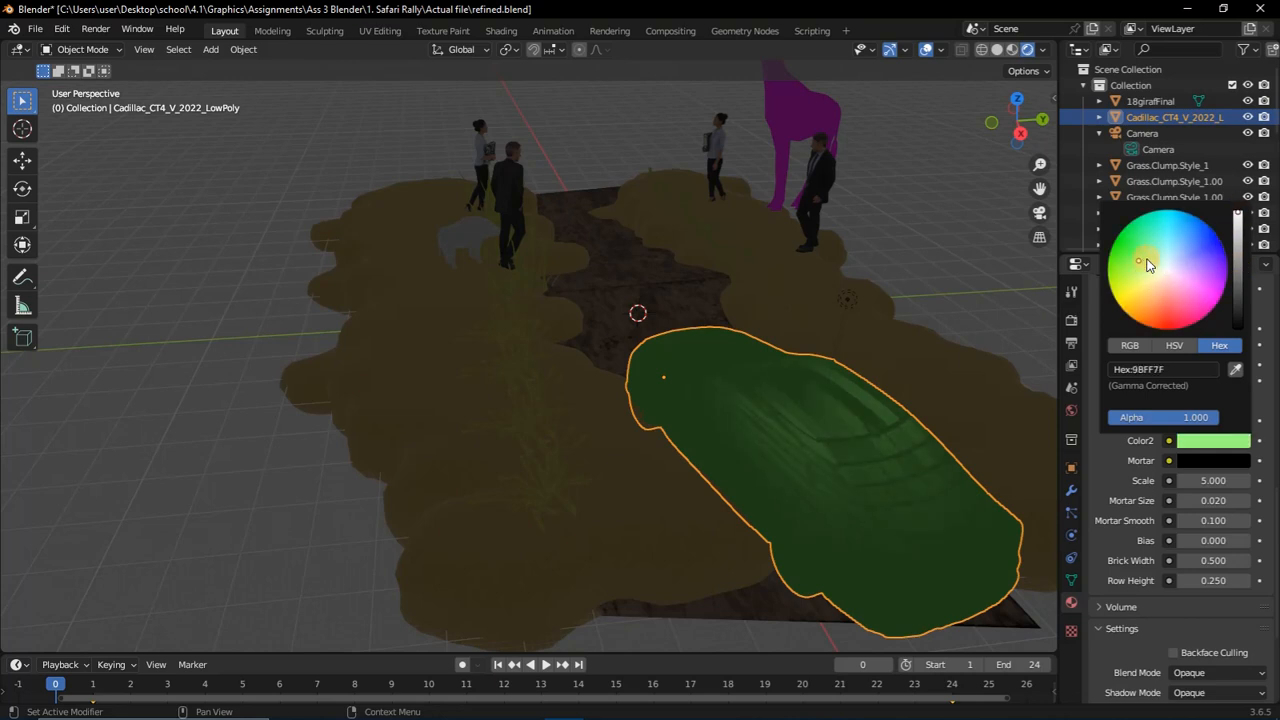
pyautogui.click(1178, 272)
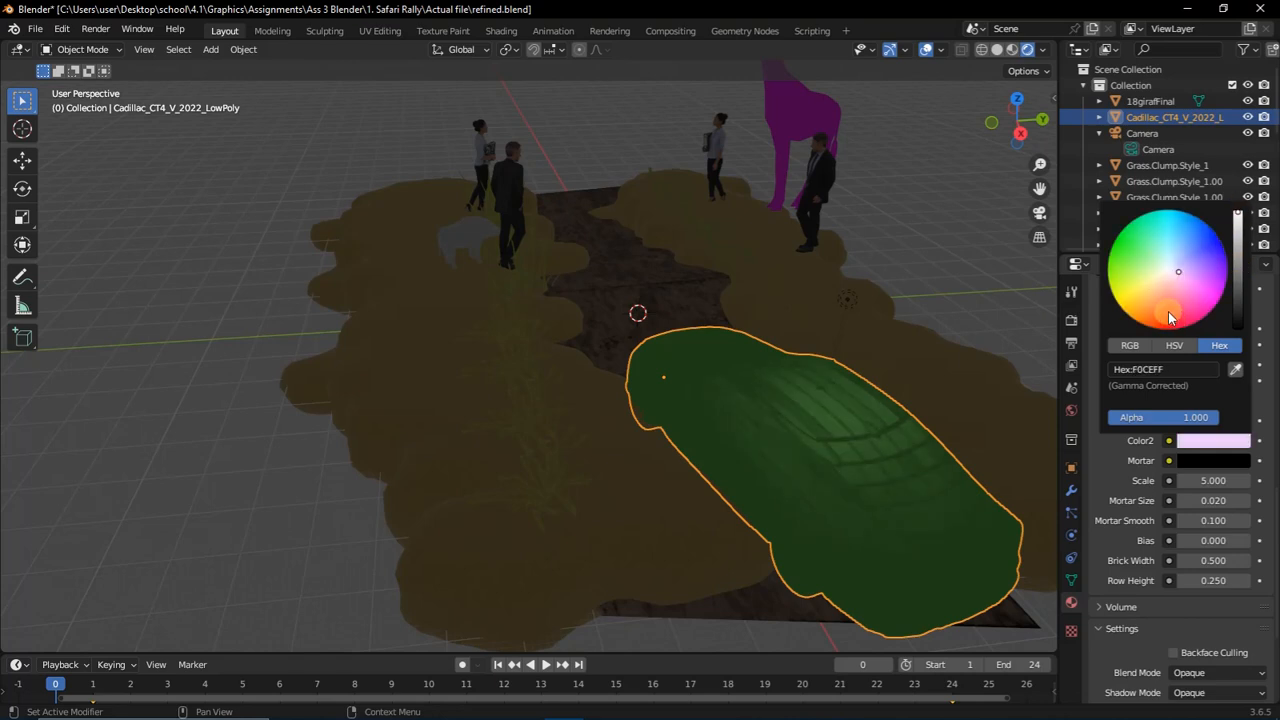
pyautogui.click(1169, 315)
pyautogui.click(1152, 262)
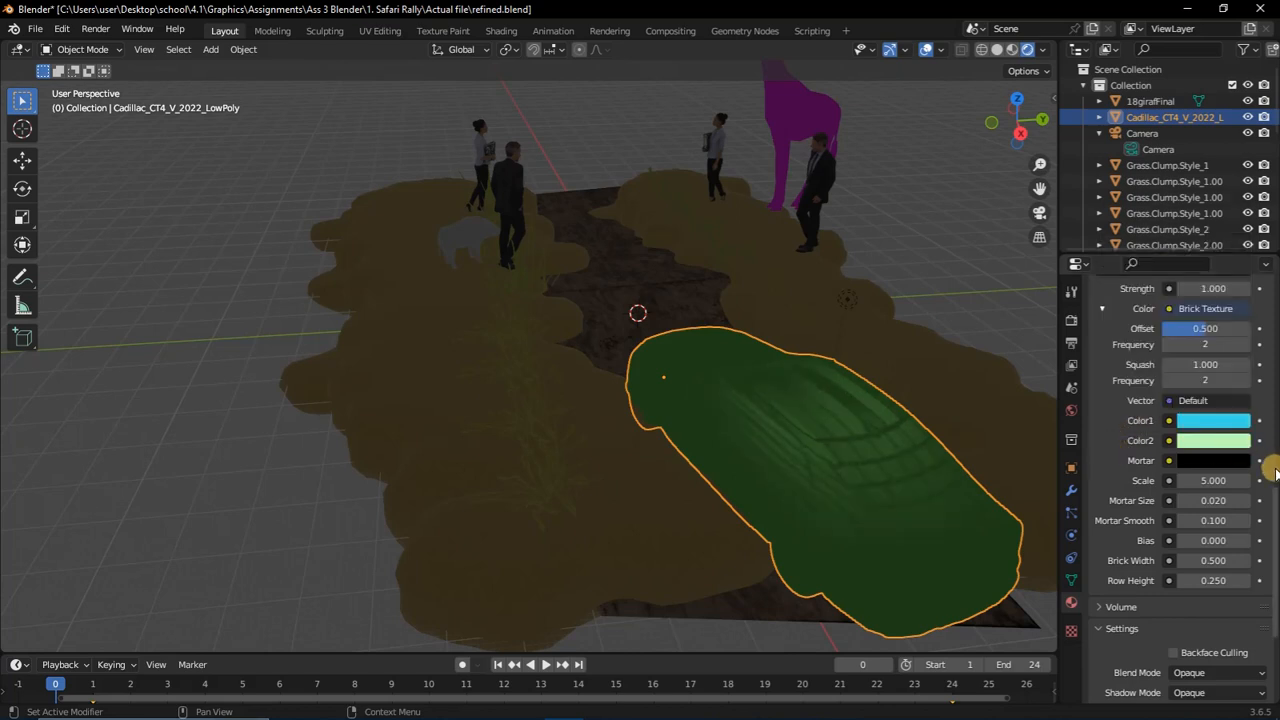
# Set the Subsurface Scattering color of the Cadillac's material to pale green, hex C6E7CC
pyautogui.moveTo(1275, 472); pyautogui.dragTo(1270, 402)
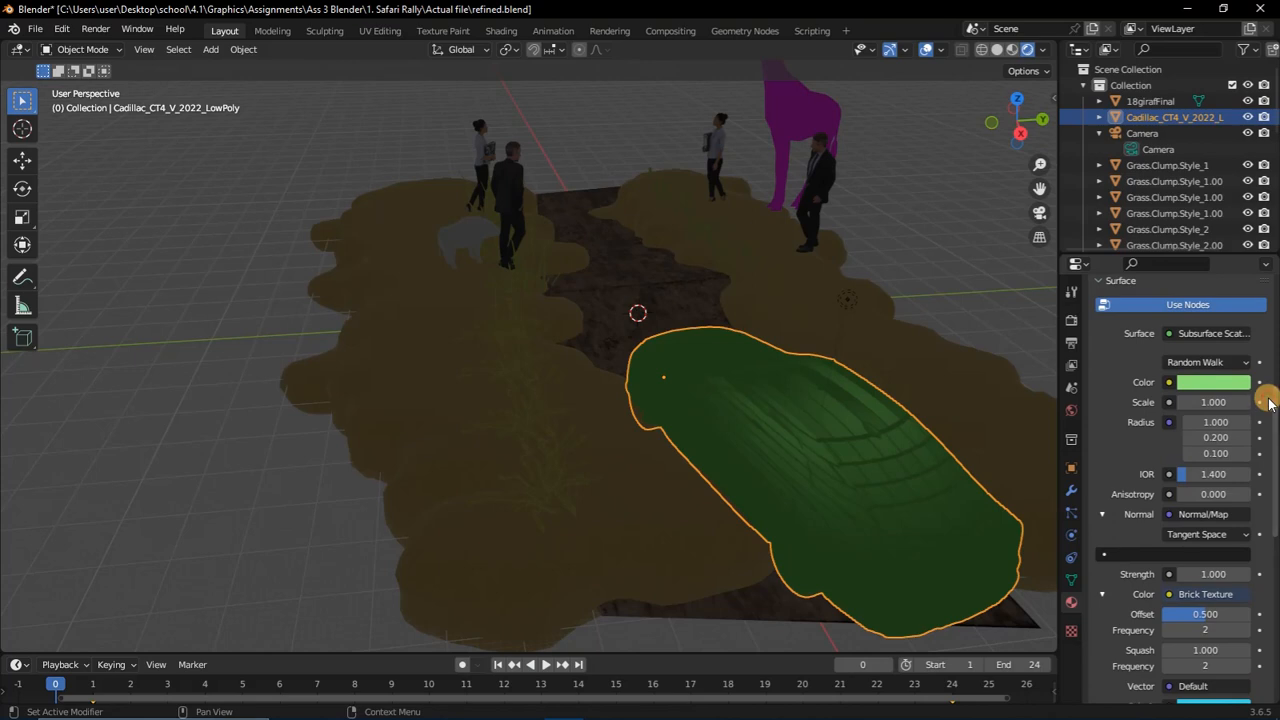
pyautogui.click(1236, 384)
pyautogui.click(1161, 205)
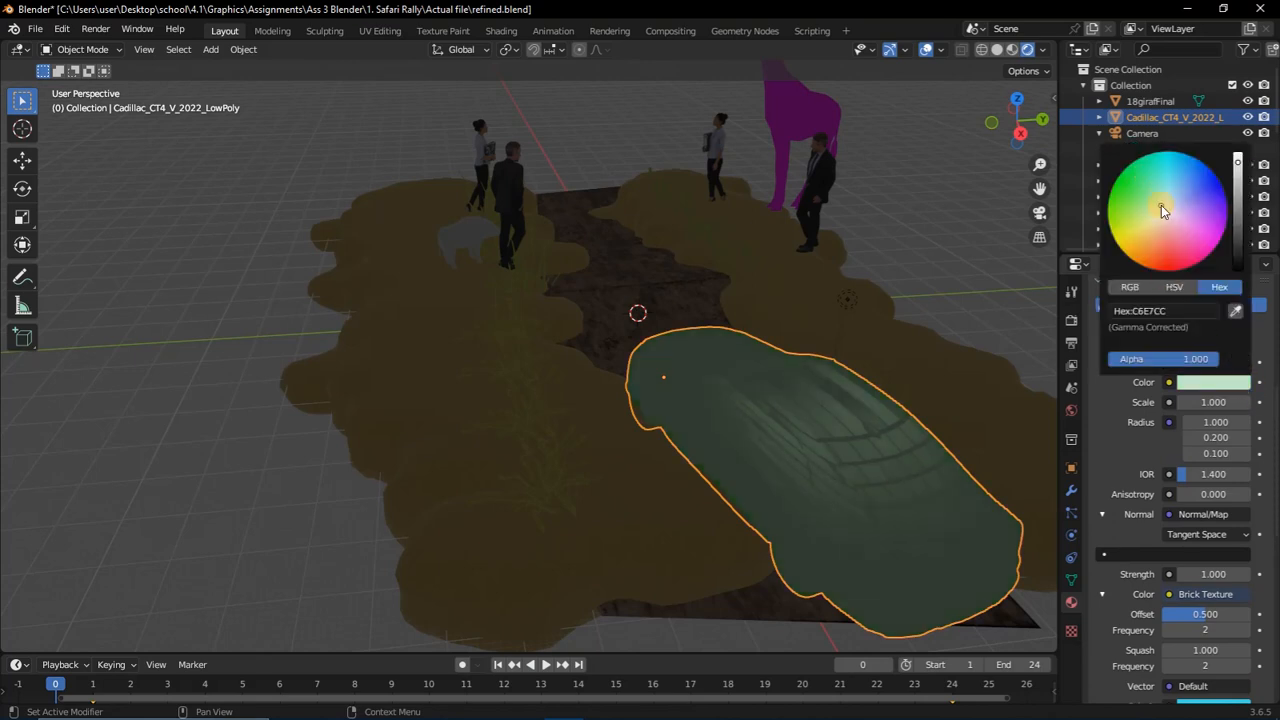
pyautogui.click(1124, 421)
# Replace the Brick Texture in the Cadillac's normal map Color input with an Environment Texture
pyautogui.moveTo(1275, 403); pyautogui.dragTo(1268, 480)
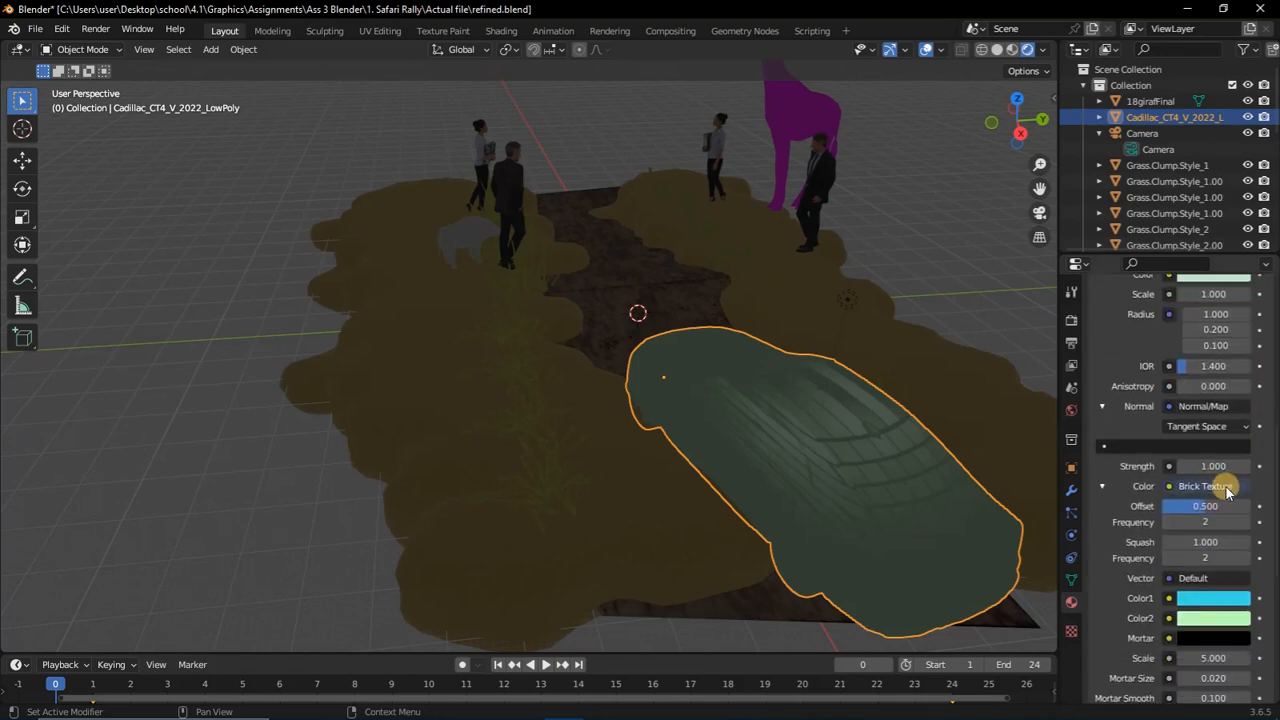
pyautogui.click(1225, 486)
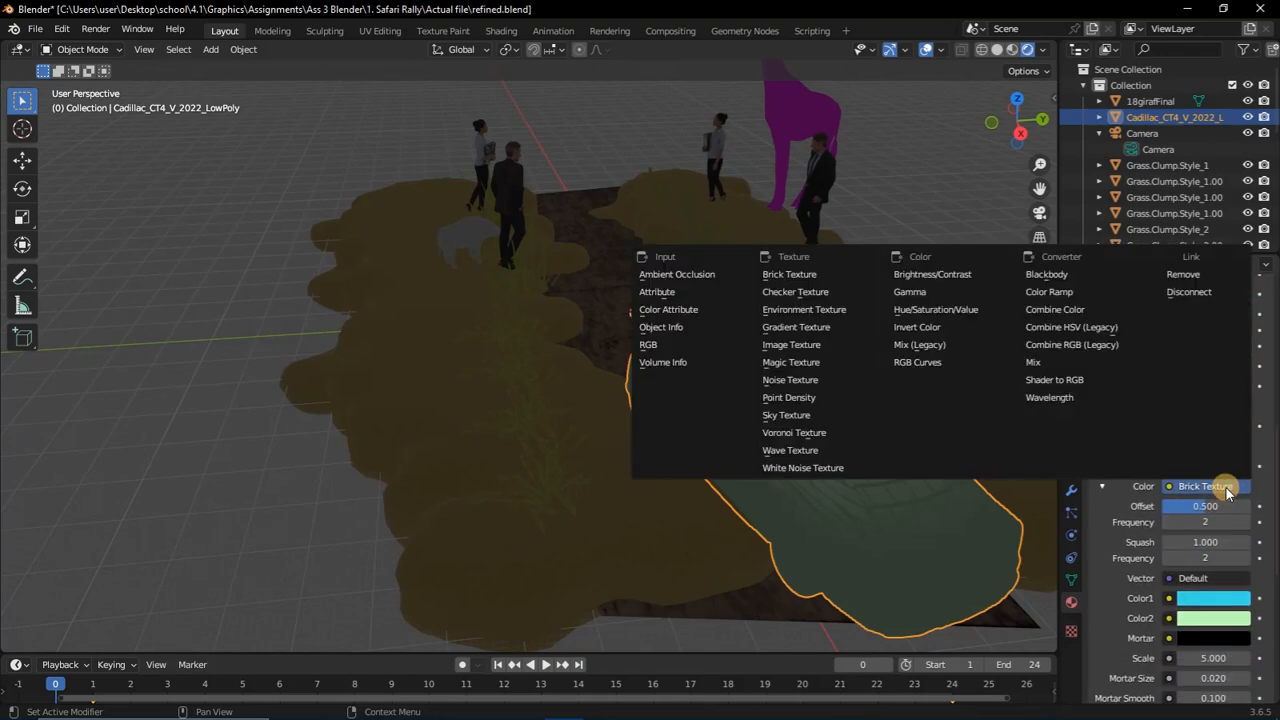
pyautogui.click(808, 309)
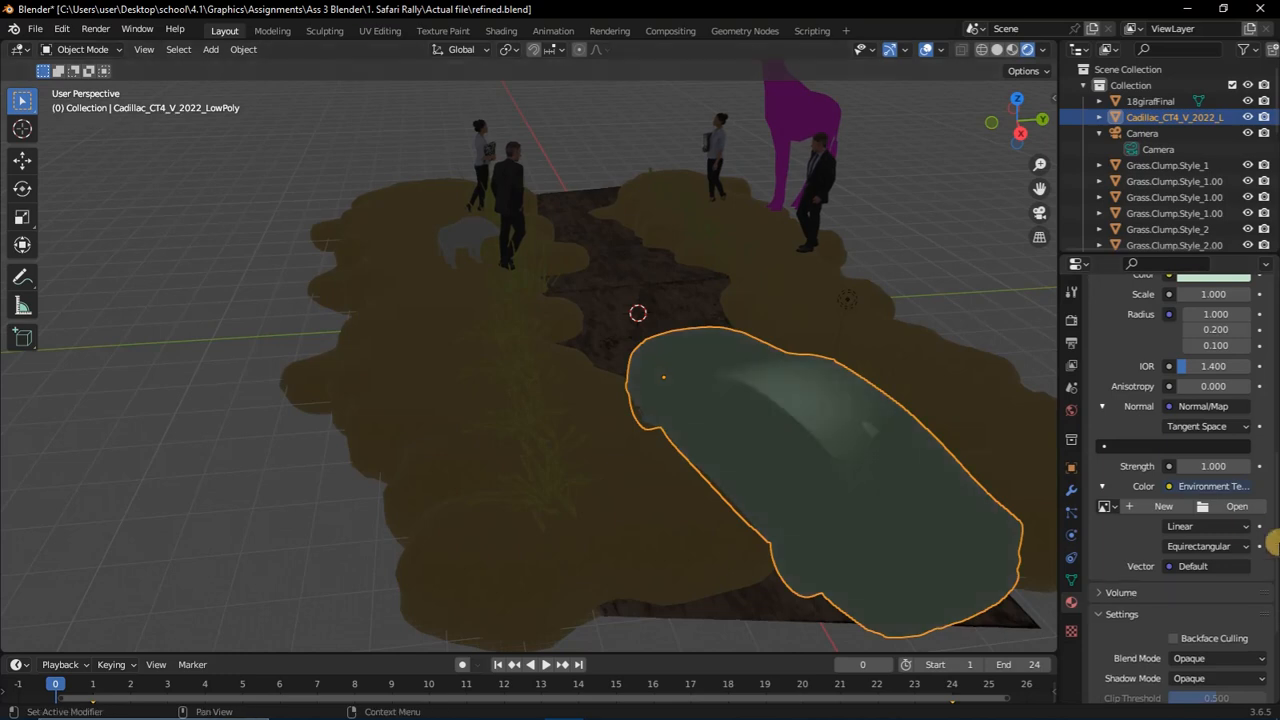
pyautogui.moveTo(1275, 485); pyautogui.dragTo(1277, 429)
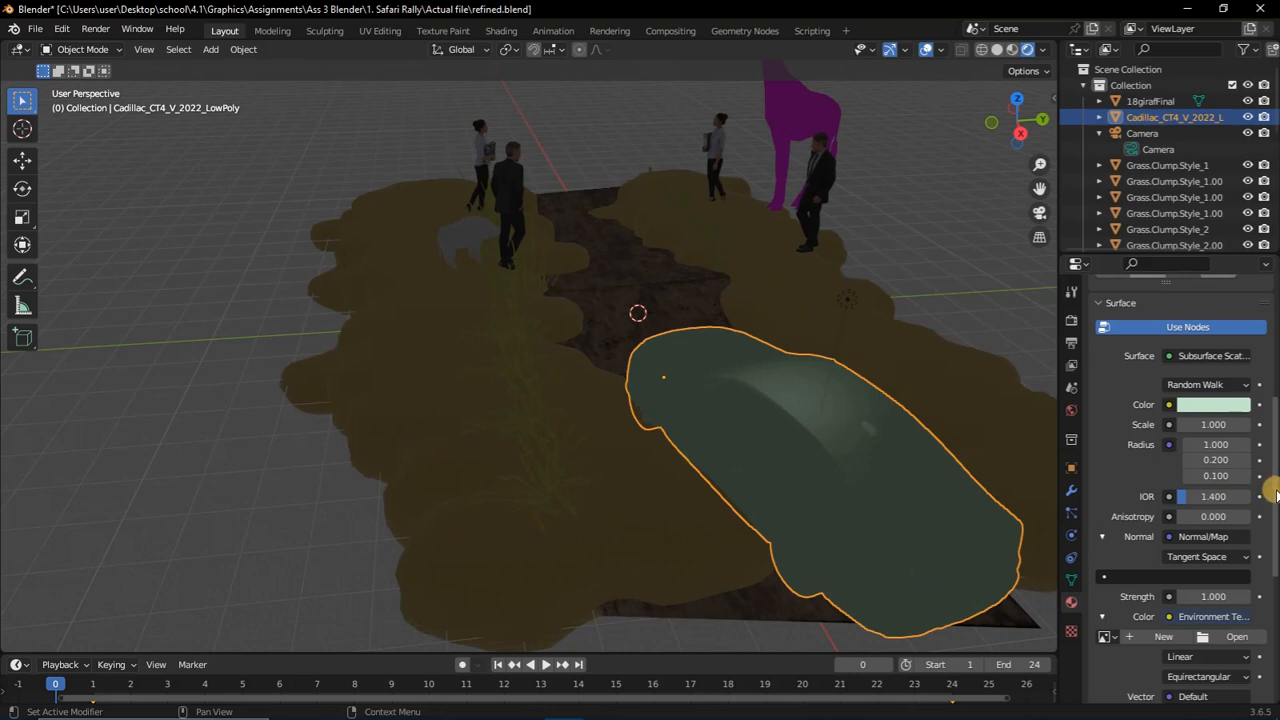
pyautogui.scroll(-2, 1273, 496)
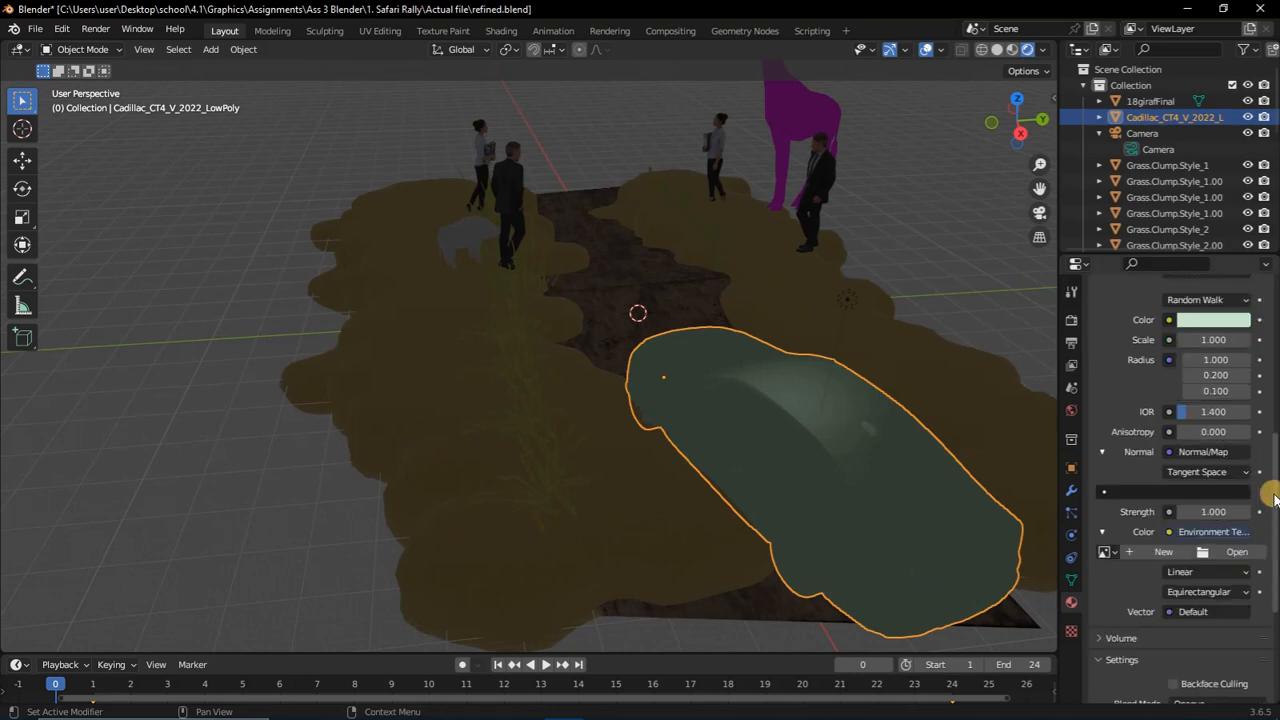
pyautogui.click(1102, 532)
pyautogui.click(1102, 532)
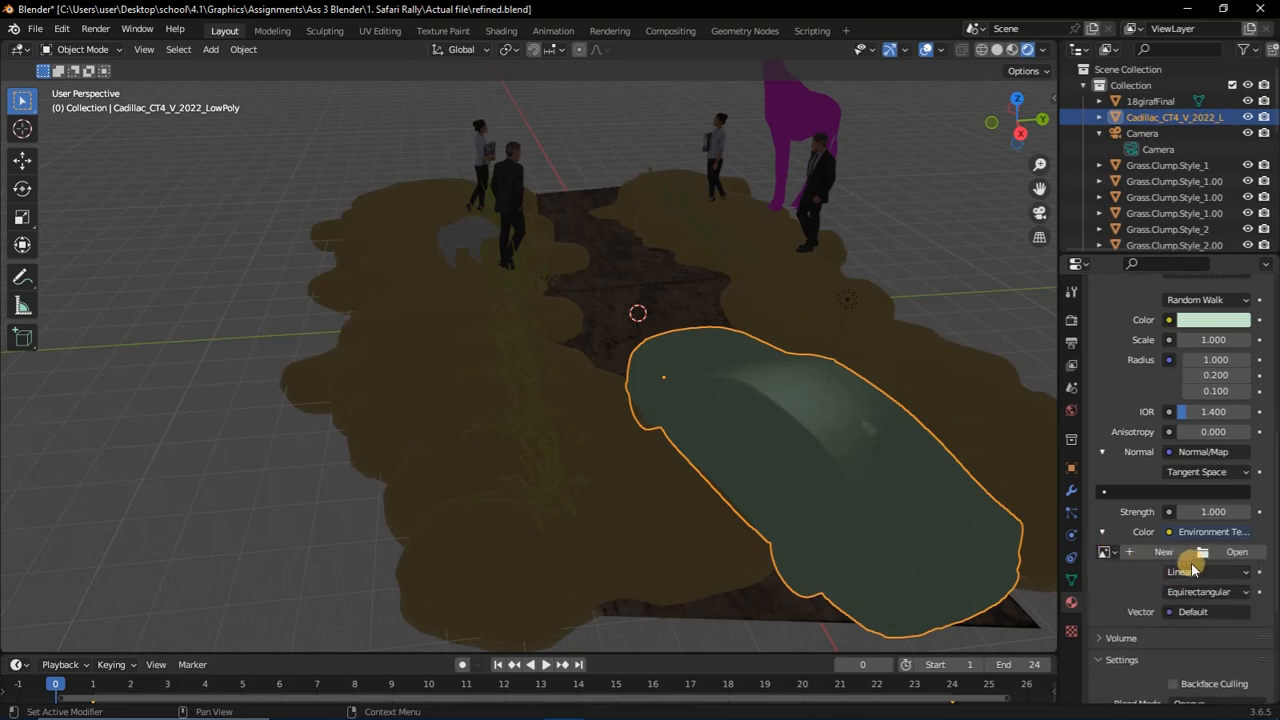
pyautogui.click(1198, 611)
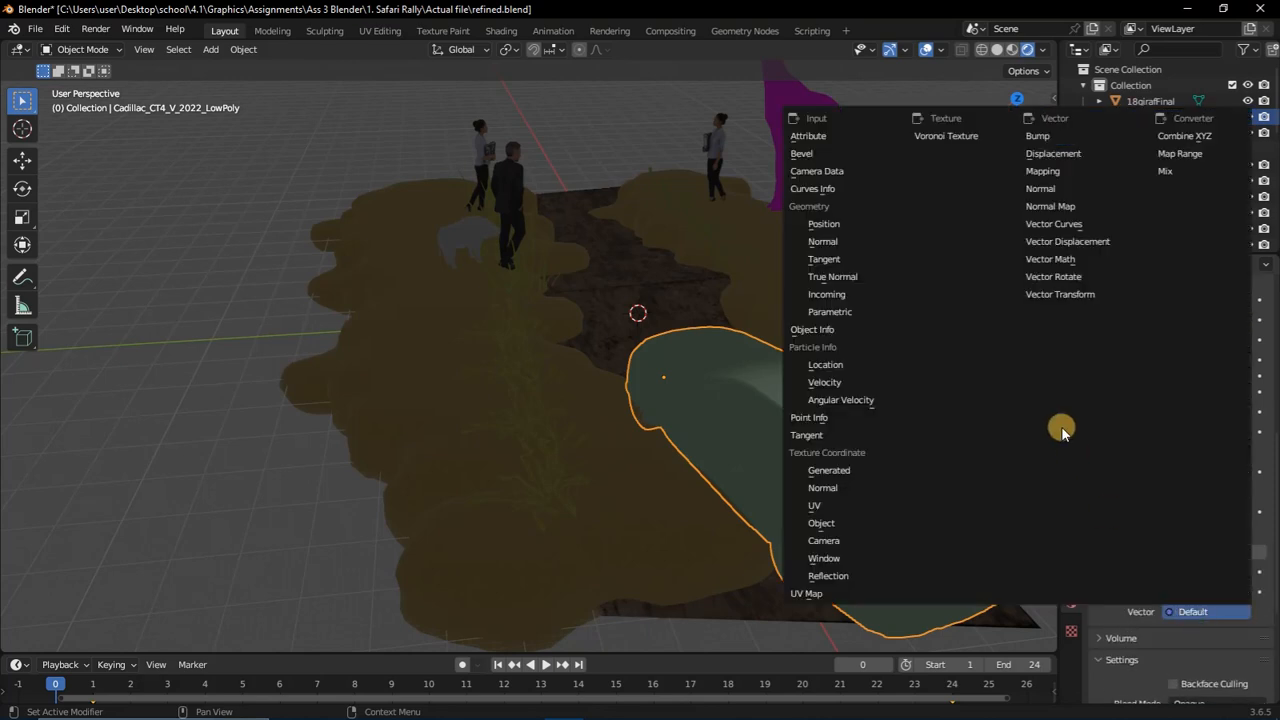
pyautogui.click(1124, 606)
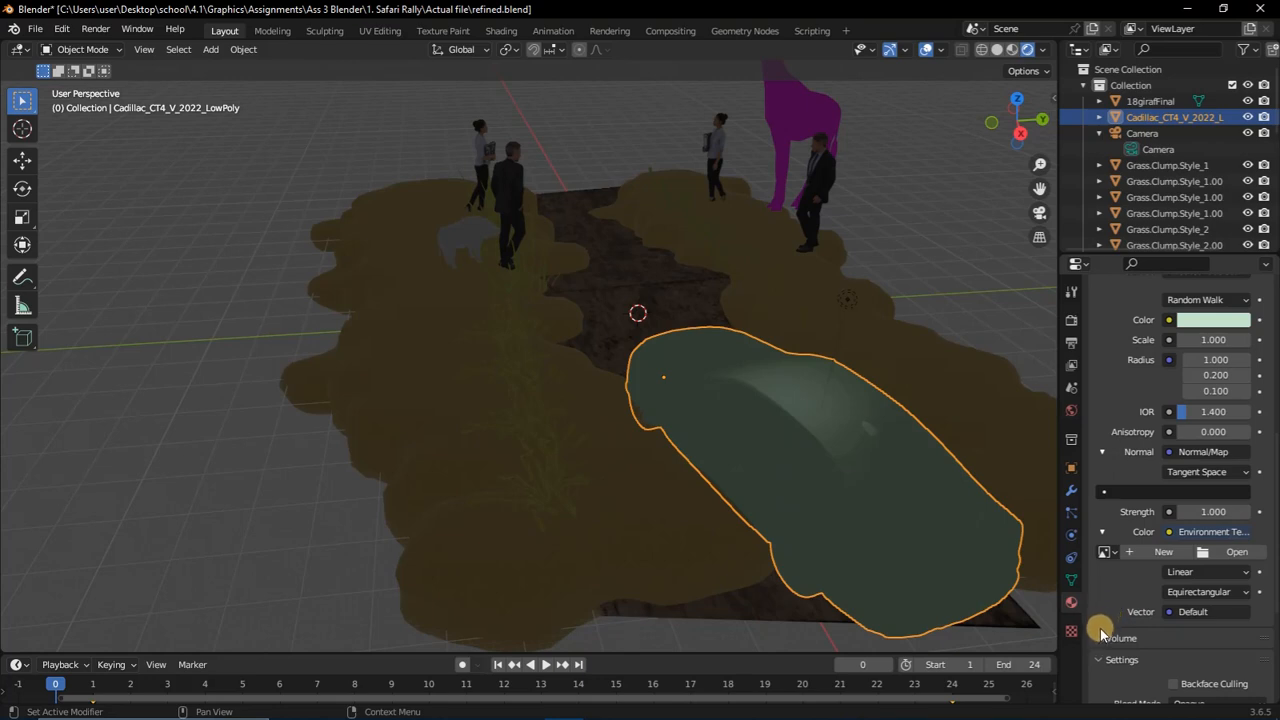
pyautogui.click(1099, 640)
# Create a new blank 1024 × 1024 px image with a bright green color for the Cadillac's Environment Texture
pyautogui.click(1163, 551)
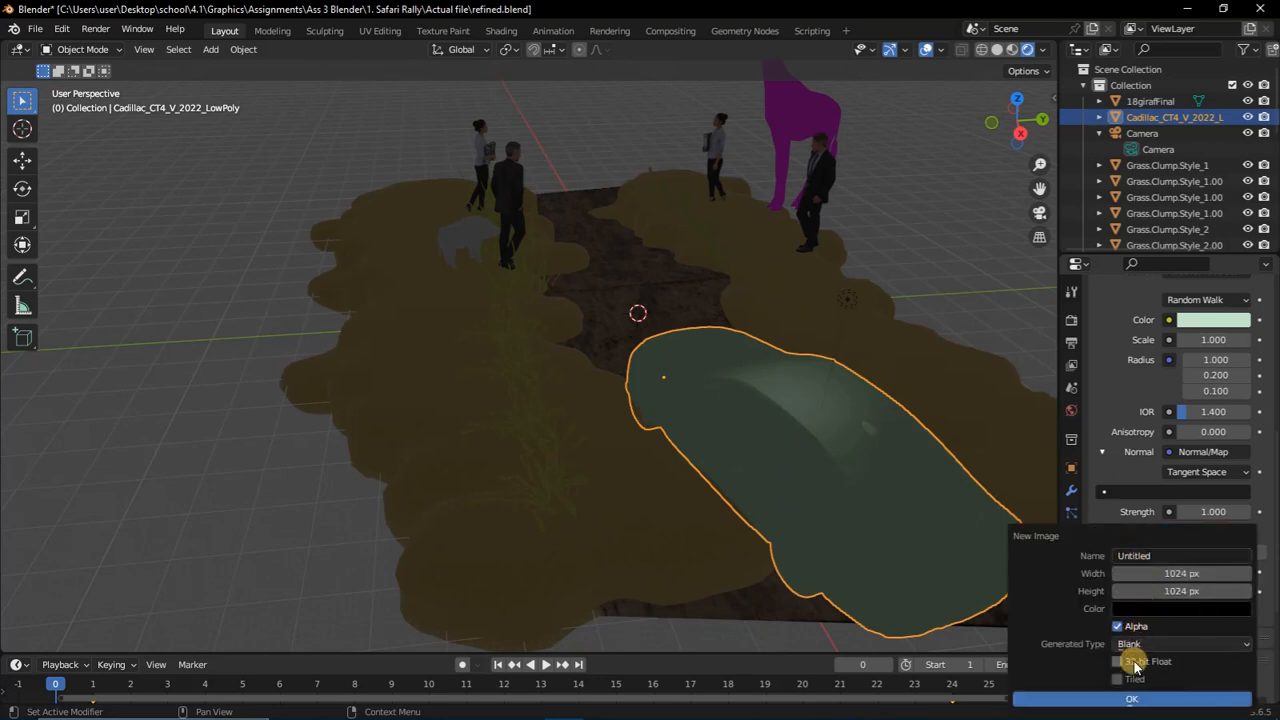
pyautogui.click(1153, 609)
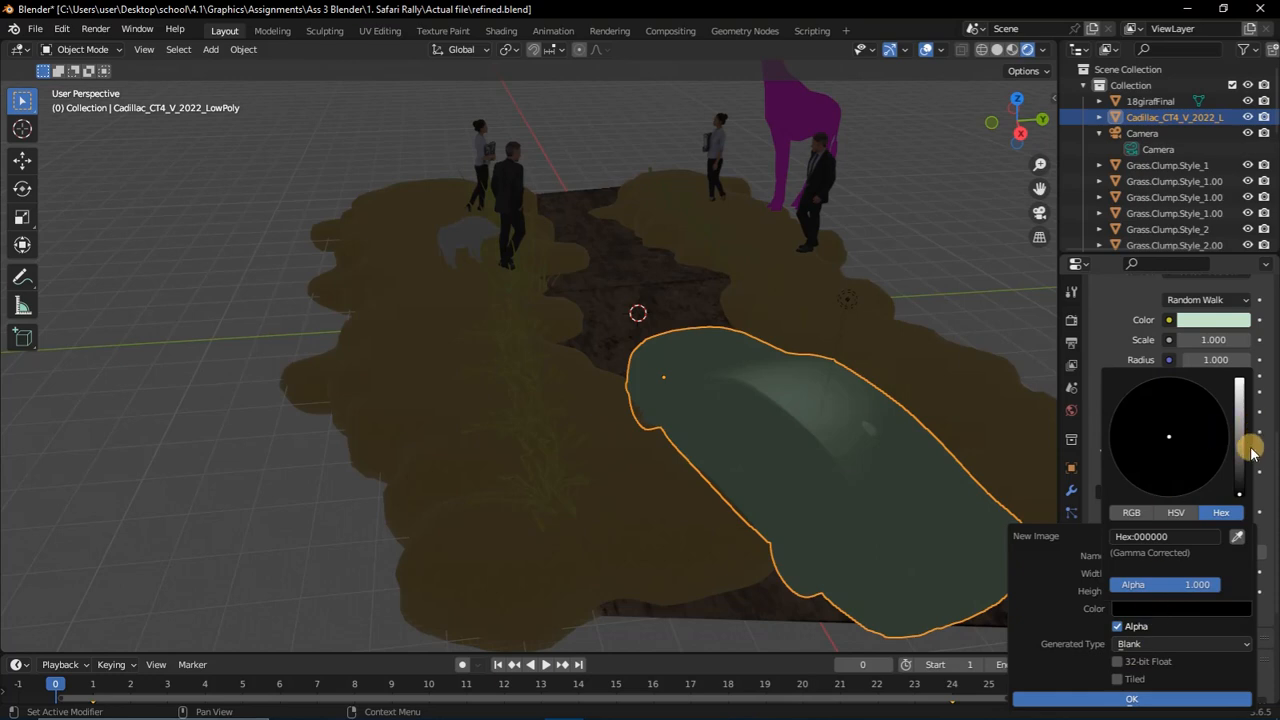
pyautogui.moveTo(1250, 455); pyautogui.dragTo(1239, 380)
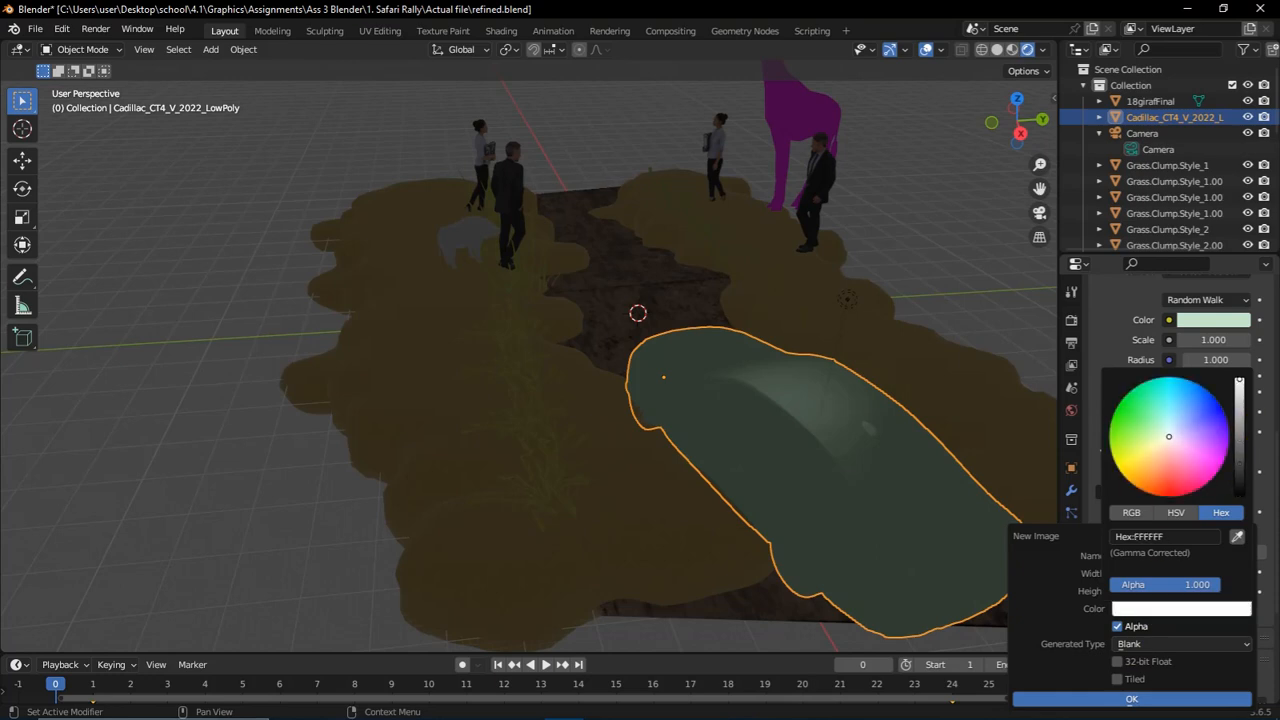
pyautogui.click(1133, 417)
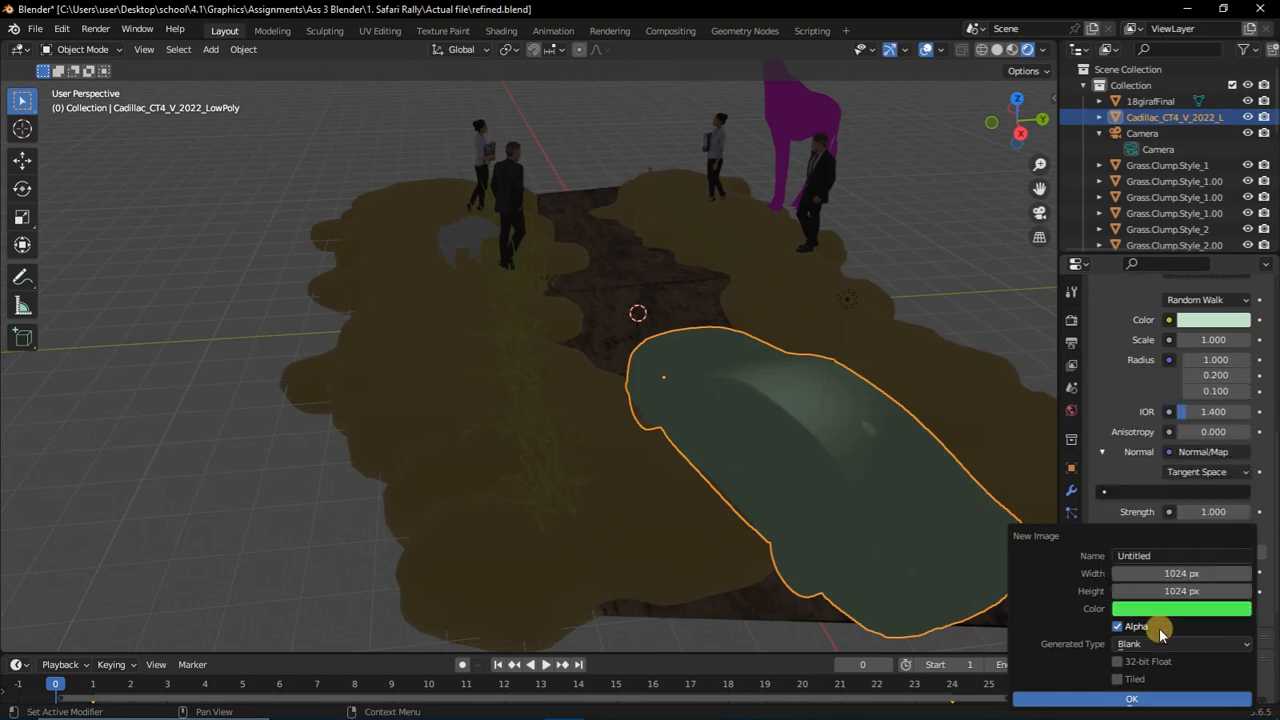
pyautogui.click(1136, 698)
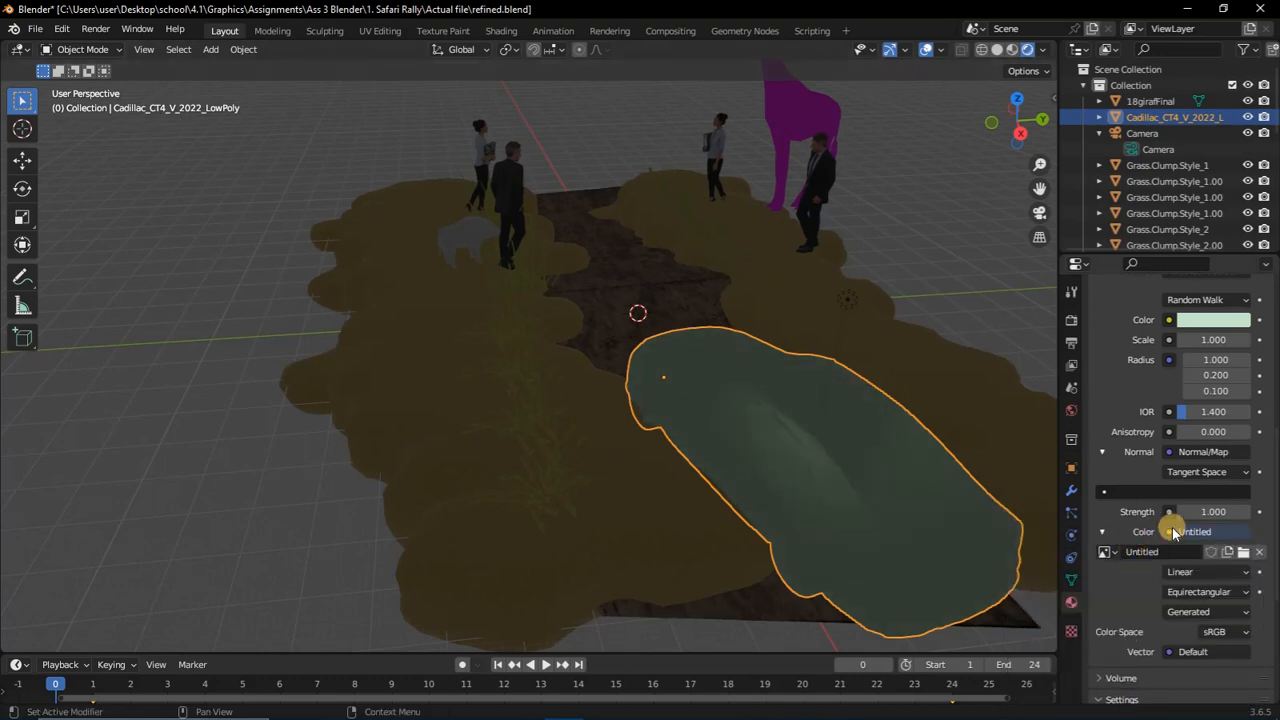
# Select the giraffe and replace the image texture in its material's Base Color with a Brick Texture
pyautogui.moveTo(1275, 468); pyautogui.dragTo(1272, 605)
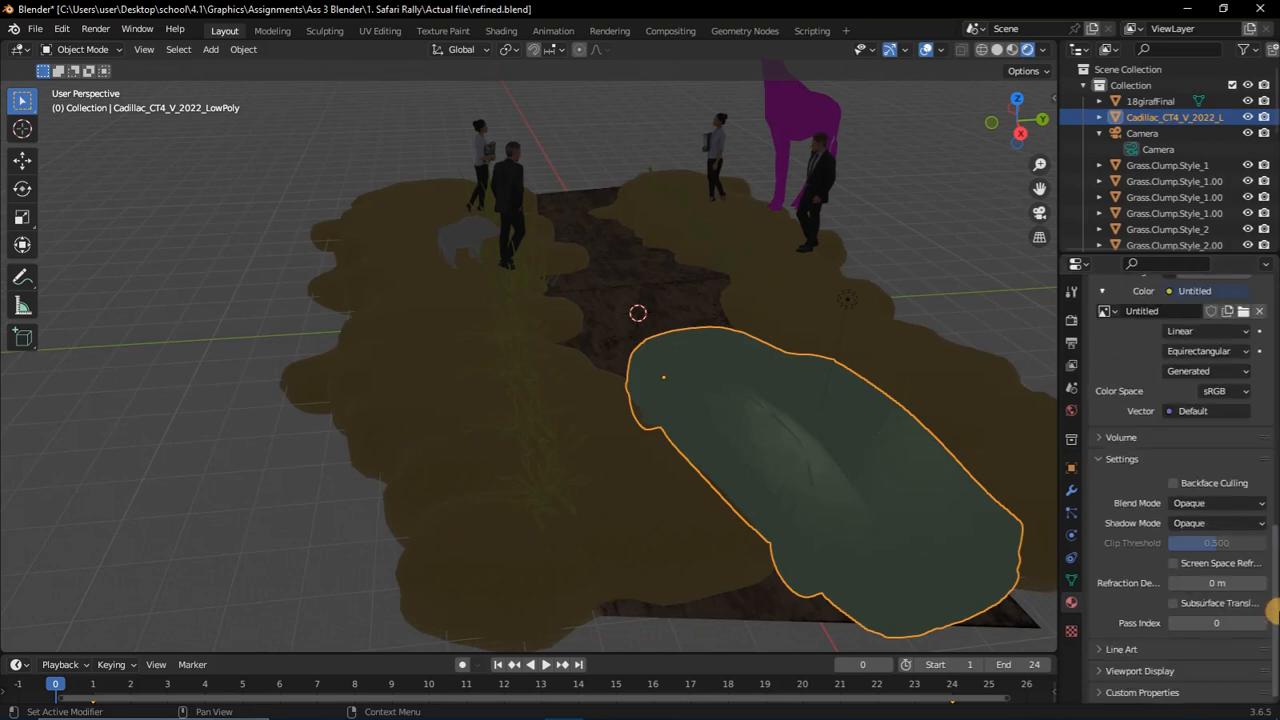
pyautogui.click(797, 117)
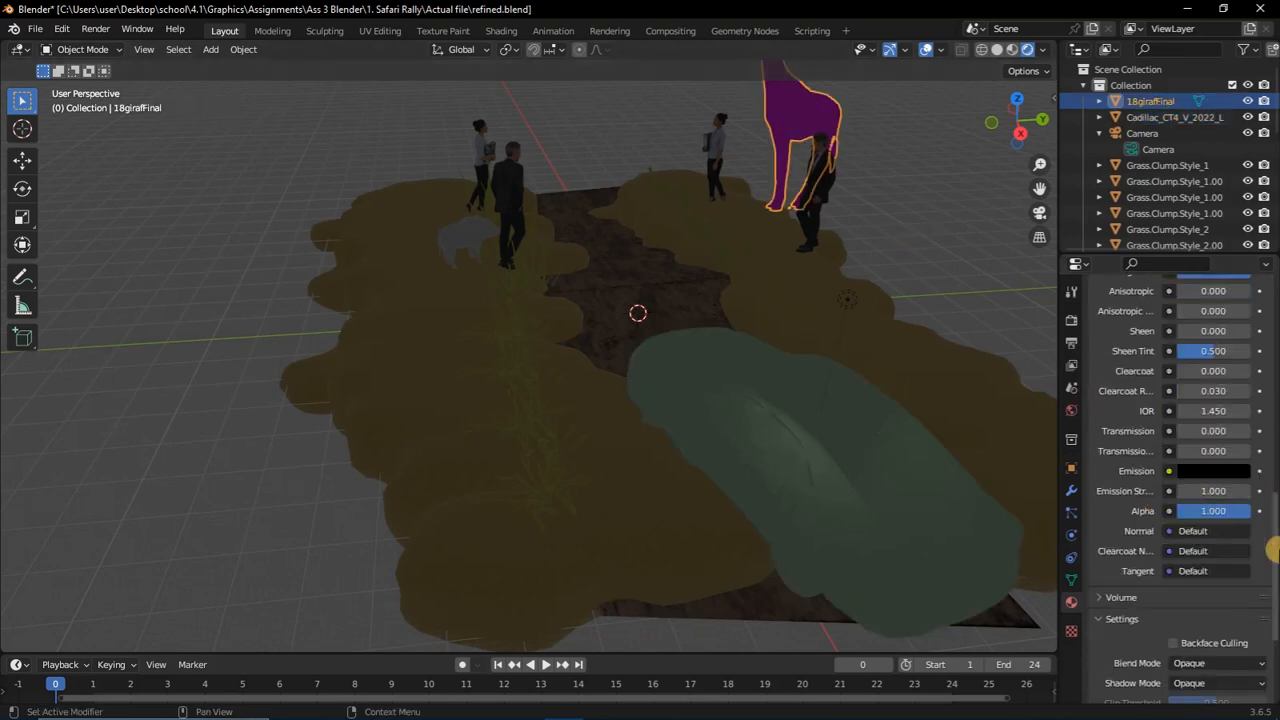
pyautogui.moveTo(1272, 548); pyautogui.dragTo(1272, 412)
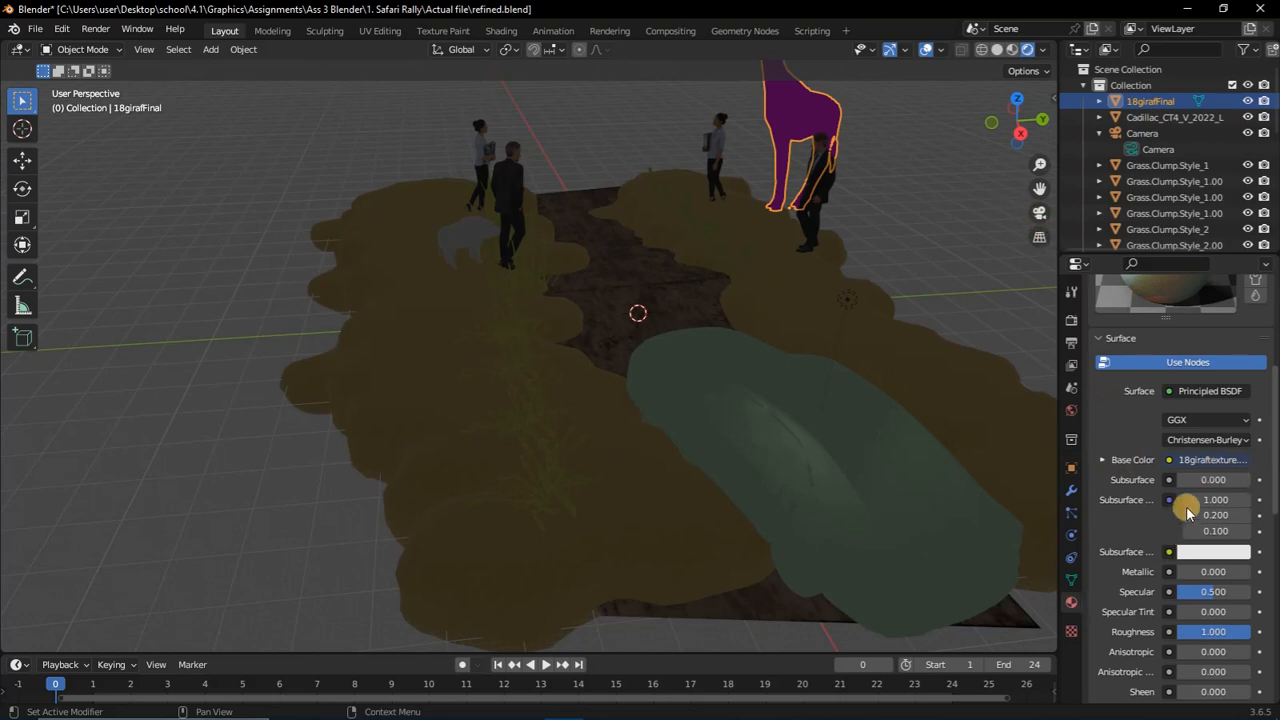
pyautogui.click(1192, 462)
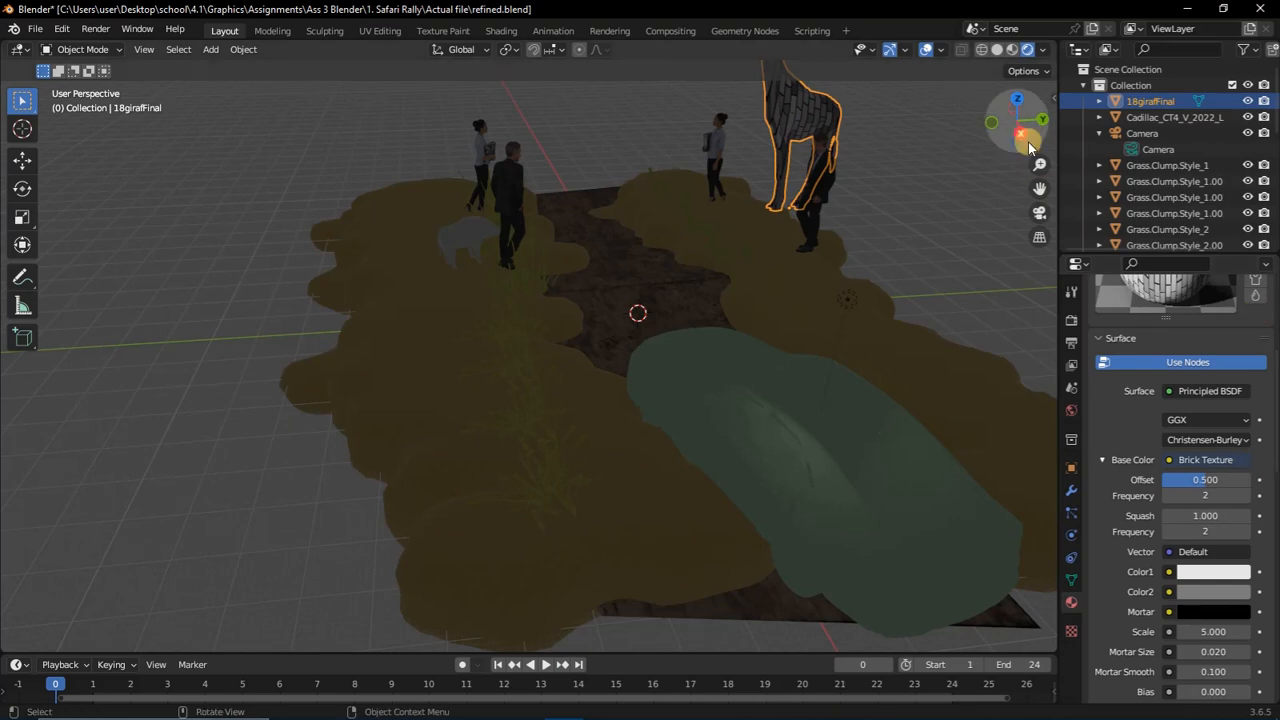
# Set the Mortar color of the giraffe's Brick Texture to hex BFA862 and darken it to 3F3720
pyautogui.moveTo(1039, 166)
pyautogui.mouseDown()
pyautogui.moveTo(1039, 194)
pyautogui.moveTo(1039, 166)
pyautogui.mouseUp()
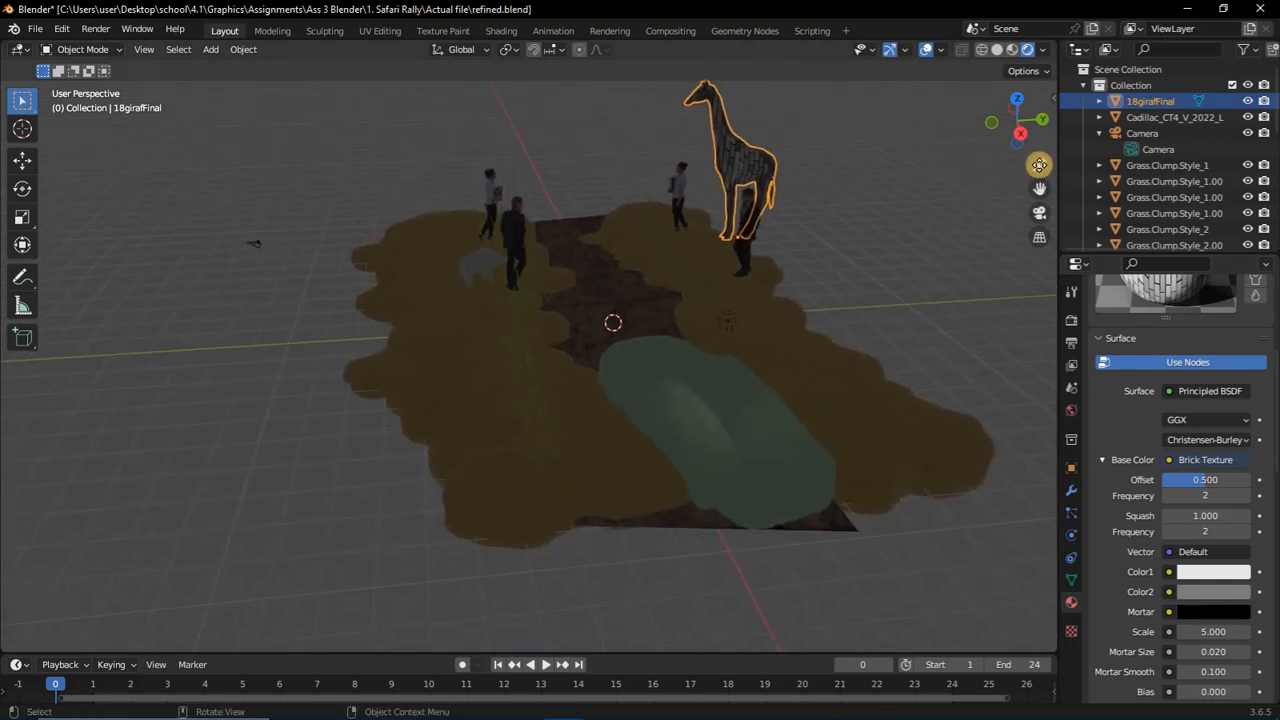
pyautogui.click(1209, 612)
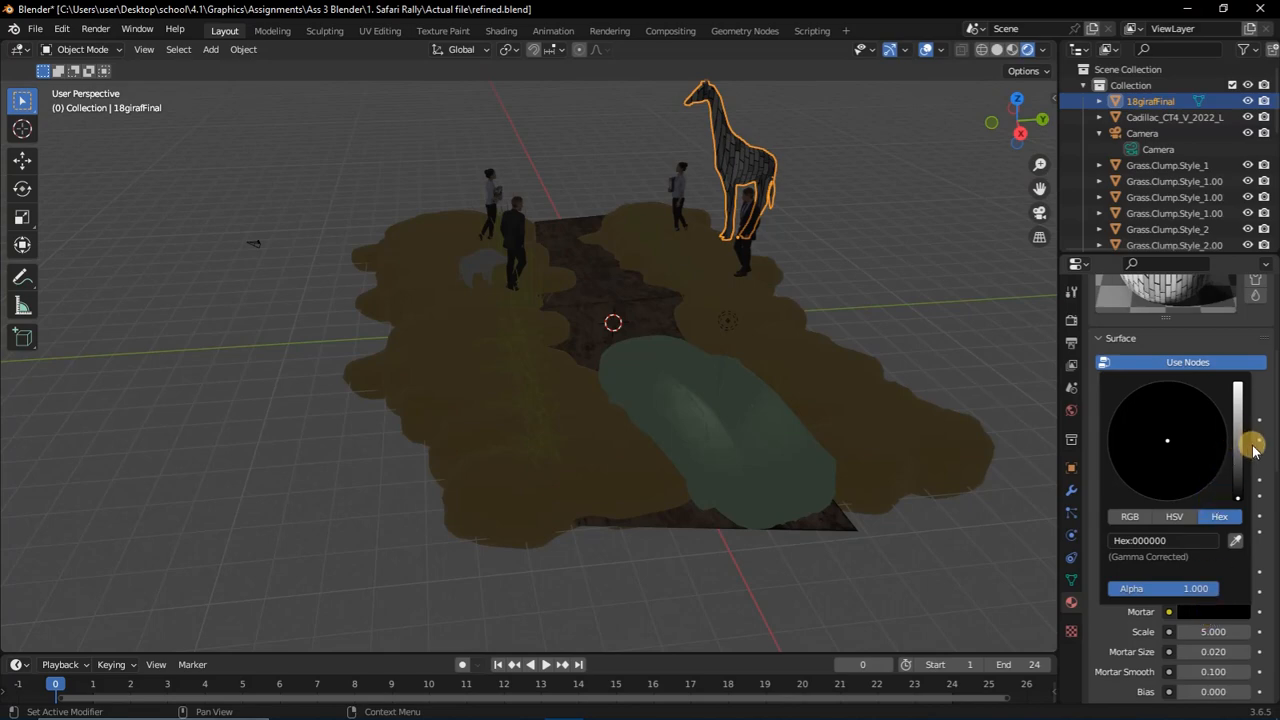
pyautogui.click(1205, 611)
pyautogui.moveTo(1240, 488); pyautogui.dragTo(1237, 441)
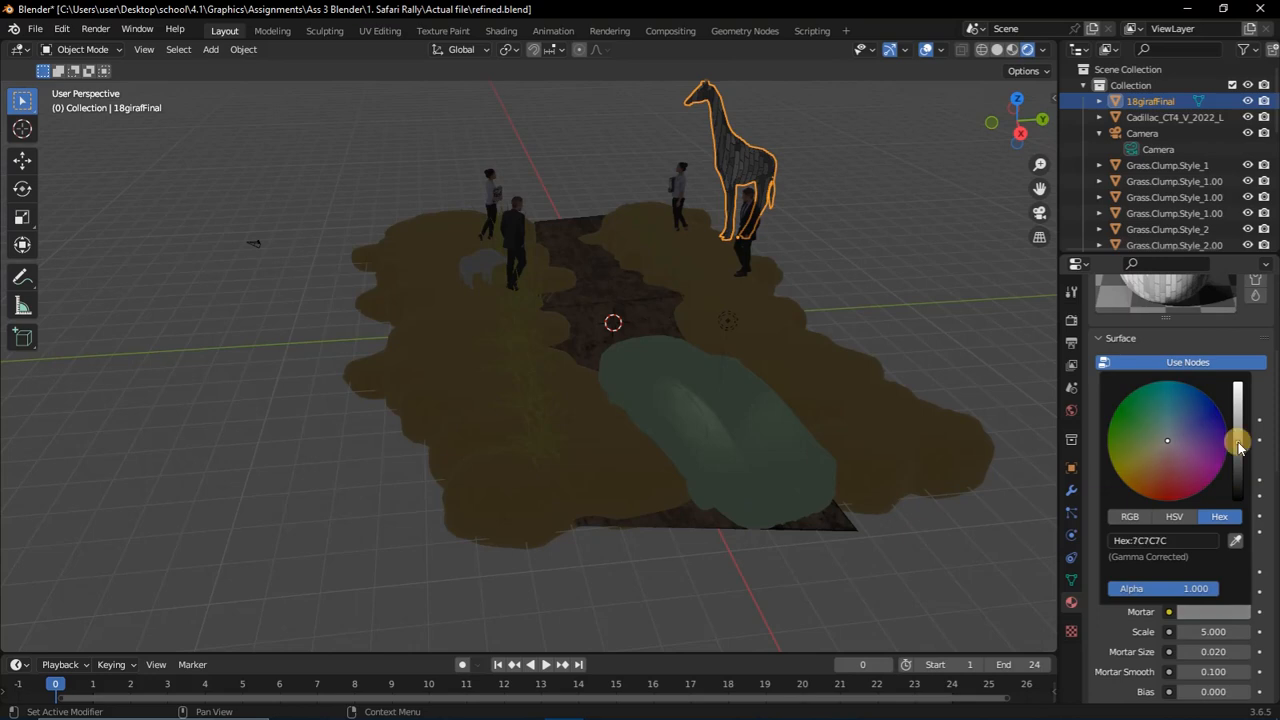
pyautogui.click(1187, 540)
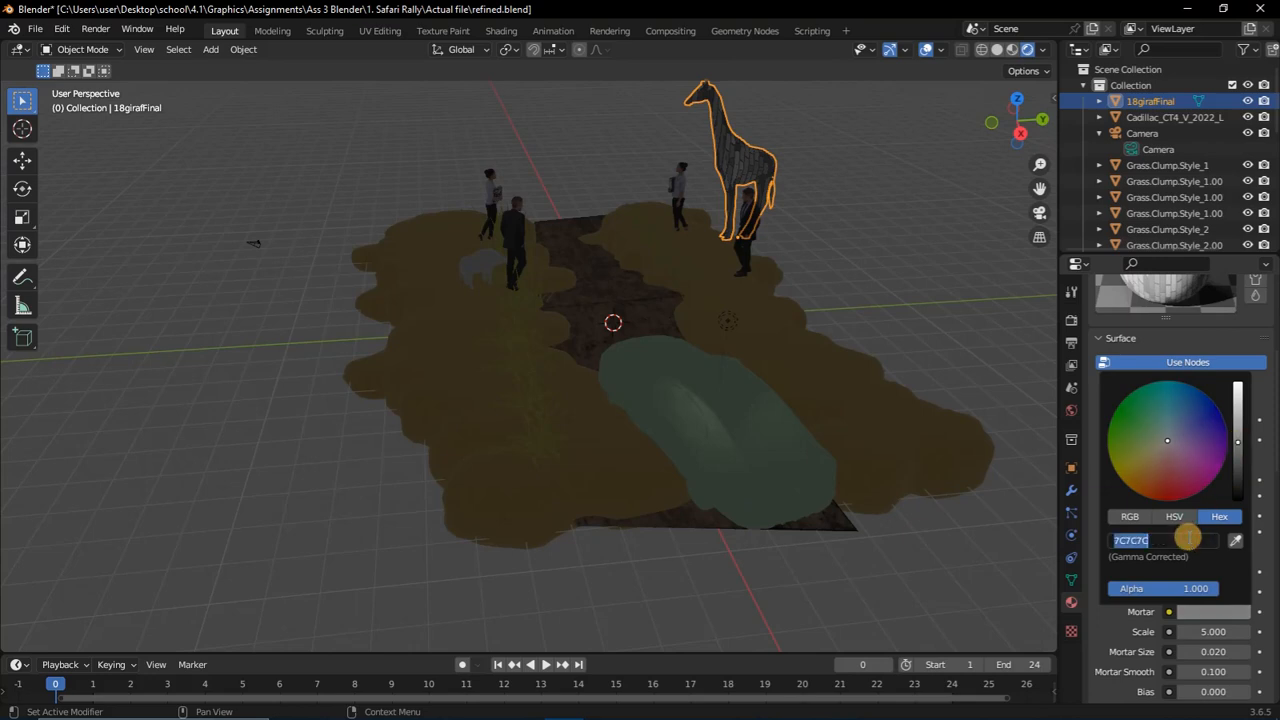
pyautogui.write('BFA862')
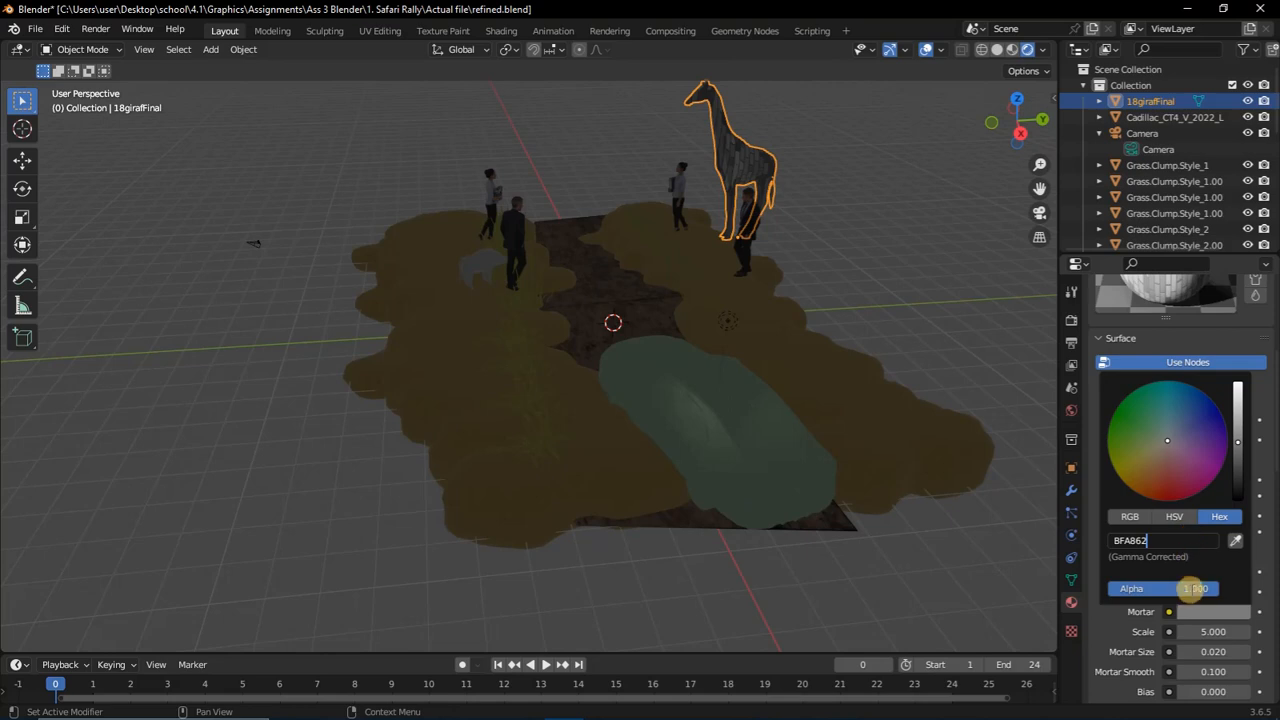
pyautogui.press('Return')
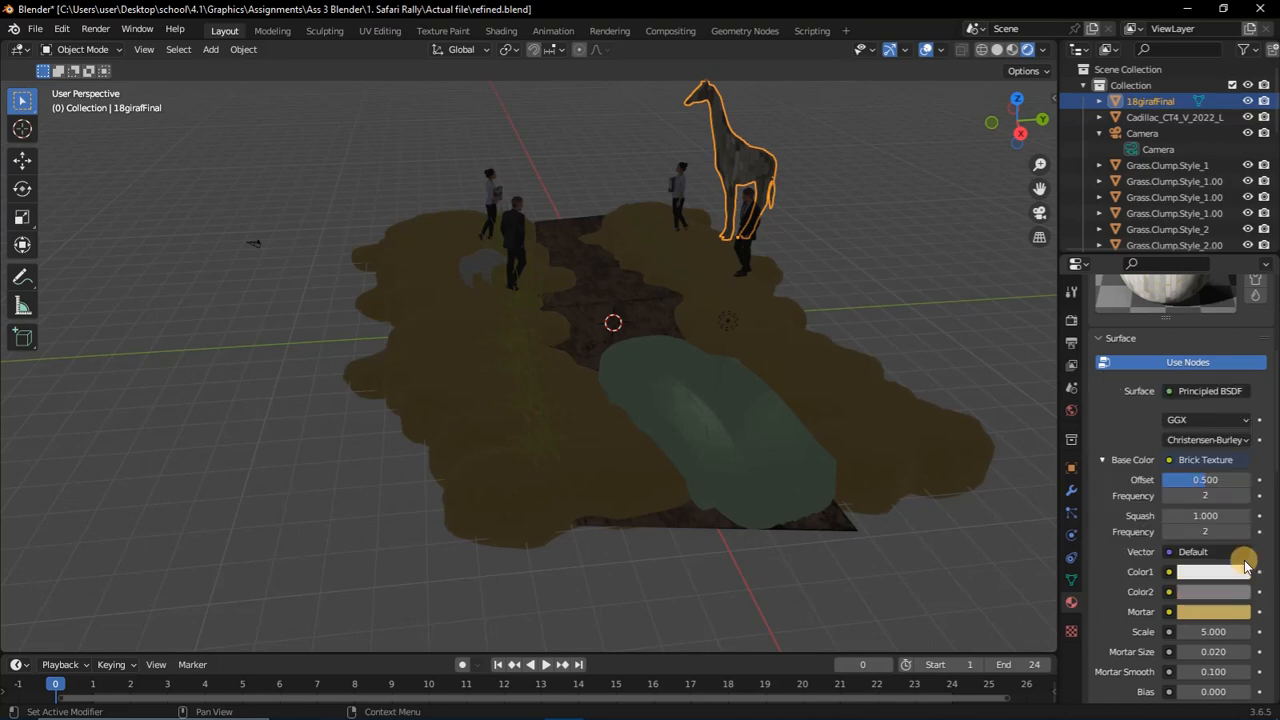
pyautogui.click(1203, 611)
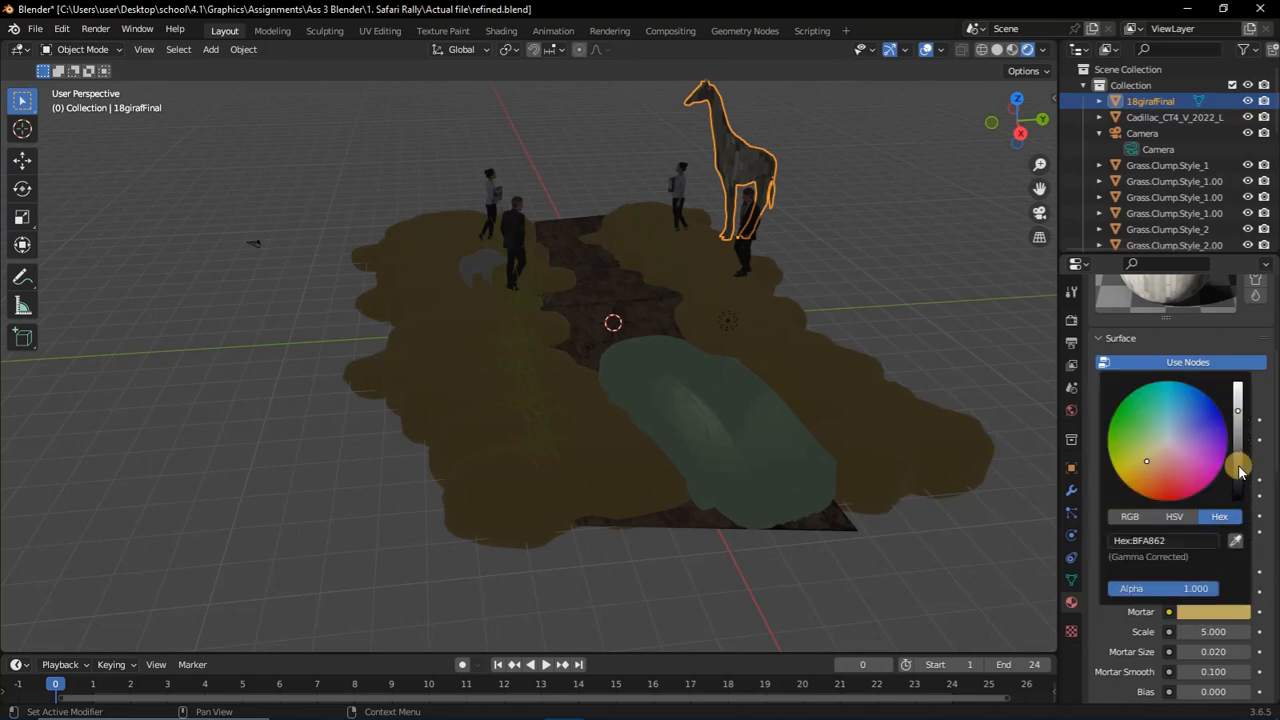
pyautogui.moveTo(1237, 410); pyautogui.dragTo(1237, 476)
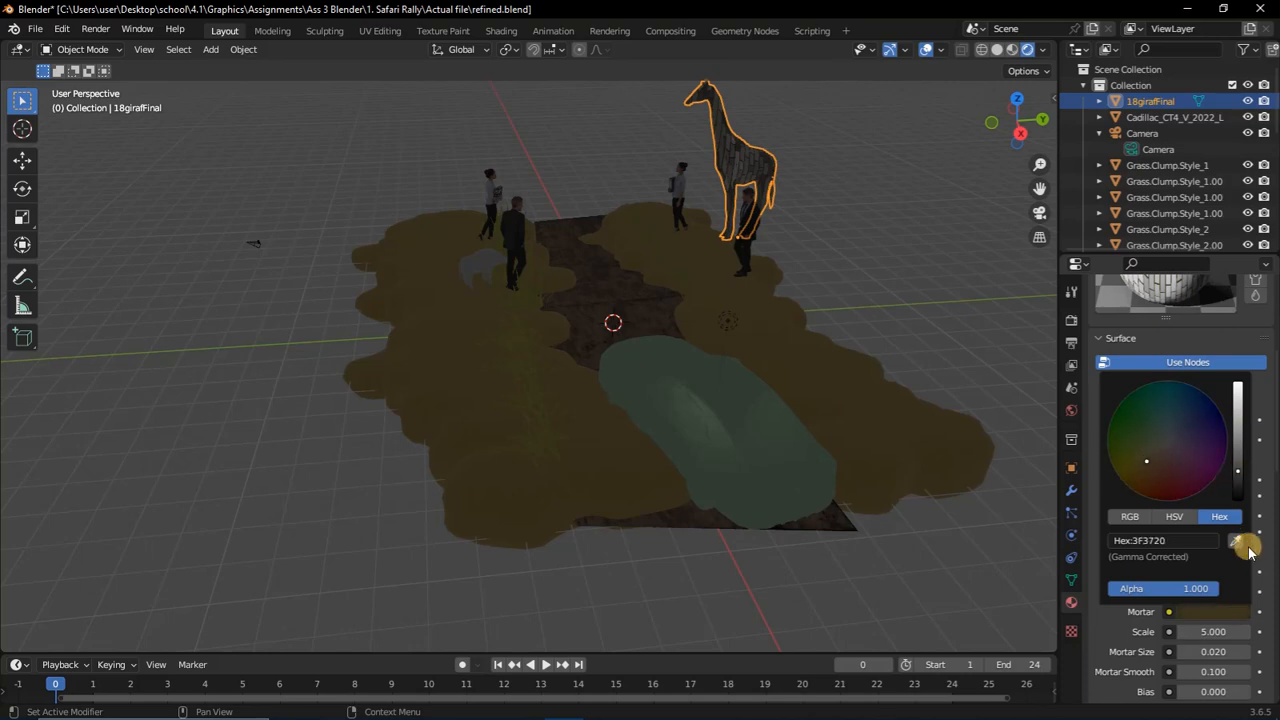
# Set Color2 of the giraffe's Brick Texture to hex BFA862
pyautogui.click(1220, 590)
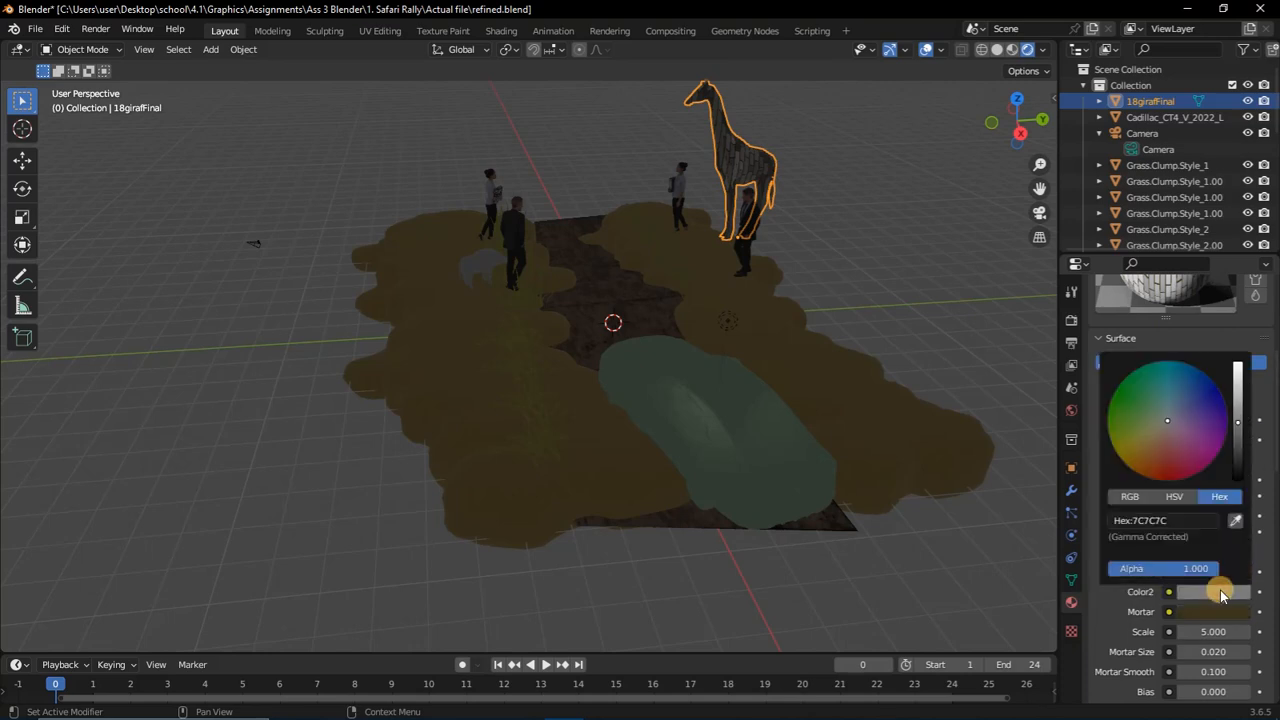
pyautogui.click(1181, 518)
pyautogui.write('BFA862')
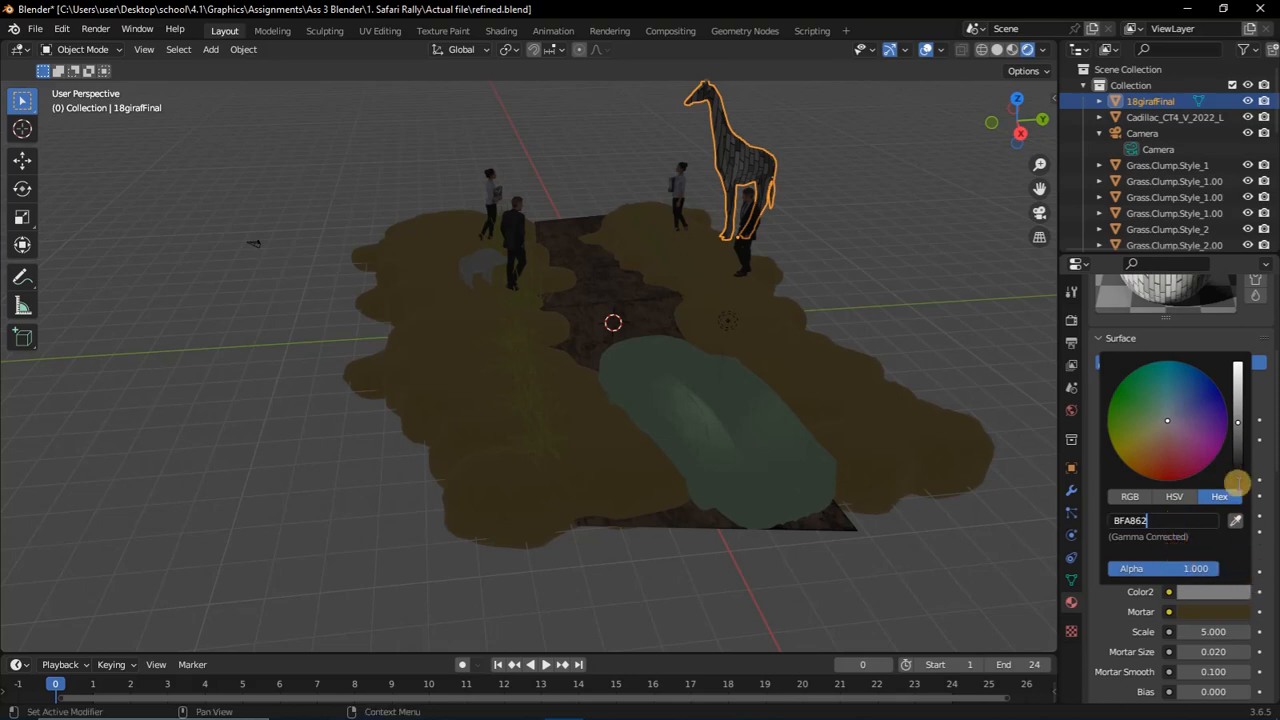
pyautogui.click(1240, 499)
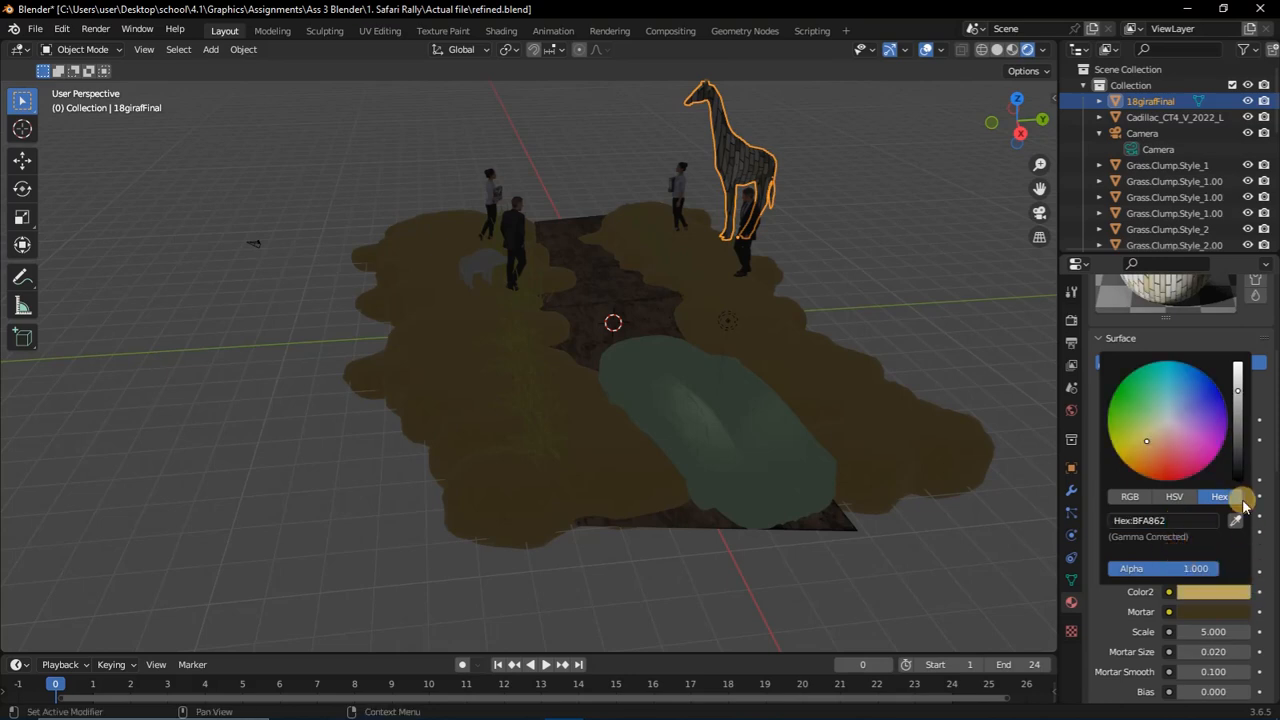
# Darken Color2 of the giraffe's Brick Texture slightly and set Color1 to a golden orange
pyautogui.moveTo(1237, 390); pyautogui.dragTo(1237, 396)
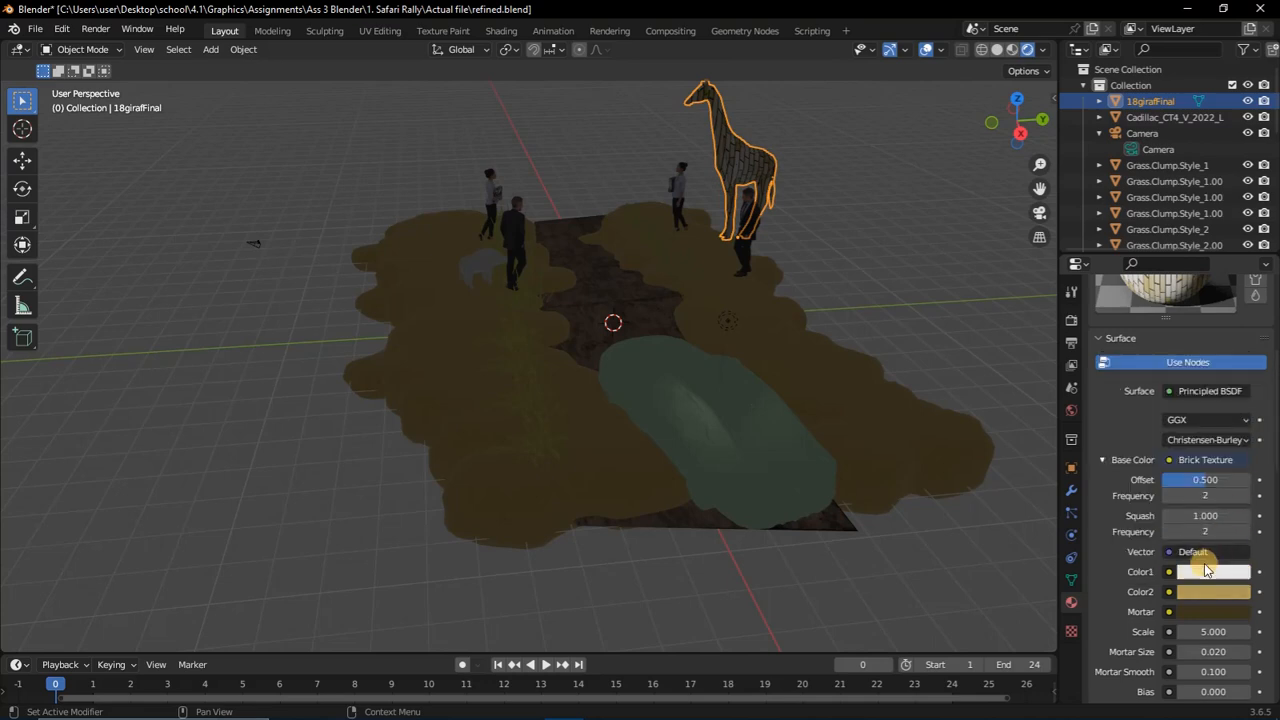
pyautogui.click(1200, 569)
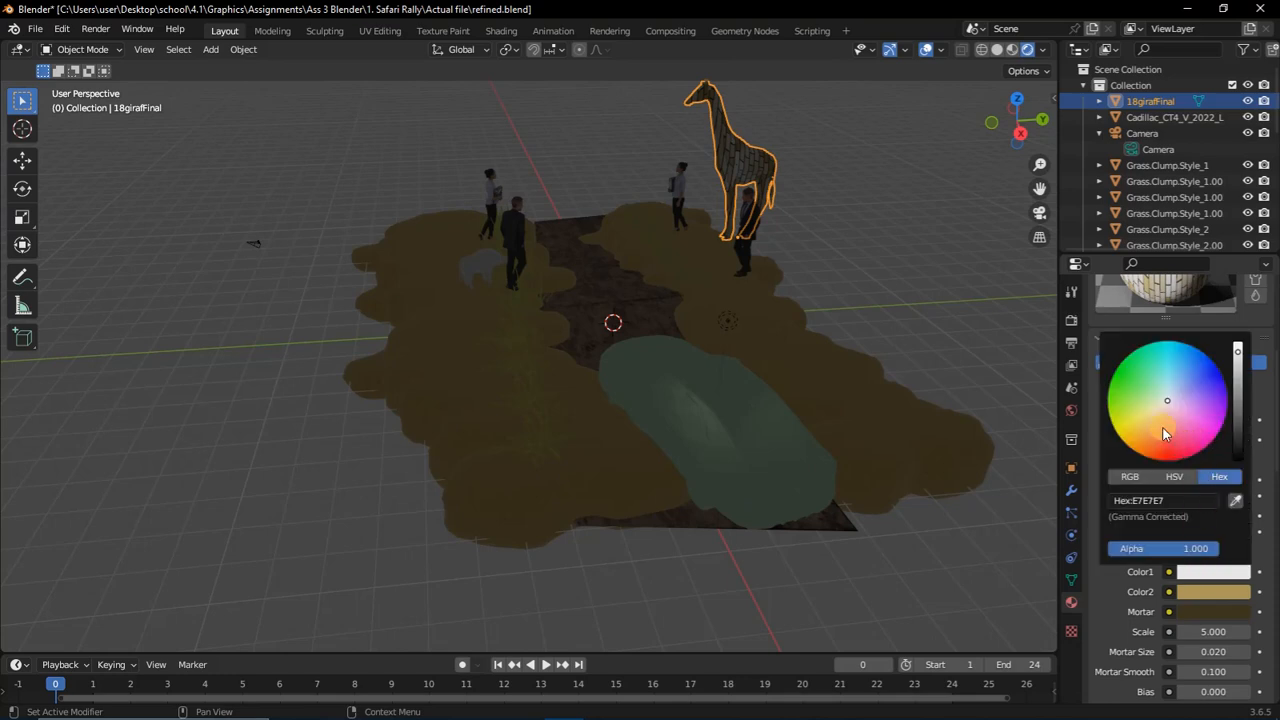
pyautogui.moveTo(1168, 408); pyautogui.dragTo(1137, 437)
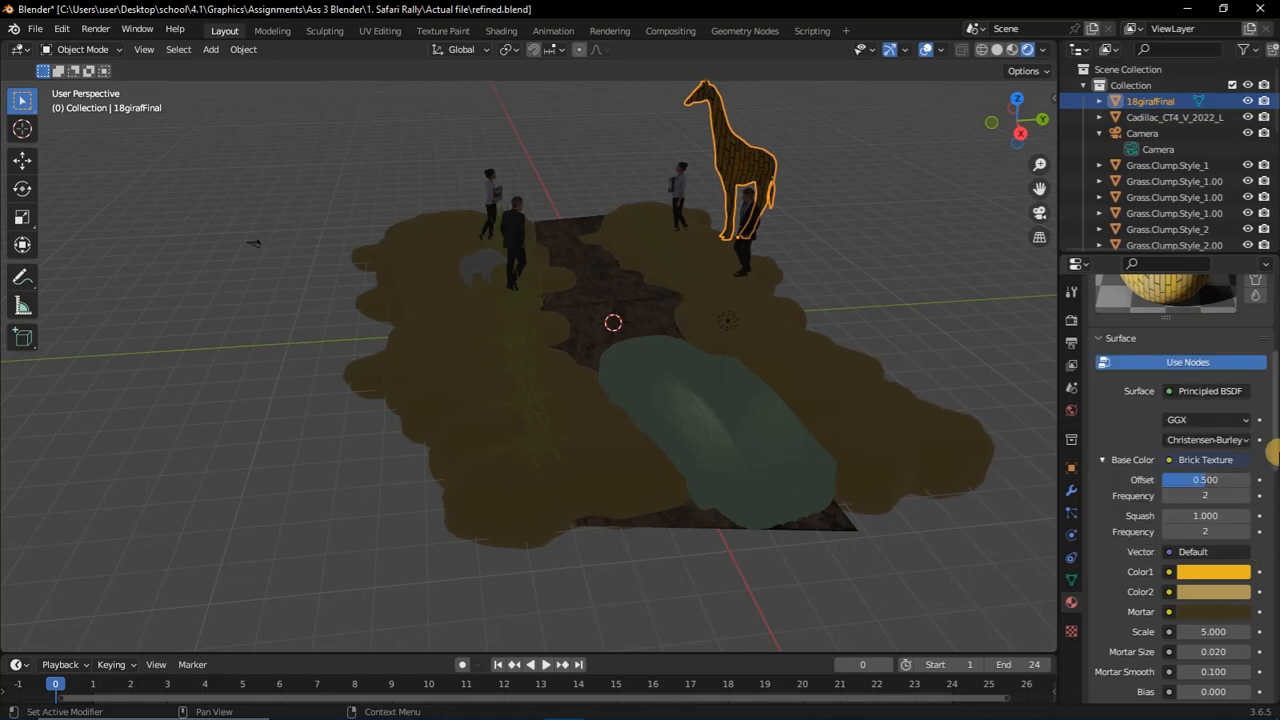
pyautogui.moveTo(1272, 450)
pyautogui.mouseDown()
pyautogui.moveTo(1275, 420)
pyautogui.moveTo(1275, 431)
pyautogui.mouseUp()
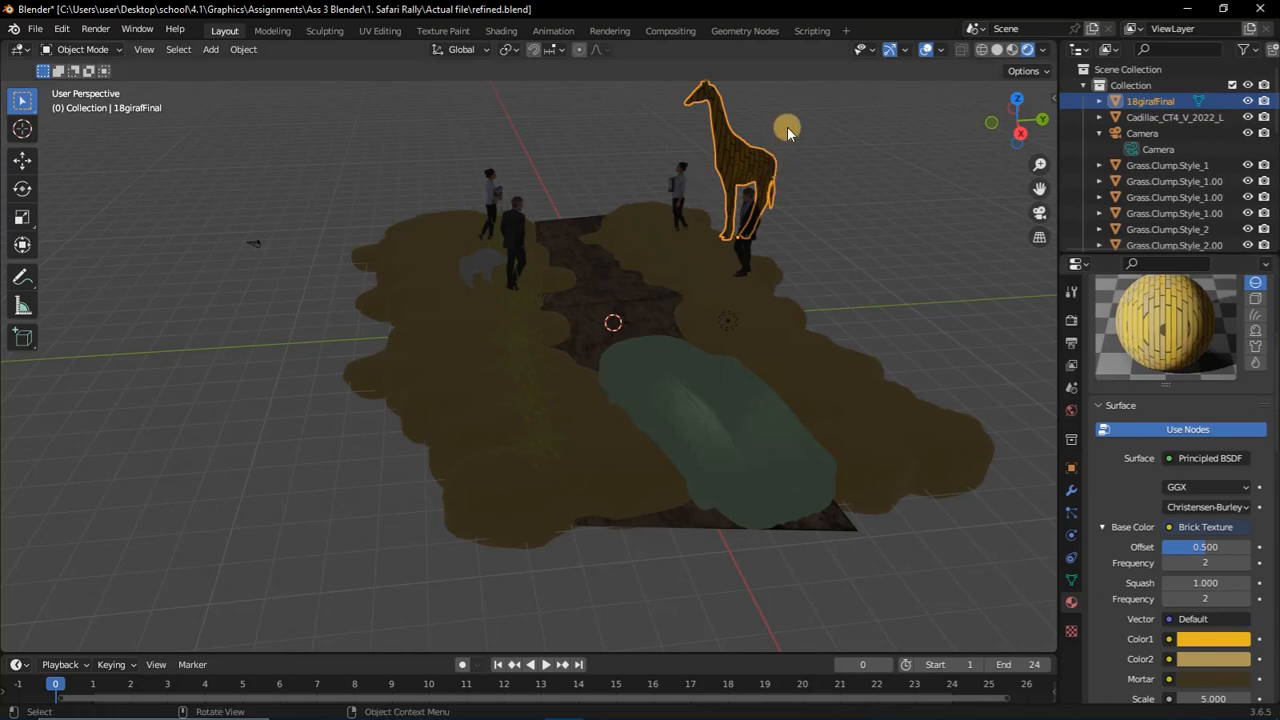
# Select the small animal named Mesh and set its material's Base Color to hex BFA862, darkened to 8F7E49
pyautogui.click(481, 263)
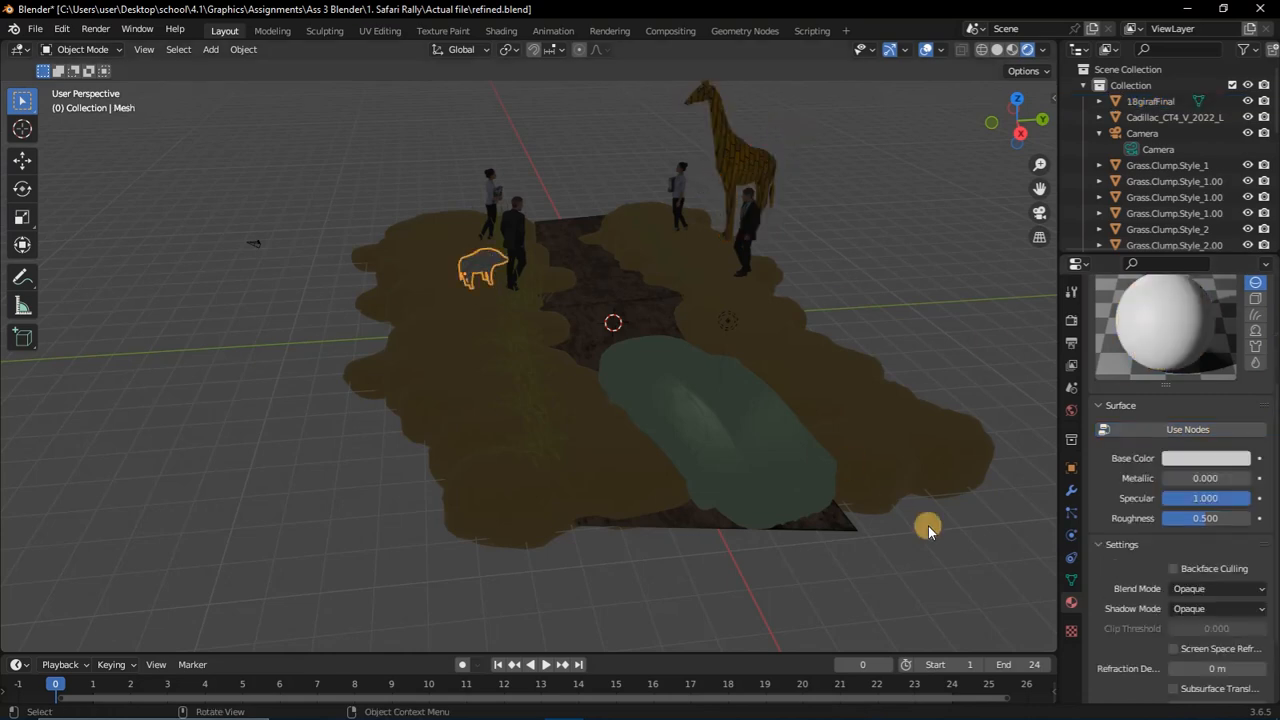
pyautogui.click(1176, 459)
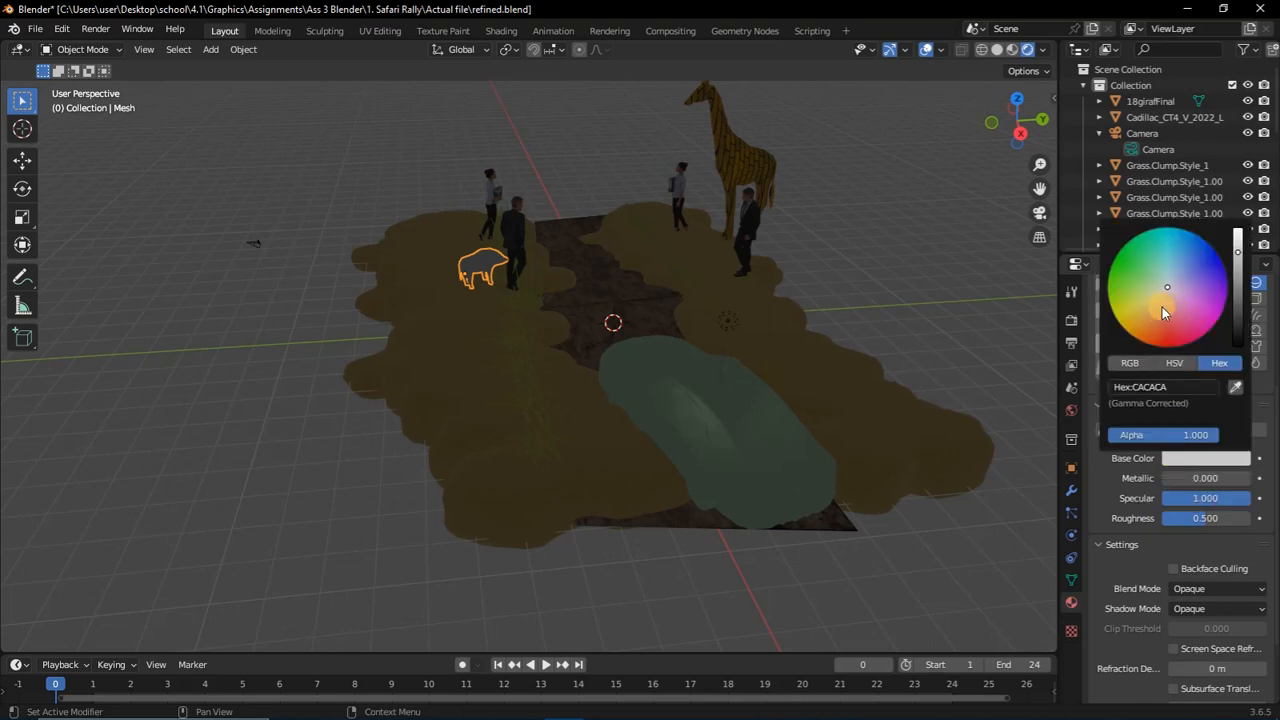
pyautogui.click(1163, 386)
pyautogui.write('BFA862')
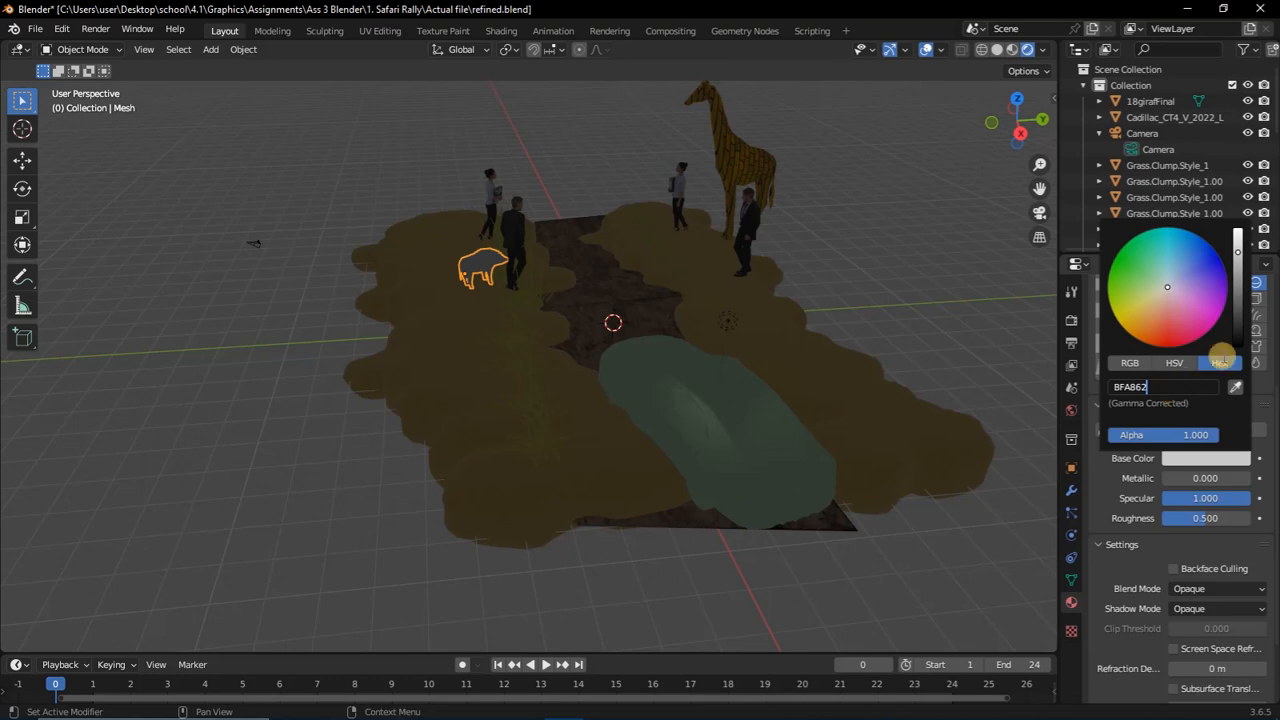
pyautogui.press('Return')
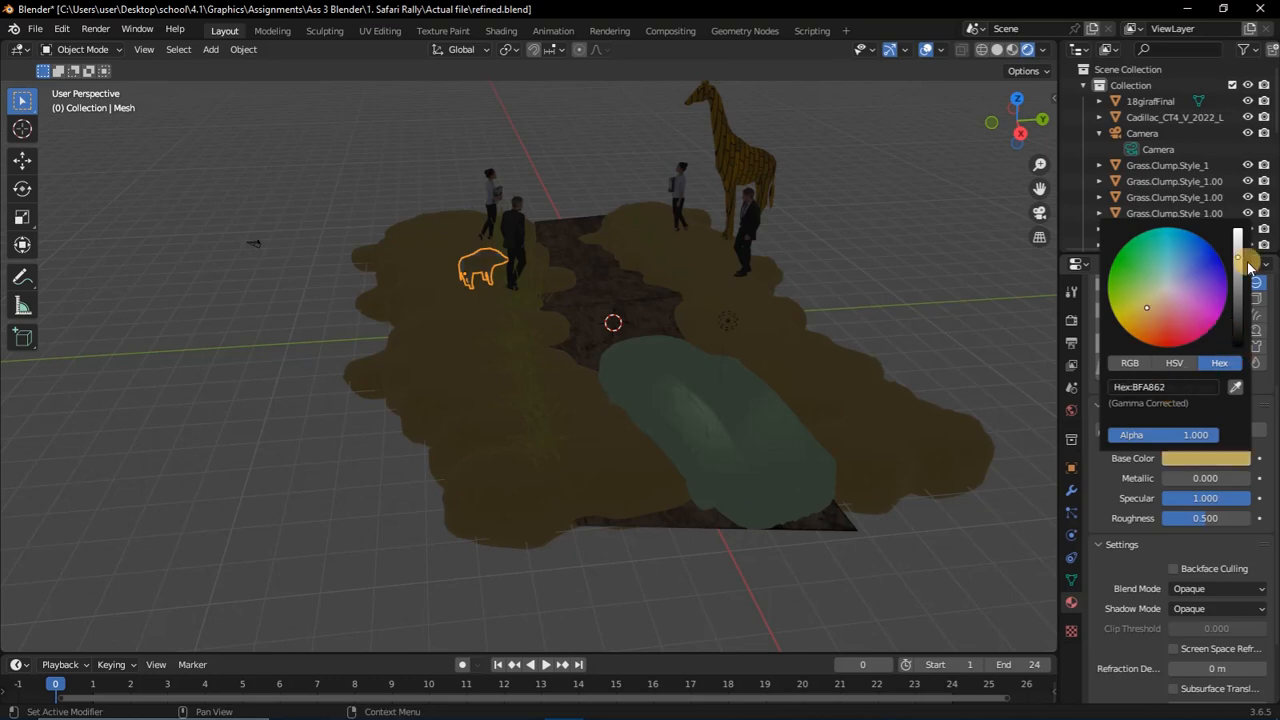
pyautogui.moveTo(1240, 260); pyautogui.dragTo(1238, 274)
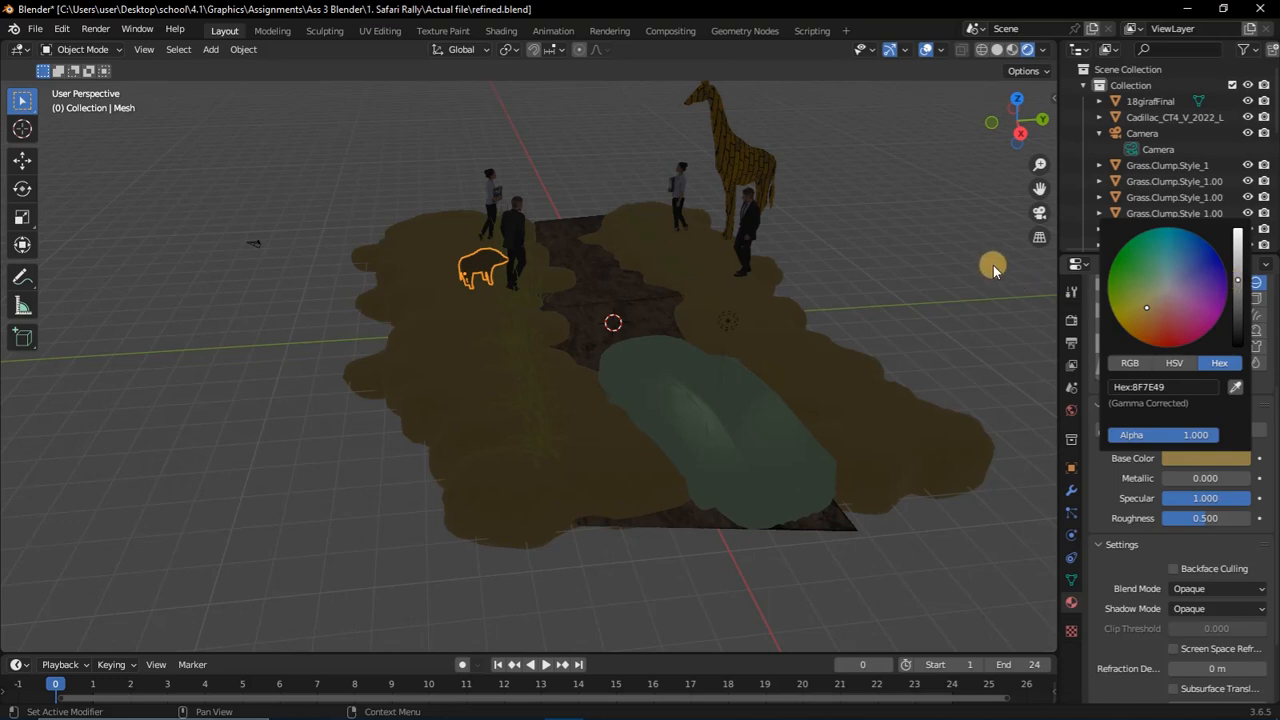
pyautogui.click(1166, 385)
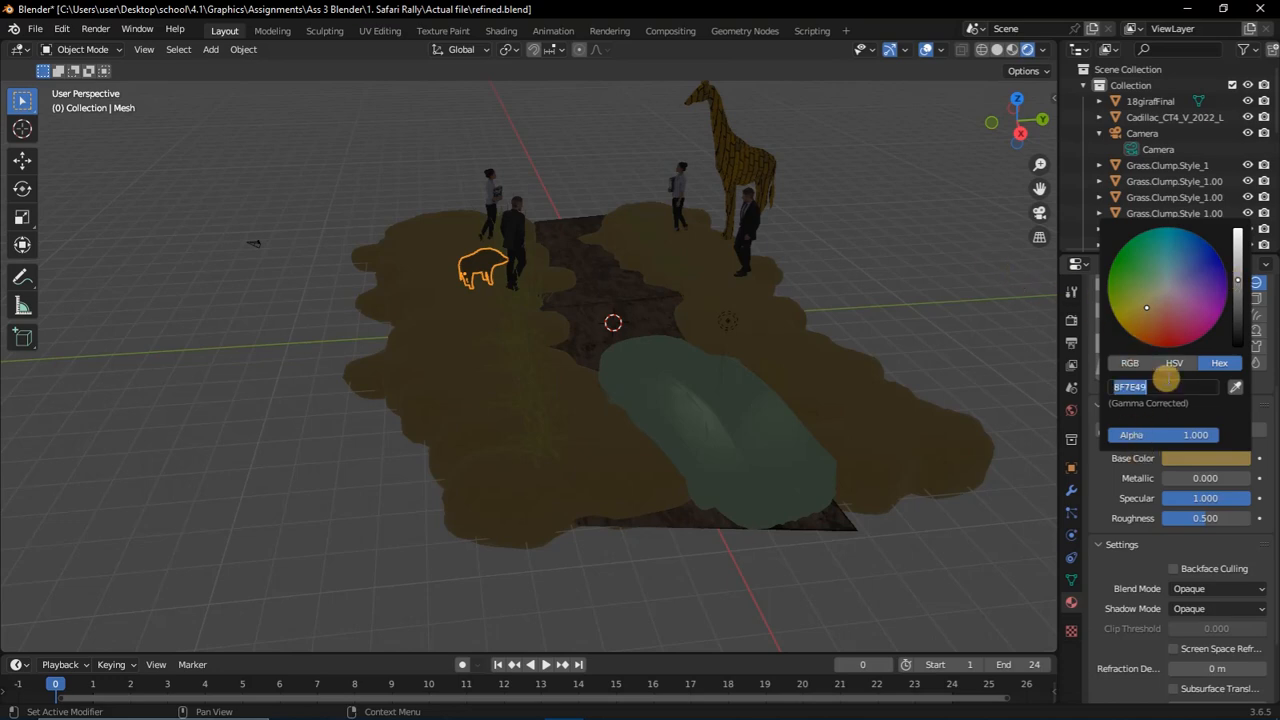
pyautogui.click(1103, 494)
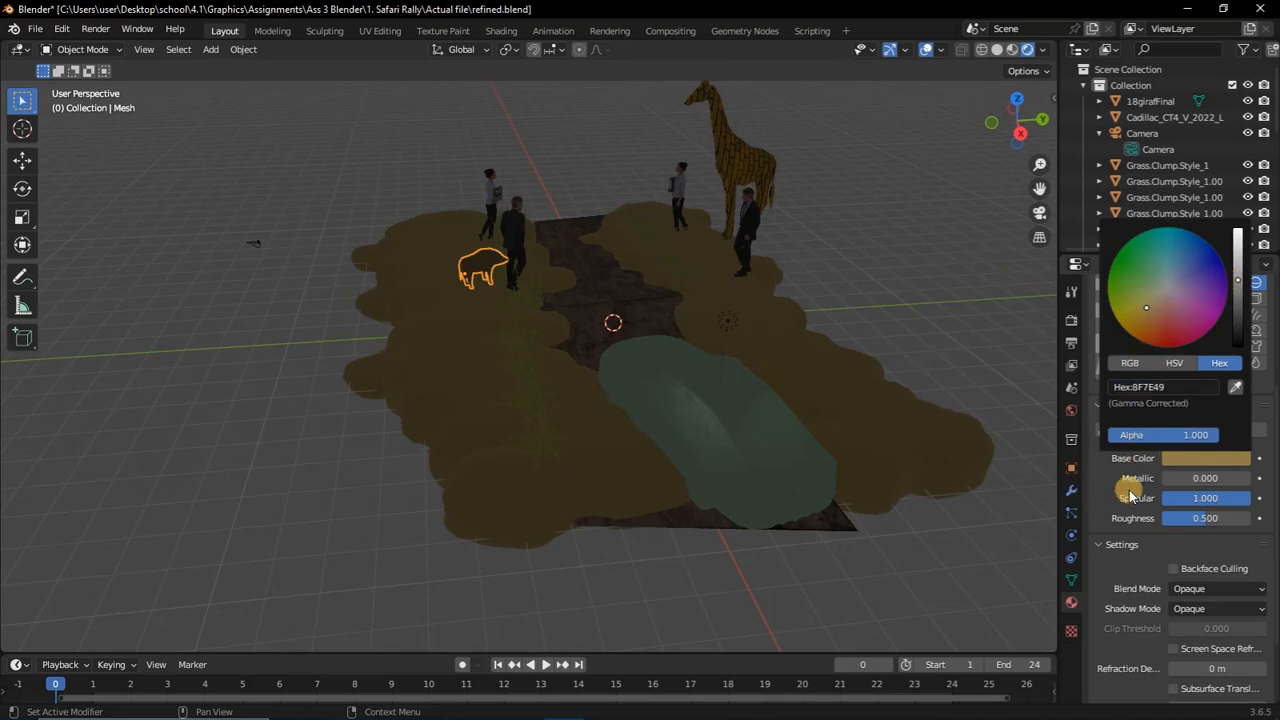
# Keyframe the small animal's Base Color at frame 0, darken the color to hex 5A4F2E and deselect the animal
pyautogui.click(1259, 457)
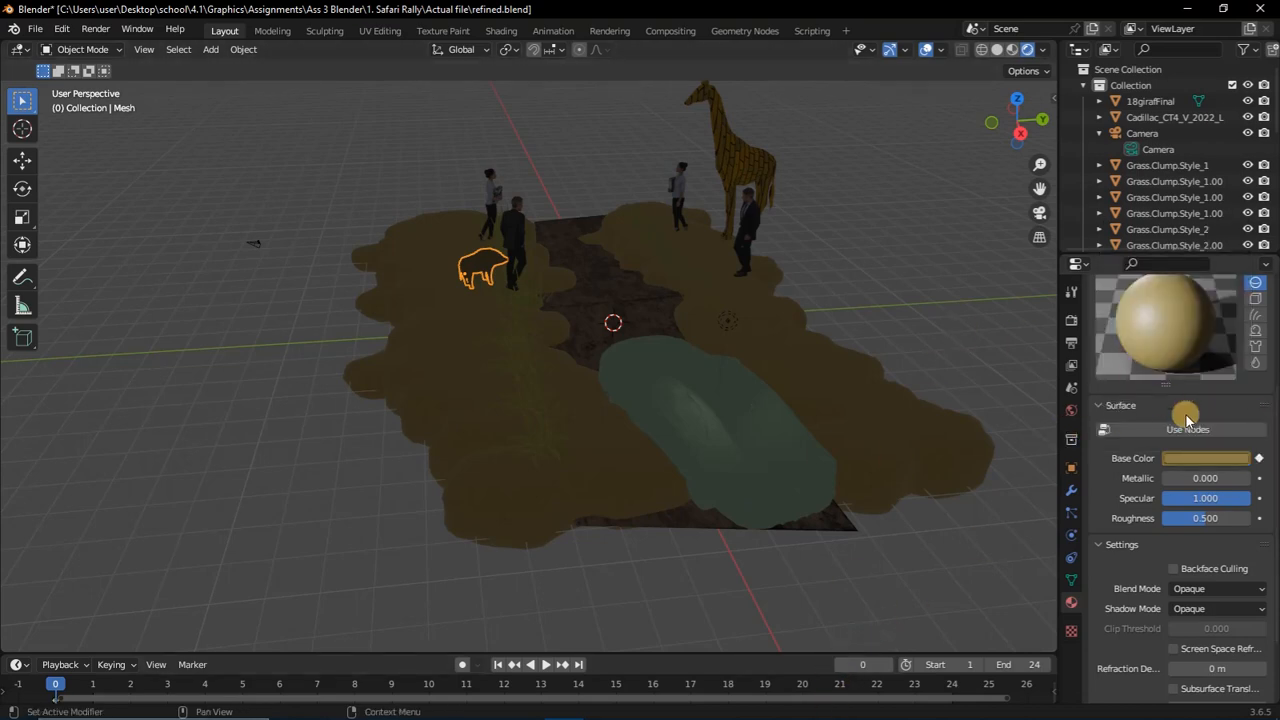
pyautogui.click(1238, 472)
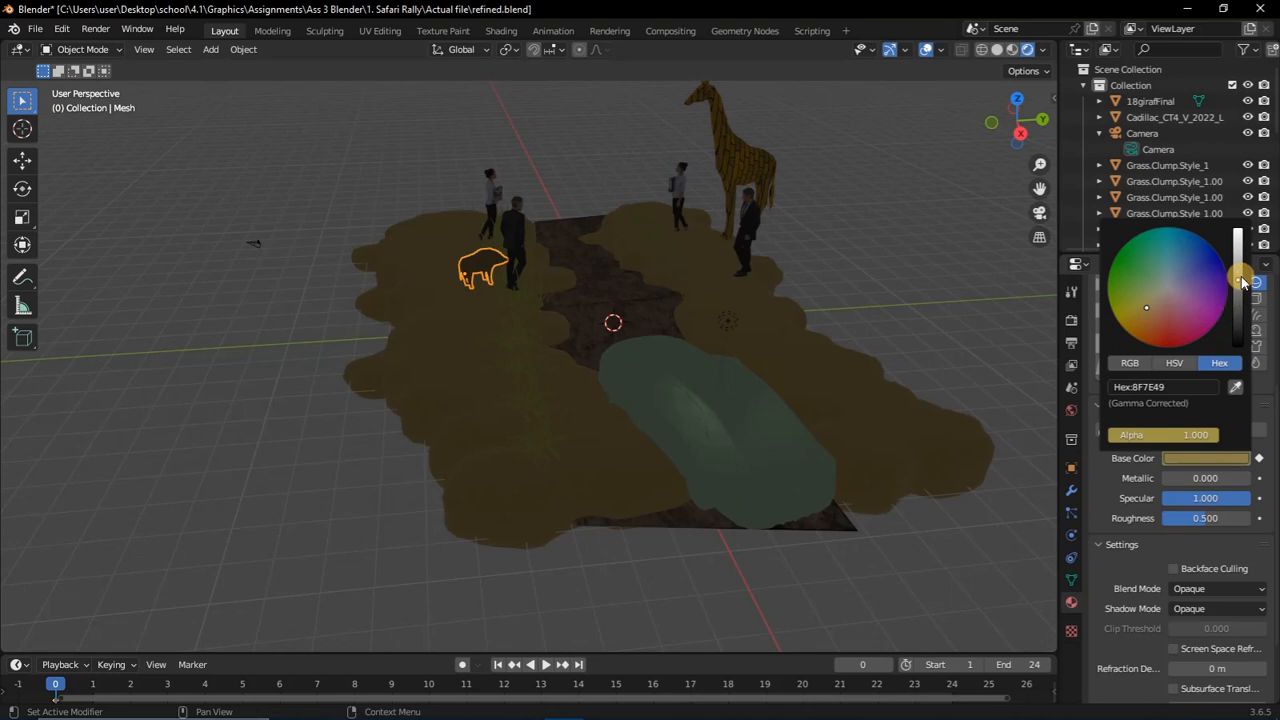
pyautogui.moveTo(1240, 284); pyautogui.dragTo(1238, 294)
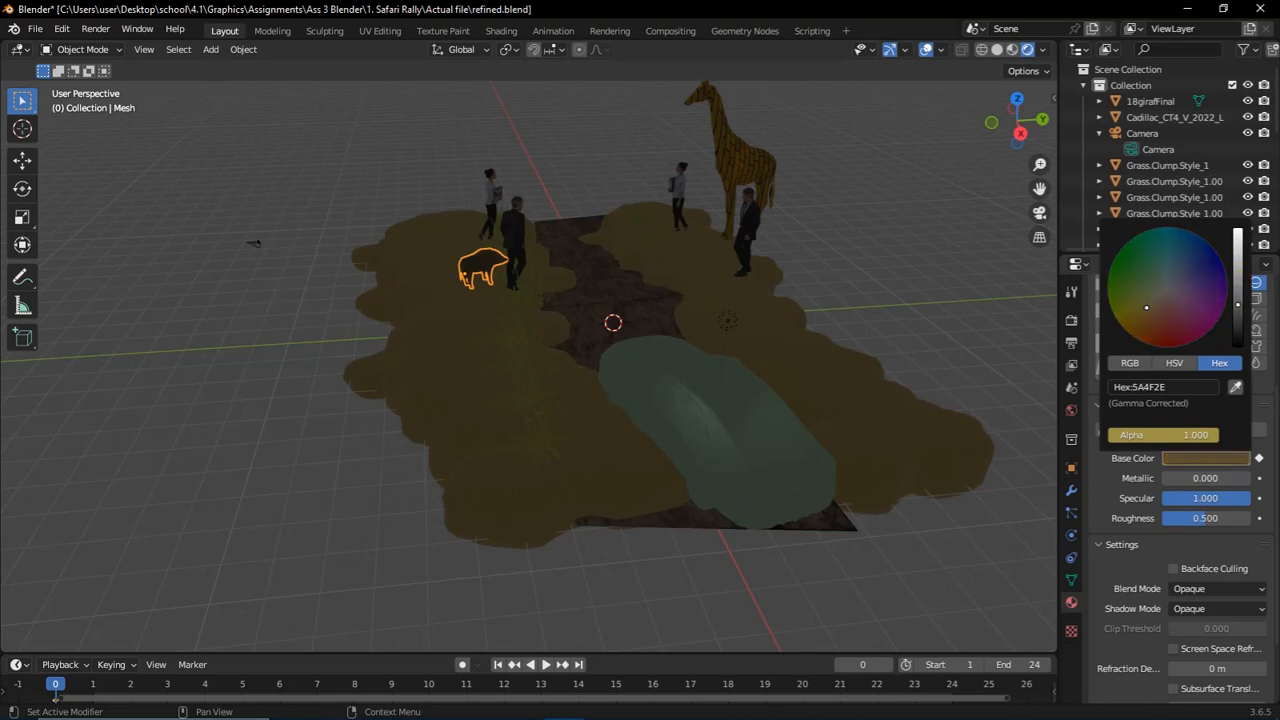
pyautogui.click(1262, 450)
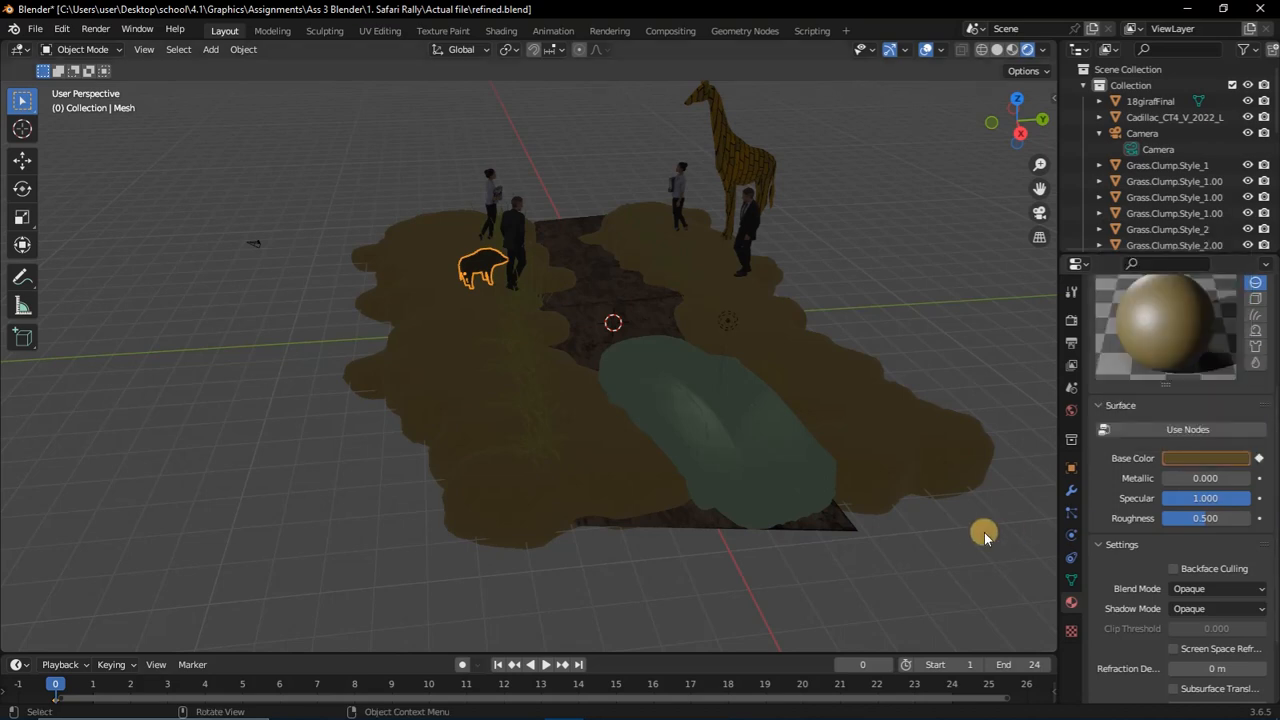
pyautogui.click(990, 243)
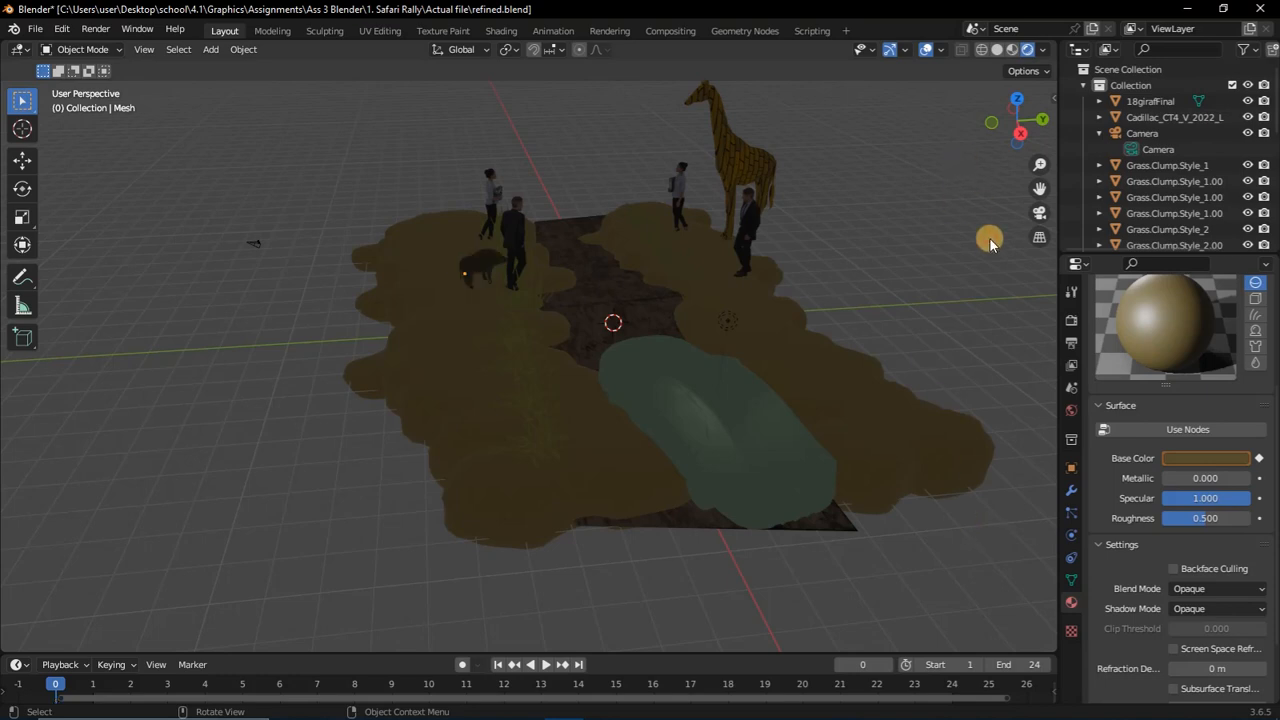
# Play back the scene's animation
pyautogui.click(545, 664)
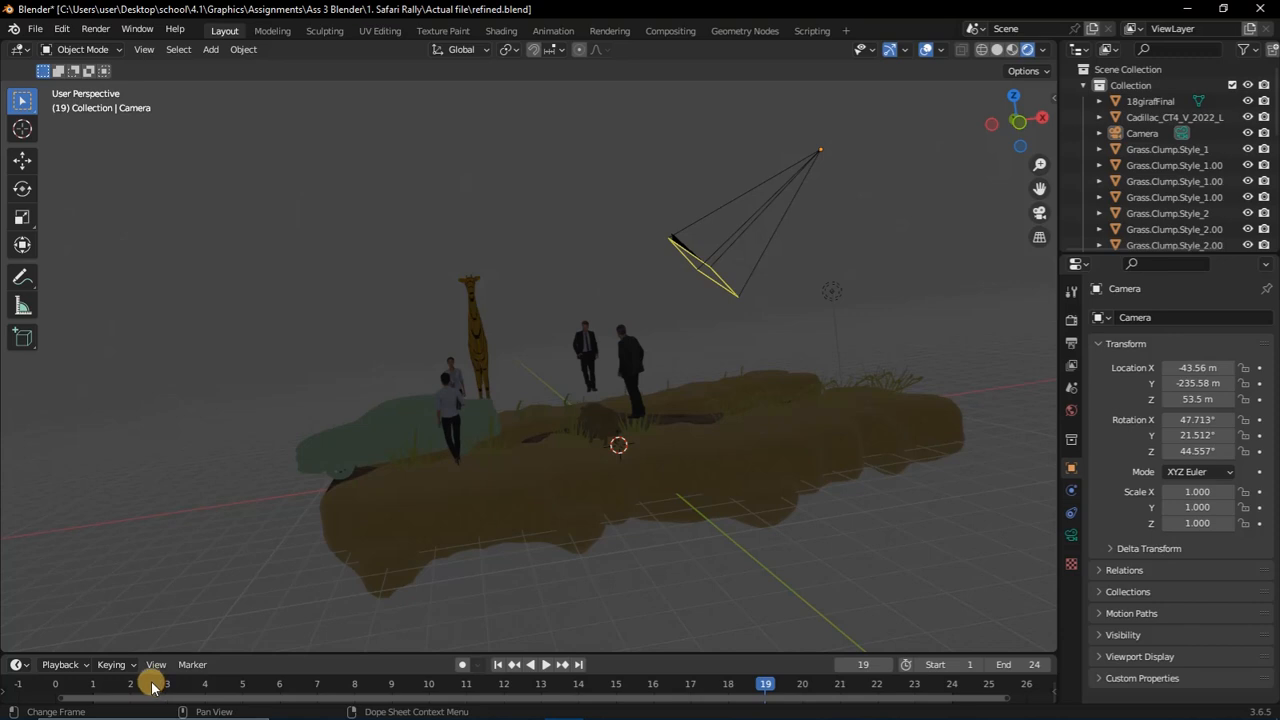
pyautogui.press('r')
pyautogui.click(150, 682)
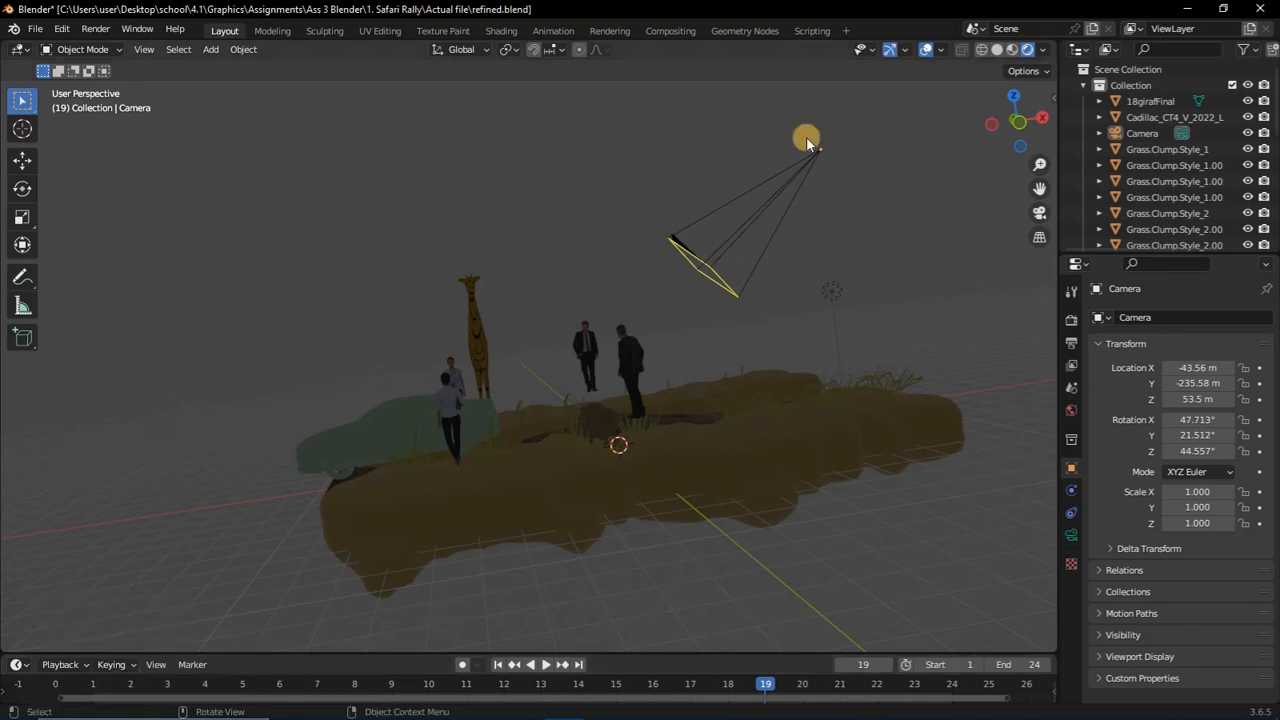
# Rotate the camera about the Z axis and move it along global Y to about -175.92 m
pyautogui.click(823, 152)
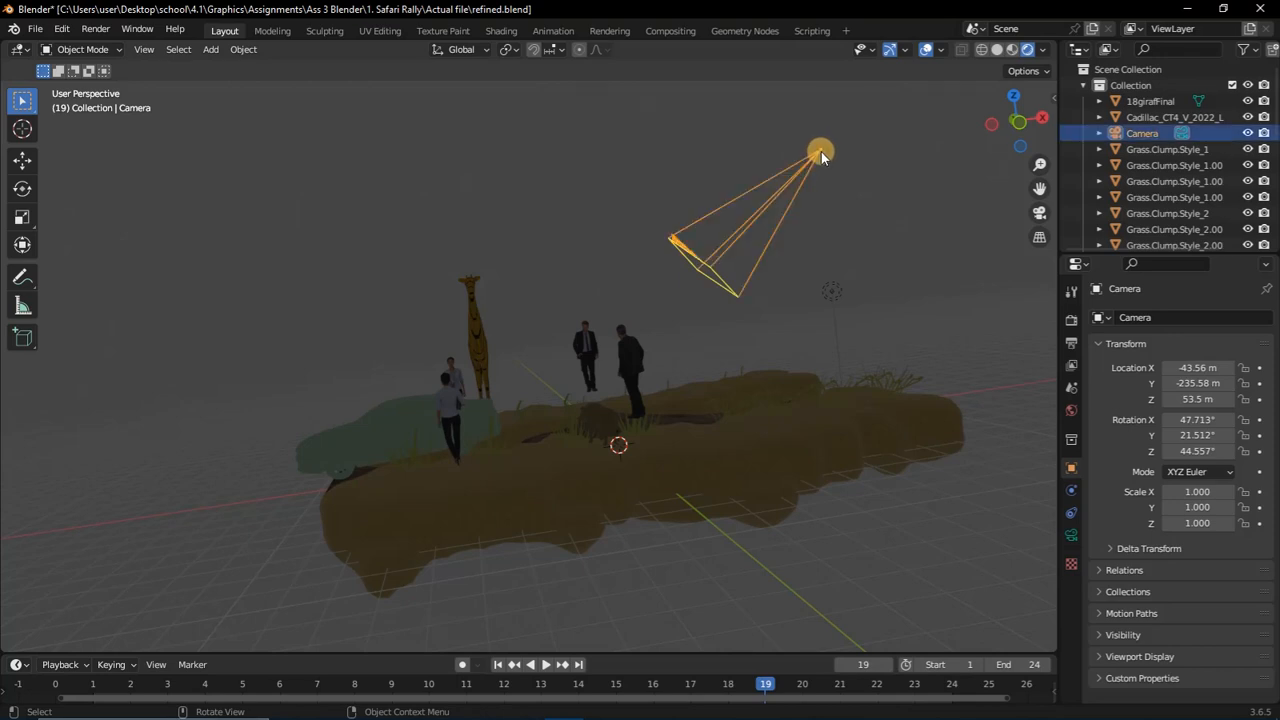
pyautogui.press('r')
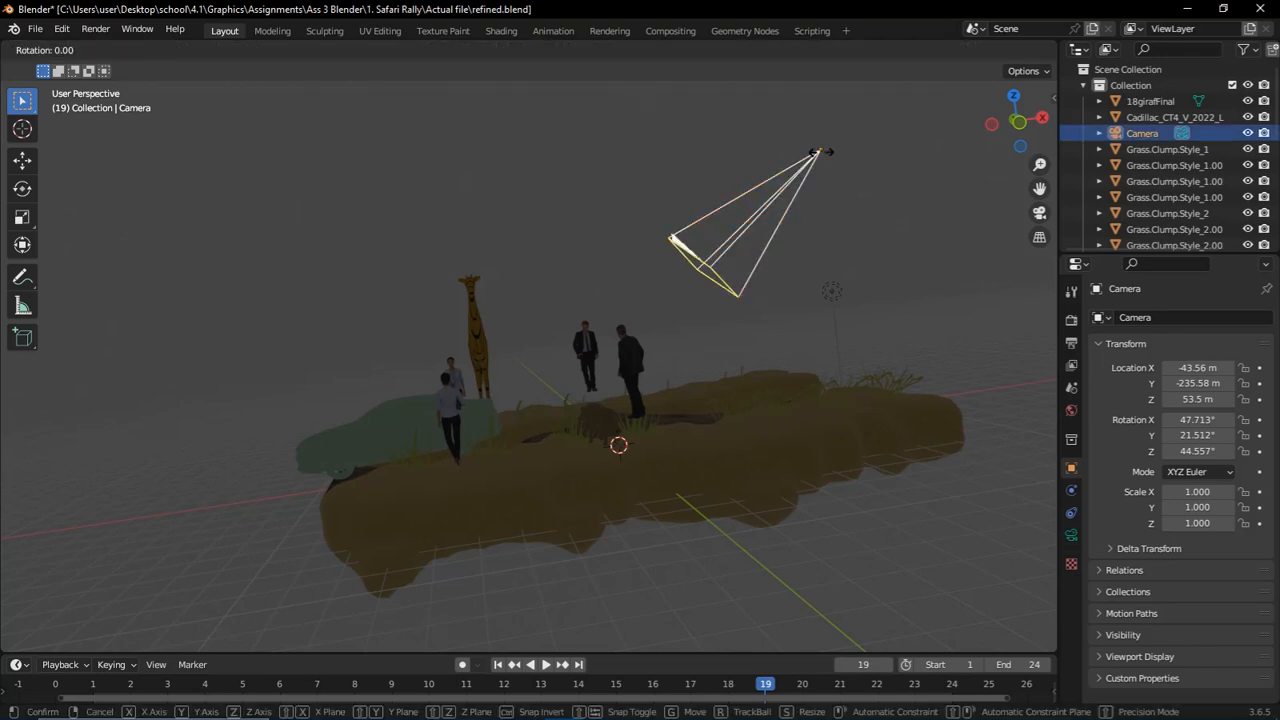
pyautogui.press('z')
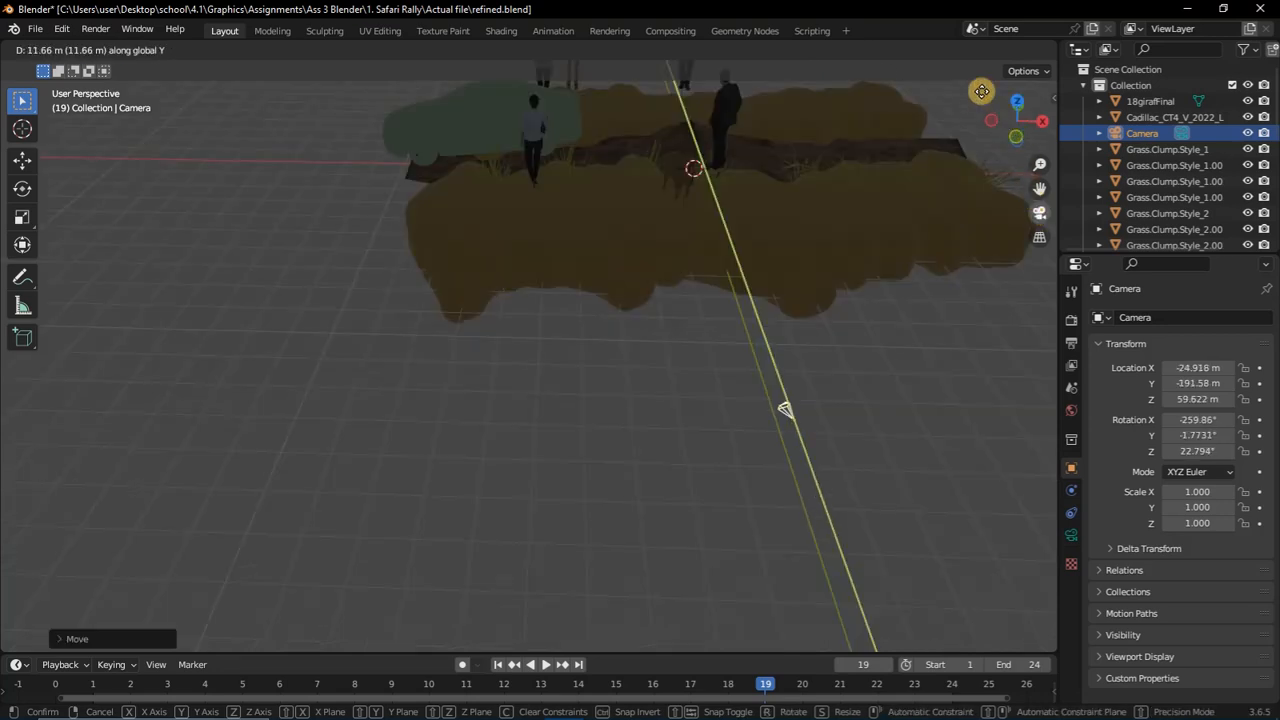
pyautogui.click(948, 606)
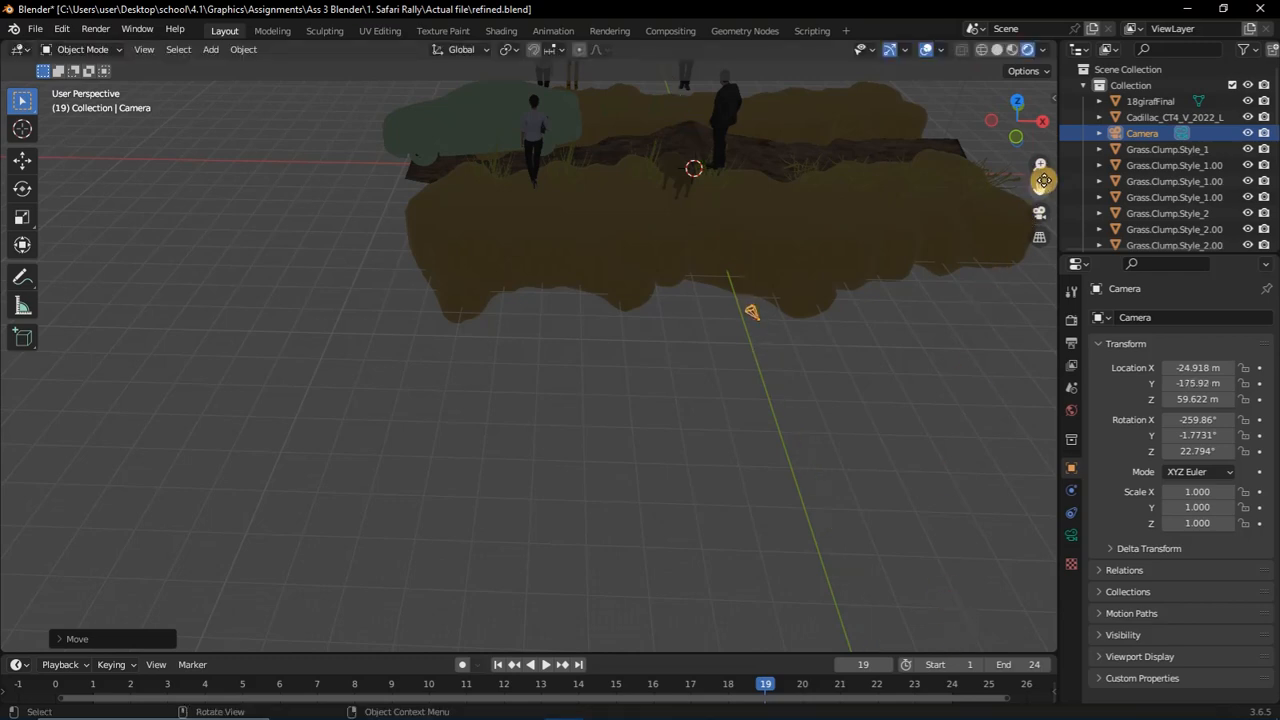
# Move the camera along global X to a location of about 65.24 m
pyautogui.moveTo(1039, 189); pyautogui.dragTo(887, 193)
pyautogui.press('t')
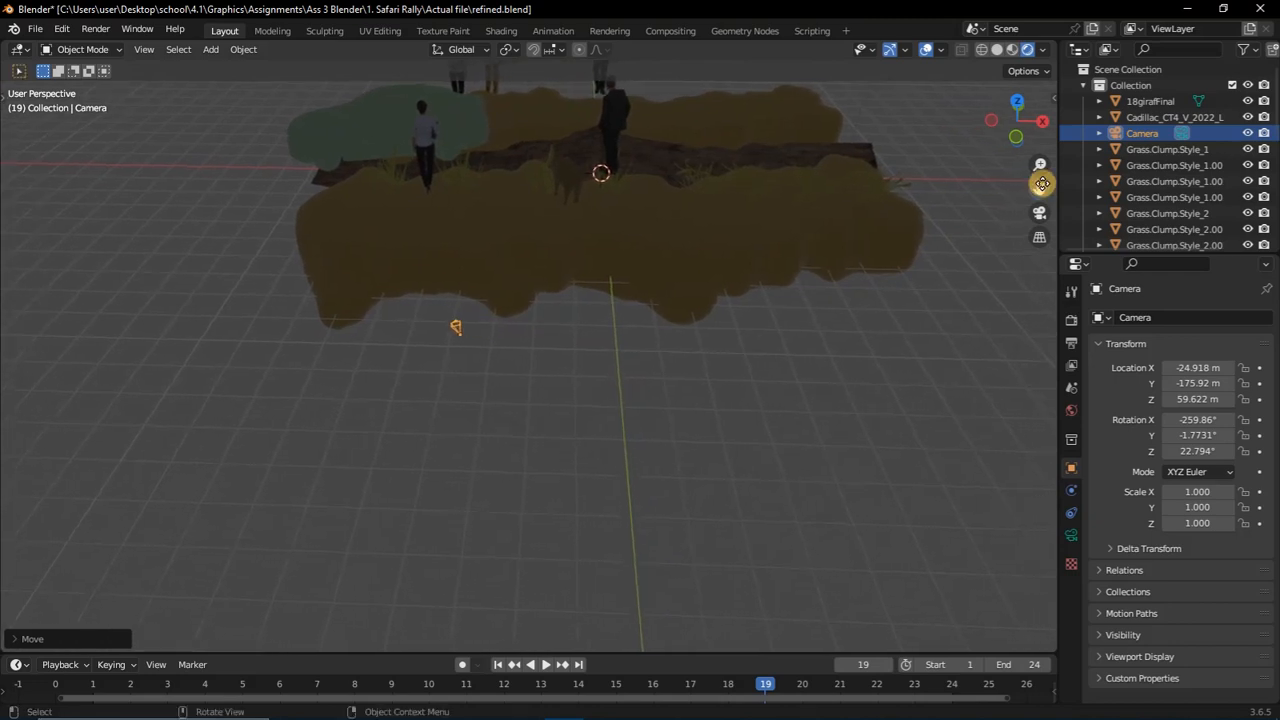
pyautogui.press('g')
pyautogui.press('x')
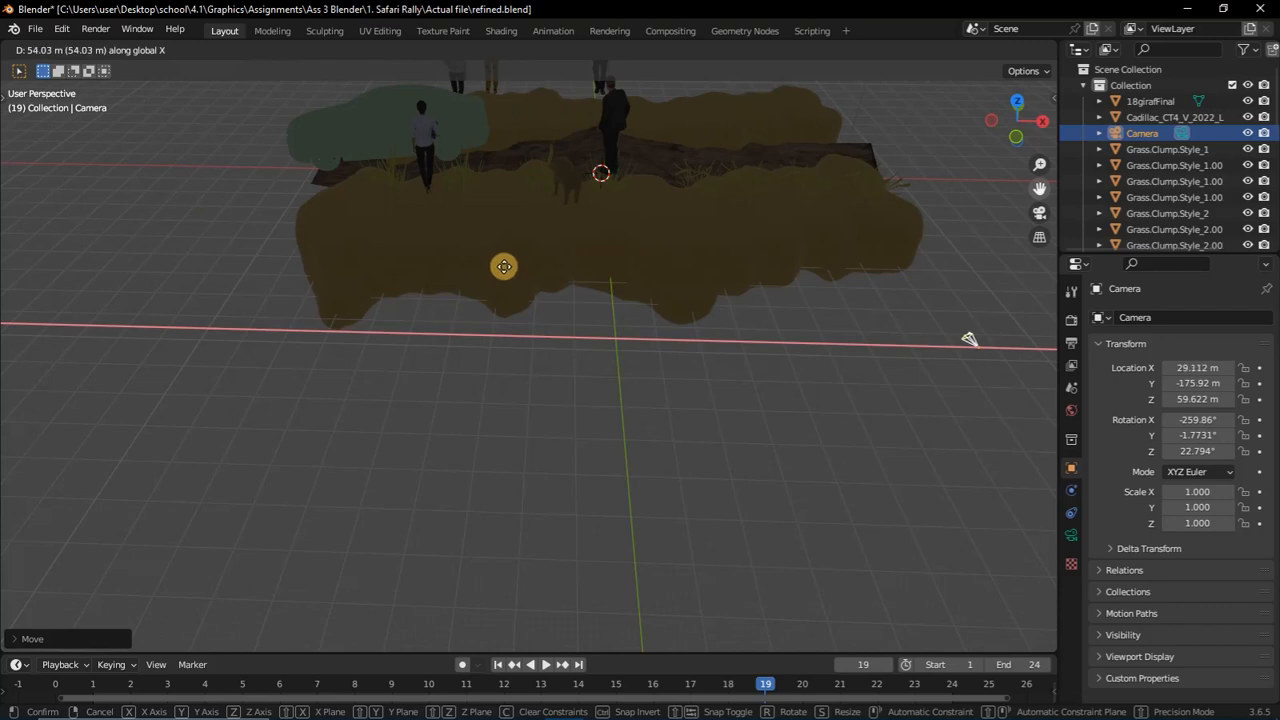
pyautogui.click(518, 266)
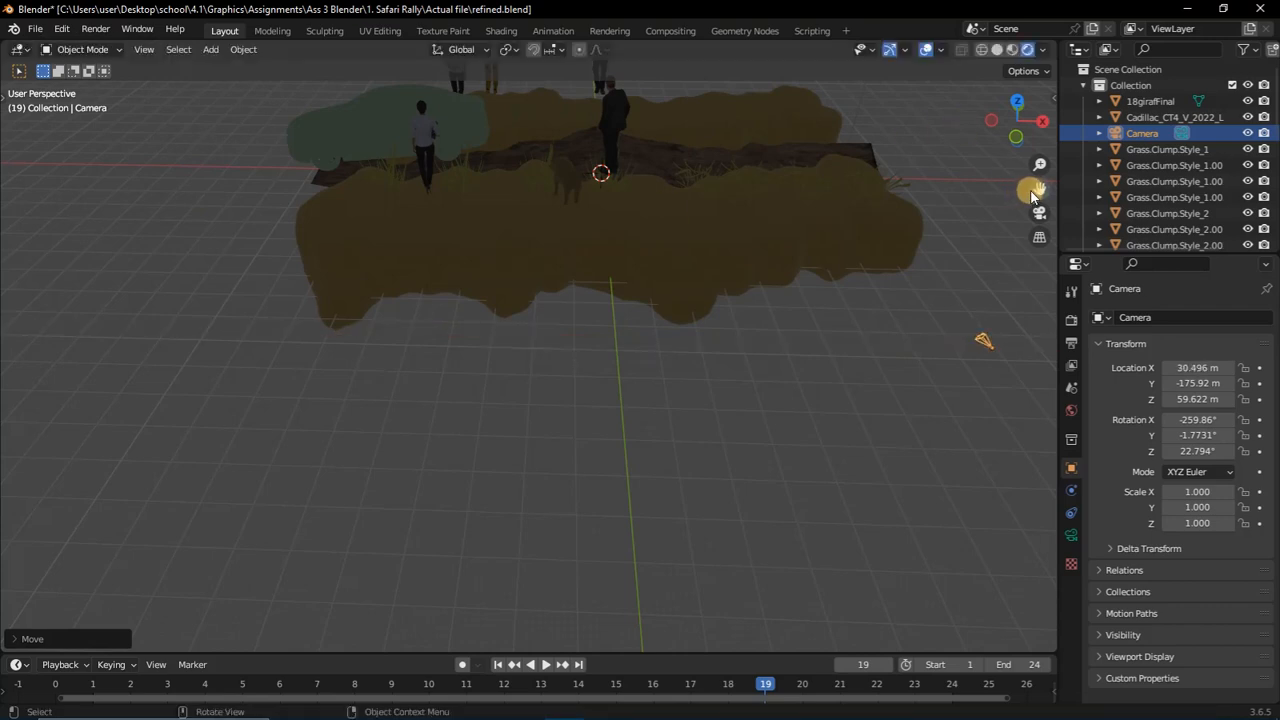
pyautogui.moveTo(1037, 190); pyautogui.dragTo(846, 243)
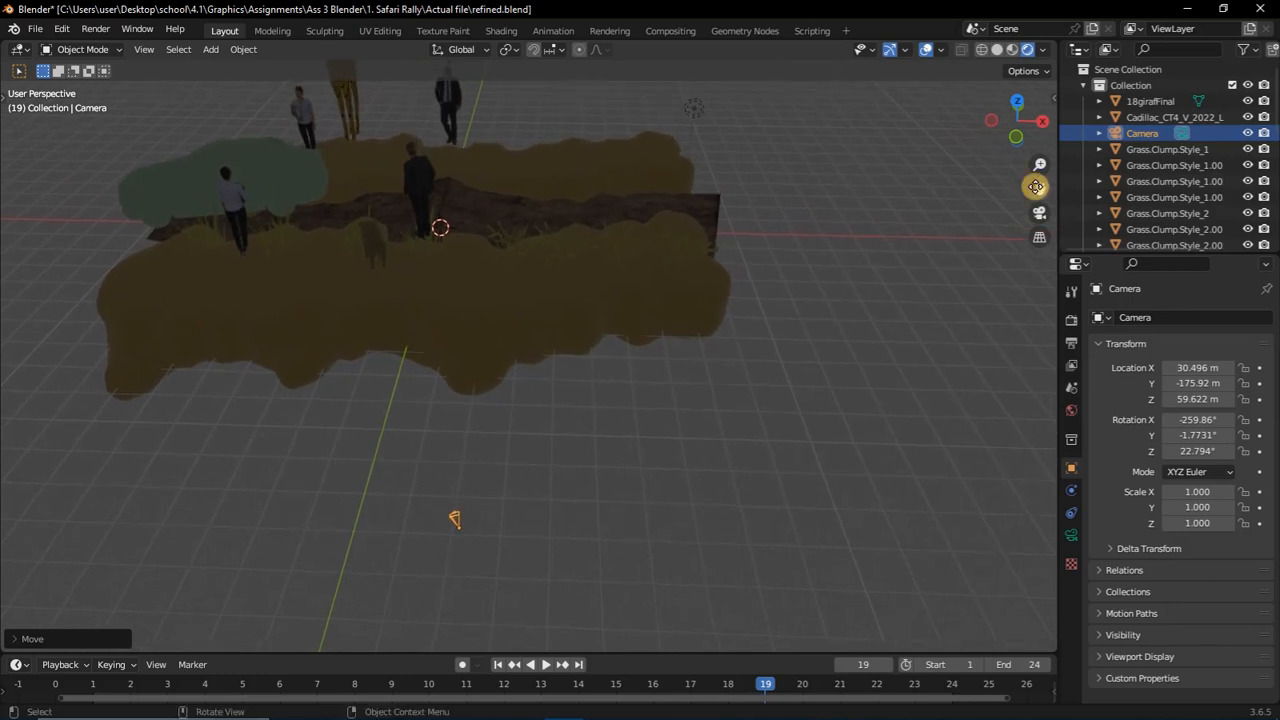
pyautogui.press('g')
pyautogui.press('x')
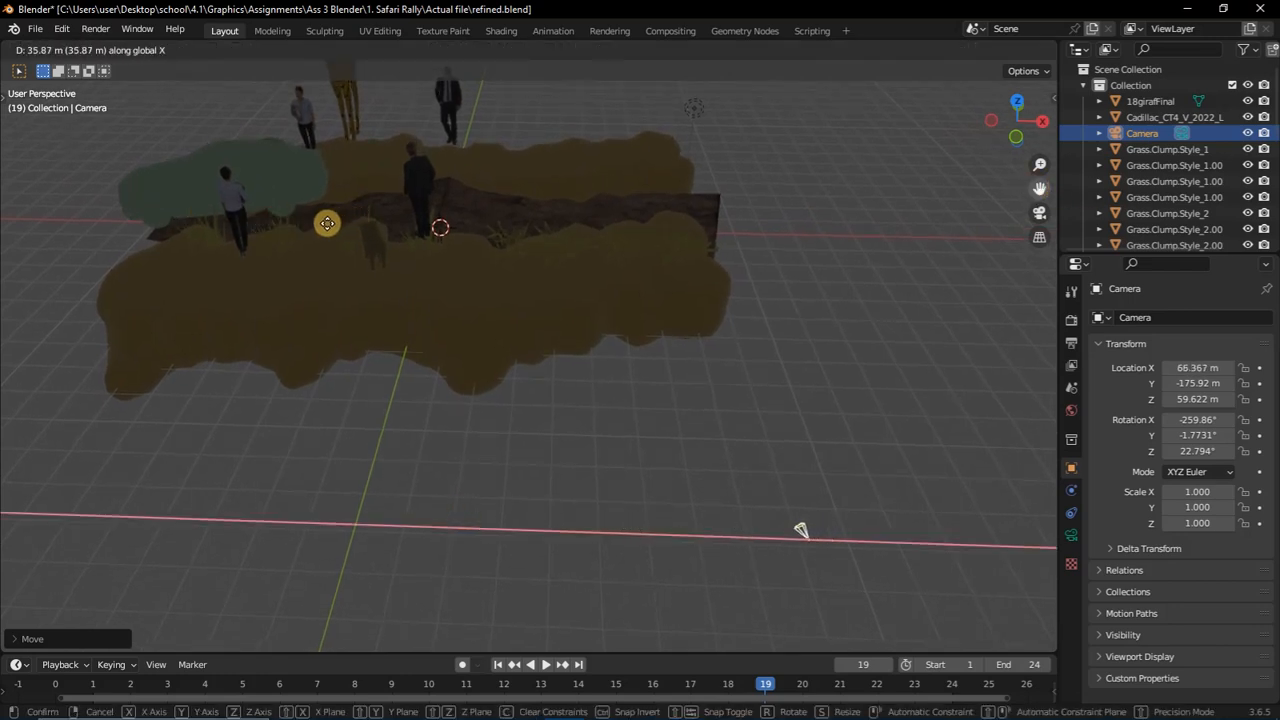
pyautogui.click(322, 221)
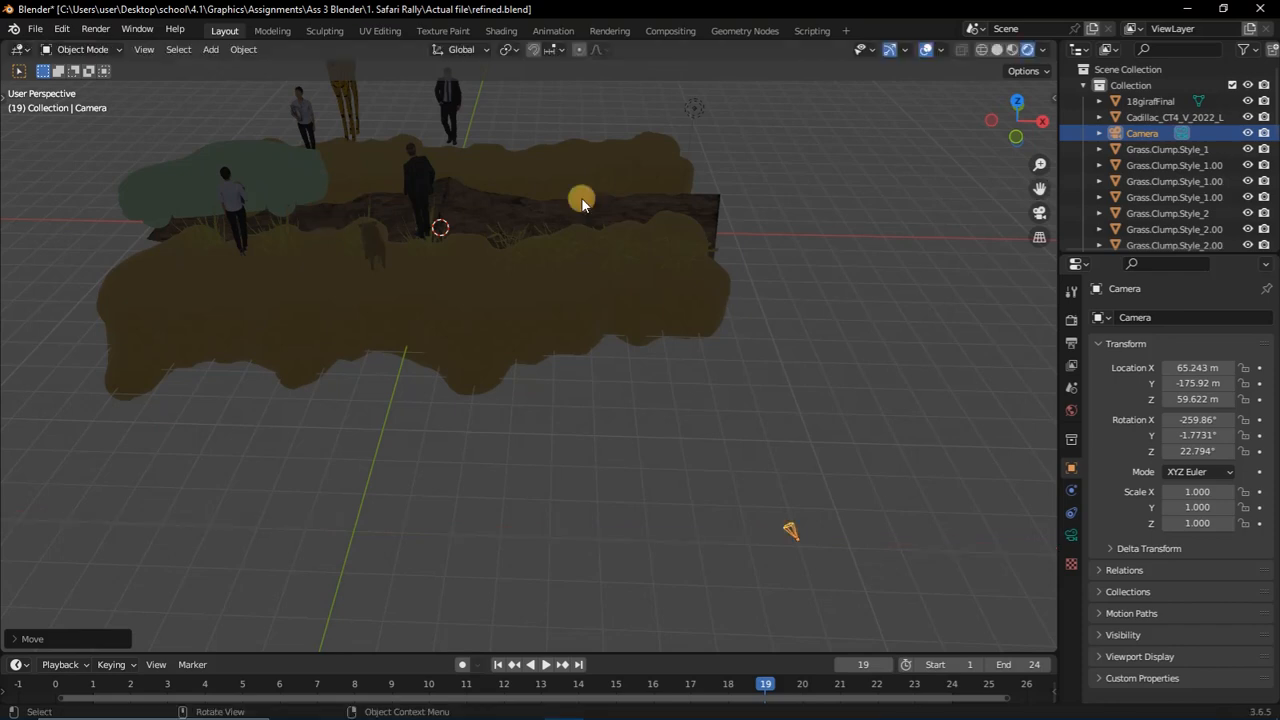
# Rotate the camera about global X to a Rotation X of about -286.24° and check the framing through the camera
pyautogui.click(1040, 213)
pyautogui.click(1040, 213)
pyautogui.press('r')
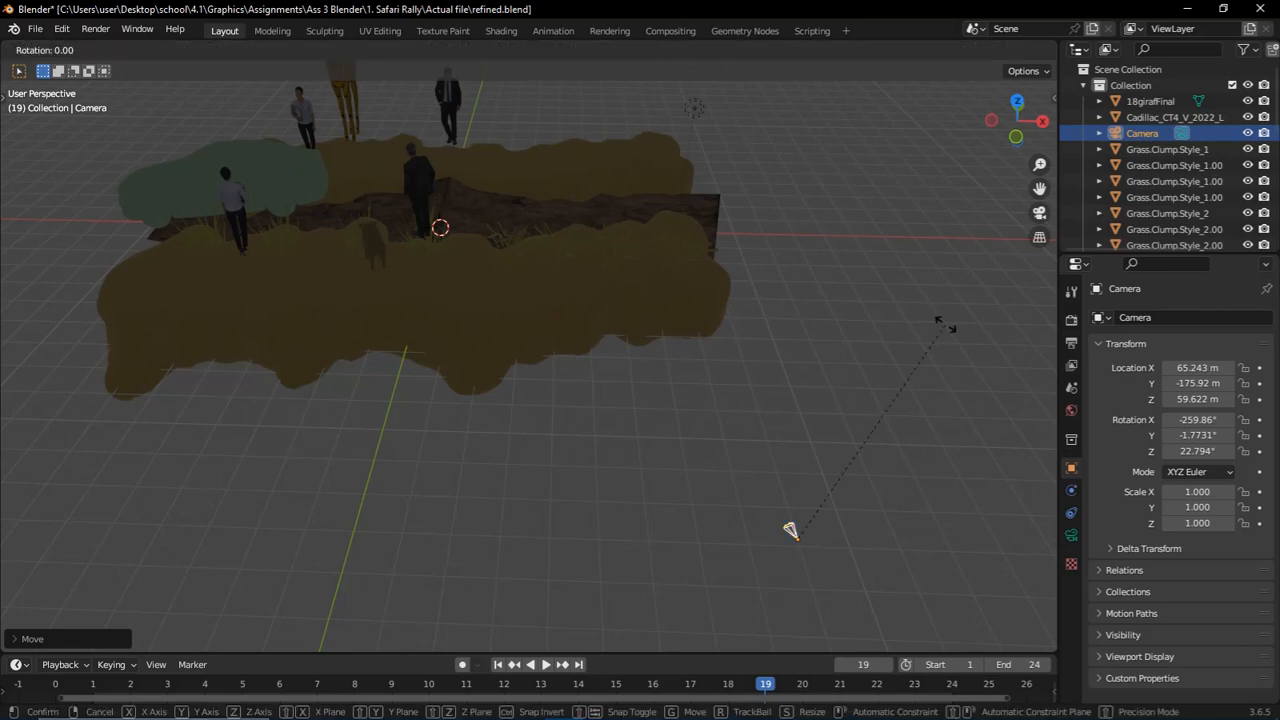
pyautogui.press('x')
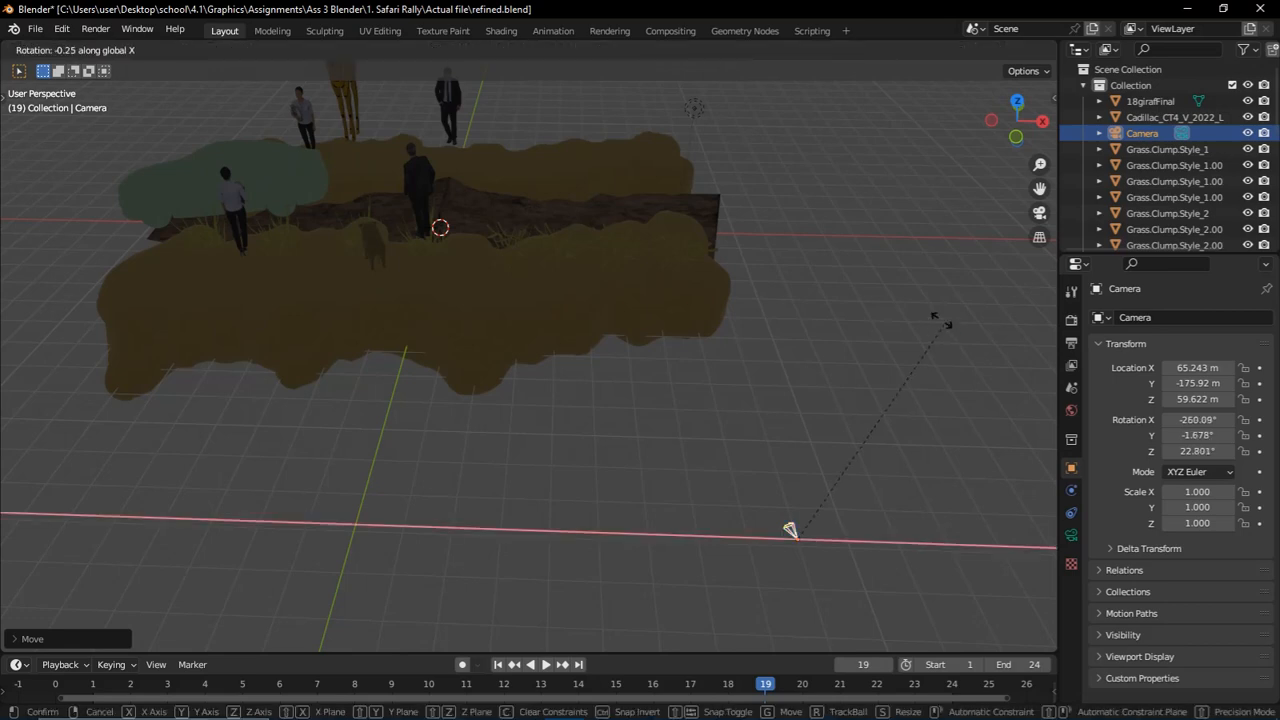
pyautogui.click(823, 299)
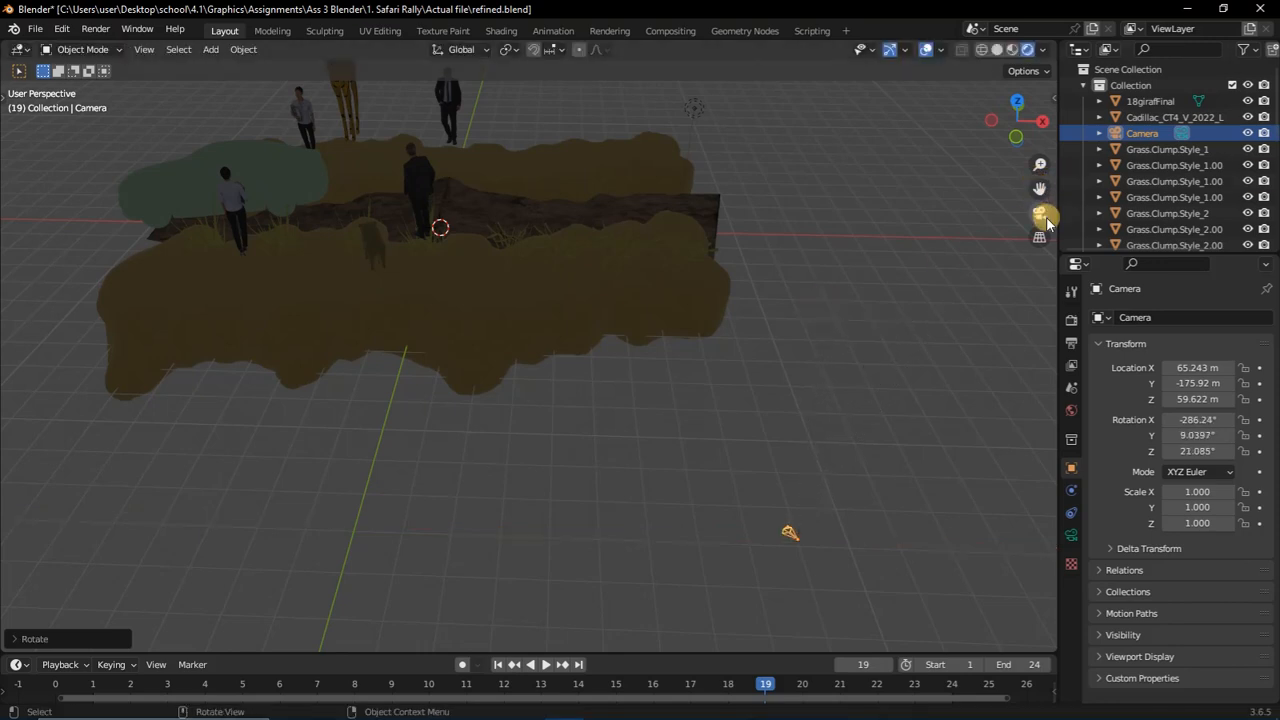
pyautogui.click(1040, 213)
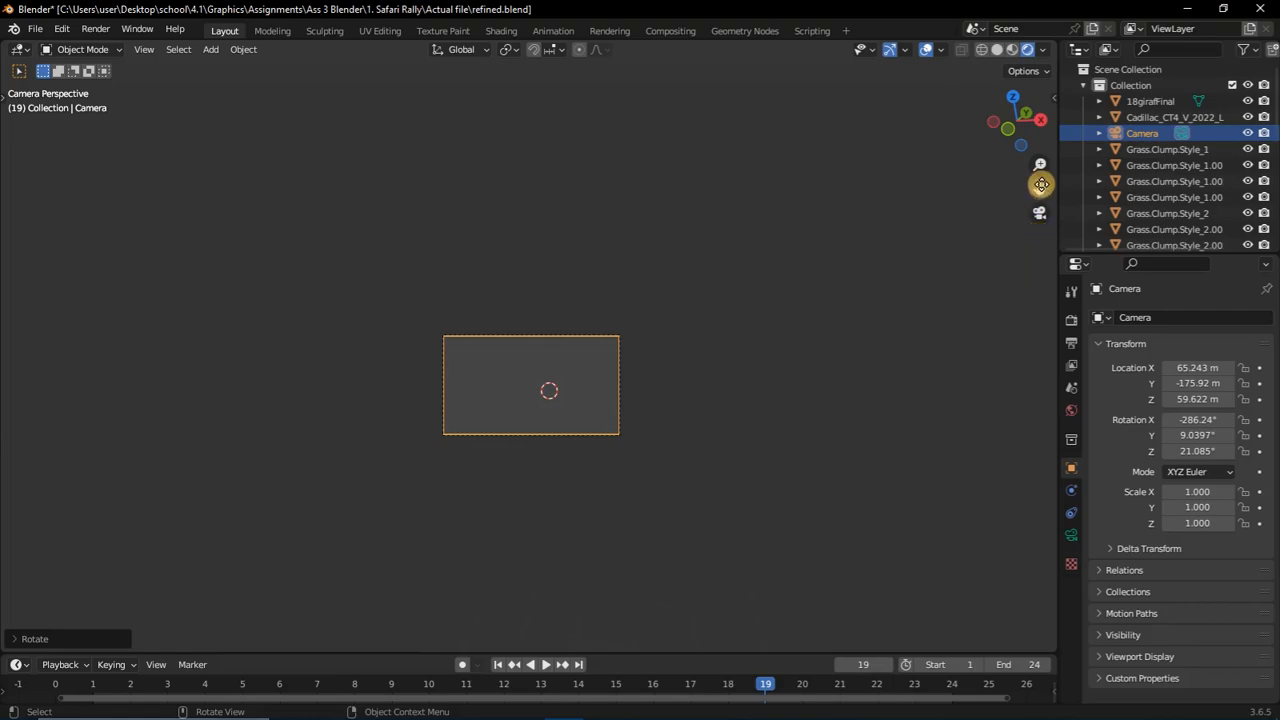
pyautogui.moveTo(1015, 123)
pyautogui.mouseDown()
pyautogui.moveTo(990, 150)
pyautogui.moveTo(1034, 151)
pyautogui.moveTo(1036, 131)
pyautogui.moveTo(1022, 130)
pyautogui.mouseUp()
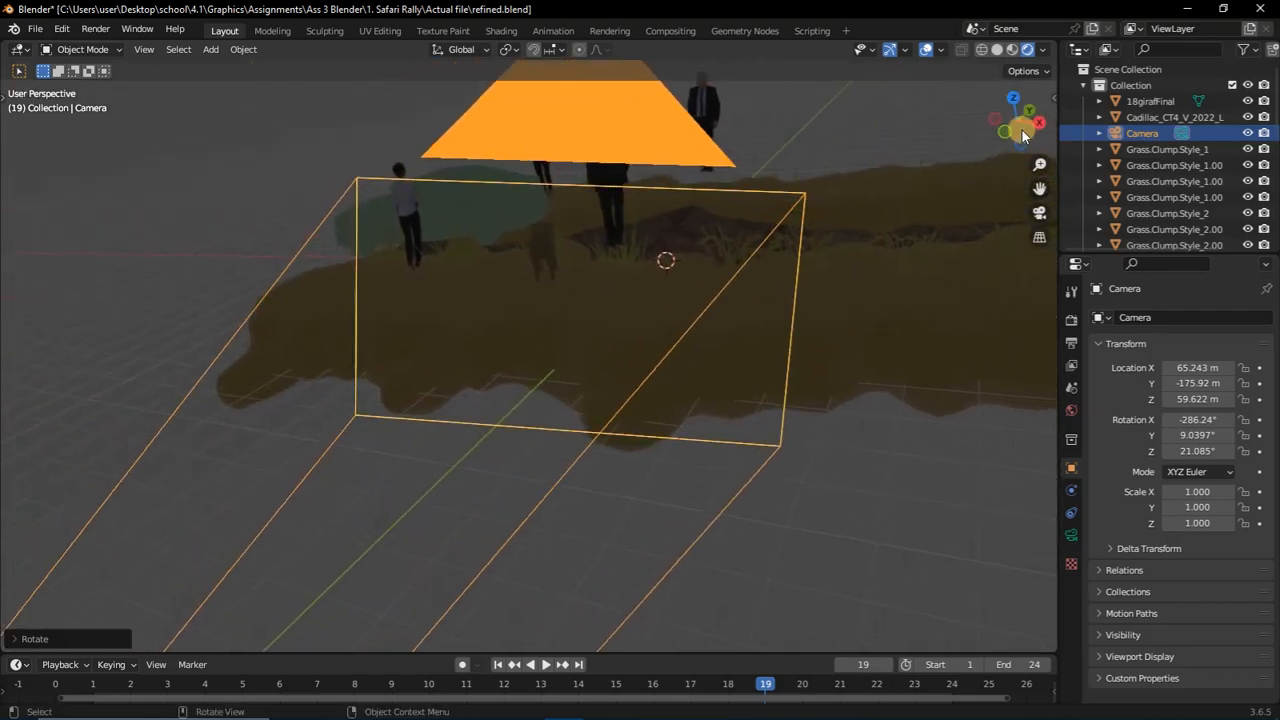
pyautogui.click(1012, 219)
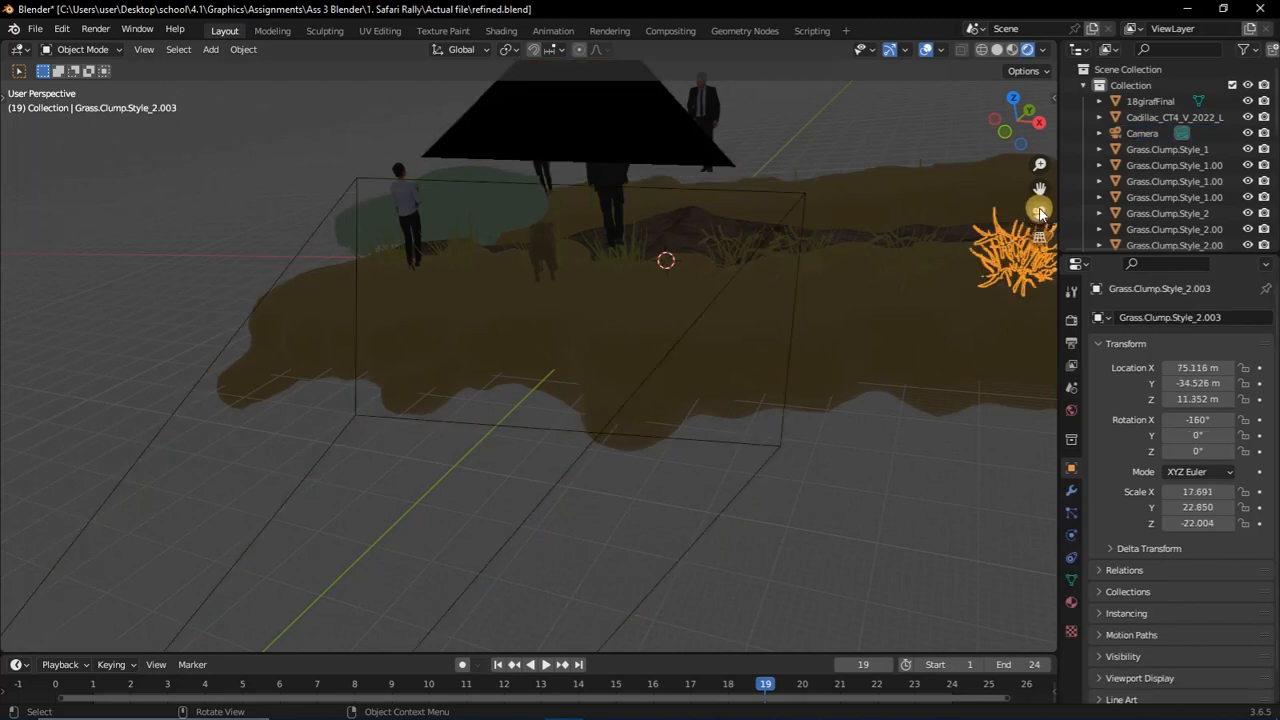
pyautogui.click(1040, 214)
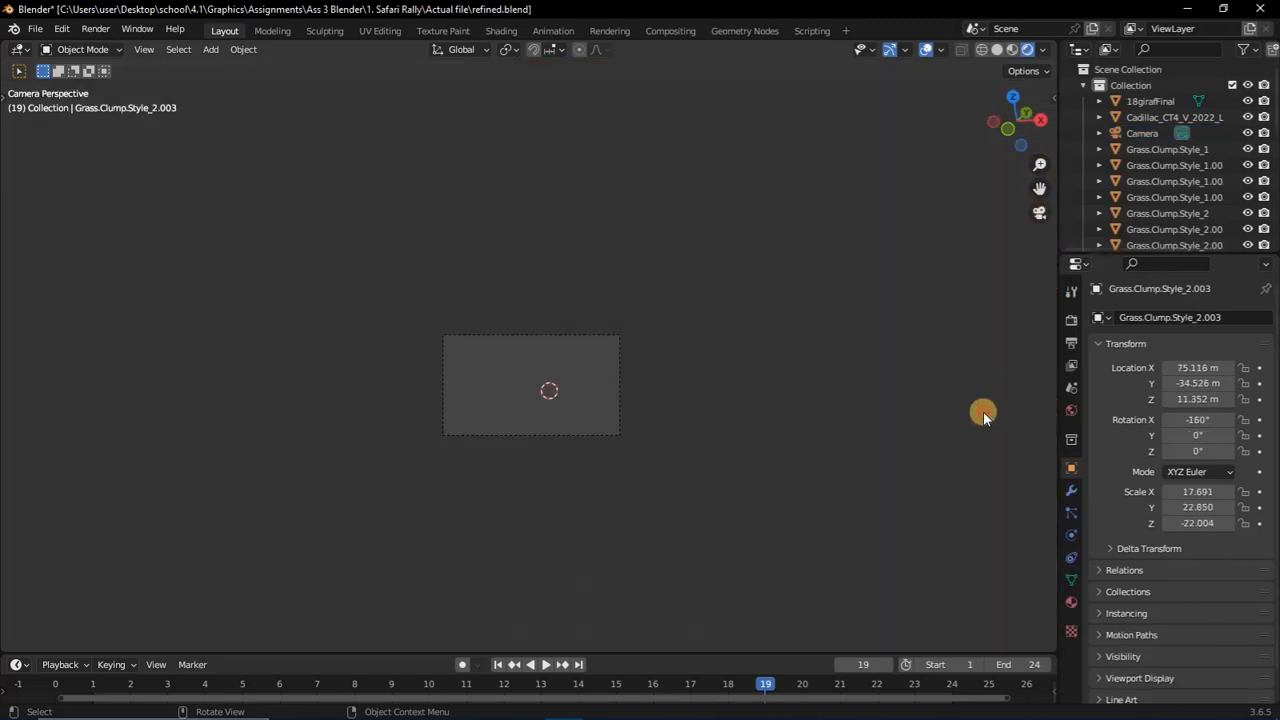
# Leave the camera view and rotate the camera freely to about -286.62° on X, 10.78° on Y and 20.24° on Z
pyautogui.click(1040, 214)
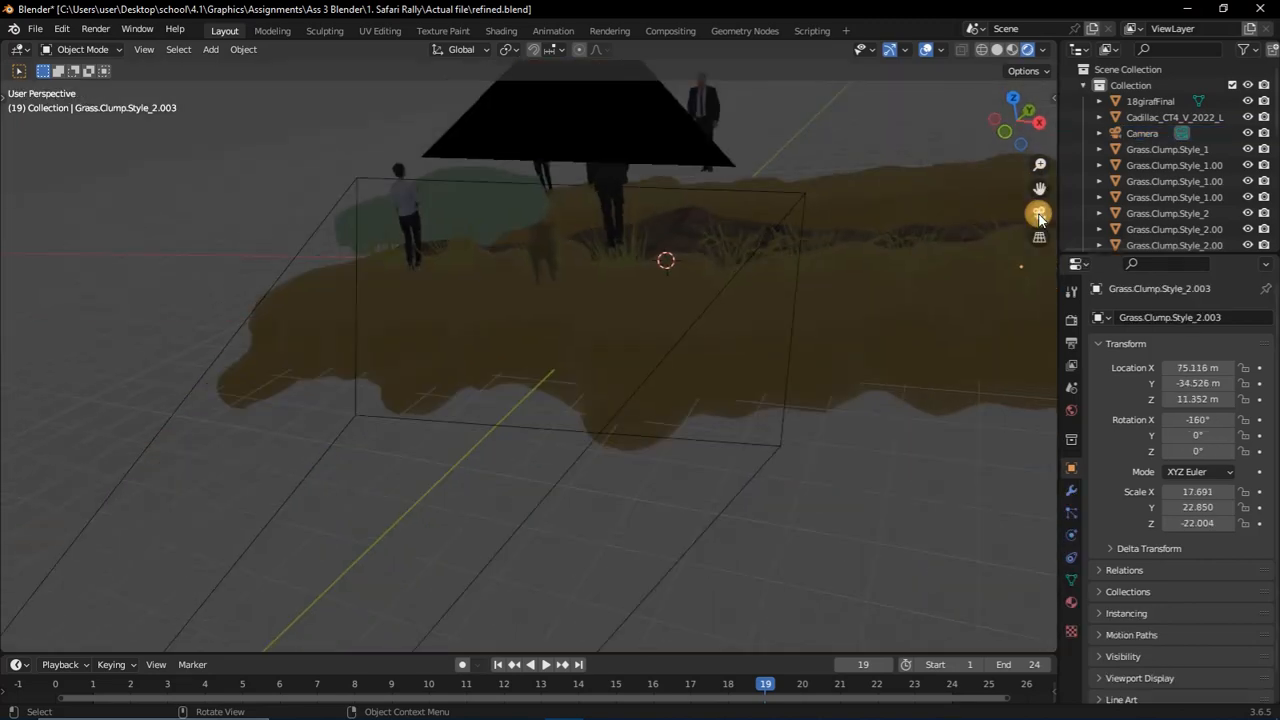
pyautogui.click(1040, 214)
pyautogui.click(1040, 214)
pyautogui.click(659, 120)
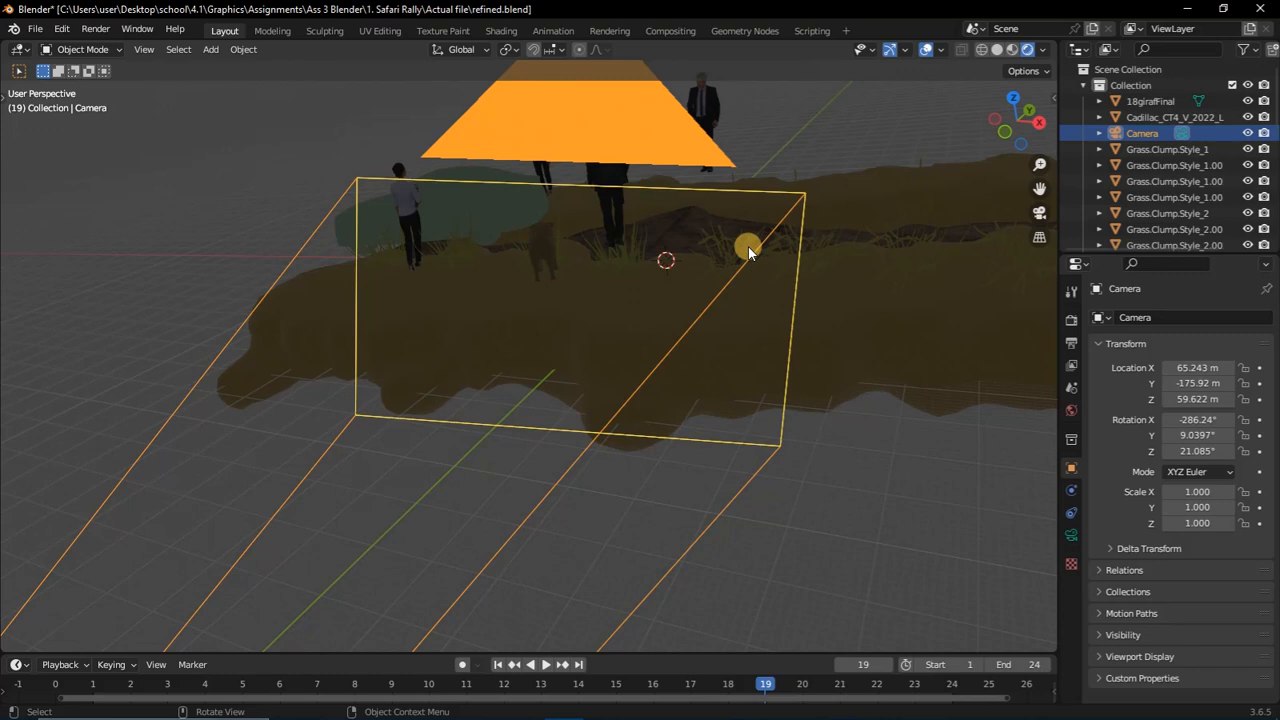
pyautogui.press('r')
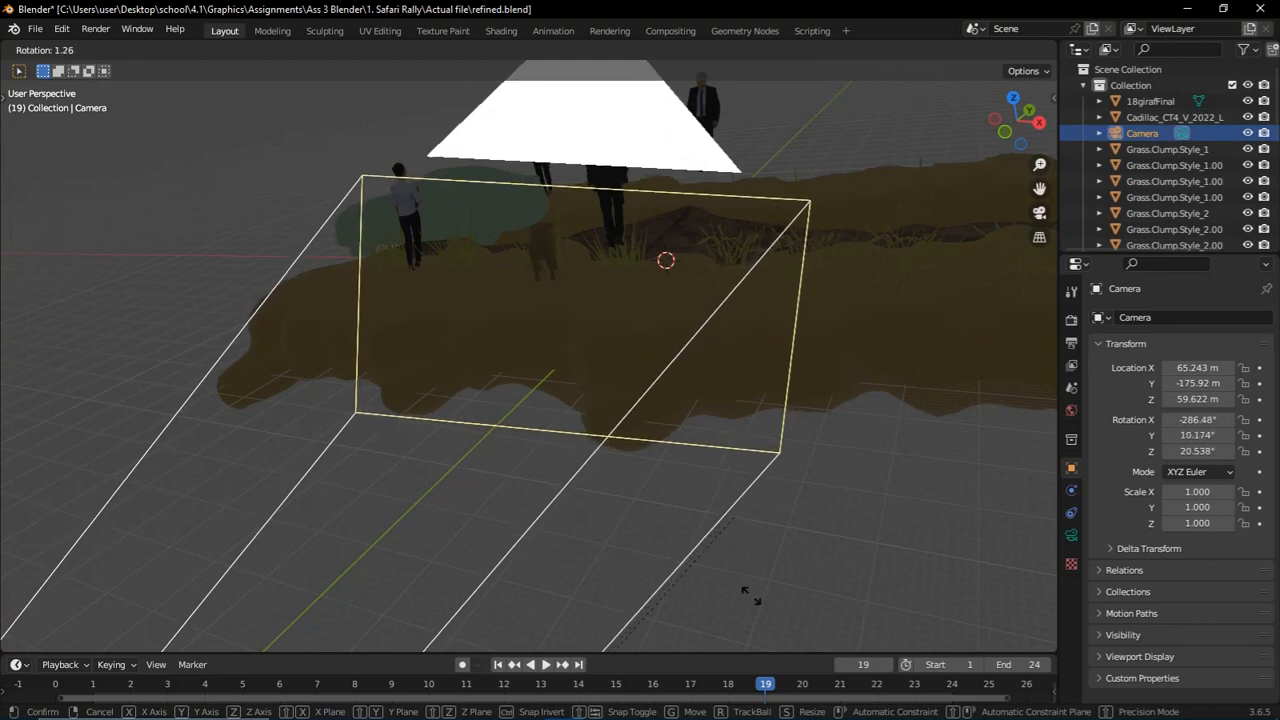
pyautogui.click(752, 630)
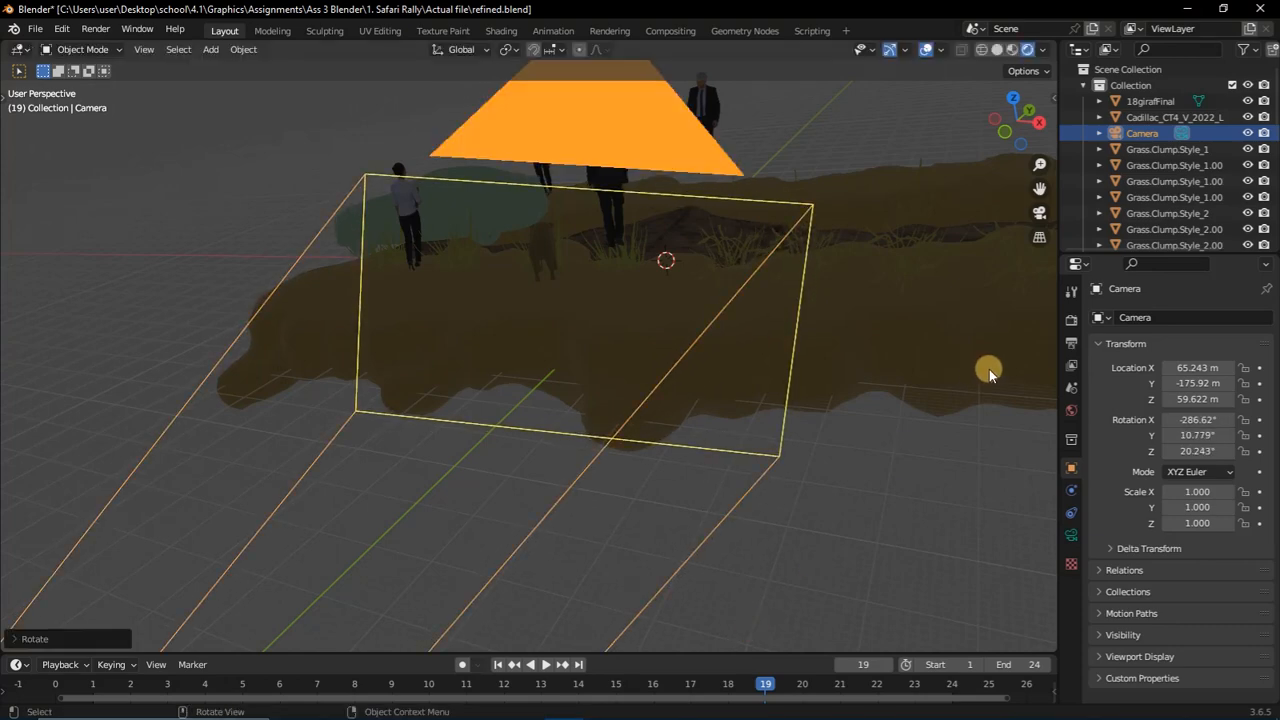
pyautogui.moveTo(1039, 164)
pyautogui.mouseDown()
pyautogui.moveTo(1039, 232)
pyautogui.moveTo(1039, 185)
pyautogui.mouseUp()
pyautogui.click(1037, 167)
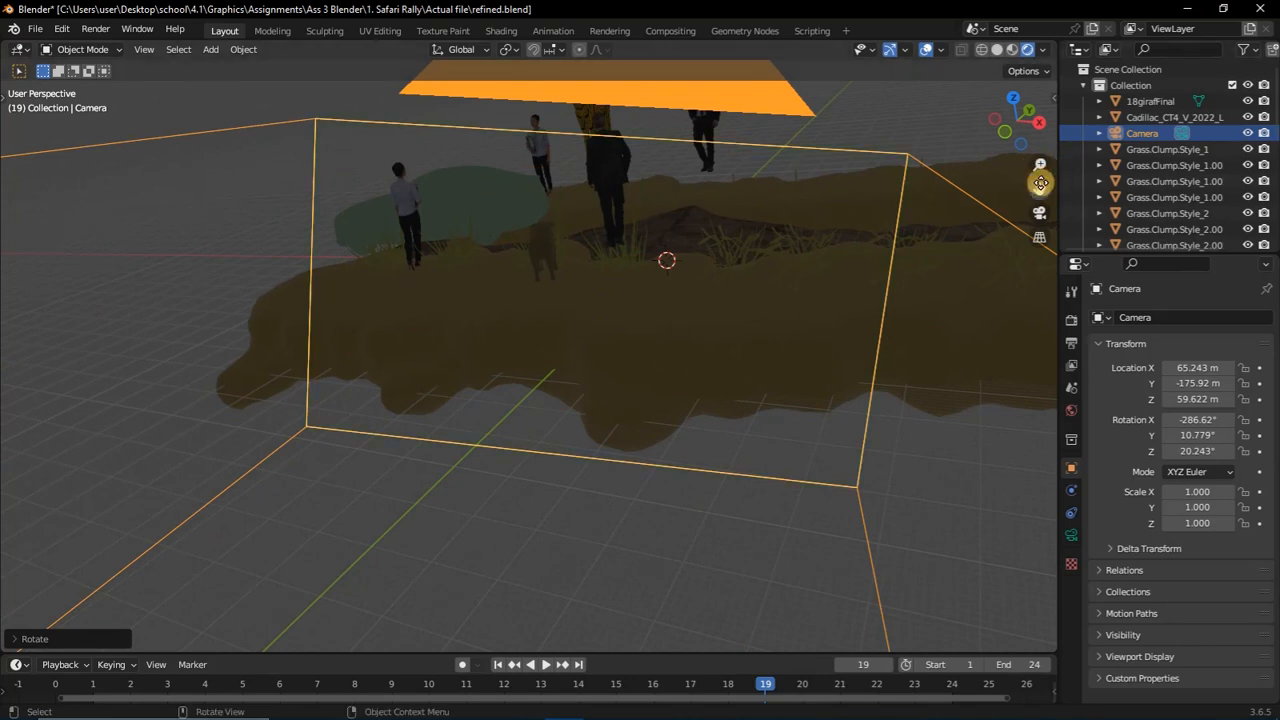
pyautogui.moveTo(1039, 187); pyautogui.dragTo(1004, 128)
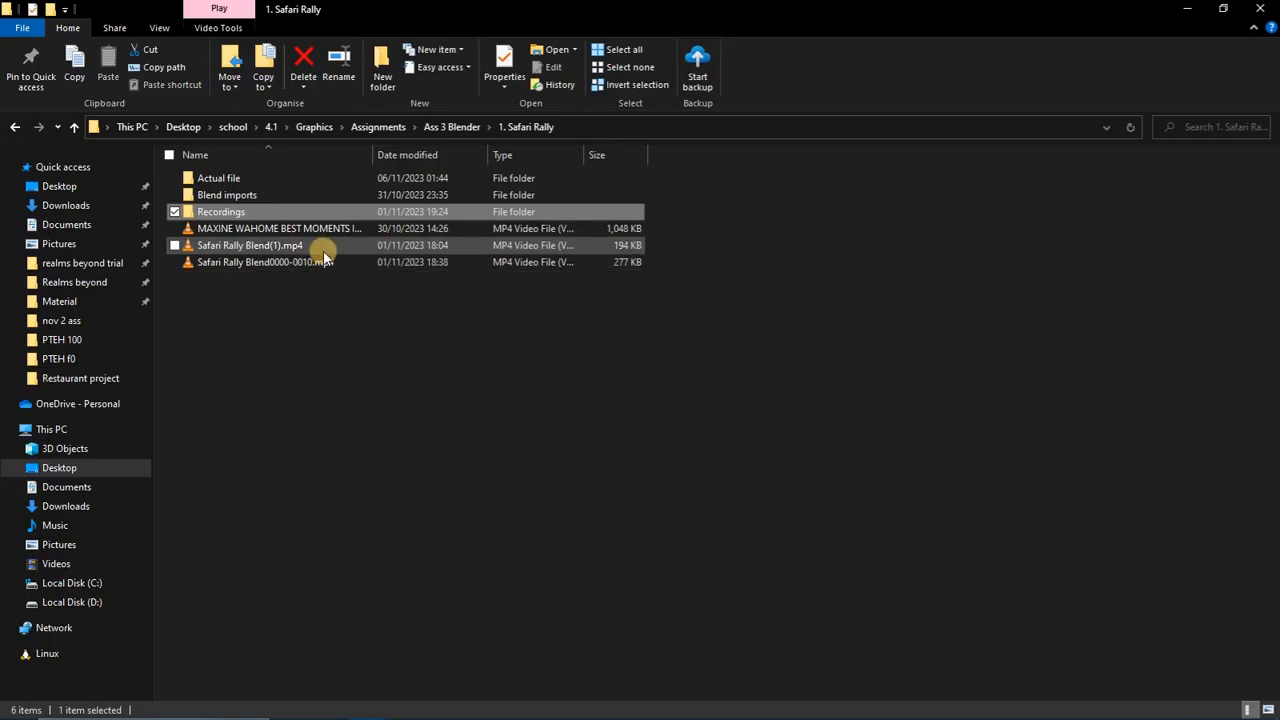
# Play the WRC Safari Rally 2022 reference video from the 1. Safari Rally folder in VLC and close the player
pyautogui.click(328, 232)
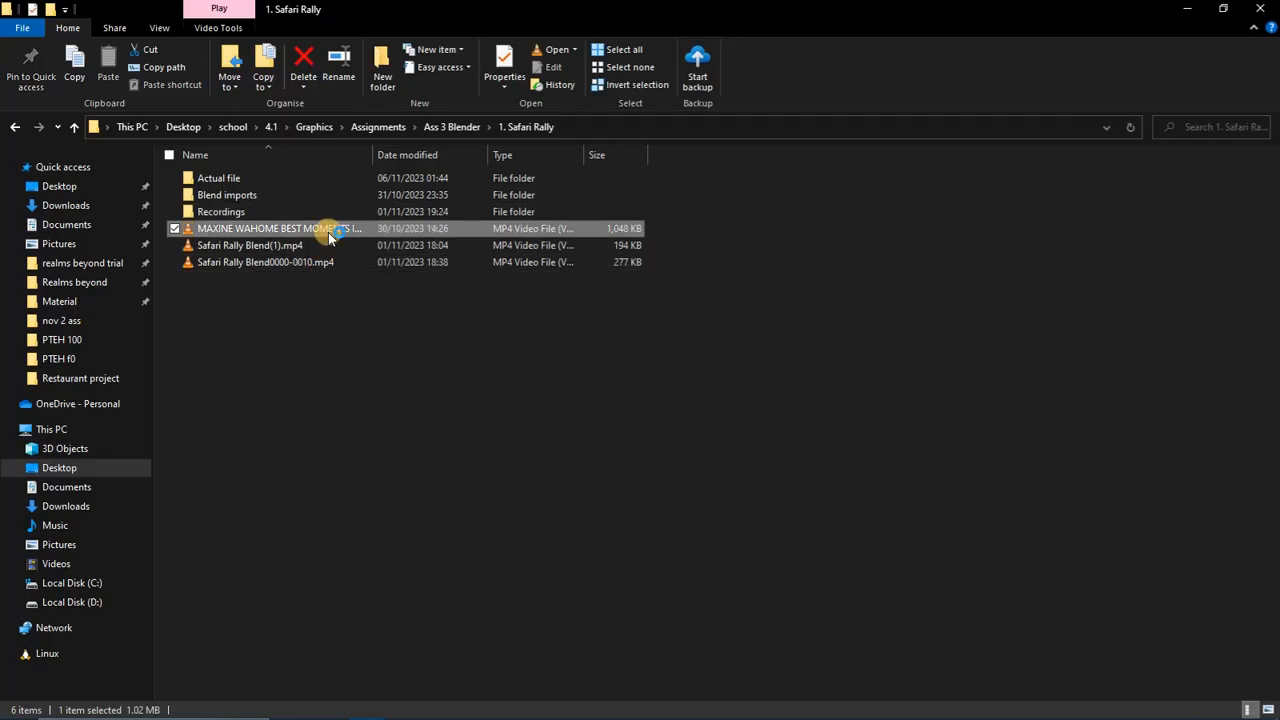
pyautogui.doubleClick(328, 232)
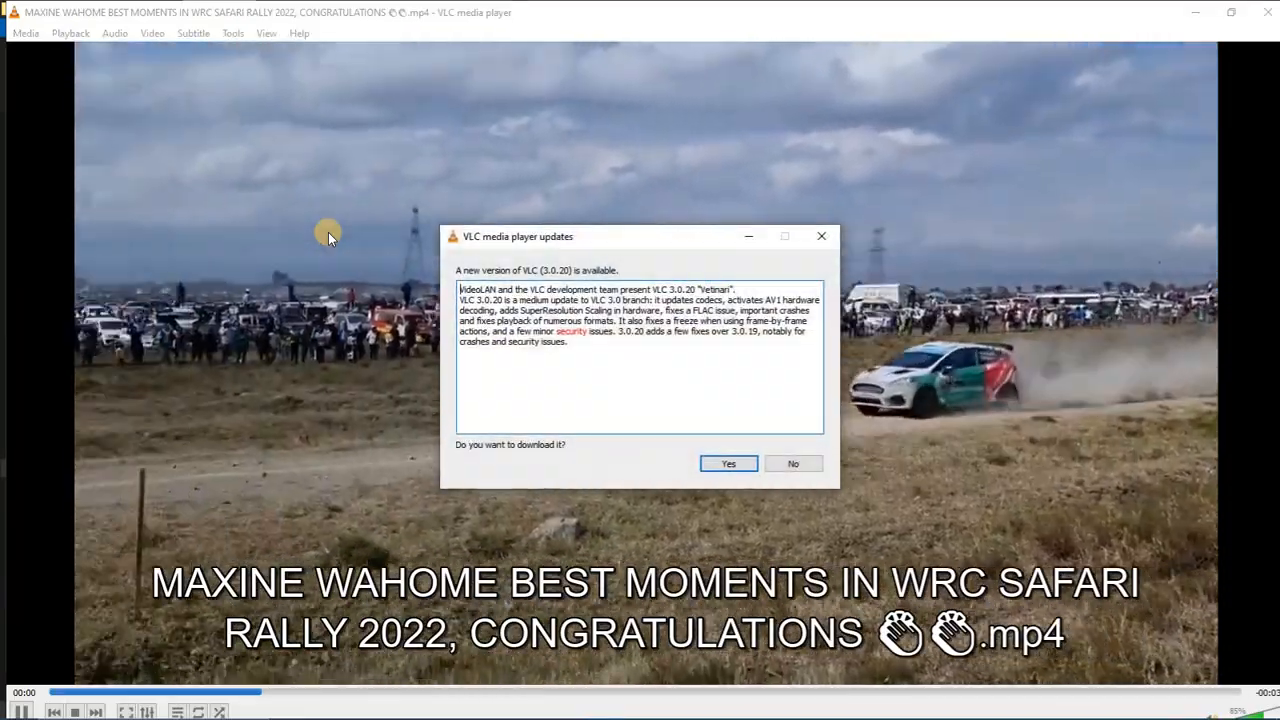
pyautogui.click(812, 229)
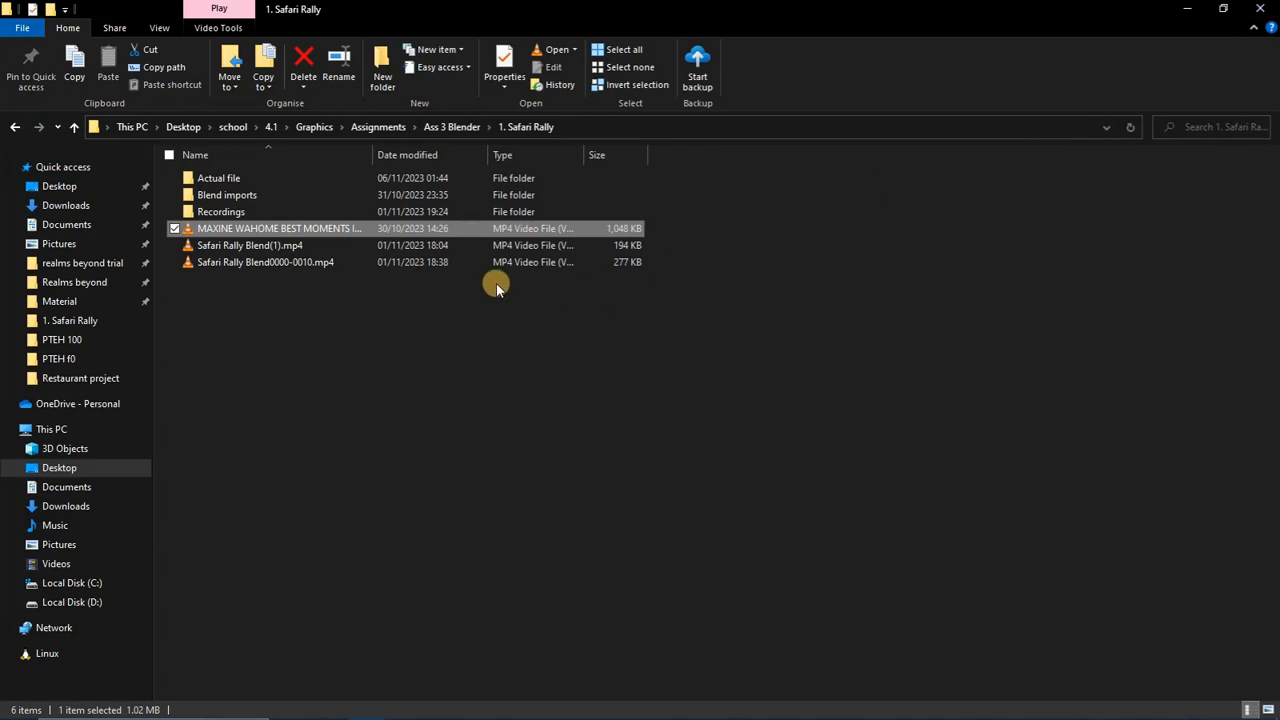
# Play the rendered clips Safari Rally Blend(1).mp4 and Safari Rally Blend0000-0010.mp4 in VLC, closing the player after each one
pyautogui.click(461, 246)
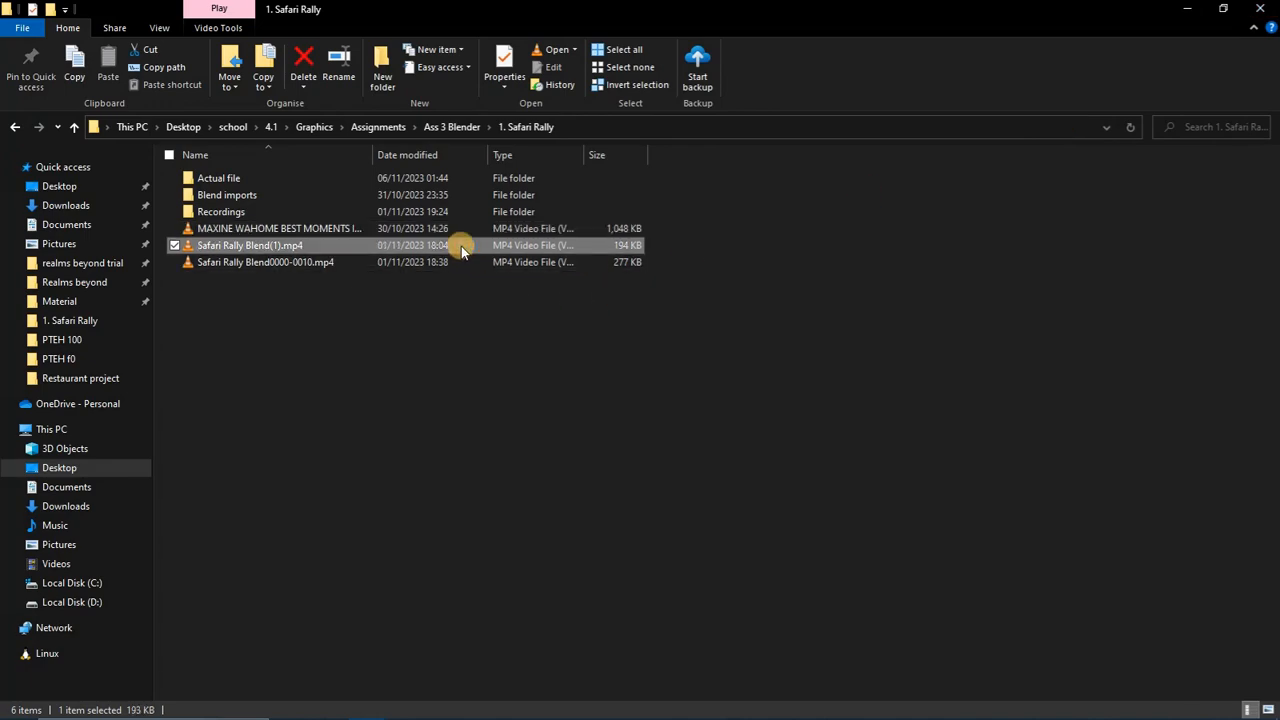
pyautogui.doubleClick(461, 246)
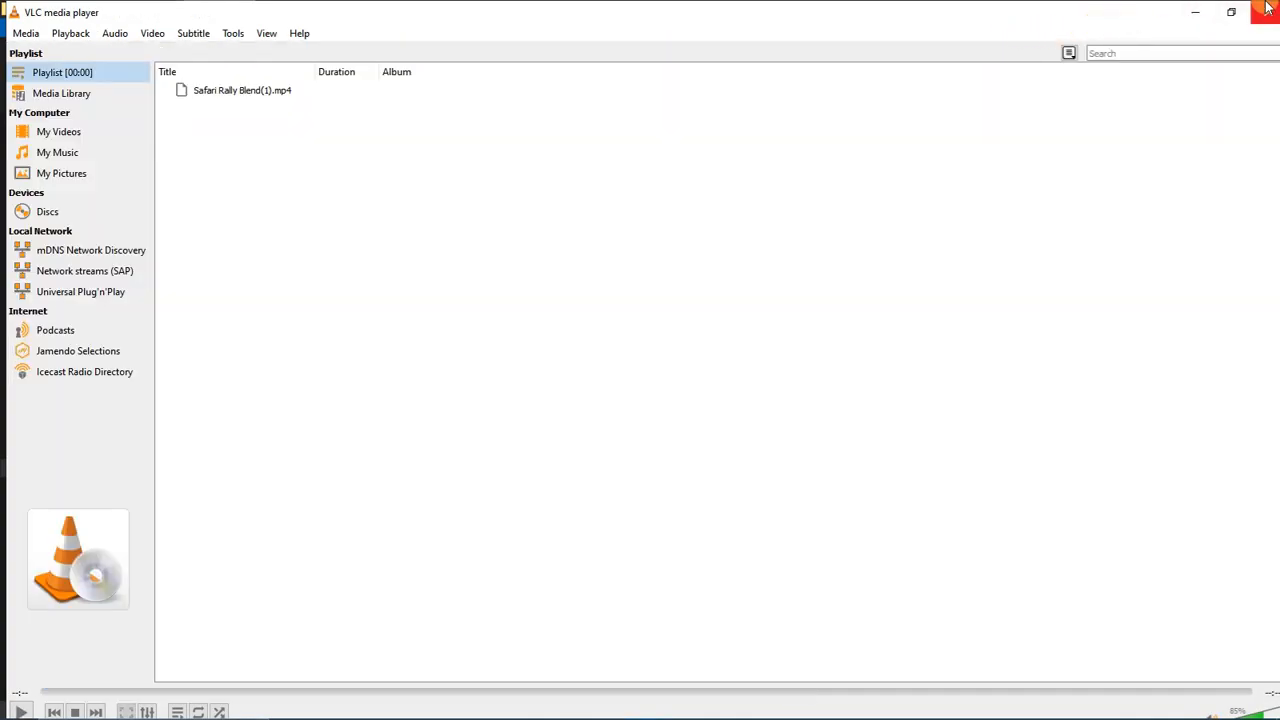
pyautogui.click(1268, 8)
pyautogui.doubleClick(574, 267)
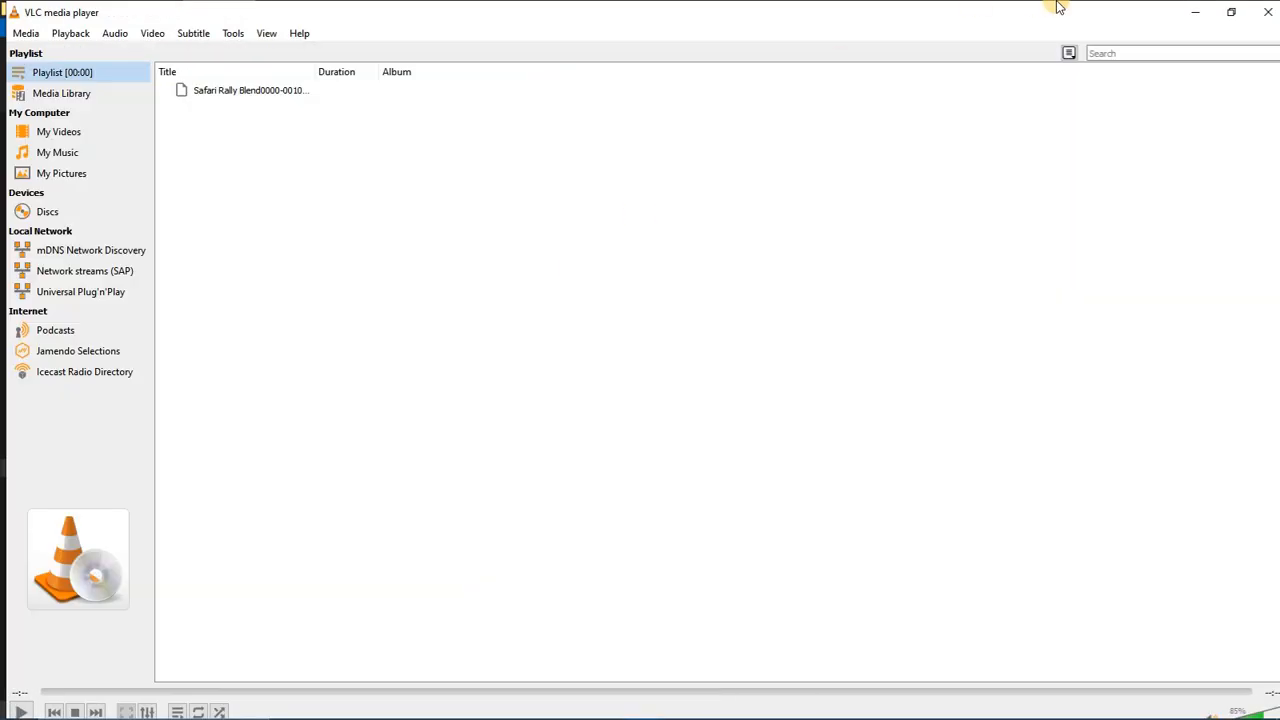
pyautogui.click(1268, 11)
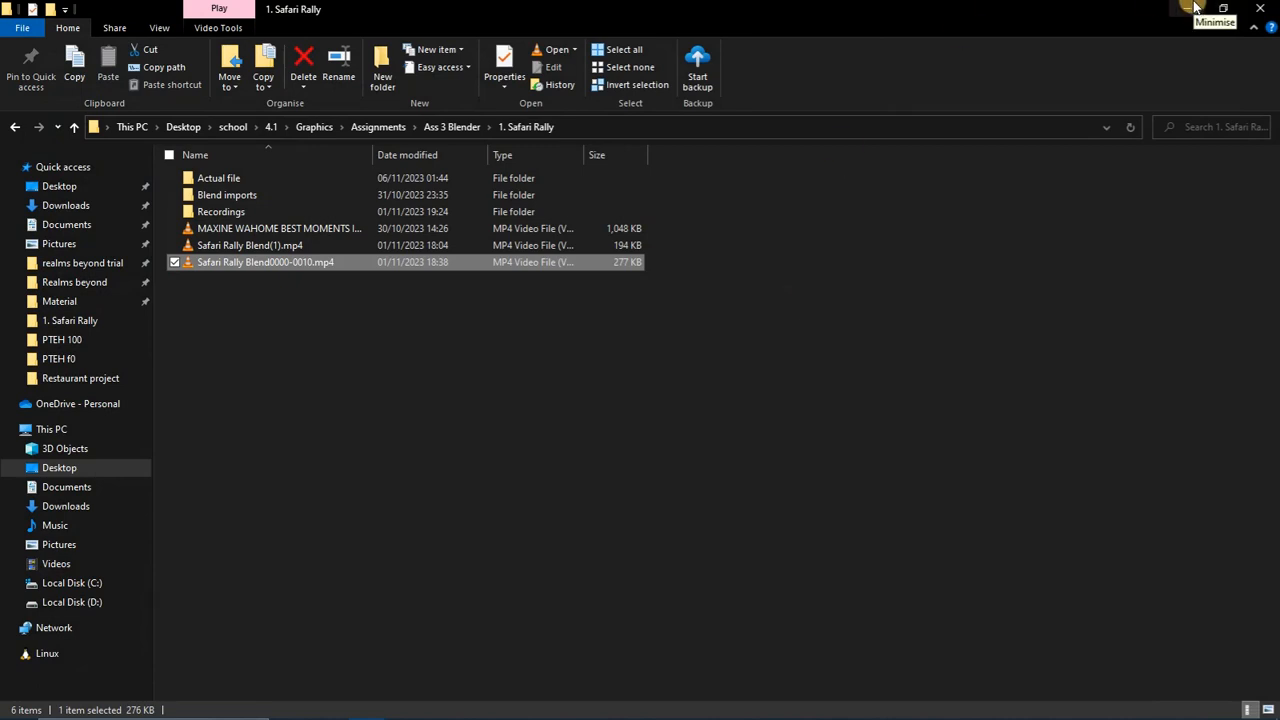
pyautogui.moveTo(690, 714)
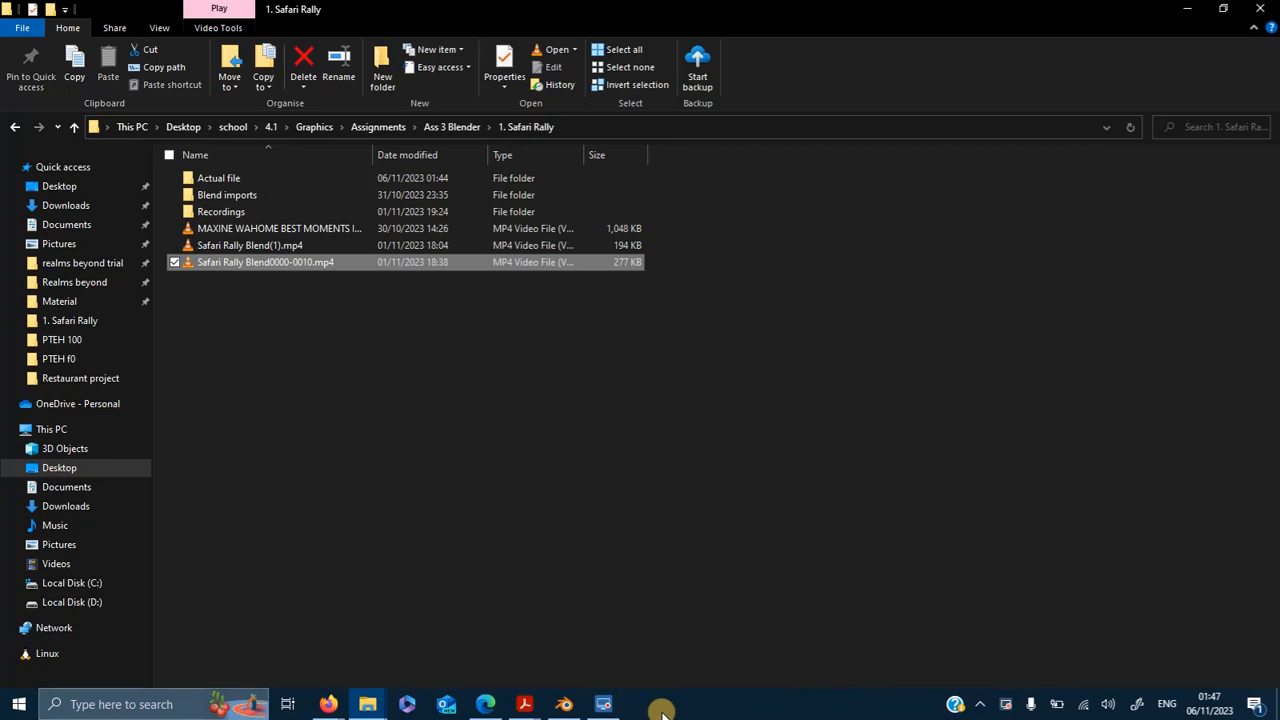